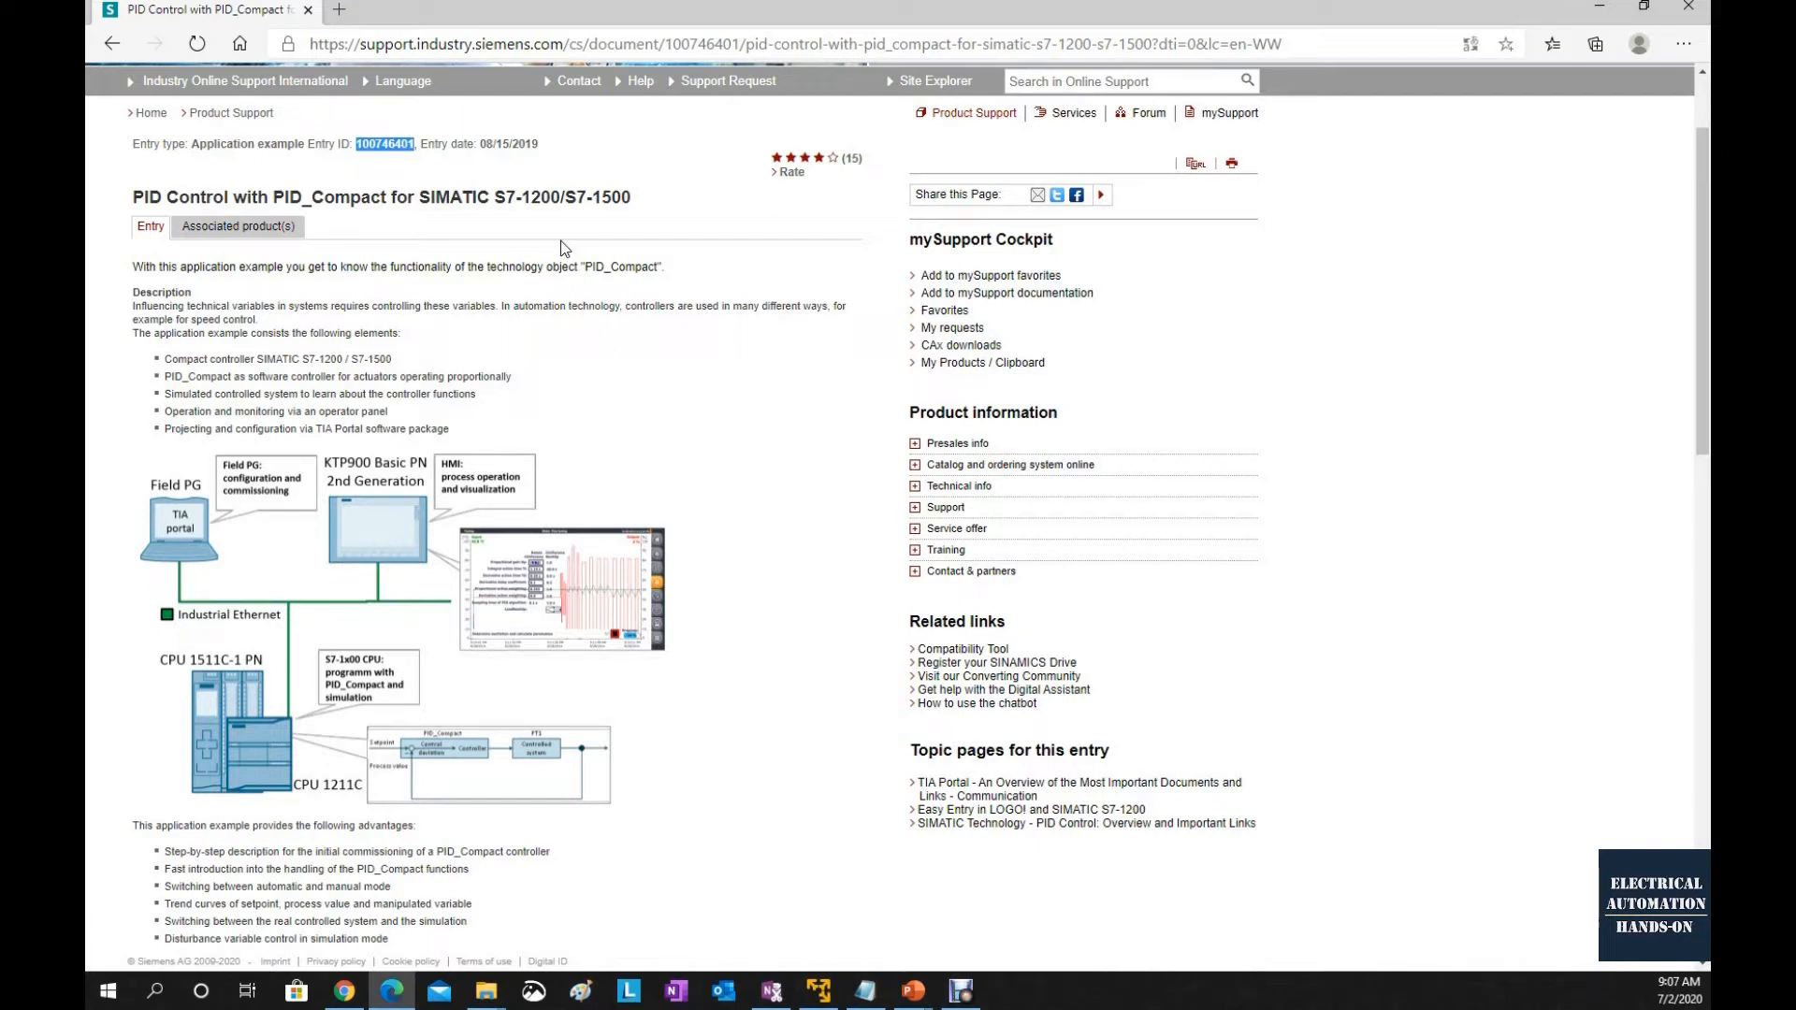
# - Open the 100746401_S71200_PidCompact_TiaV15.1_PROJ_V2.0 project in TIA Portal and save it under the name 100746401_S71200_PidCompact_EAH
pyautogui.scroll(-5, 565, 248)
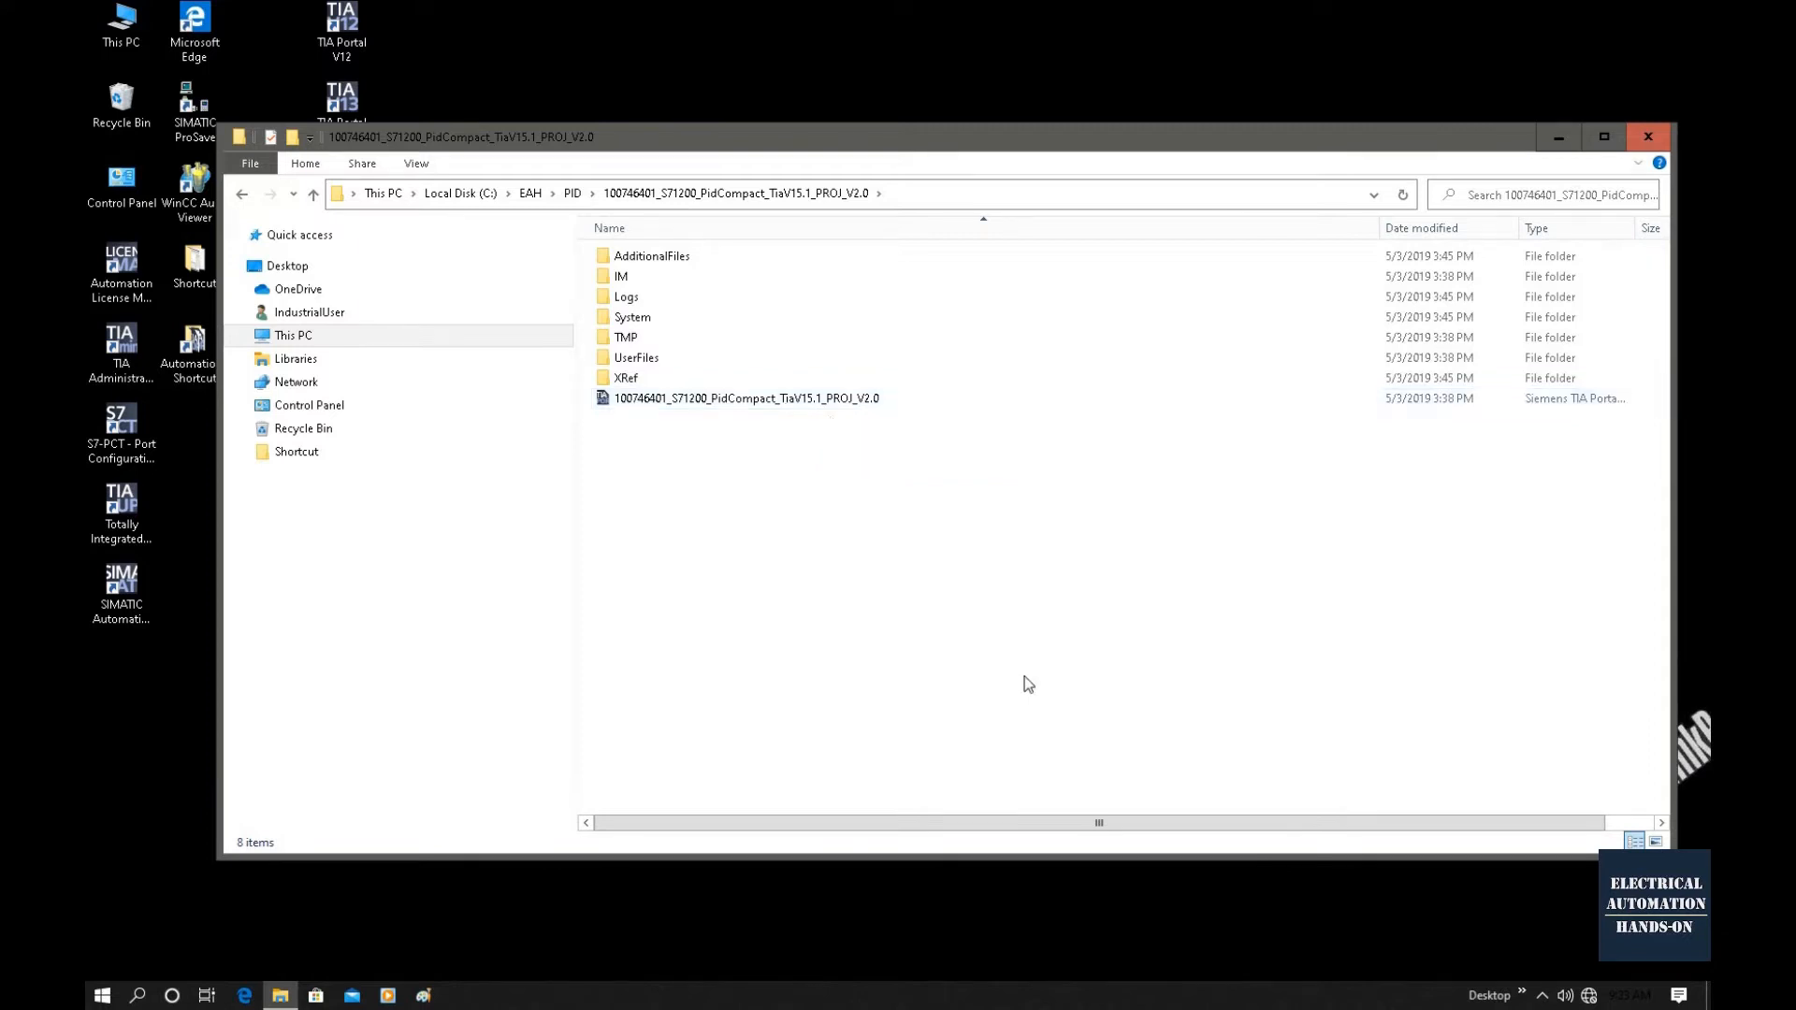
pyautogui.doubleClick(796, 400)
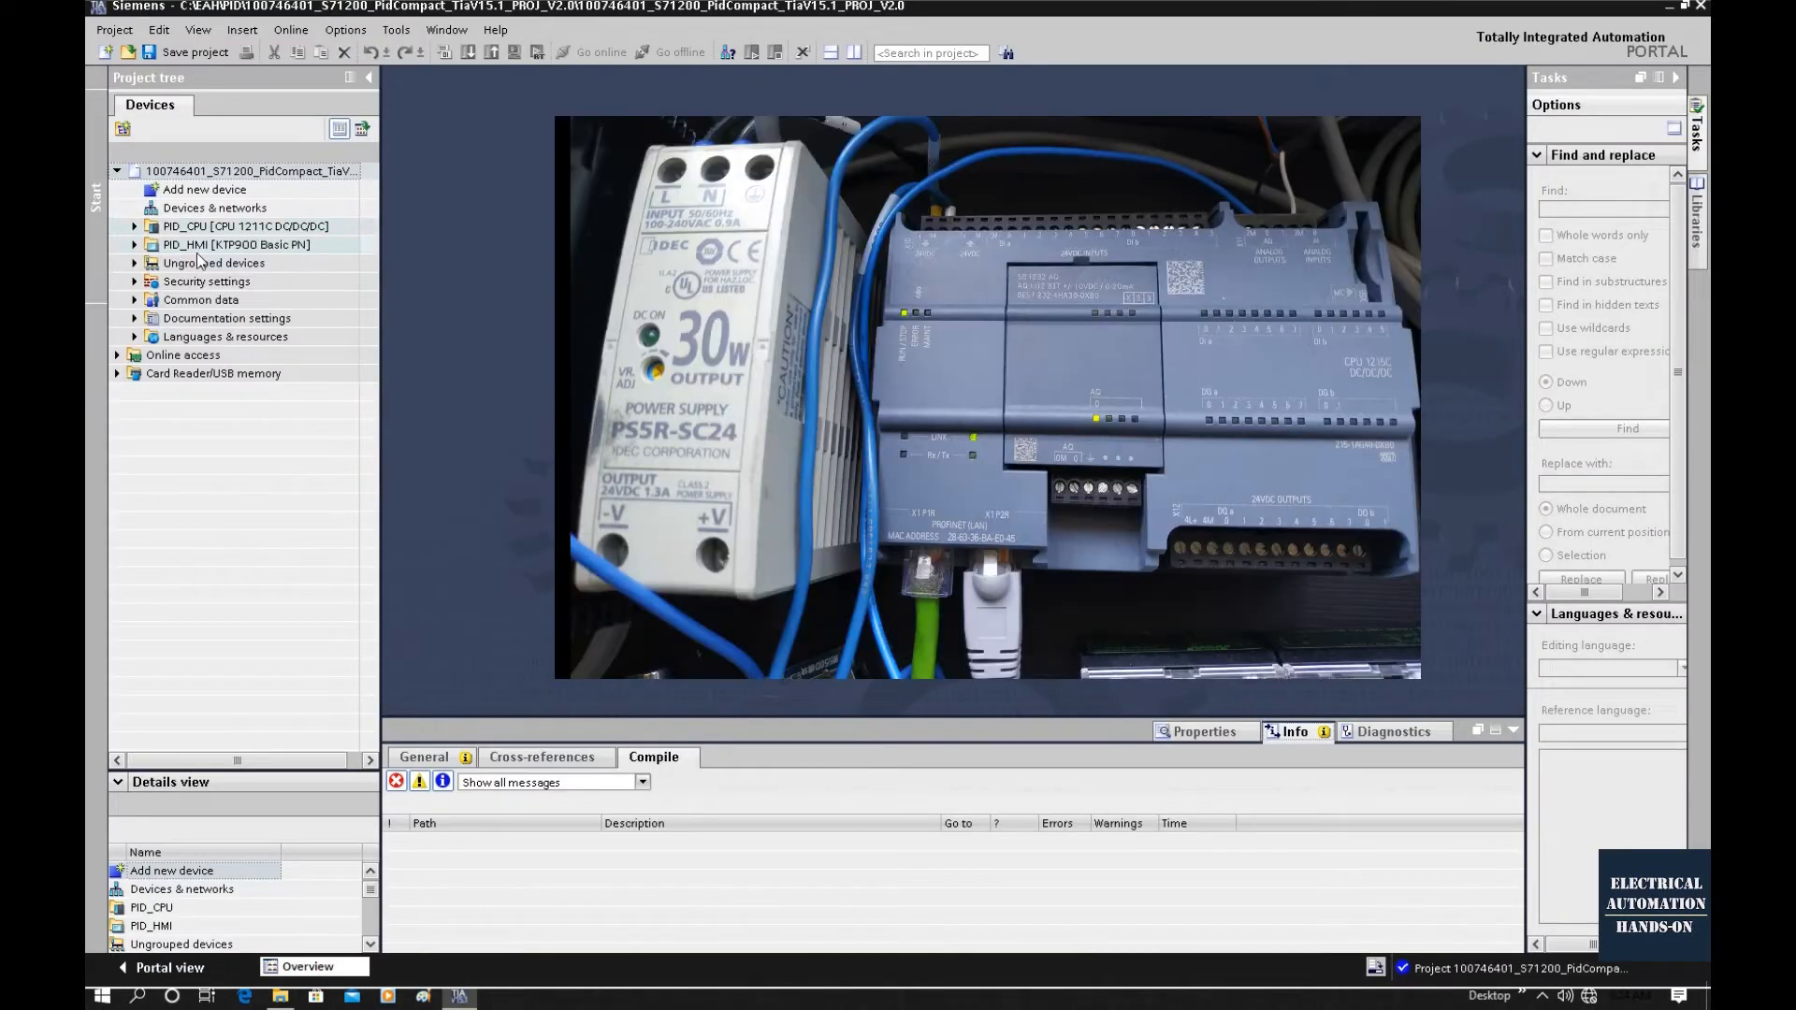
pyautogui.click(128, 30)
pyautogui.click(121, 146)
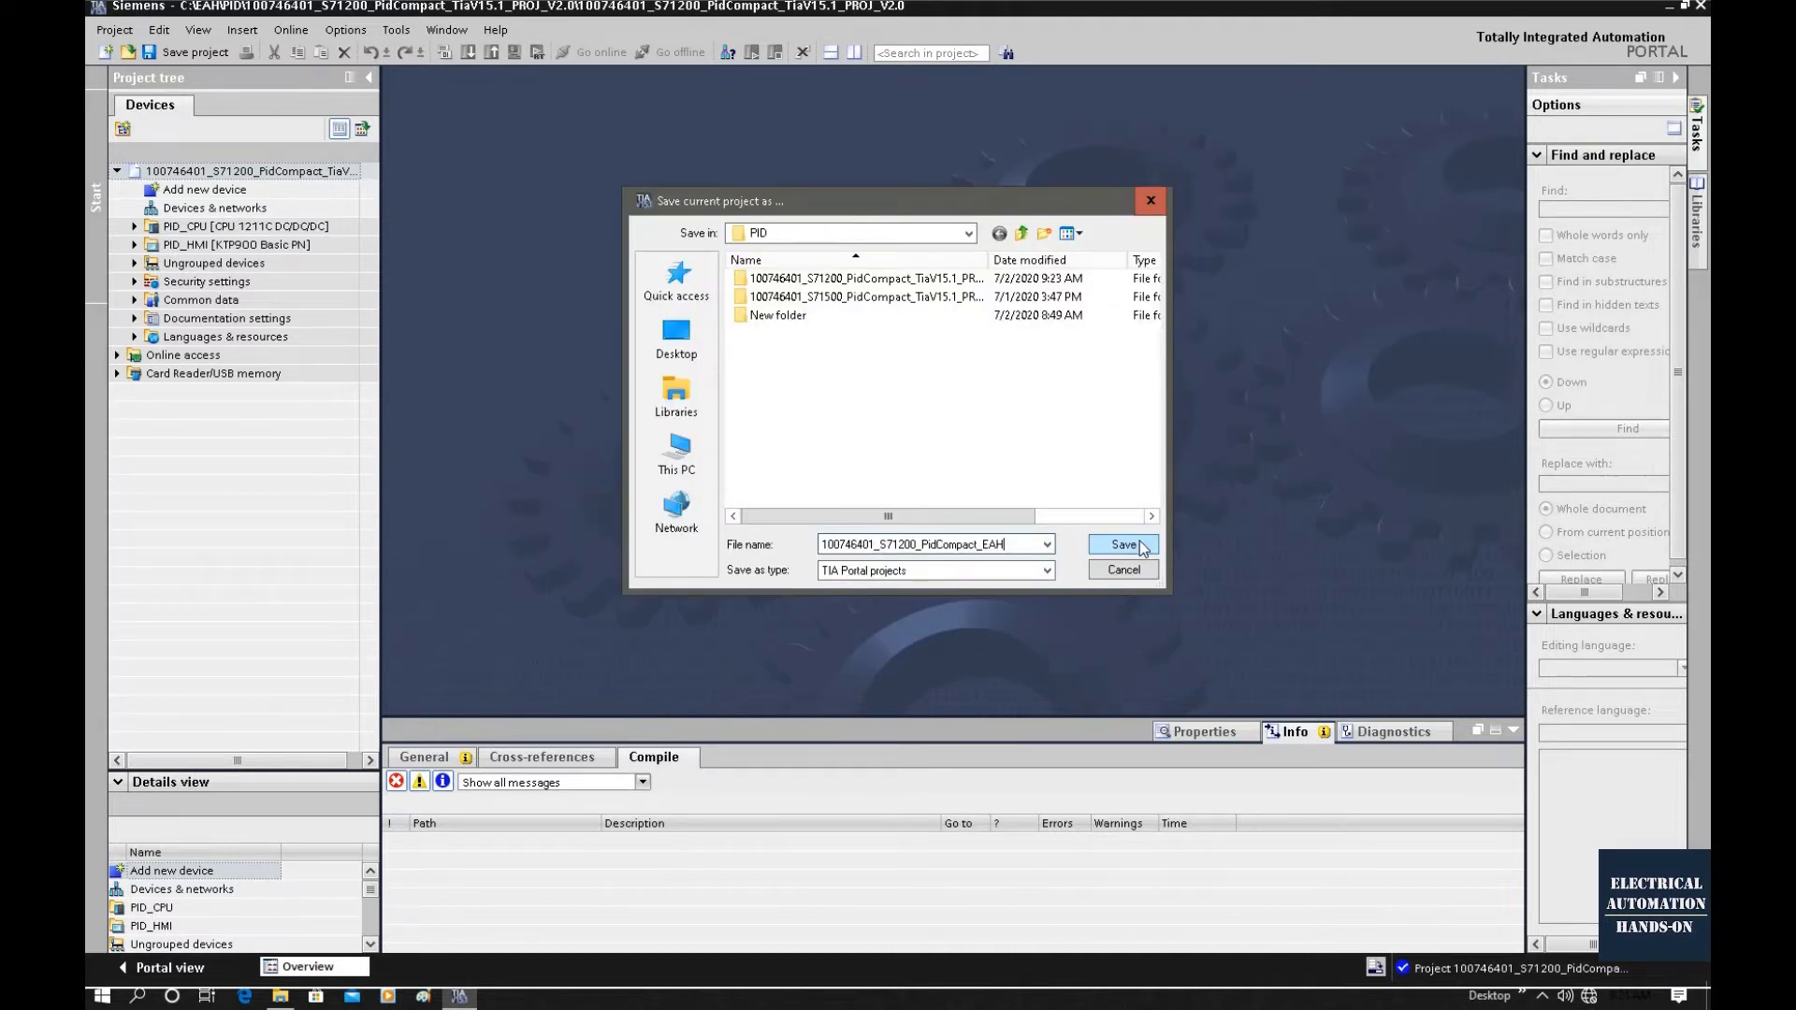
pyautogui.click(1123, 545)
# - In the PID_CPU device configuration, replace the CPU with a CPU 1215C DC/DC/DC, article 6ES7 215-1AG40-0XB0, version V4.3
pyautogui.click(134, 226)
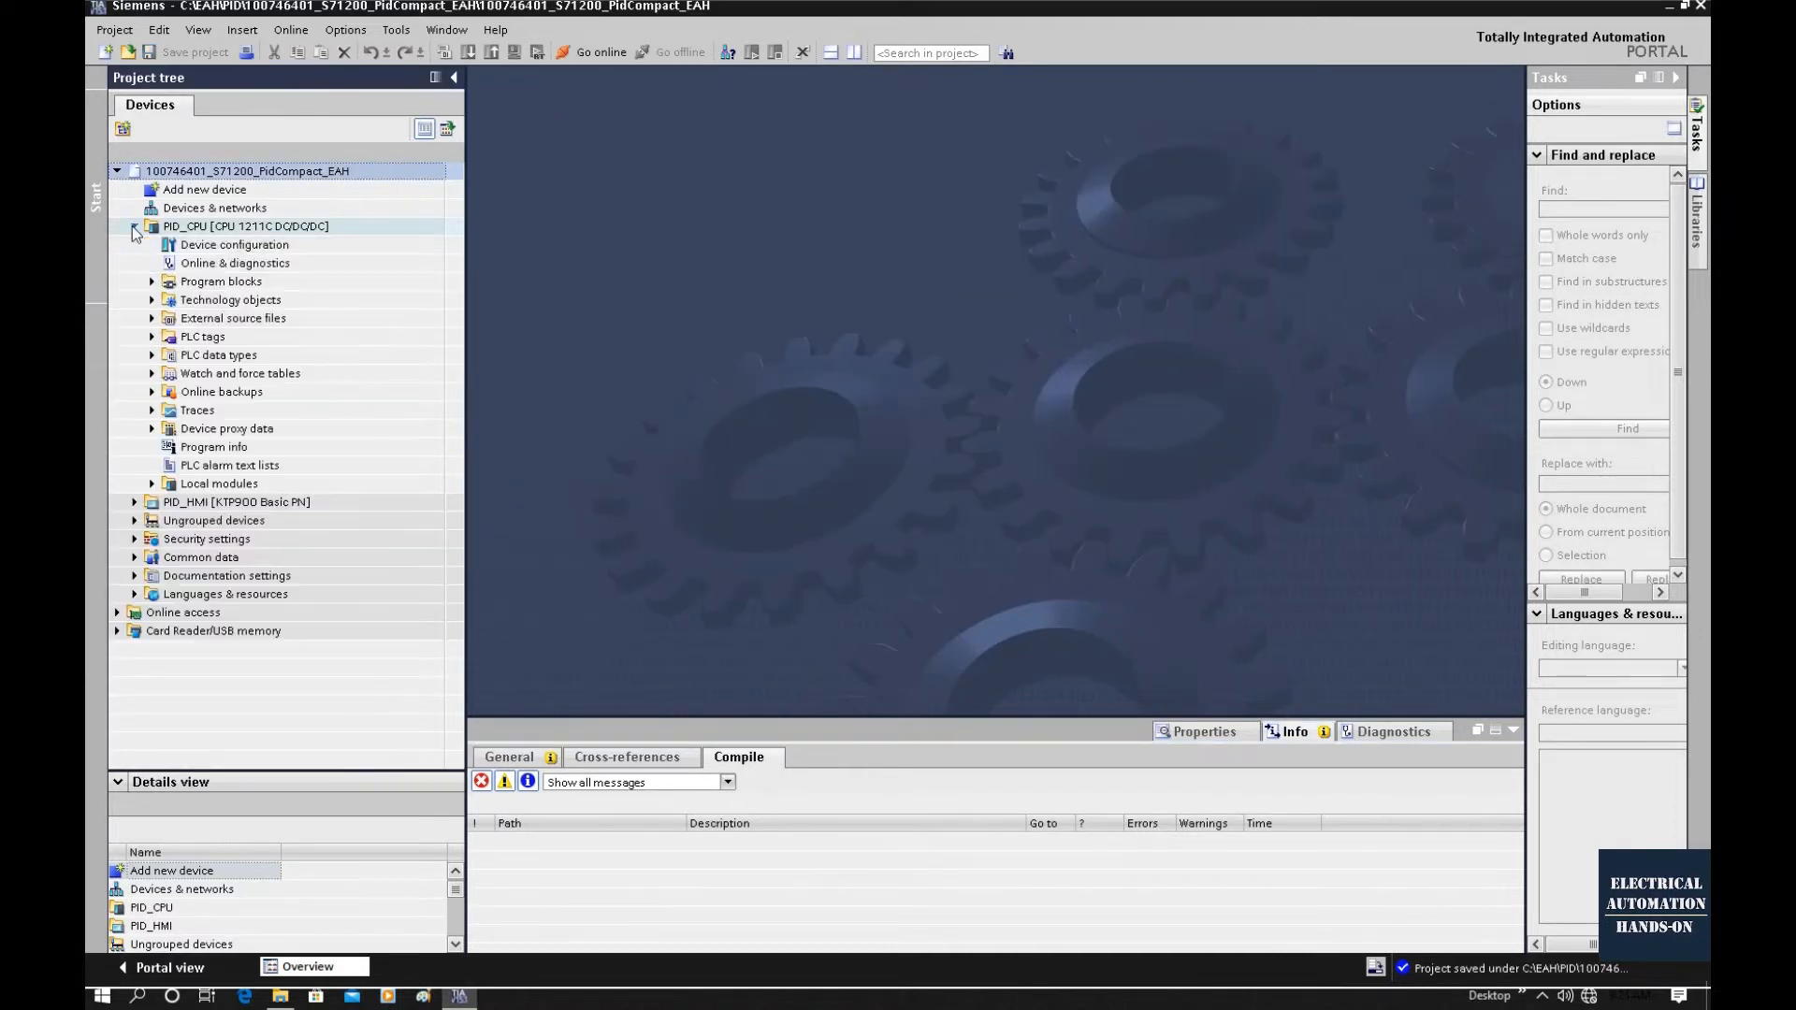
pyautogui.click(230, 246)
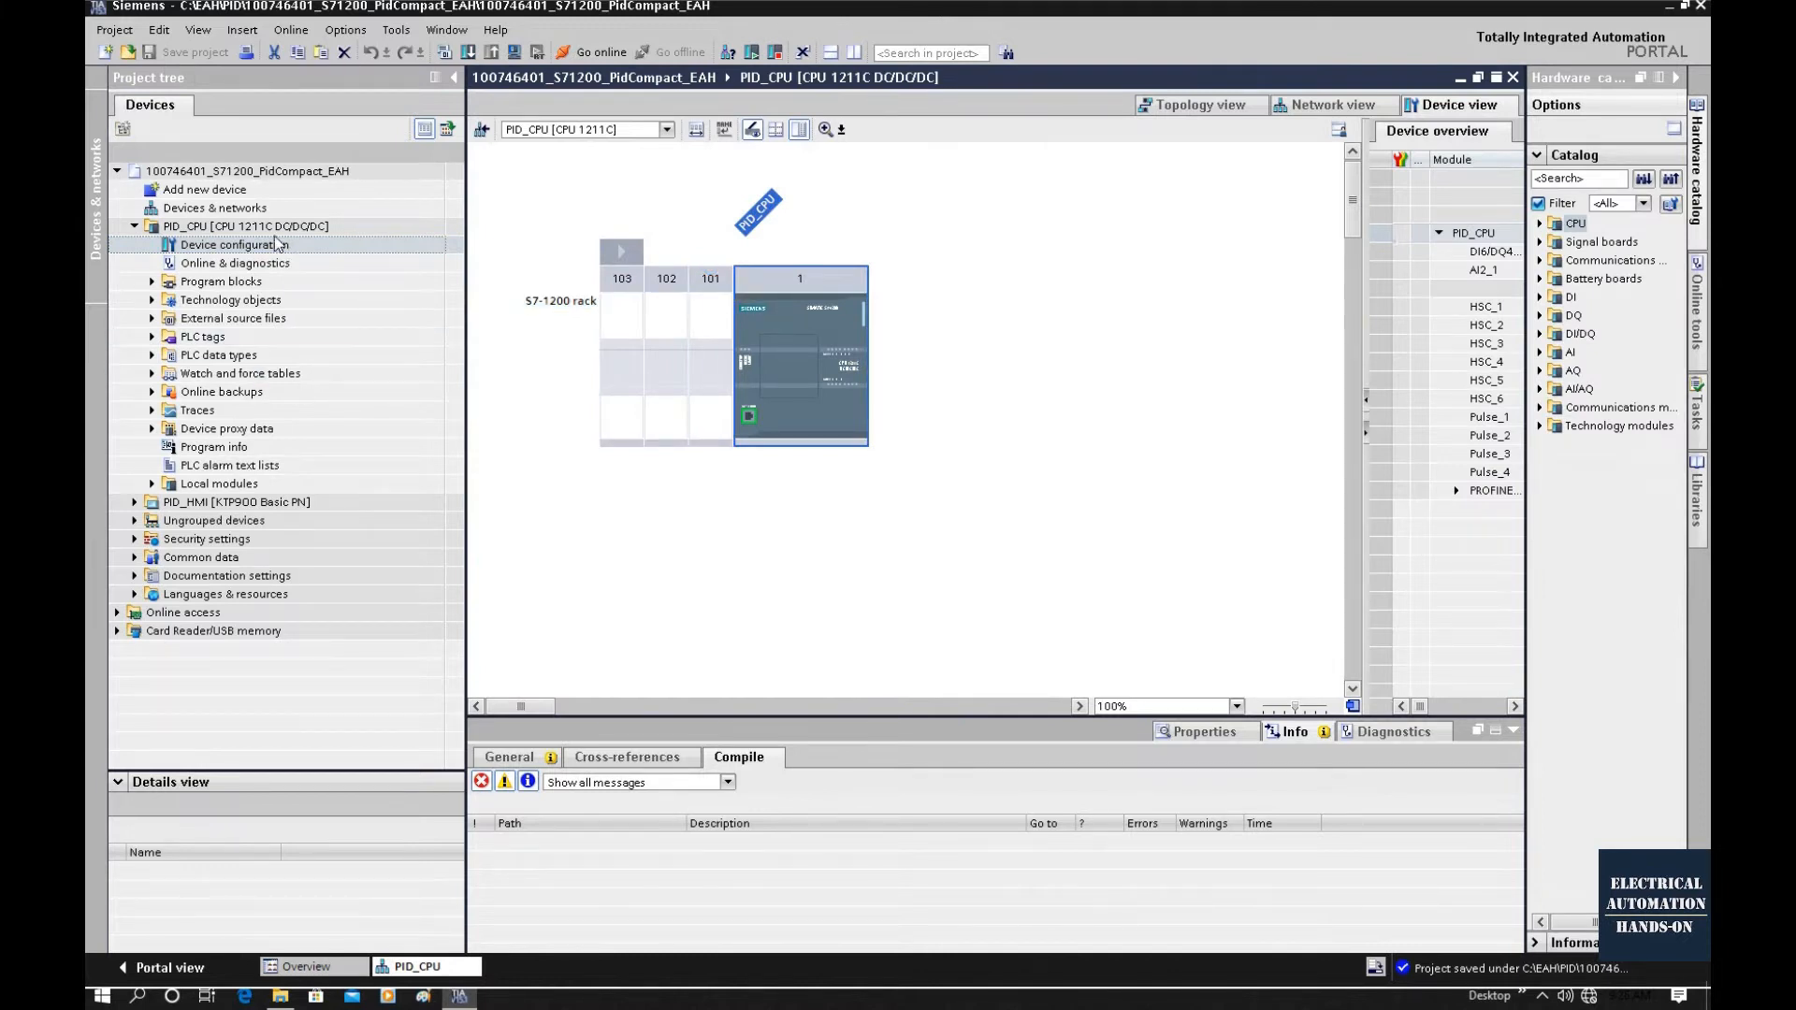
pyautogui.rightClick(842, 311)
pyautogui.rightClick(818, 305)
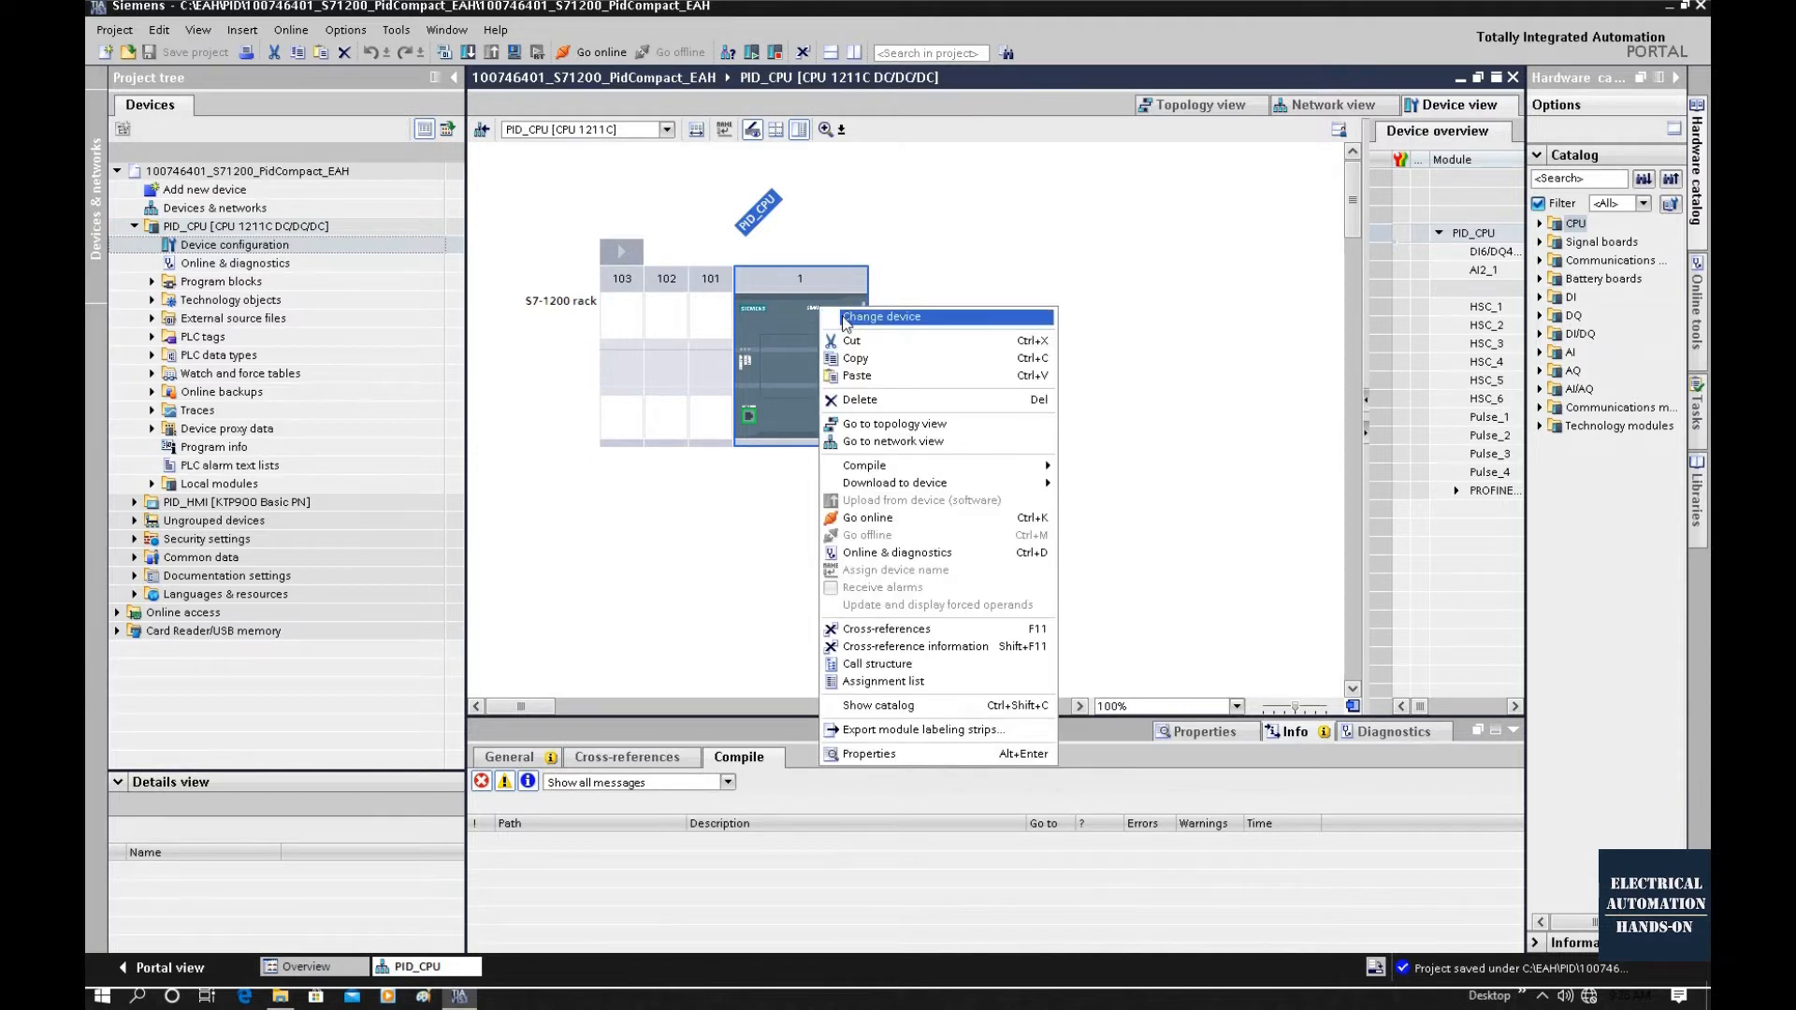
pyautogui.click(845, 319)
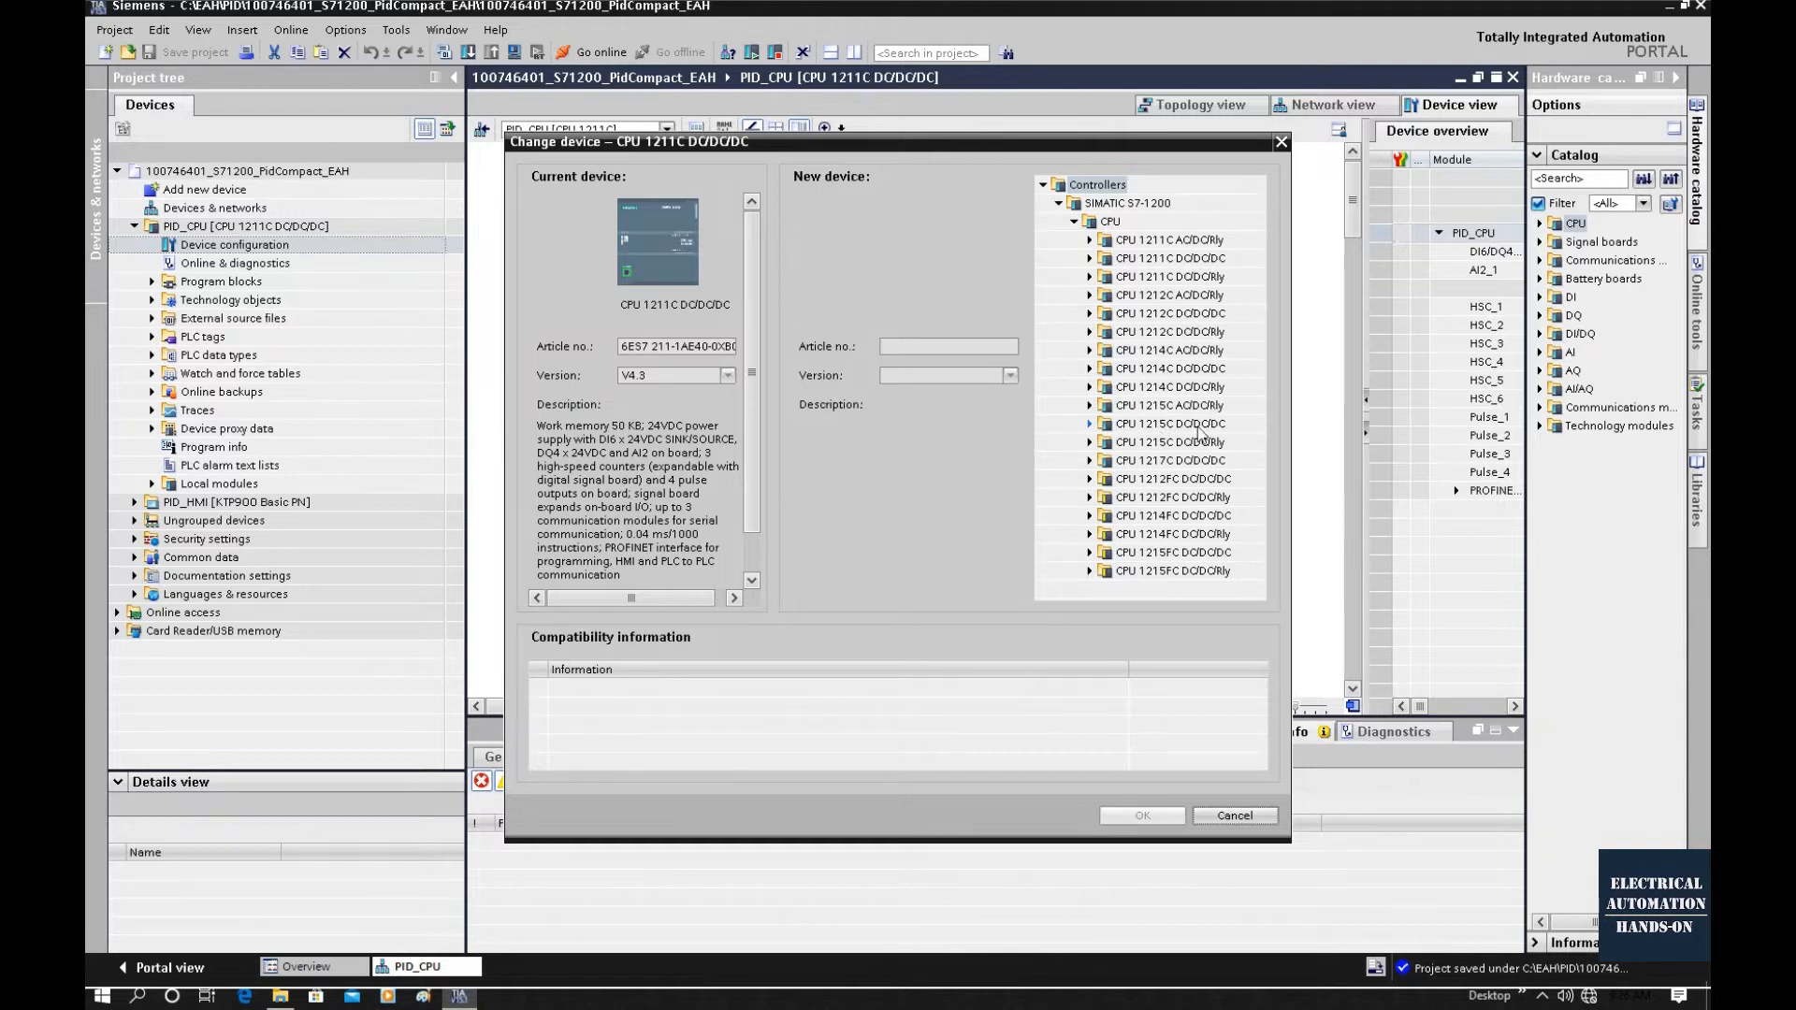
pyautogui.doubleClick(1209, 425)
pyautogui.click(1183, 442)
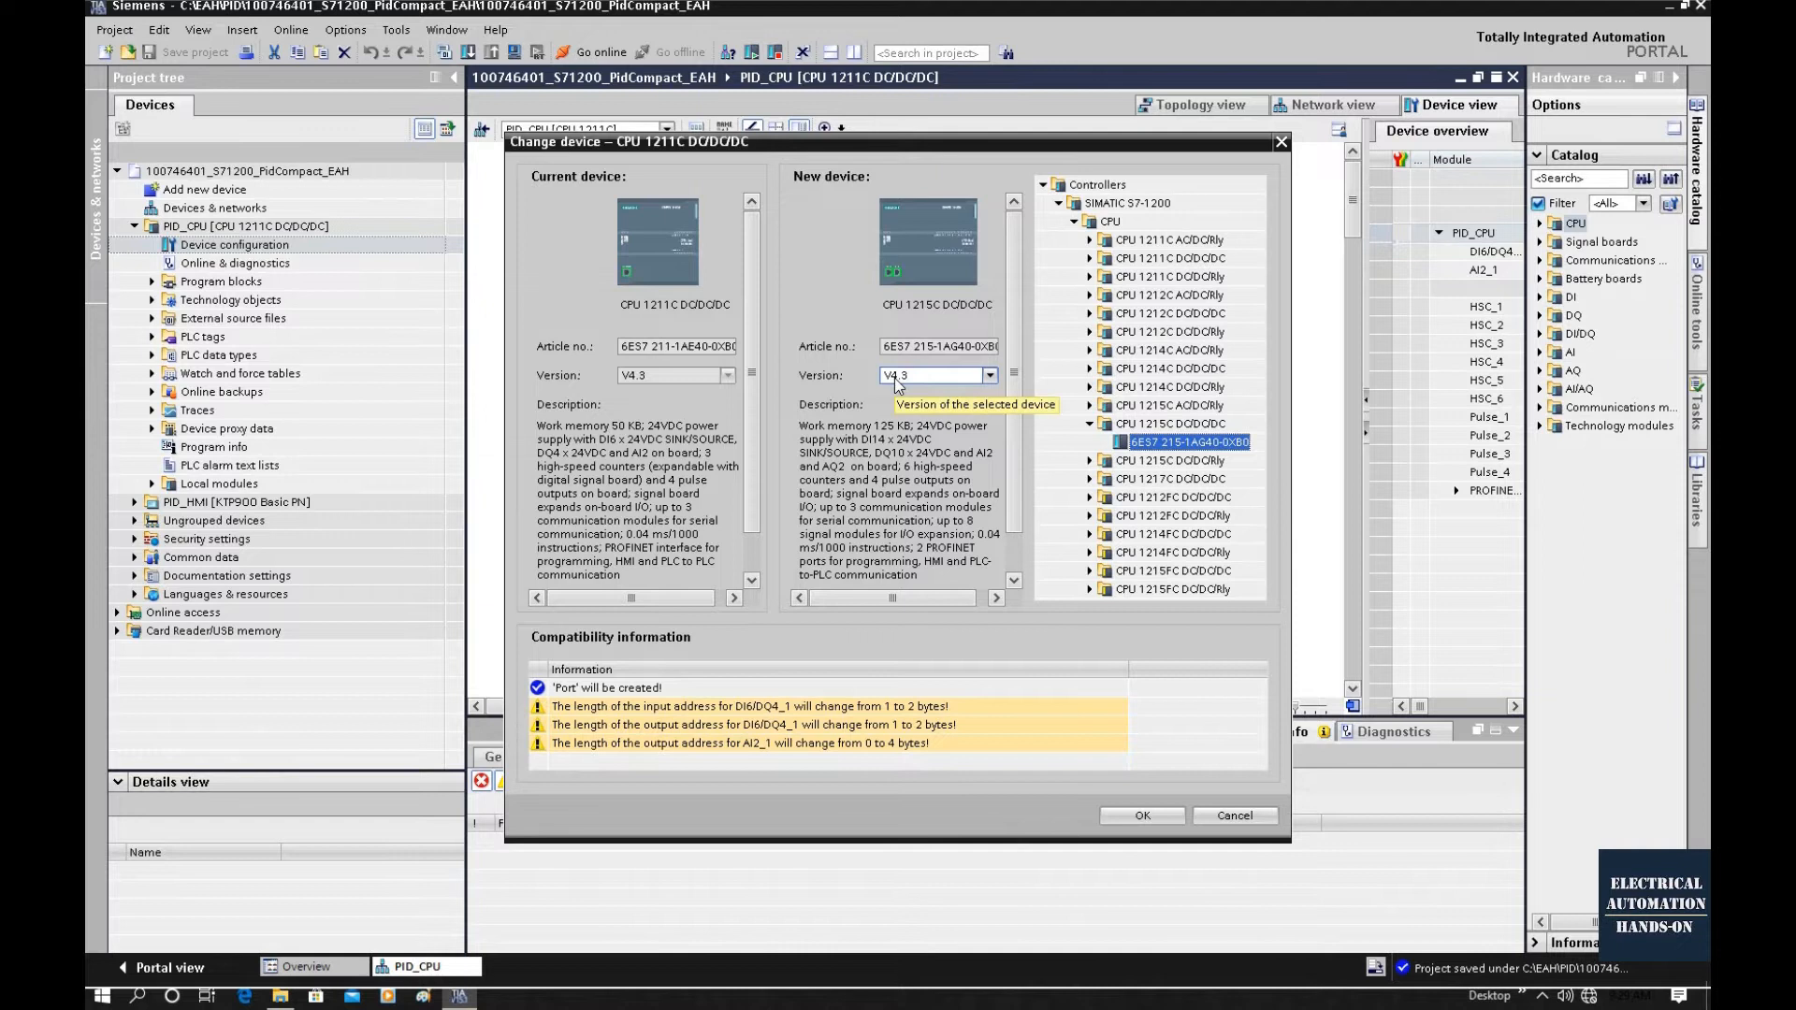
pyautogui.click(1165, 819)
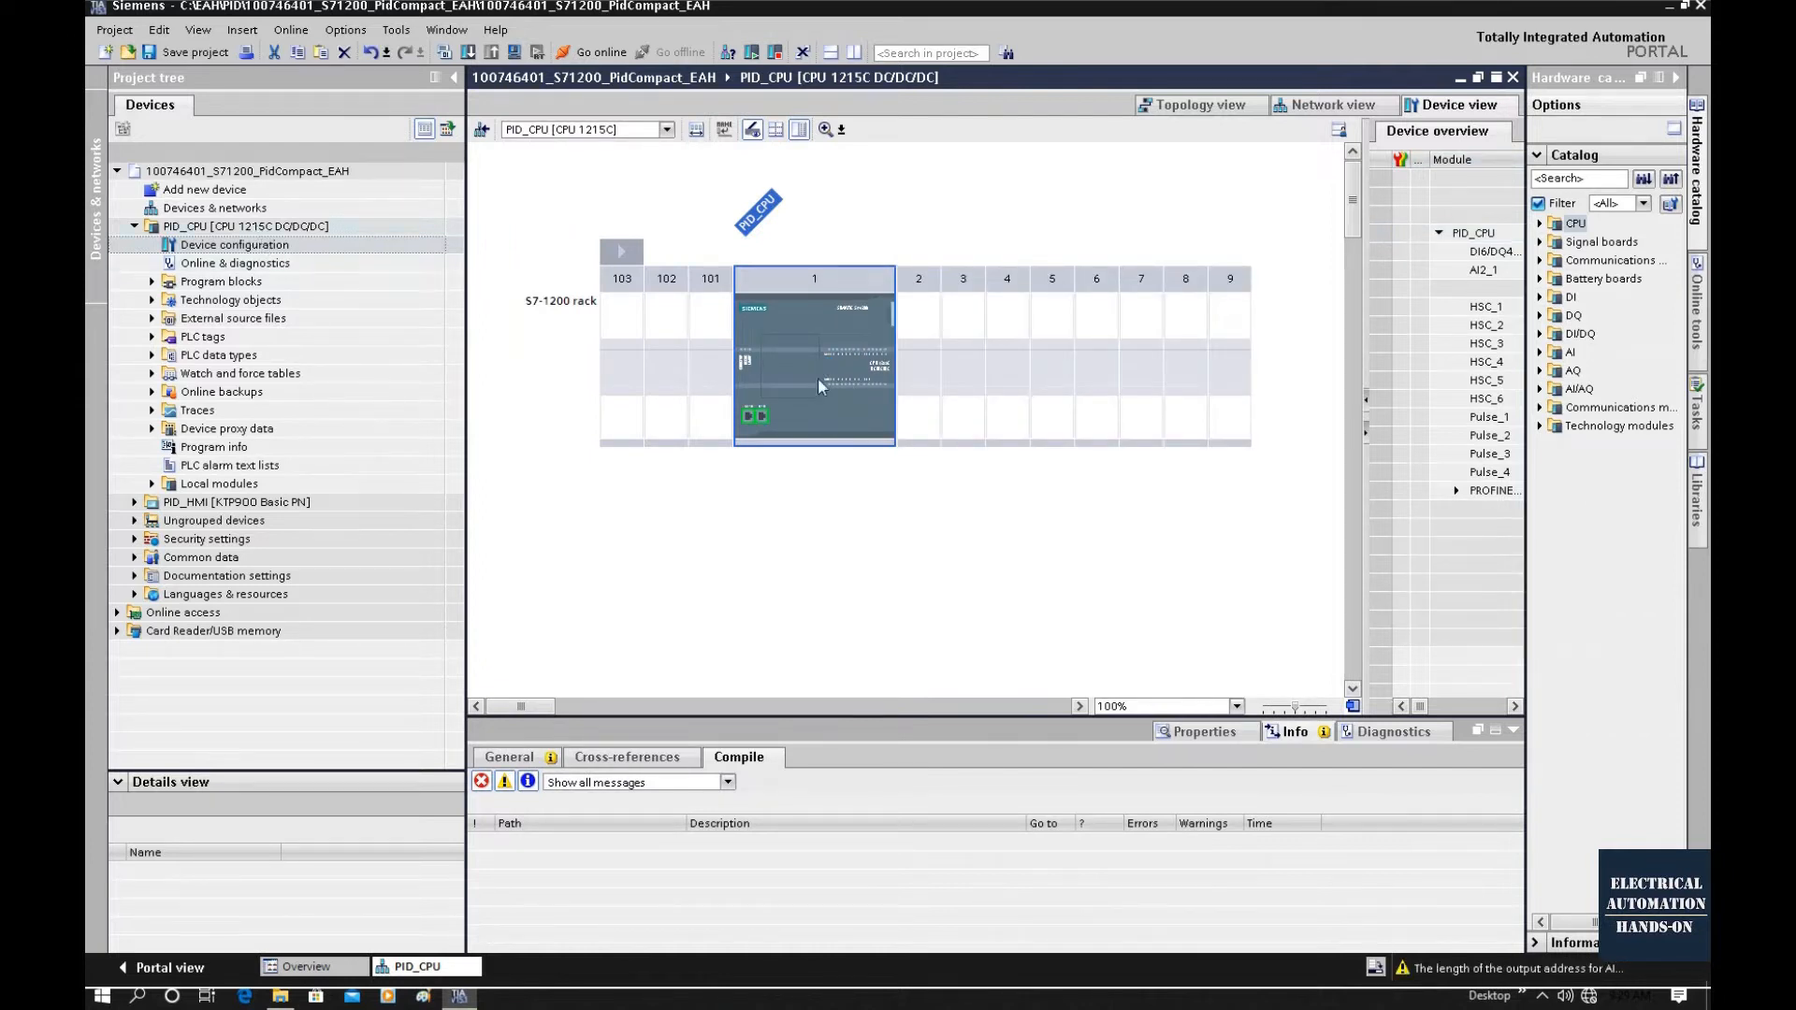
# - Set the IP address of the CPU's PROFINET interface to 192.168.1.200
pyautogui.click(751, 420)
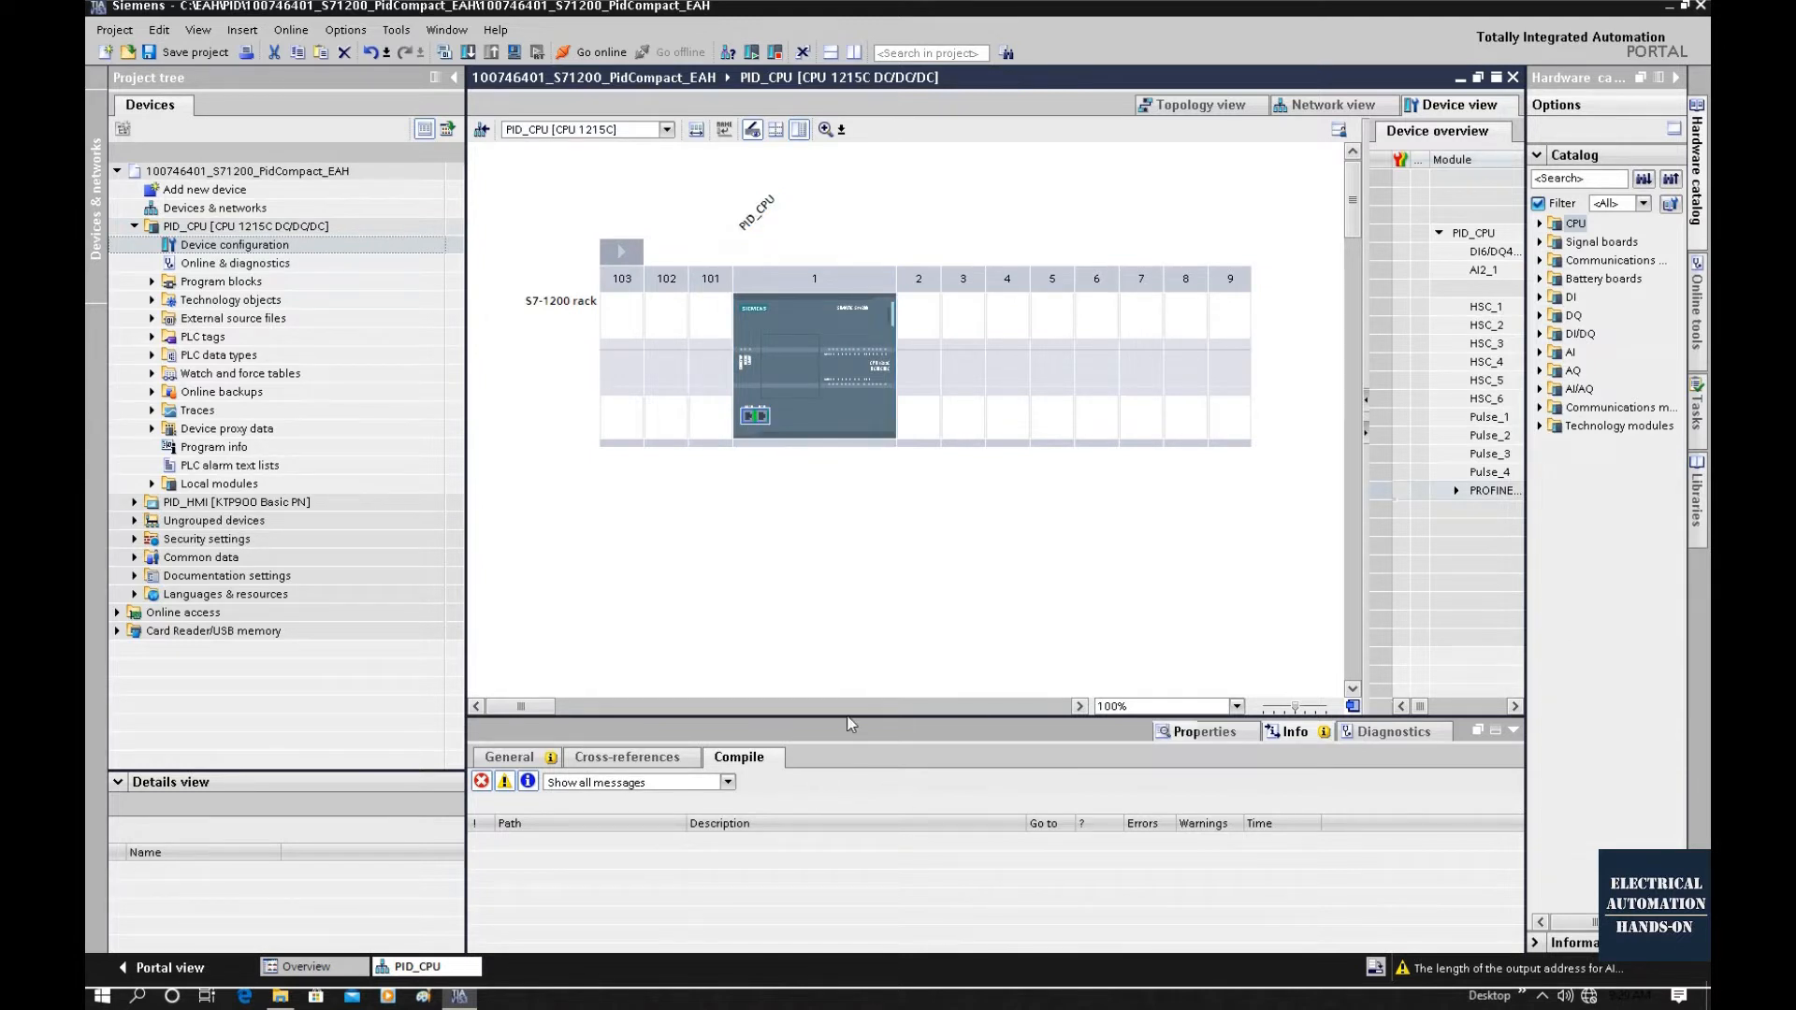
pyautogui.moveTo(849, 717); pyautogui.dragTo(887, 523)
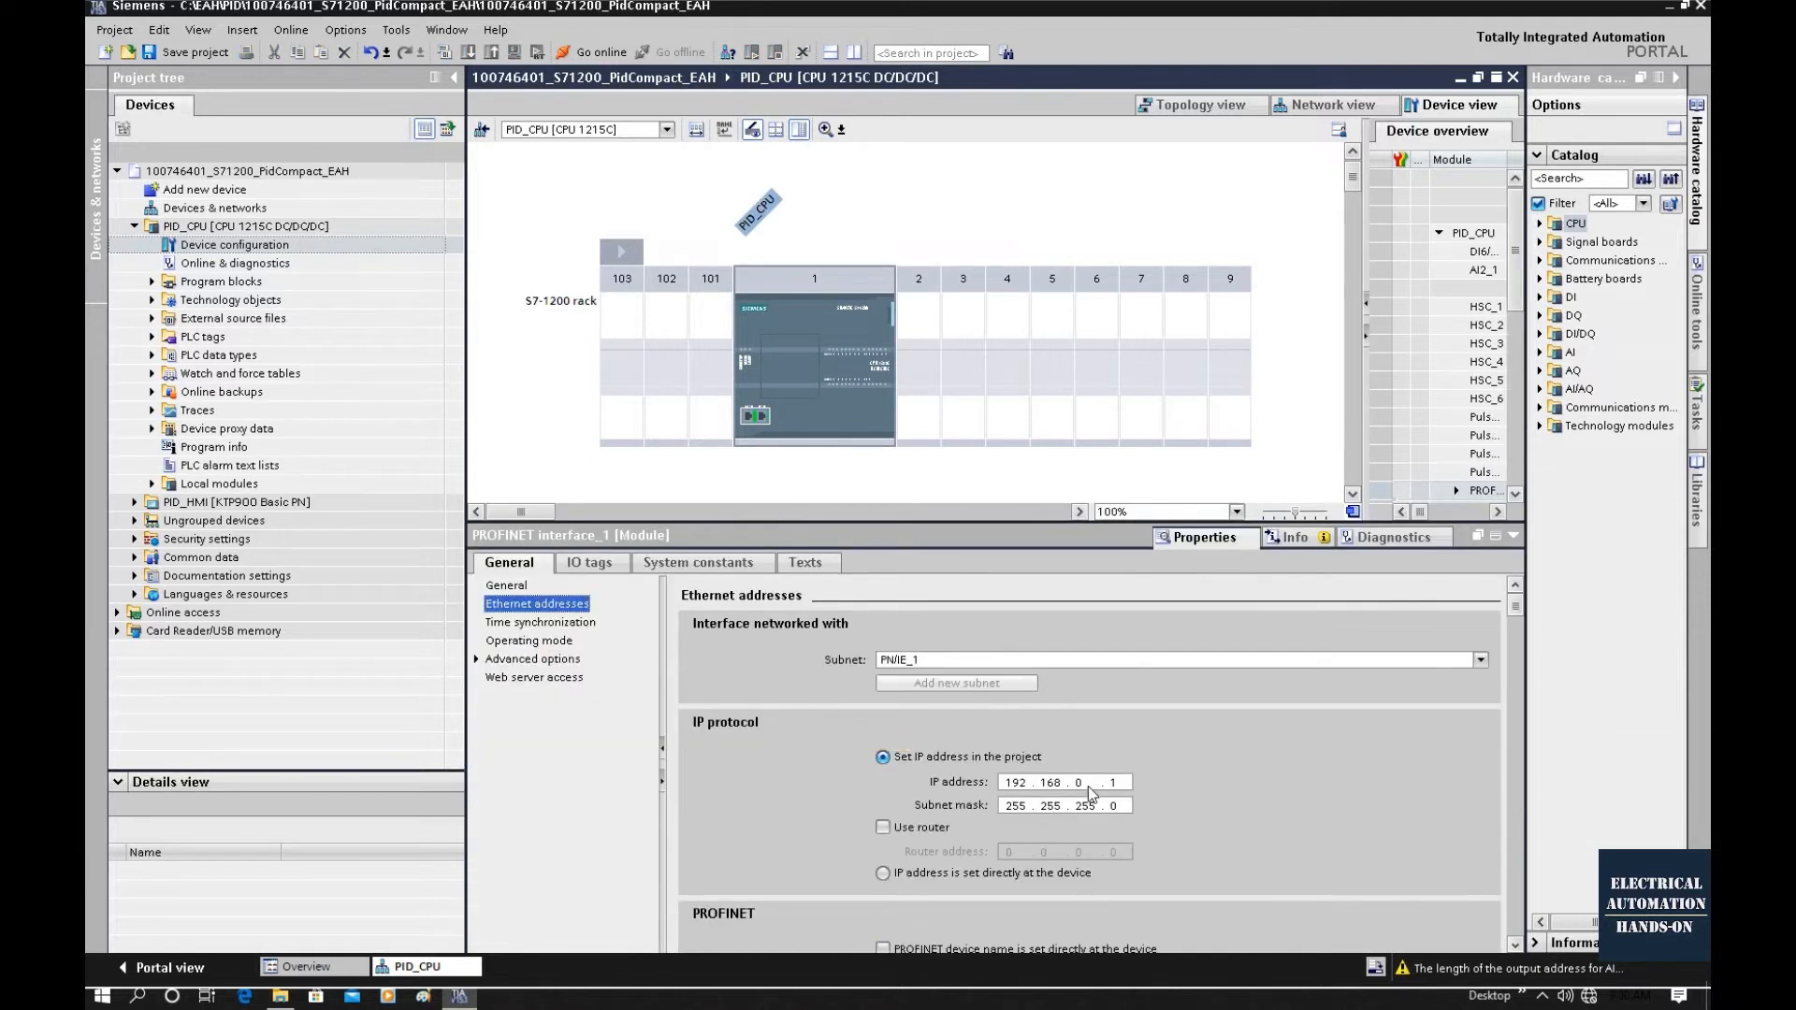
pyautogui.click(1083, 785)
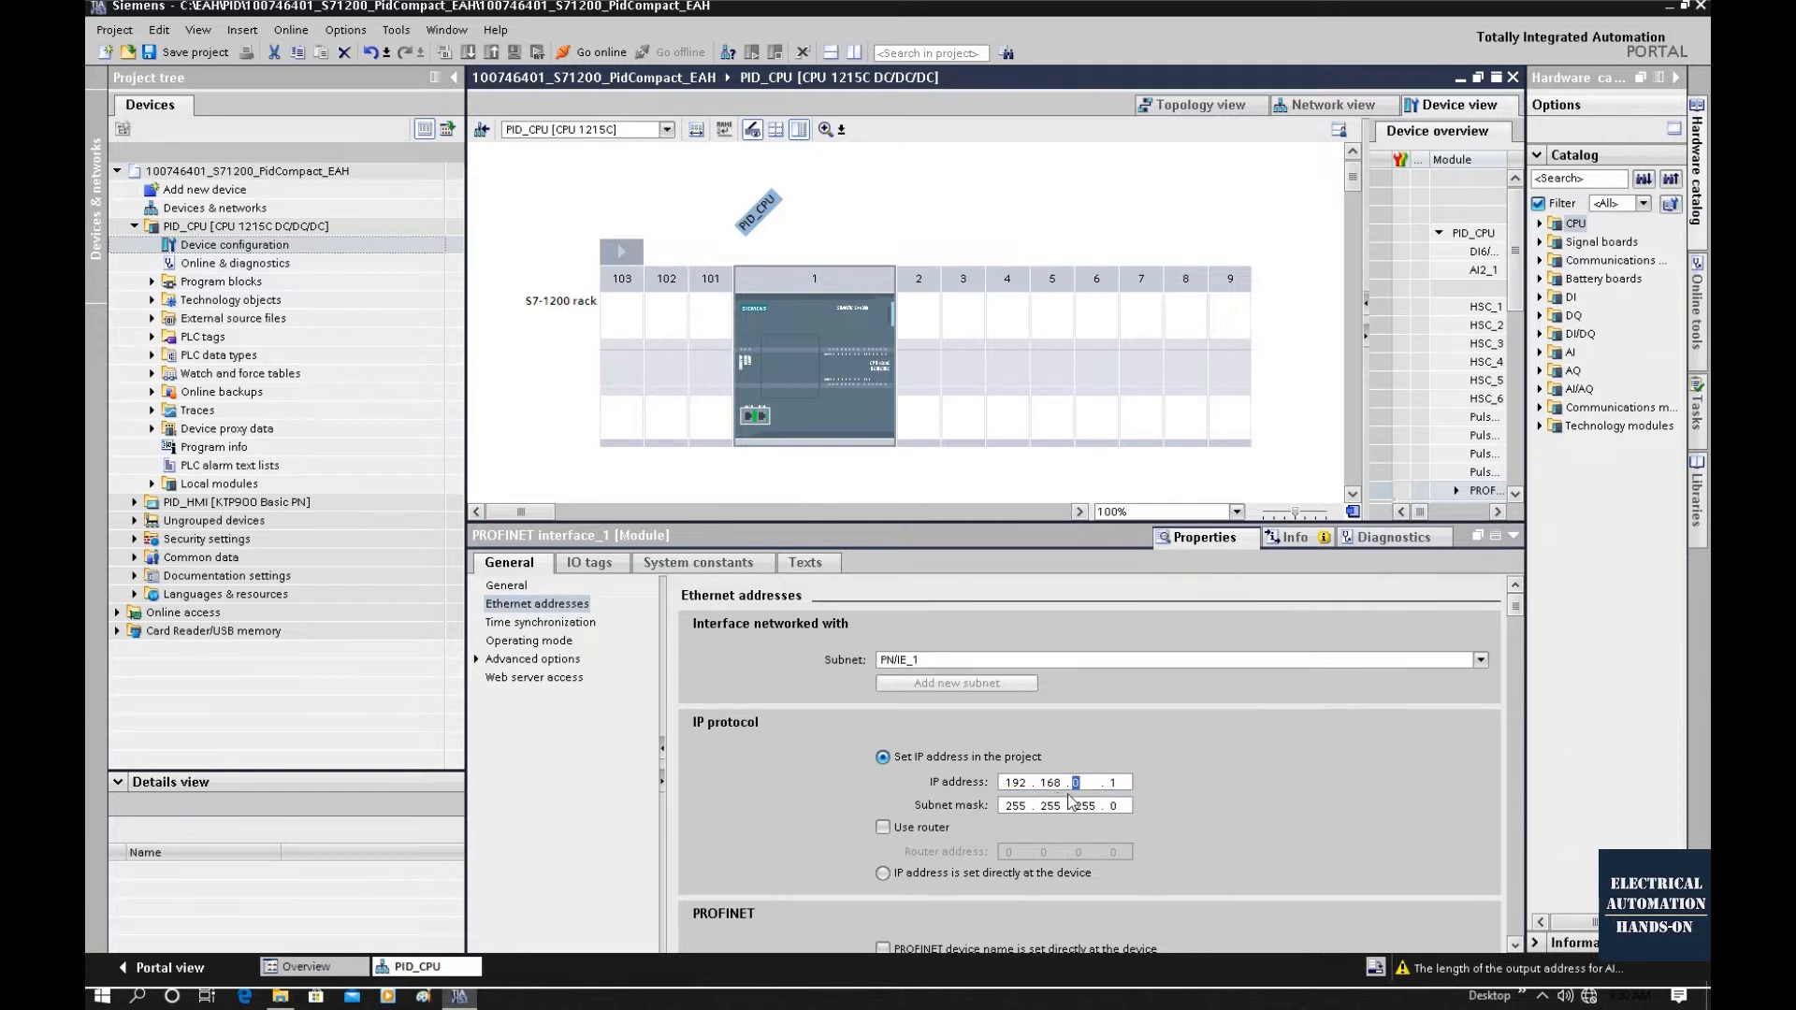
pyautogui.write('1')
pyautogui.click(1115, 784)
pyautogui.write('200')
# - Review the analog input and analog output channel settings of PID_CPU, including their channel addresses and signal types
pyautogui.scroll(-2, 1195, 800)
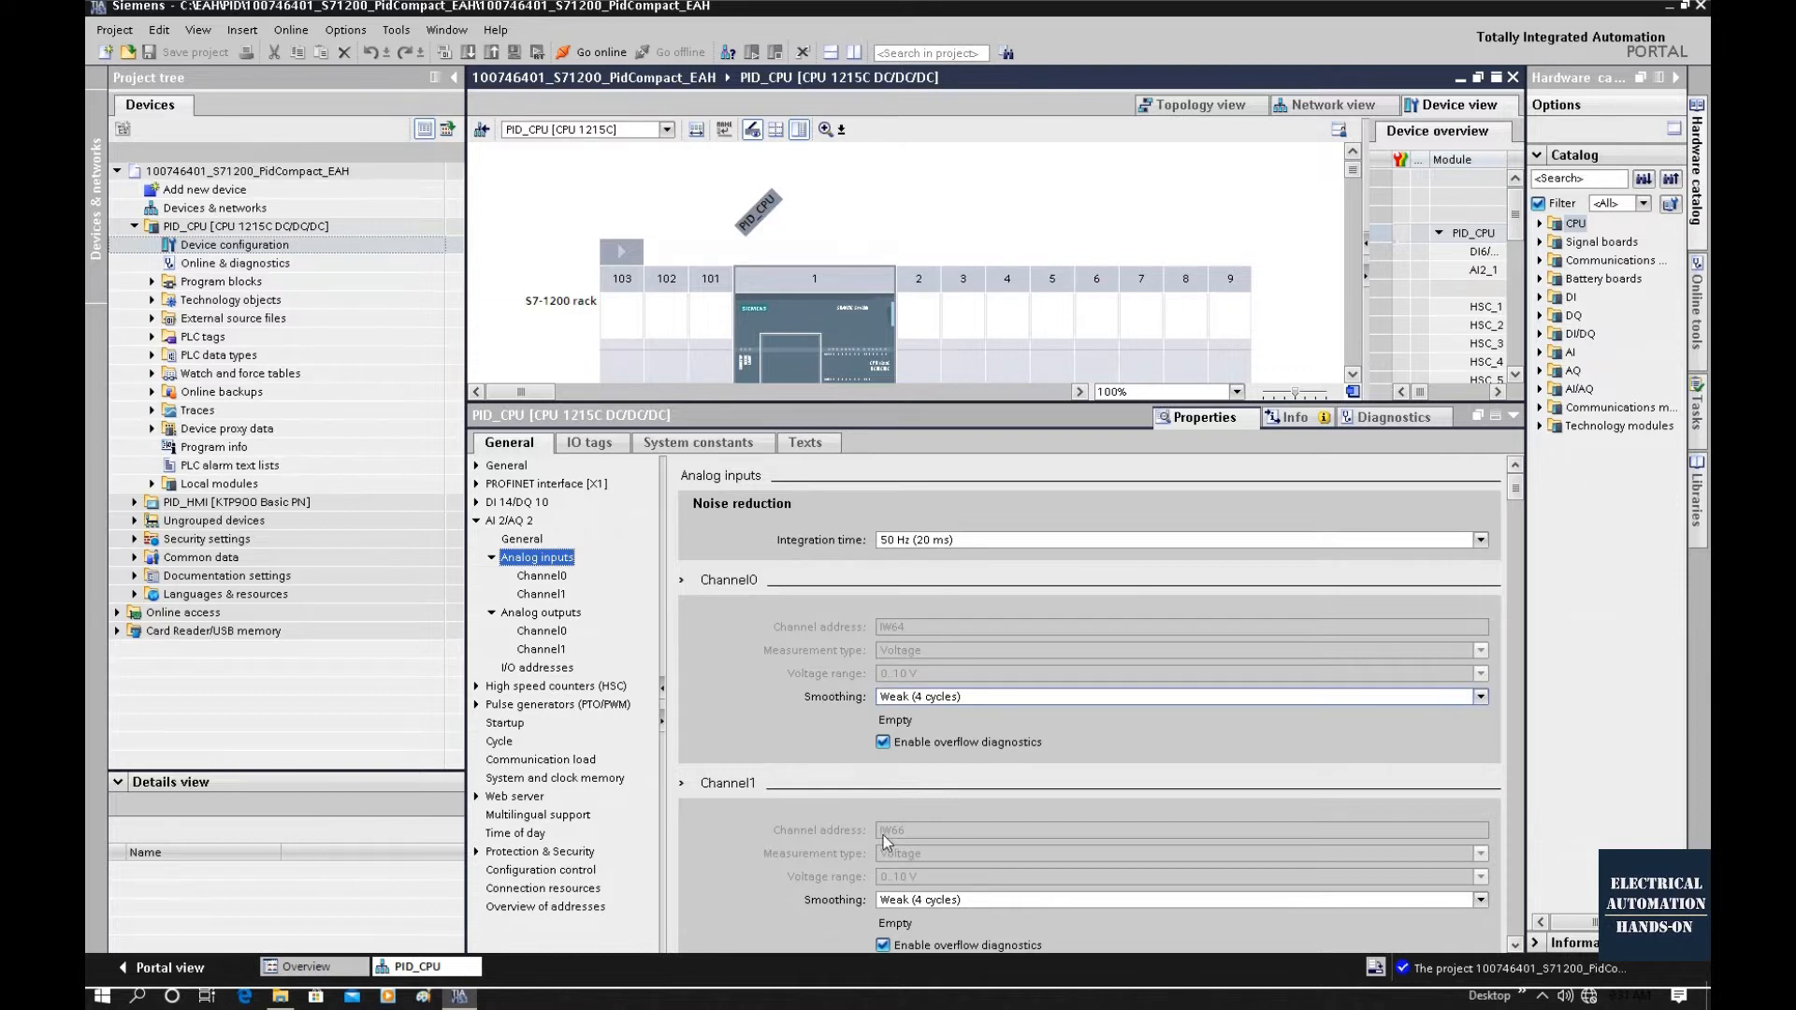
pyautogui.click(552, 613)
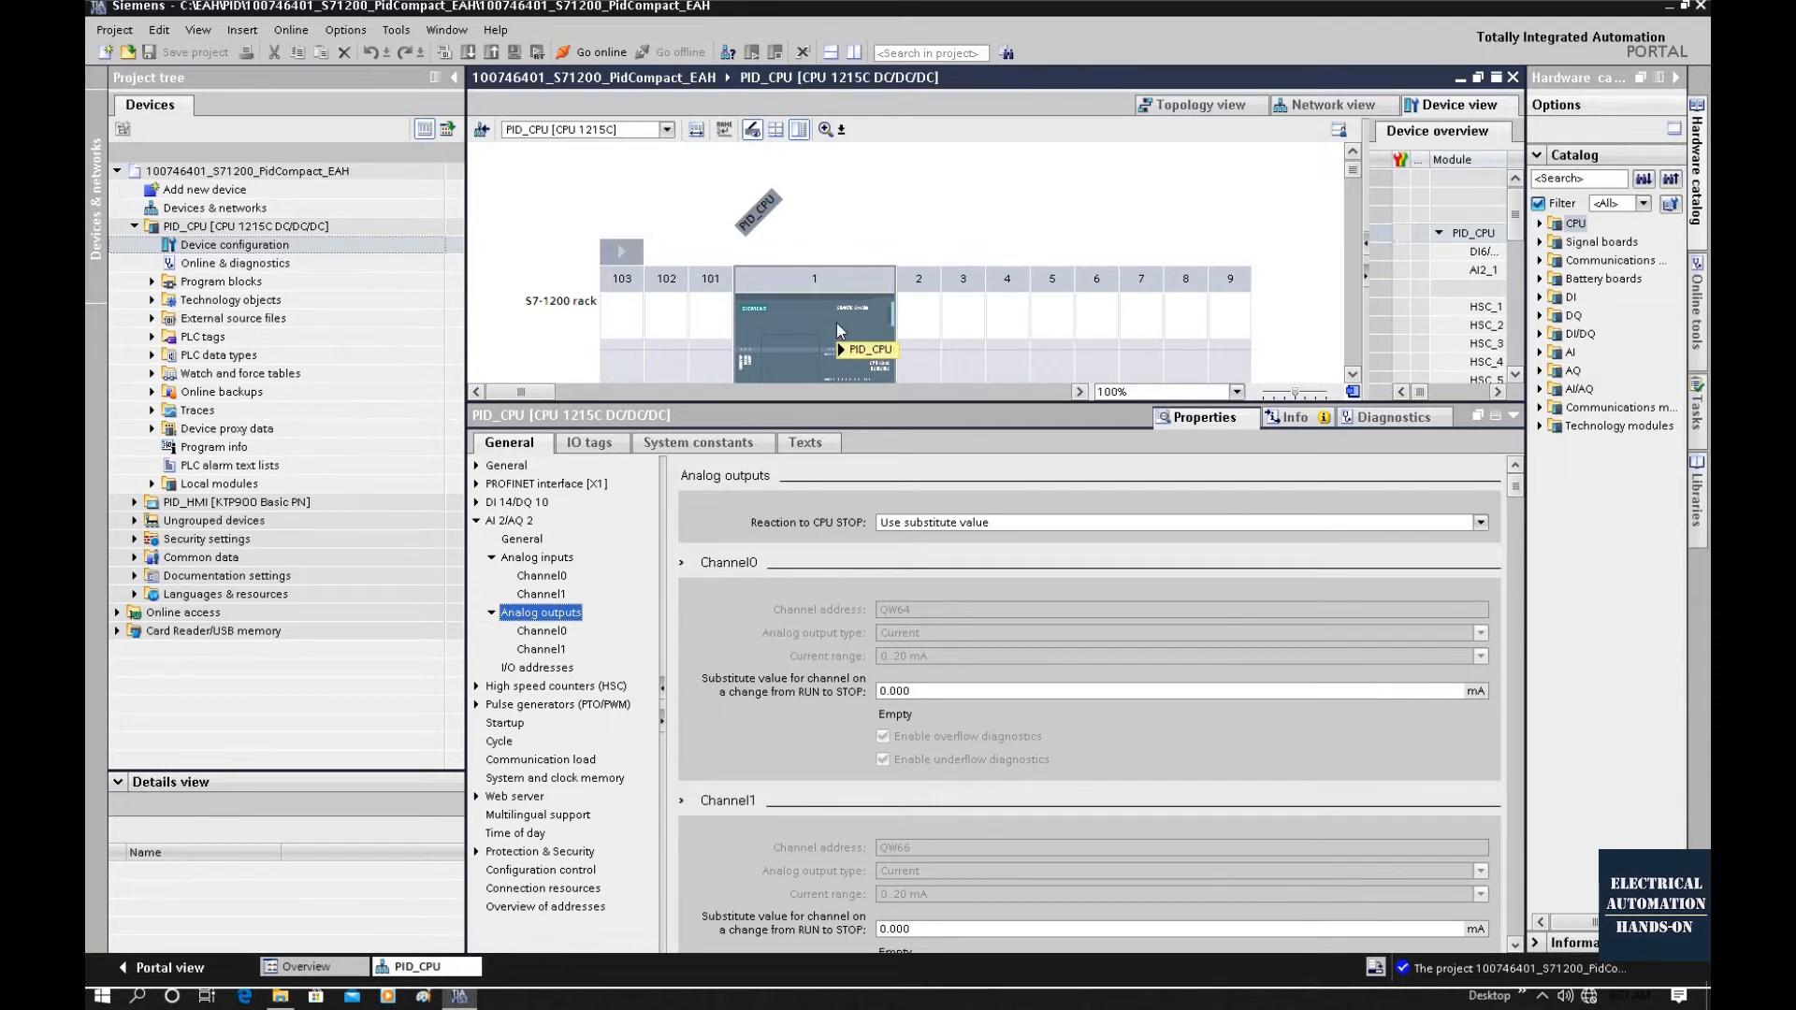
pyautogui.scroll(-1, 1048, 682)
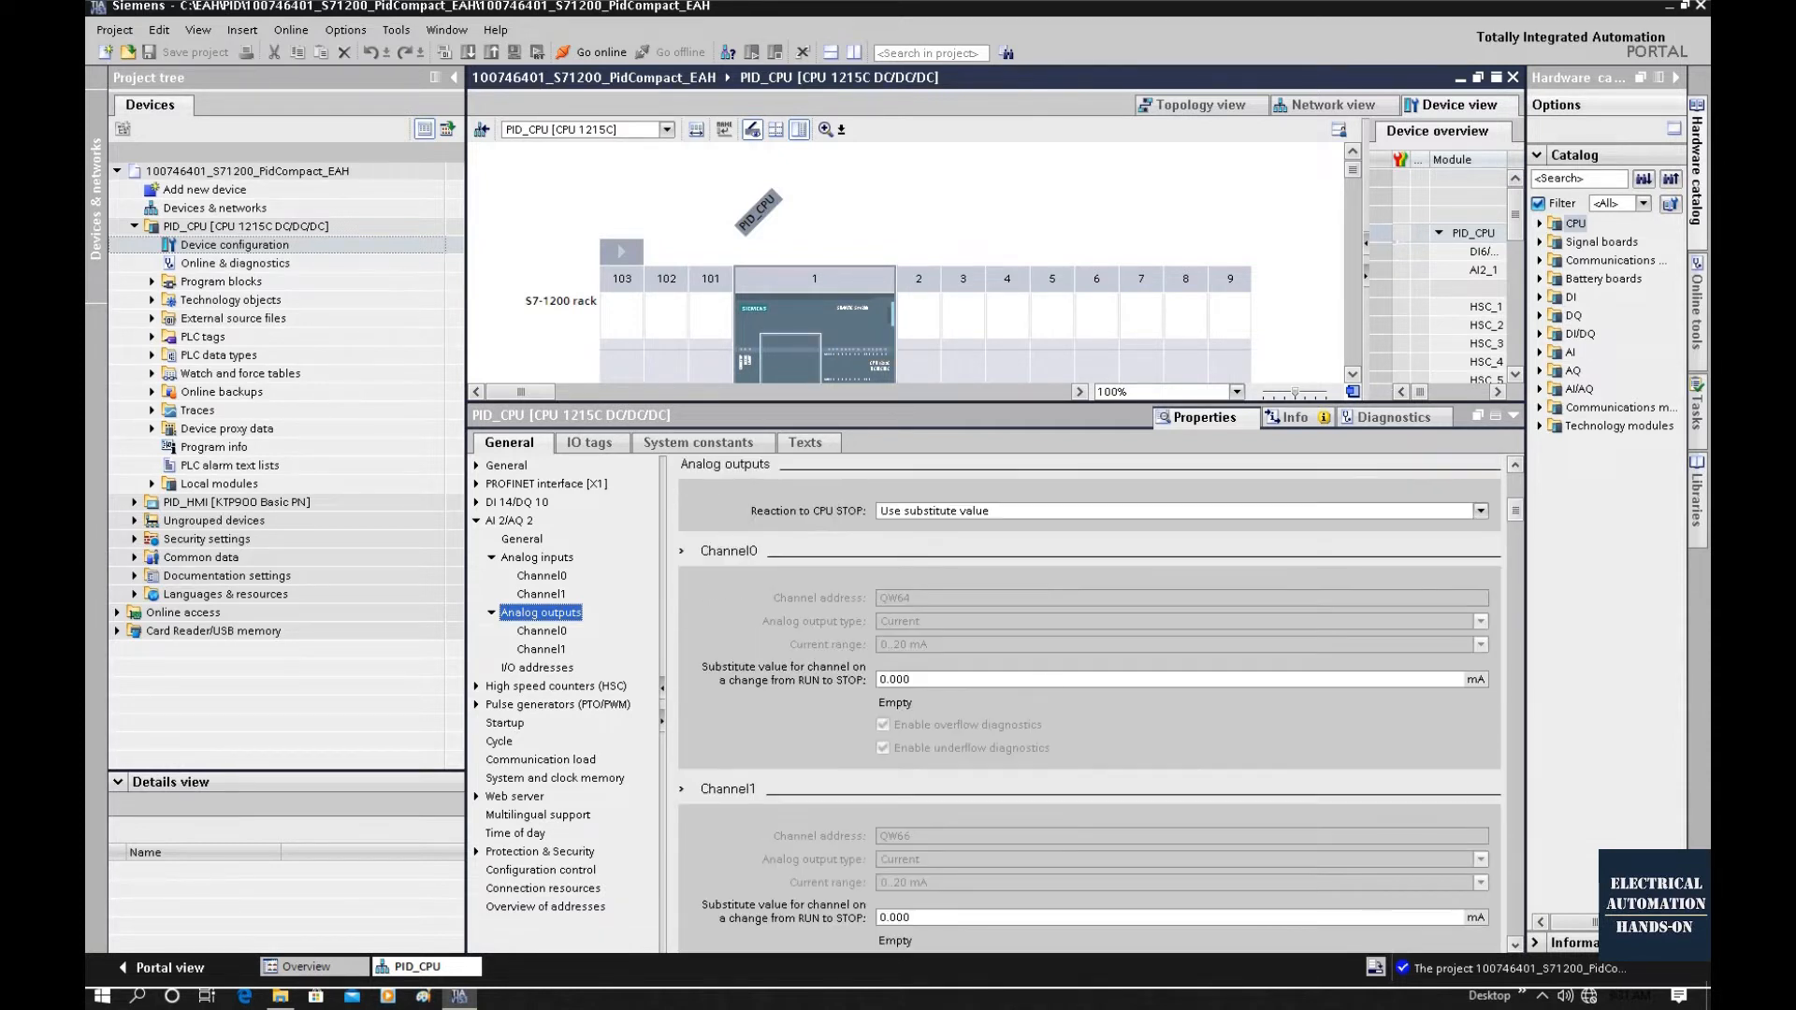
pyautogui.click(849, 301)
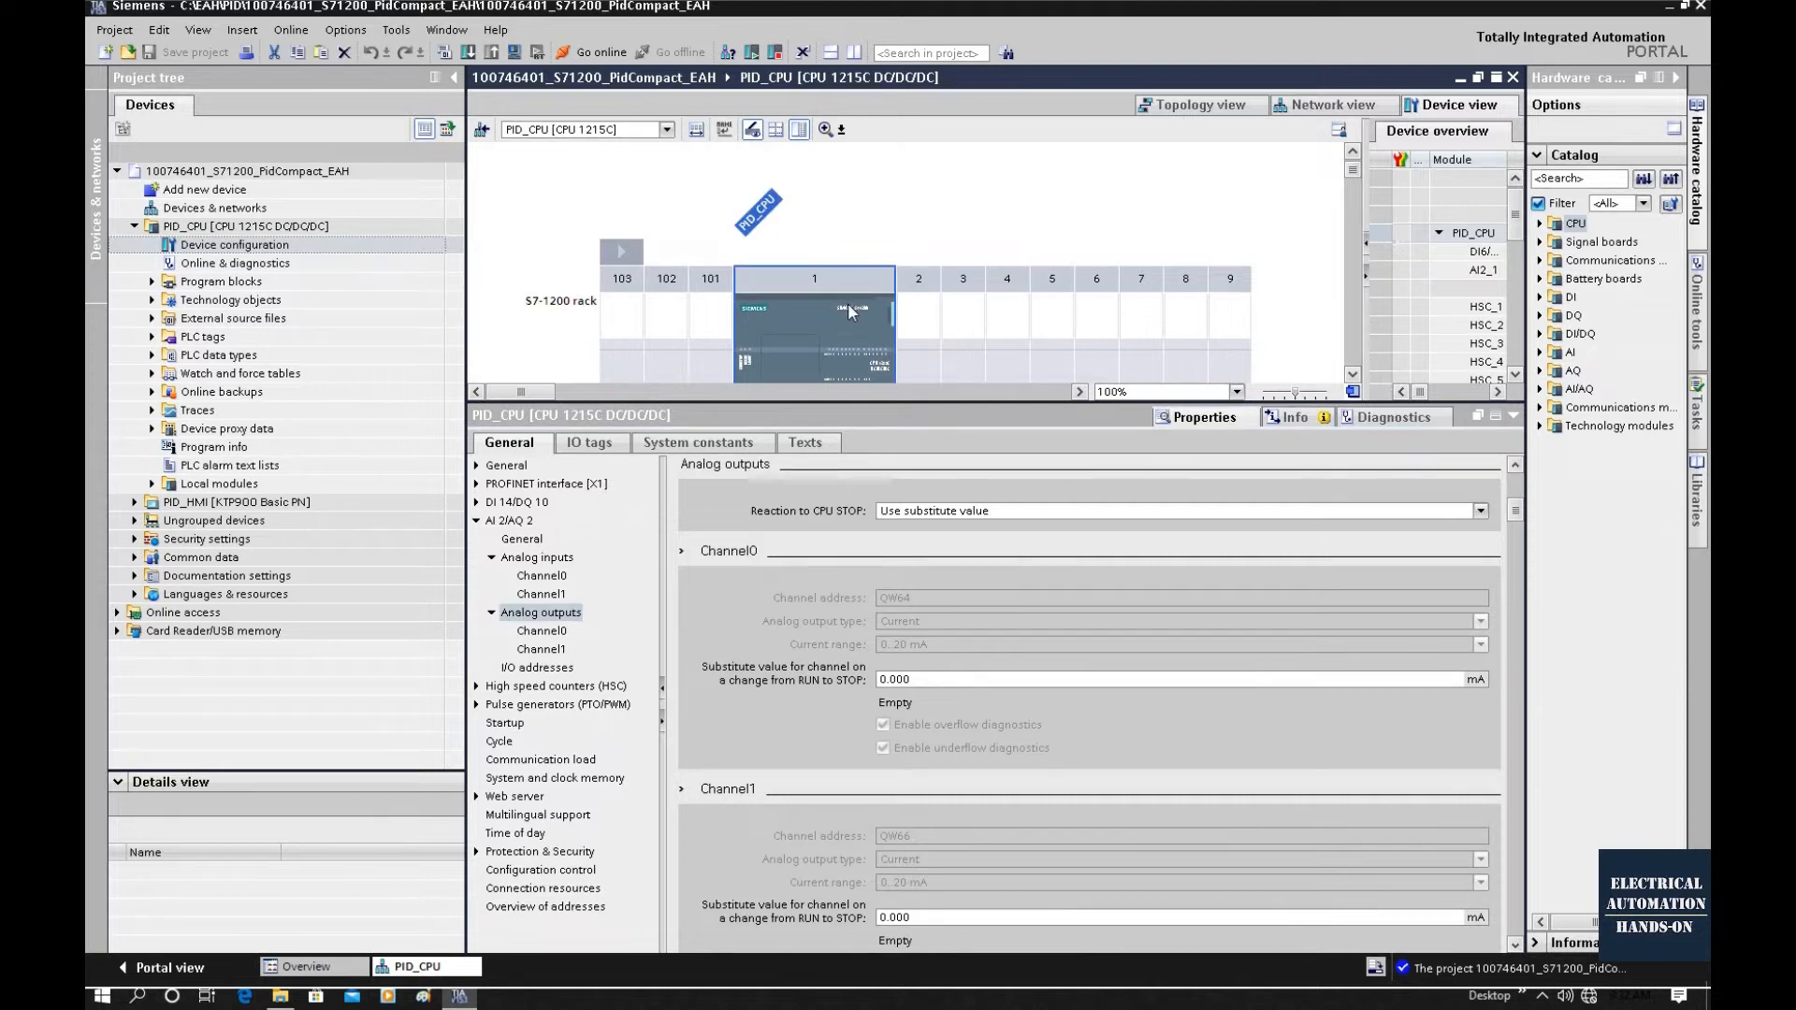
# - Open the CyclicInterrupt [OB30] program block and check the cyclic time and phase offset in its properties
pyautogui.click(153, 282)
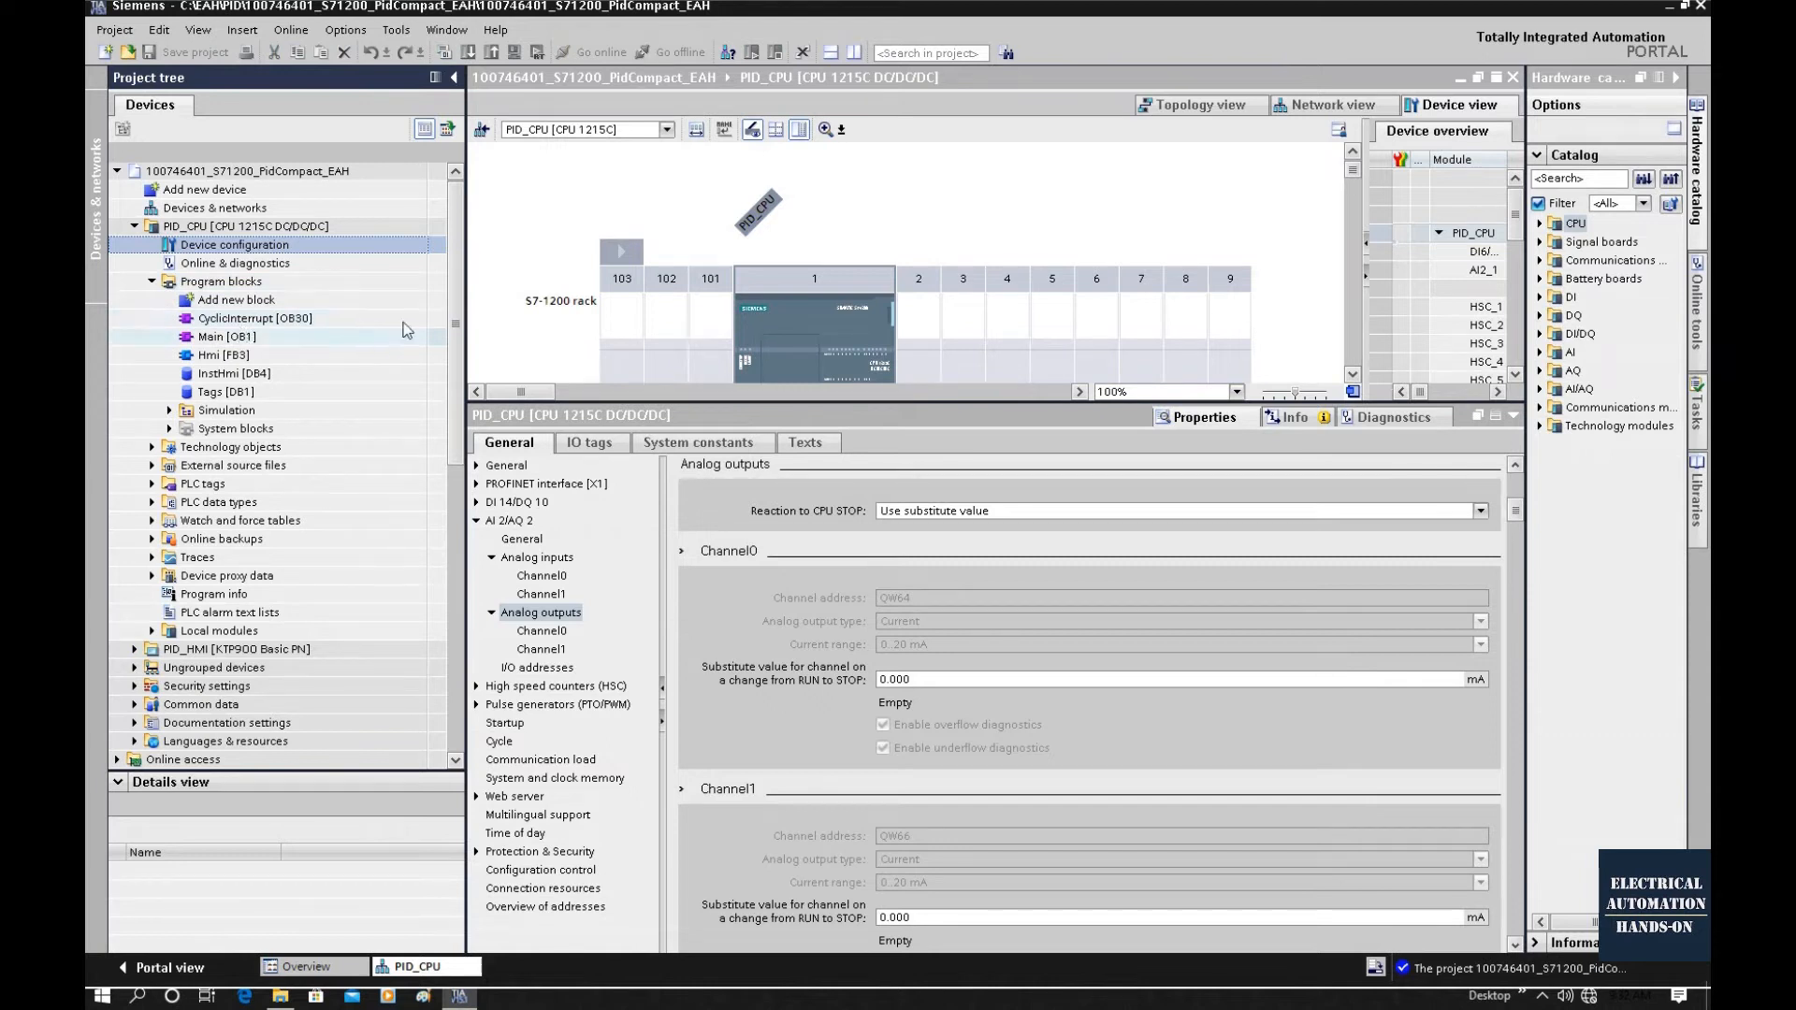
pyautogui.click(227, 319)
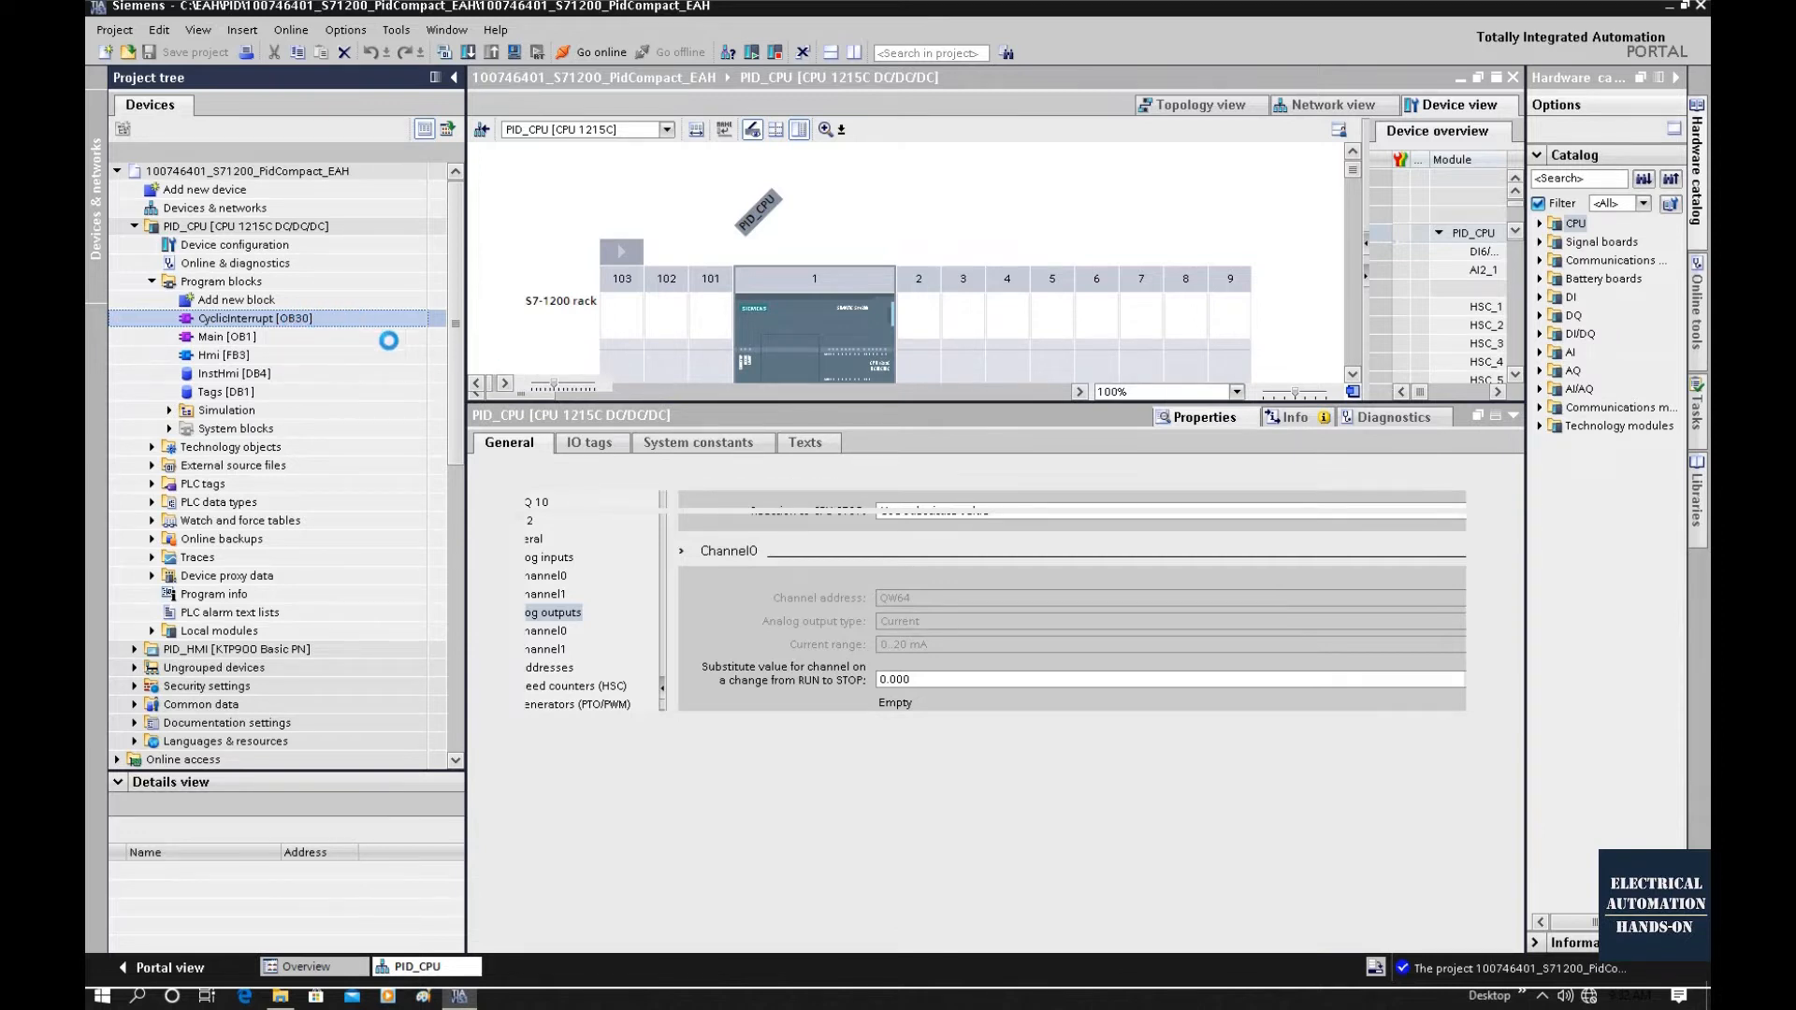
pyautogui.rightClick(301, 319)
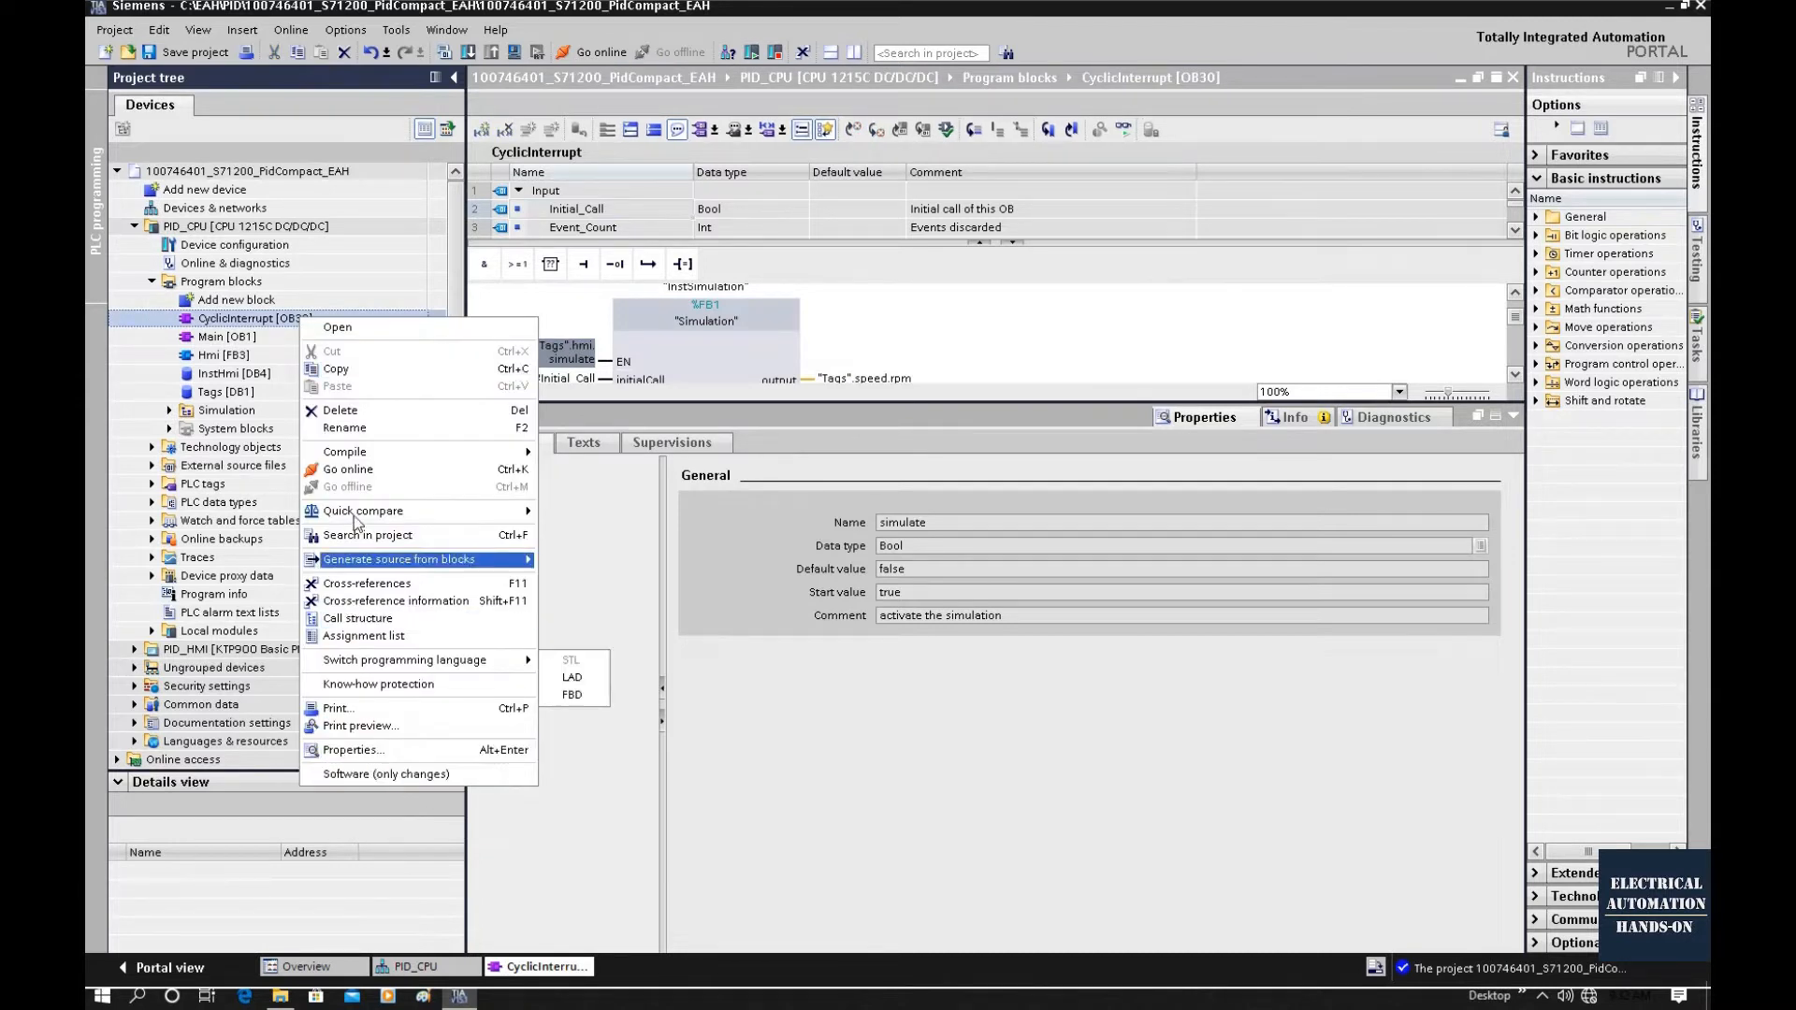
pyautogui.click(365, 751)
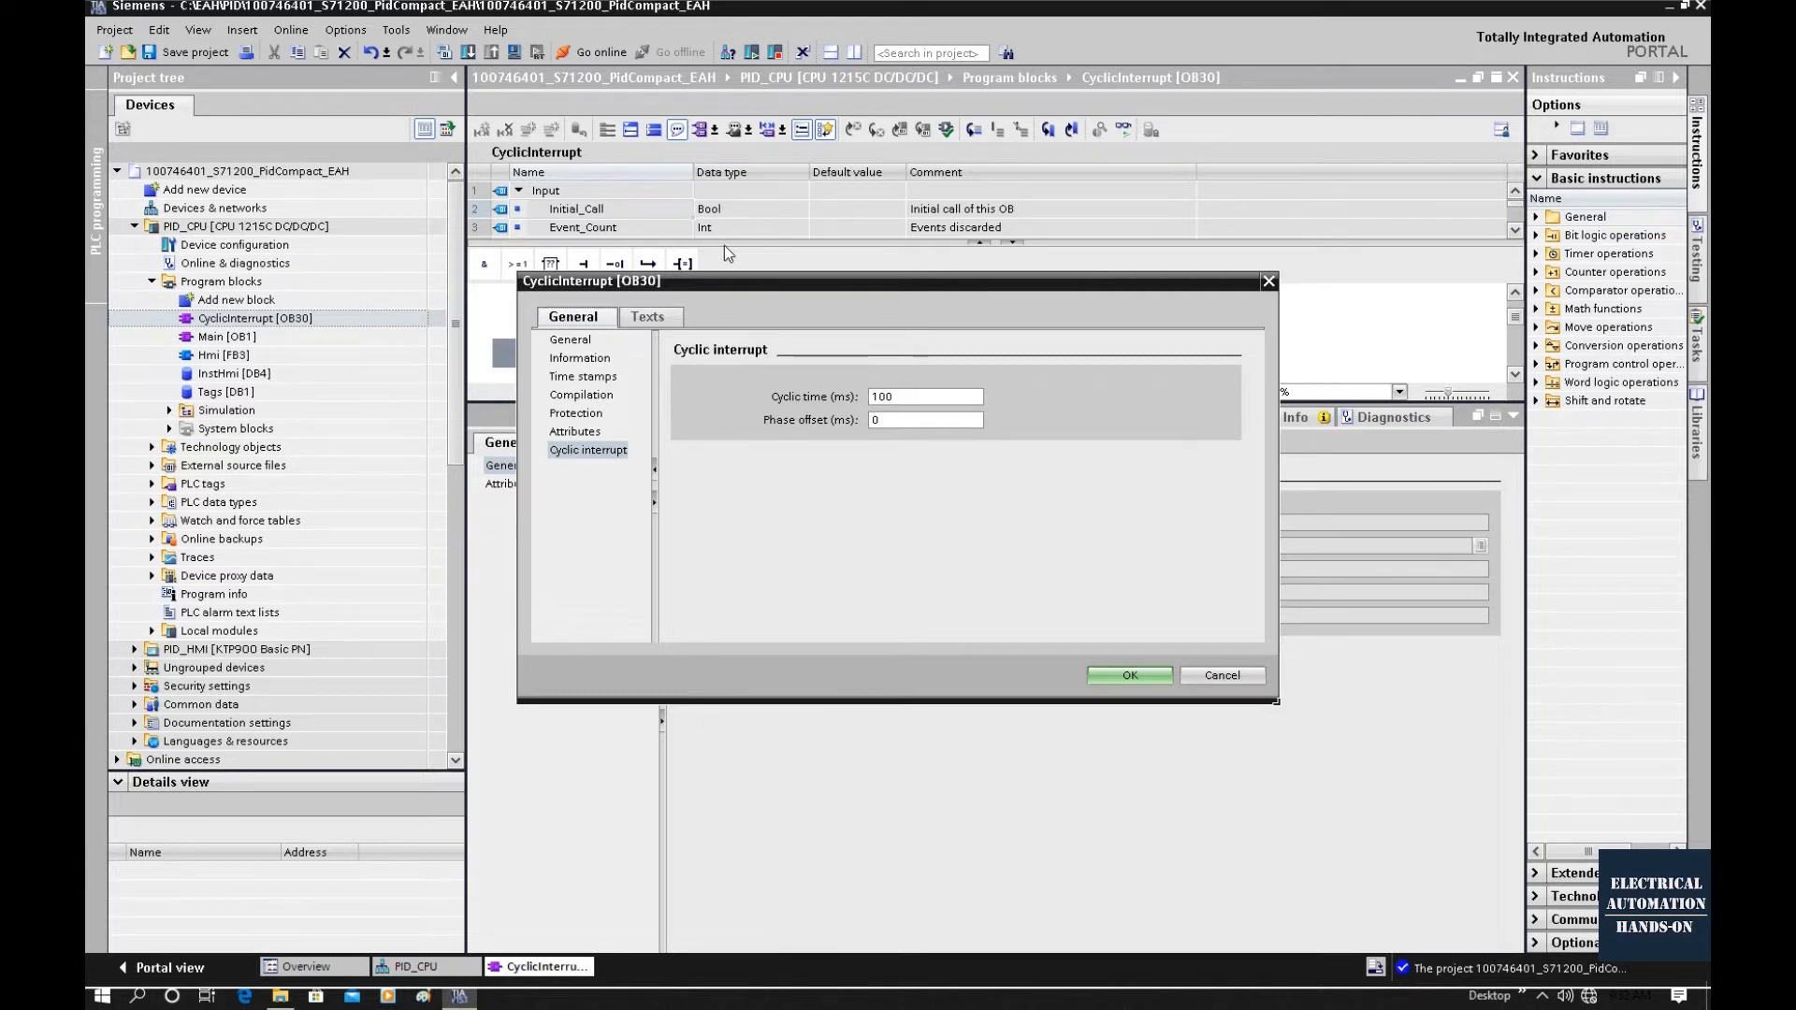
pyautogui.click(558, 348)
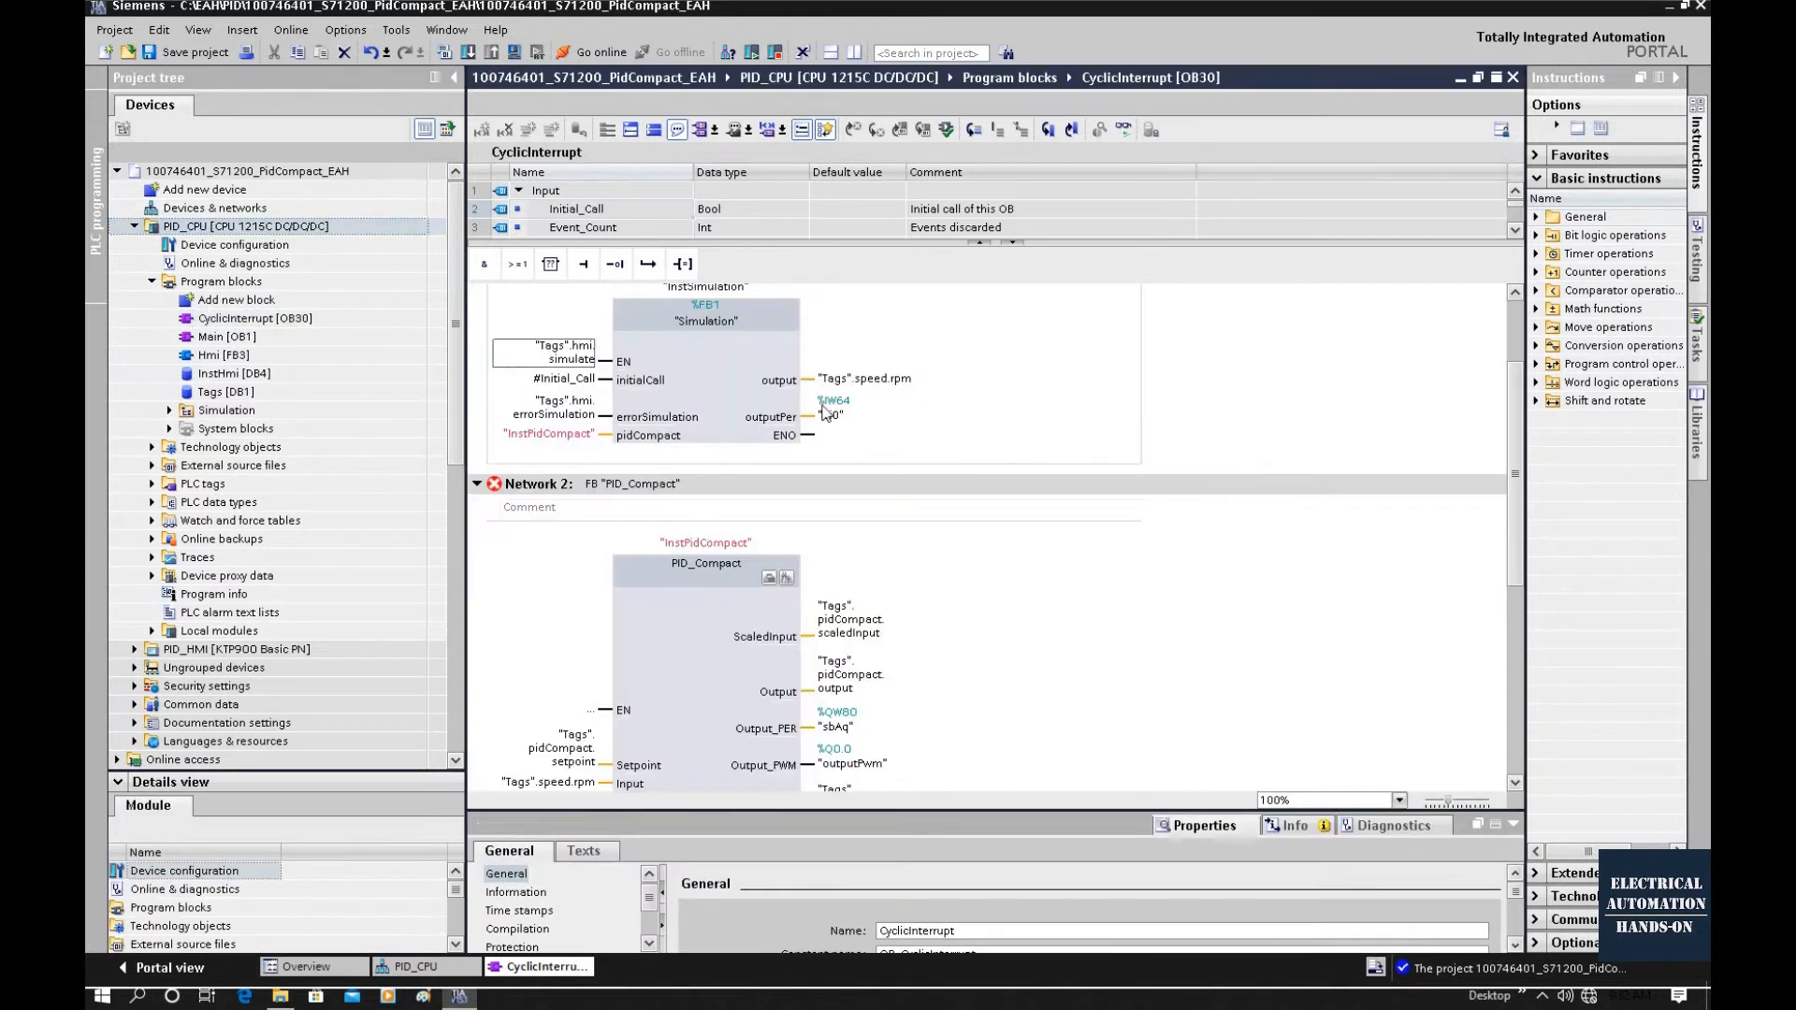
pyautogui.scroll(2, 737, 432)
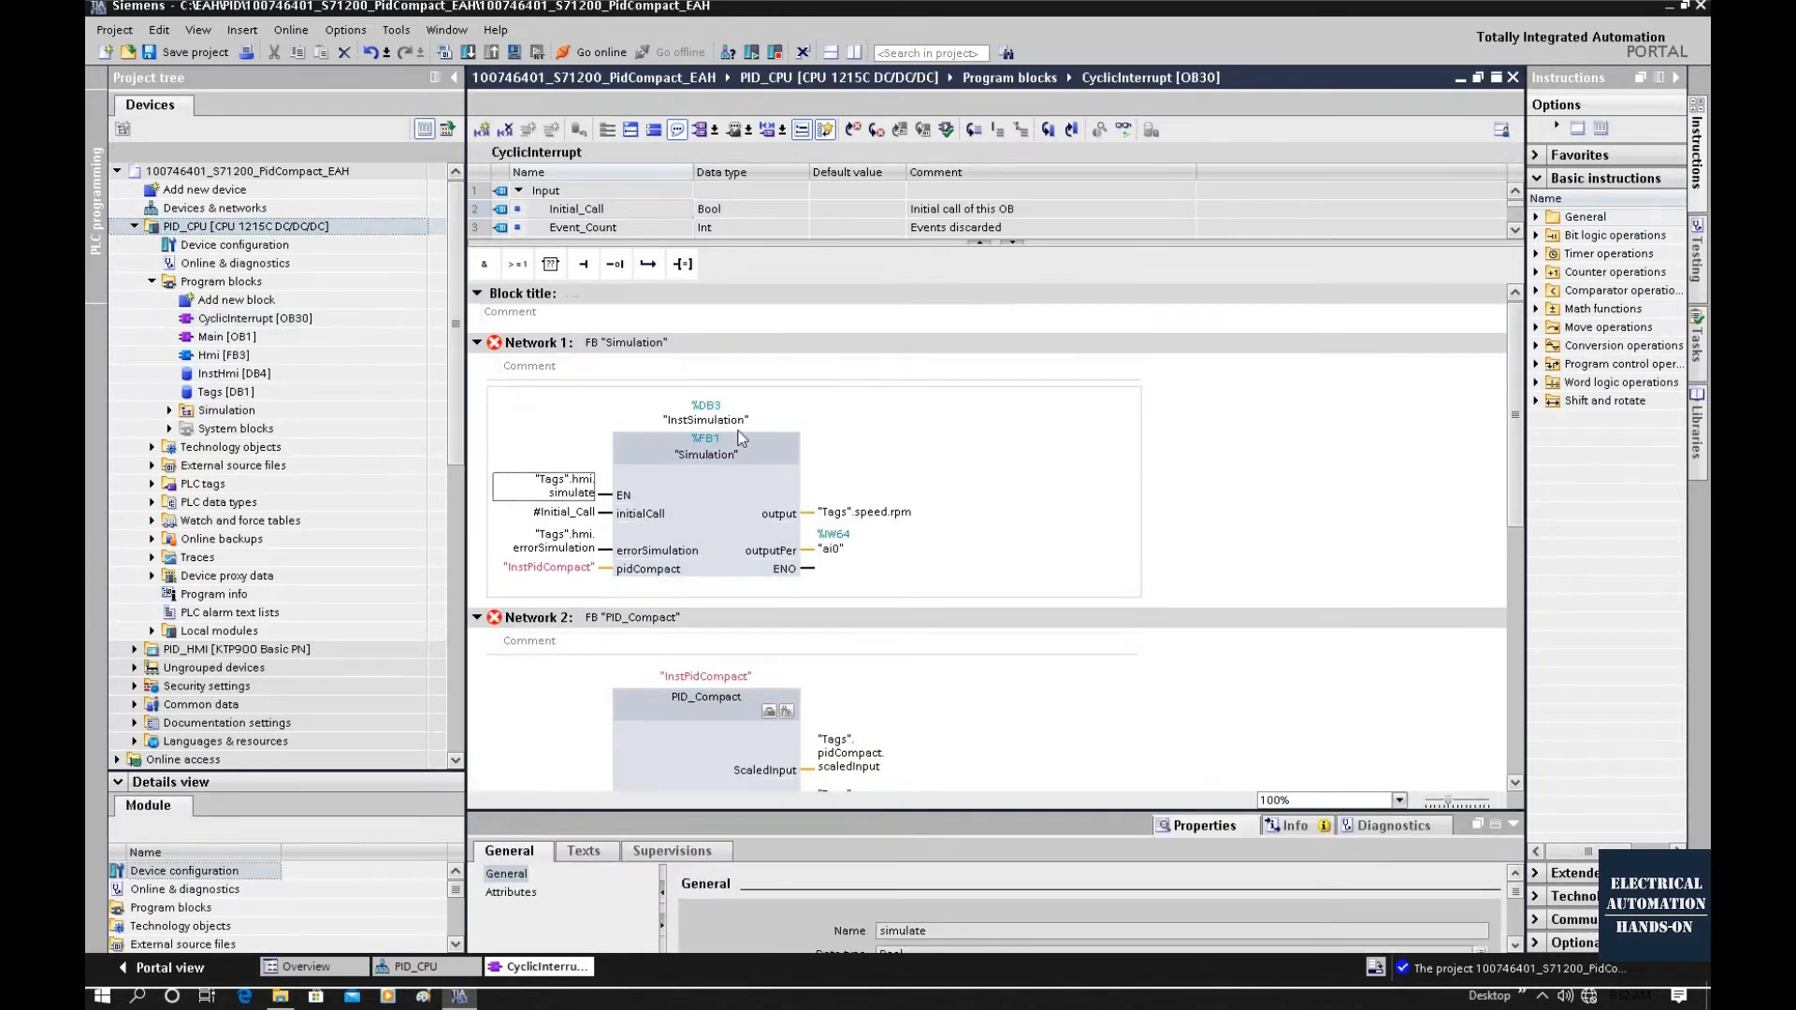
# - Compile the whole PID_CPU station
pyautogui.click(295, 229)
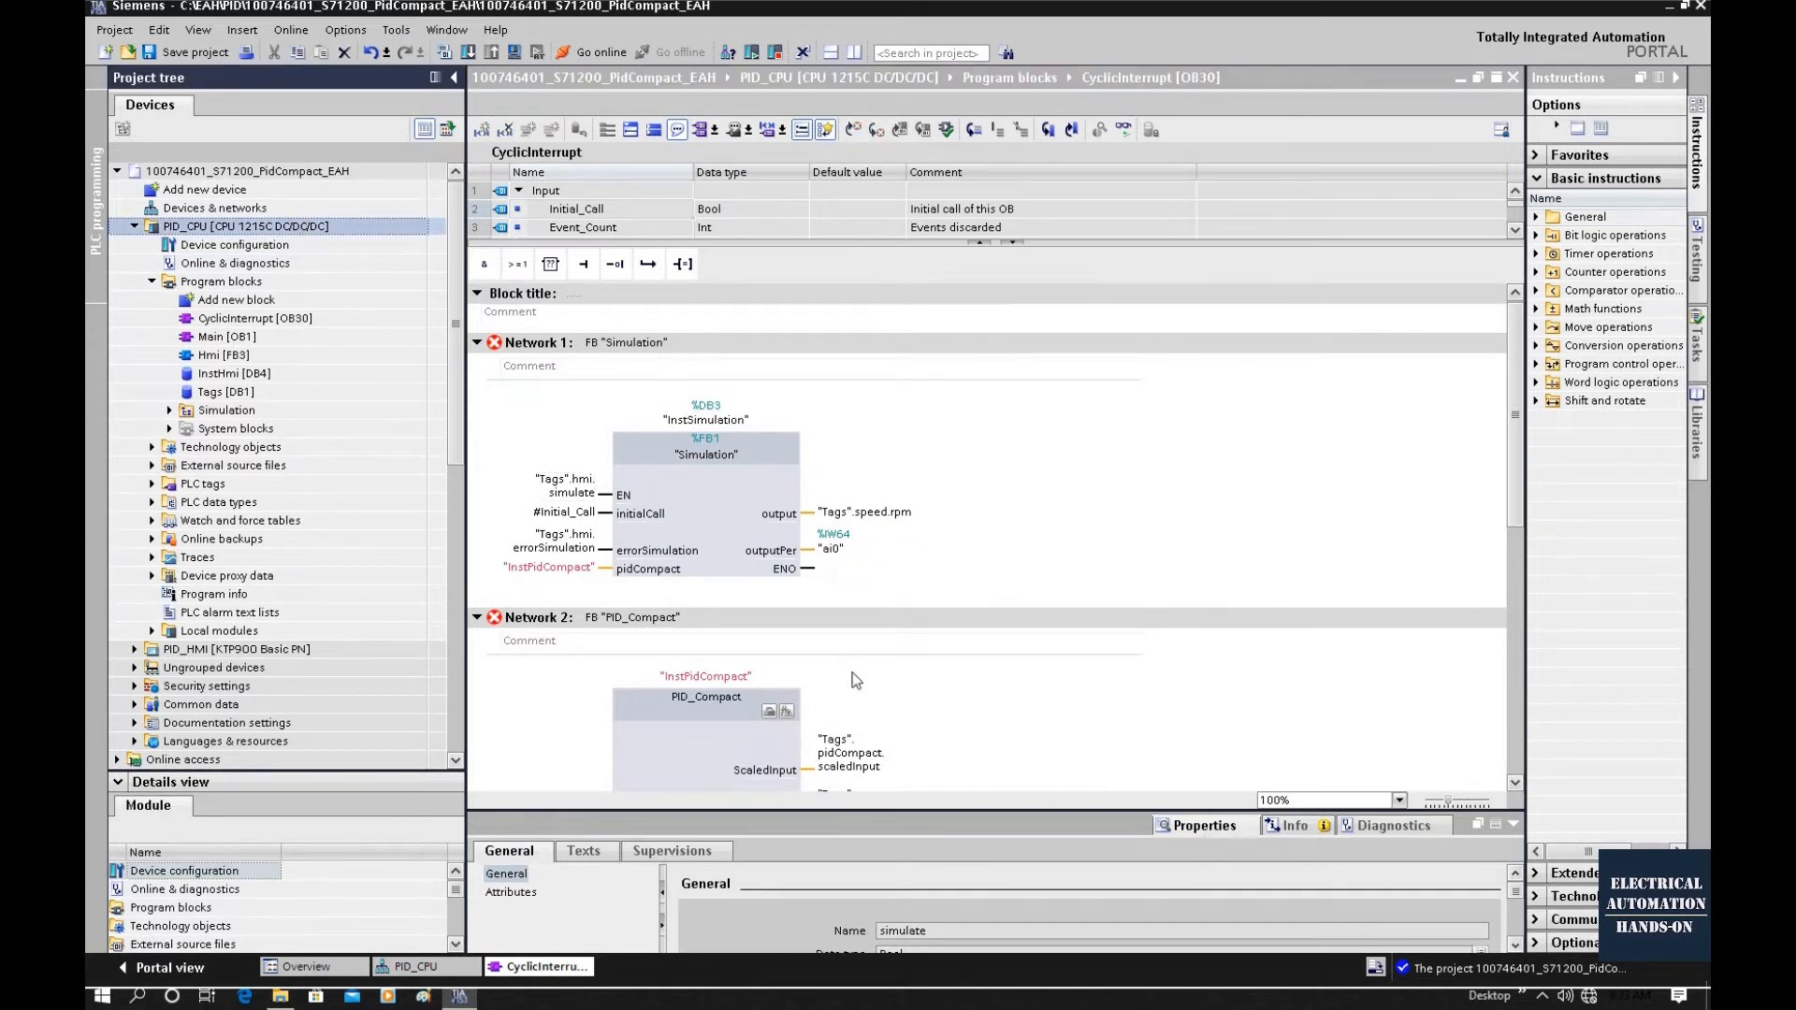
pyautogui.click(913, 435)
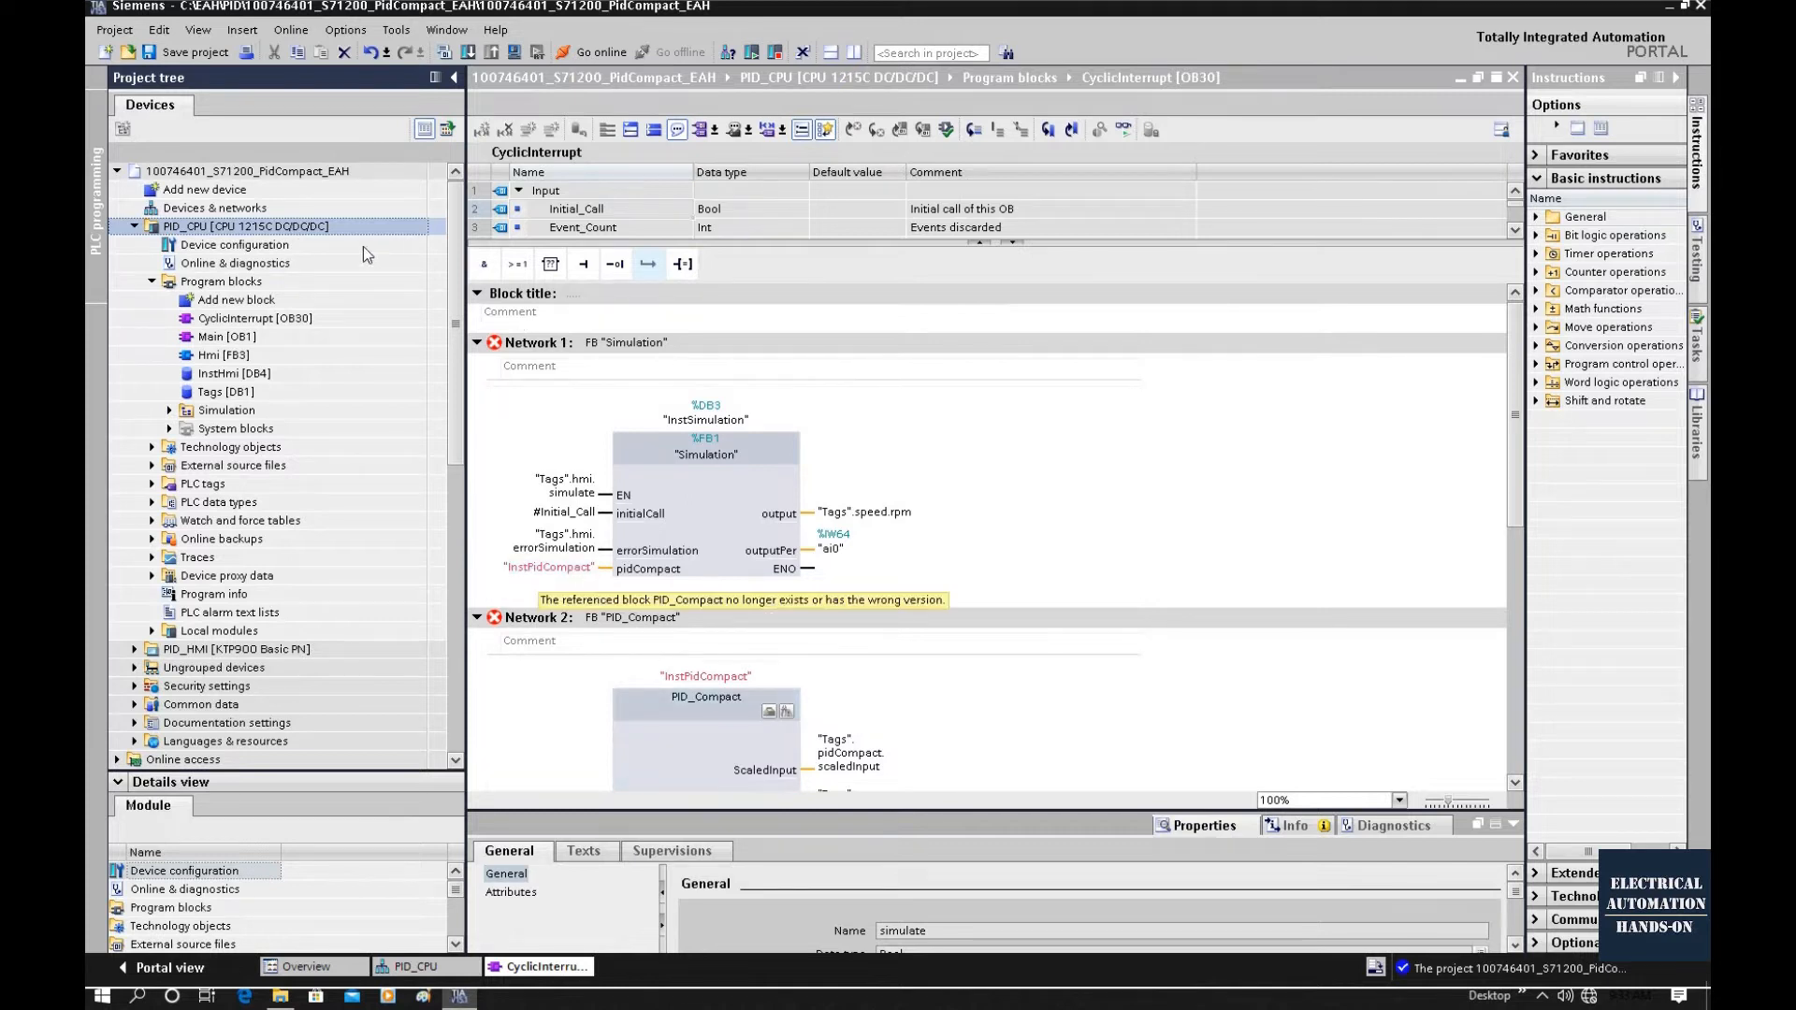
pyautogui.click(444, 52)
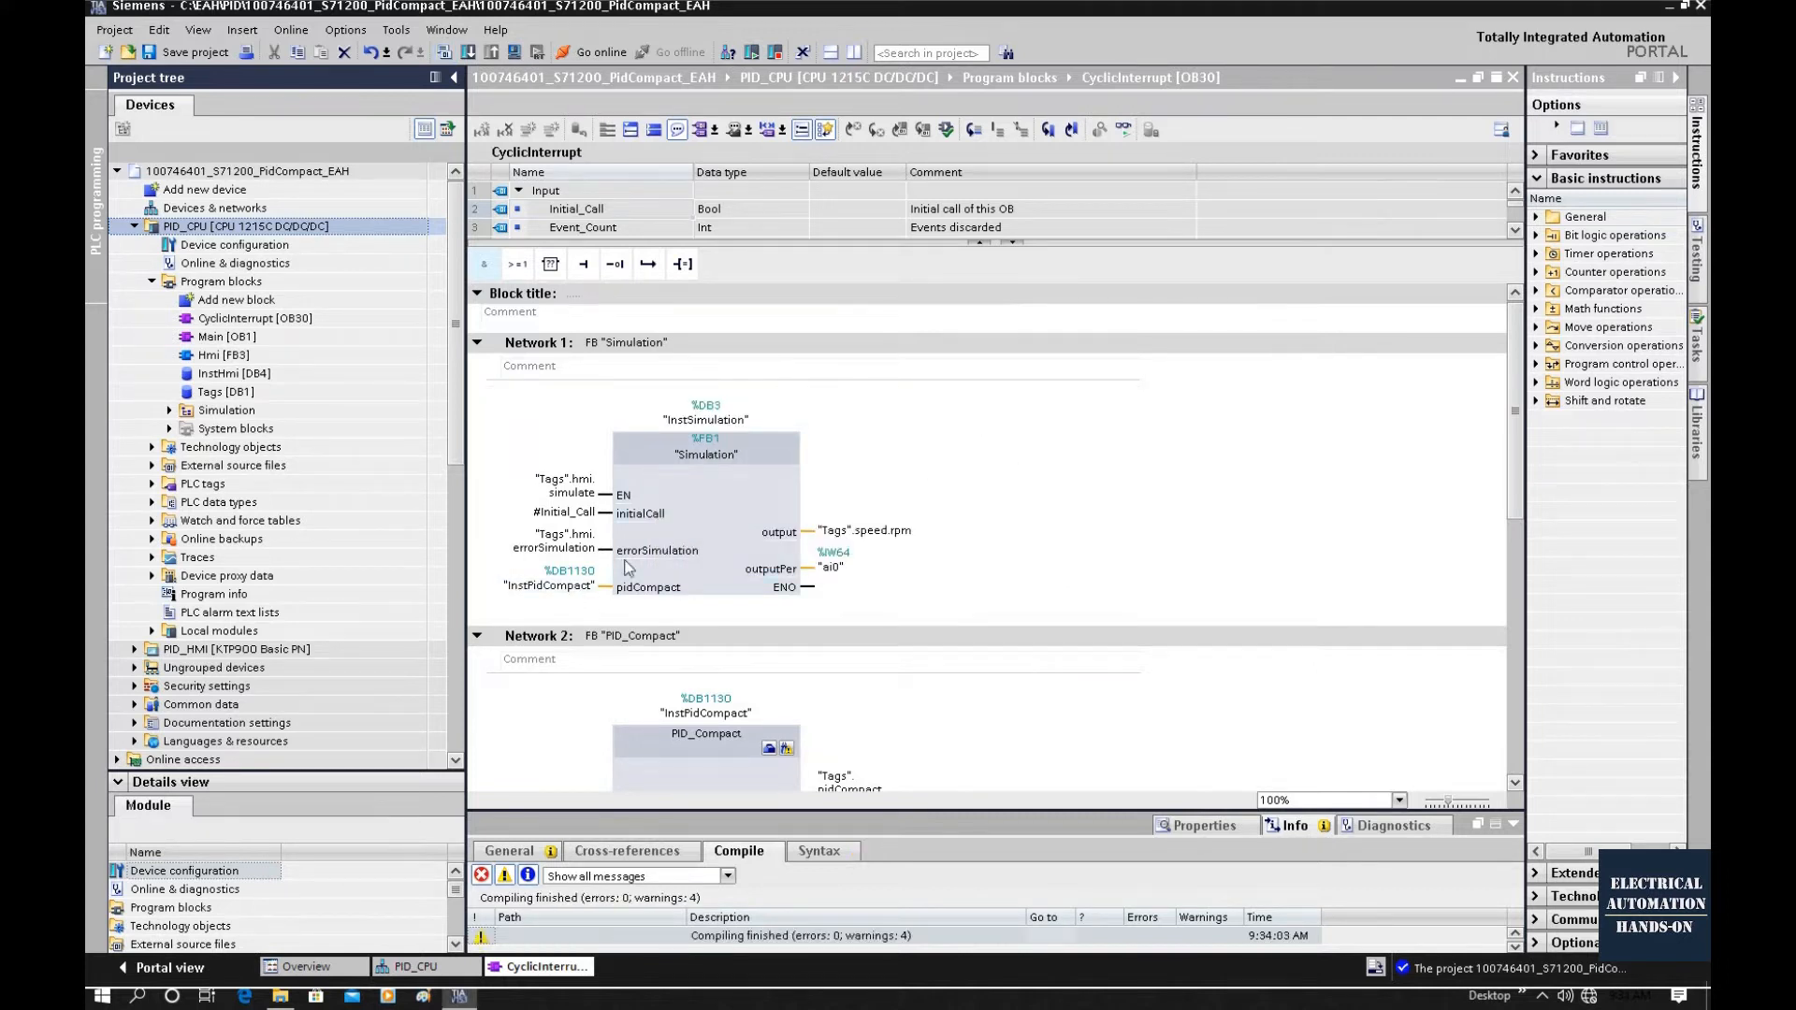
# - Examine the inputs and outputs of the Simulation block in Network 1 and the PID_Compact block in Network 2
pyautogui.click(561, 486)
pyautogui.click(694, 438)
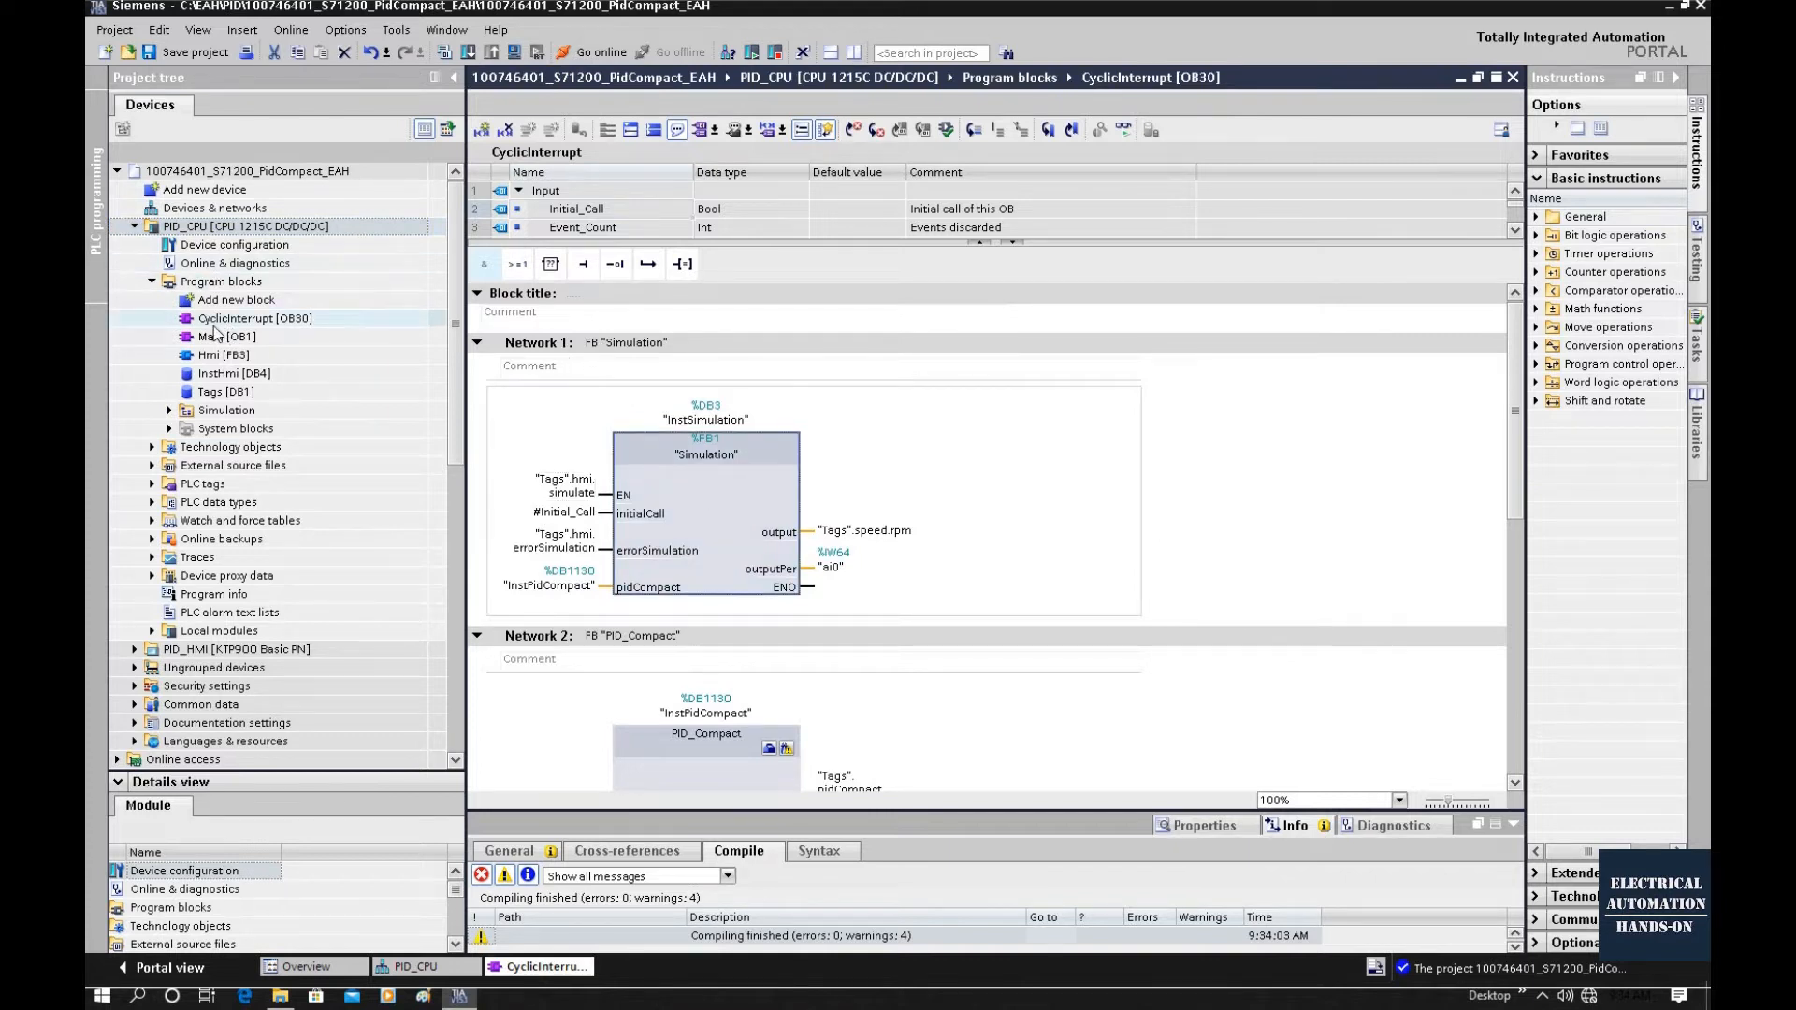
pyautogui.scroll(-3, 1067, 538)
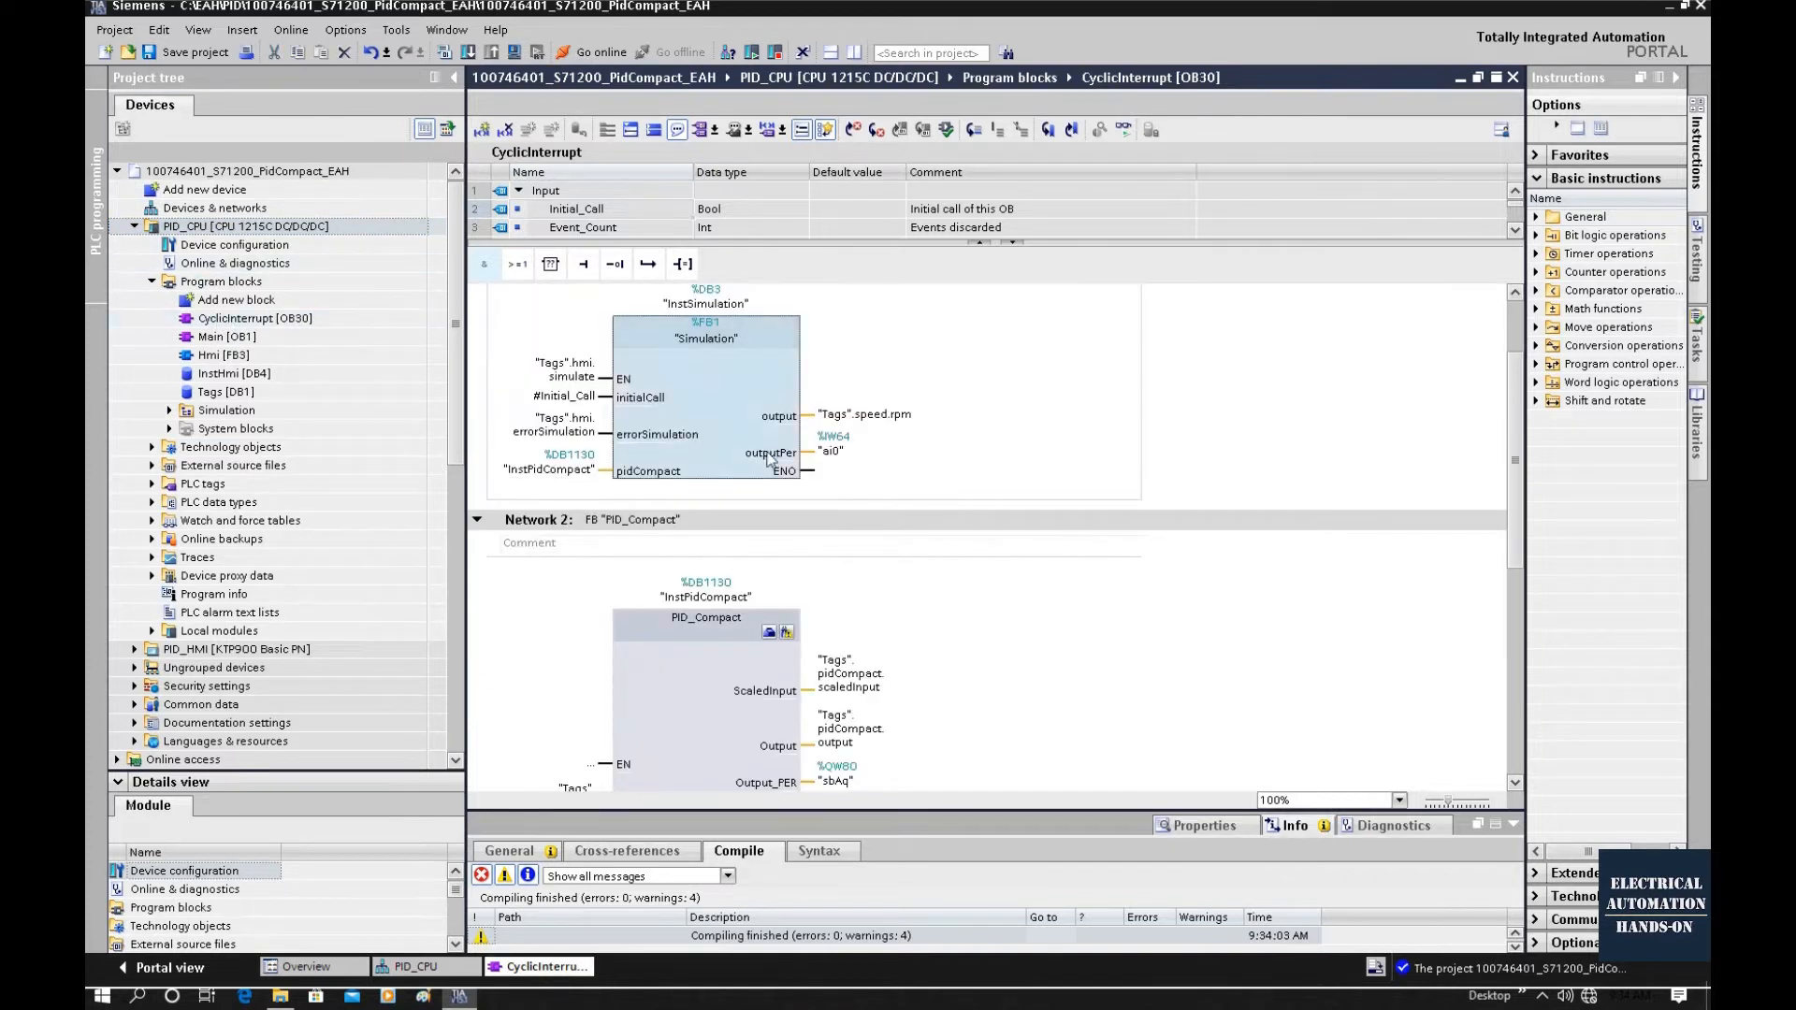
pyautogui.scroll(-9, 858, 473)
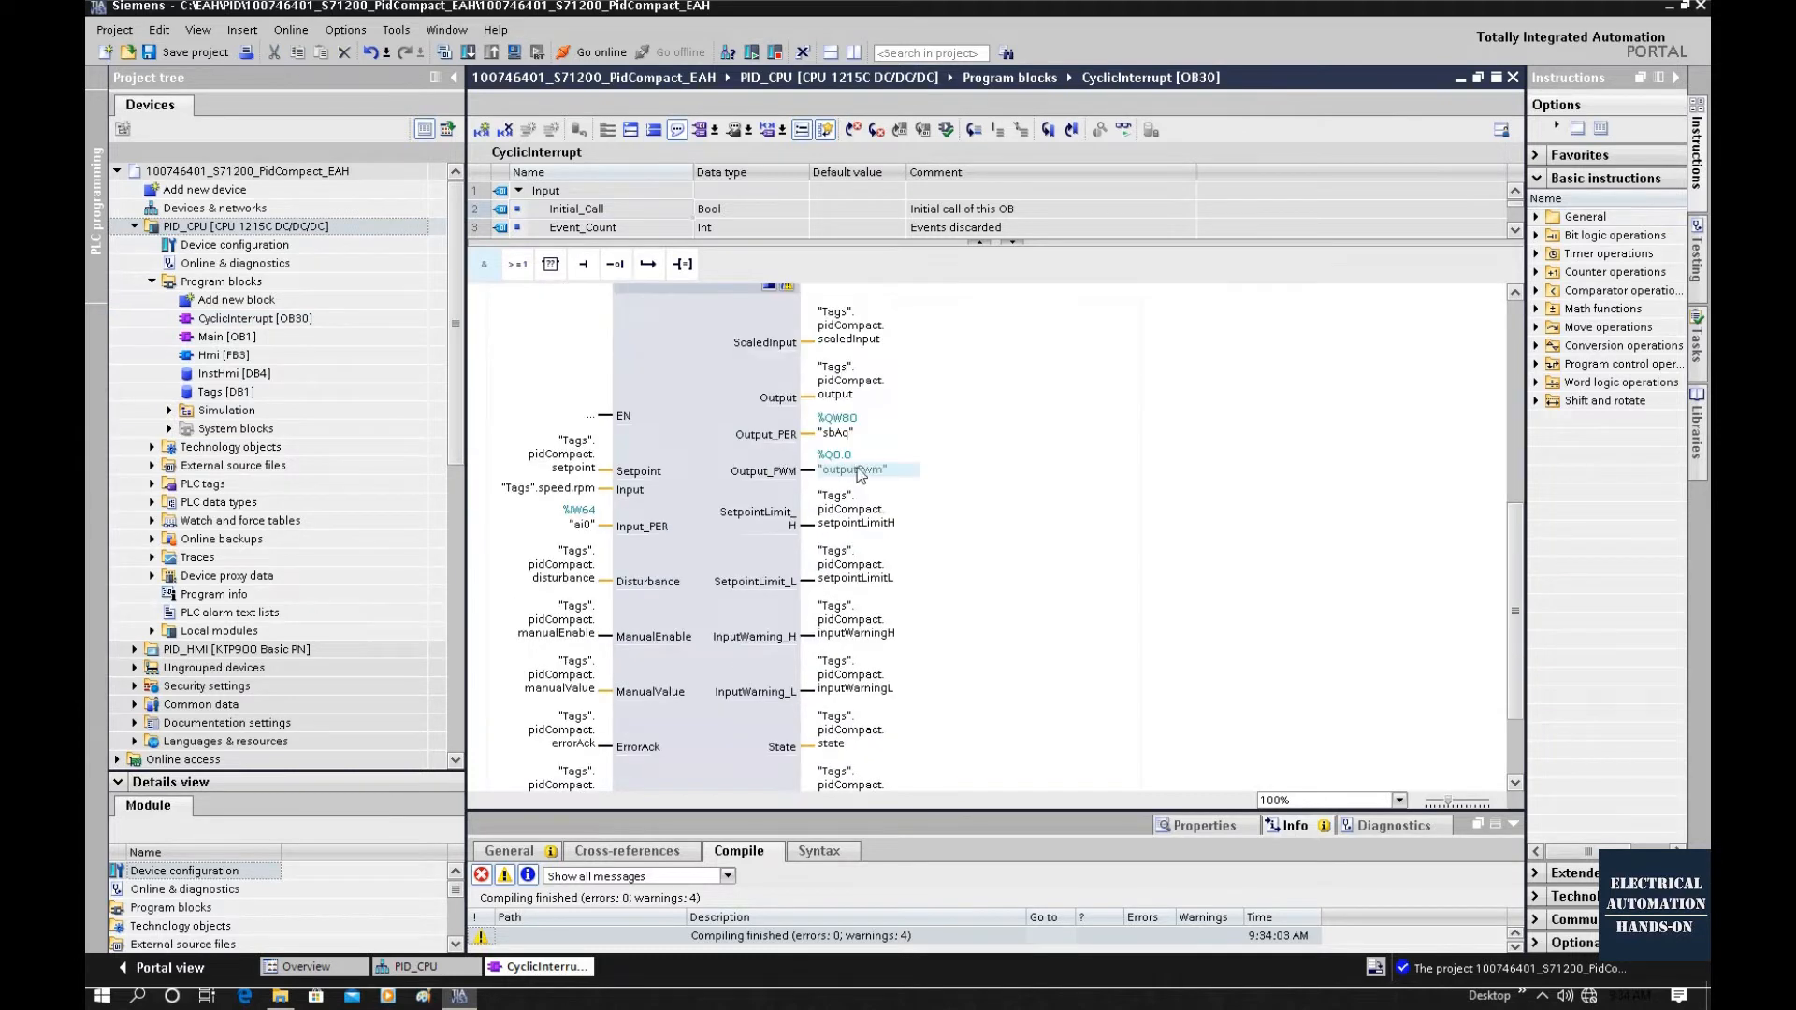
pyautogui.scroll(3, 859, 472)
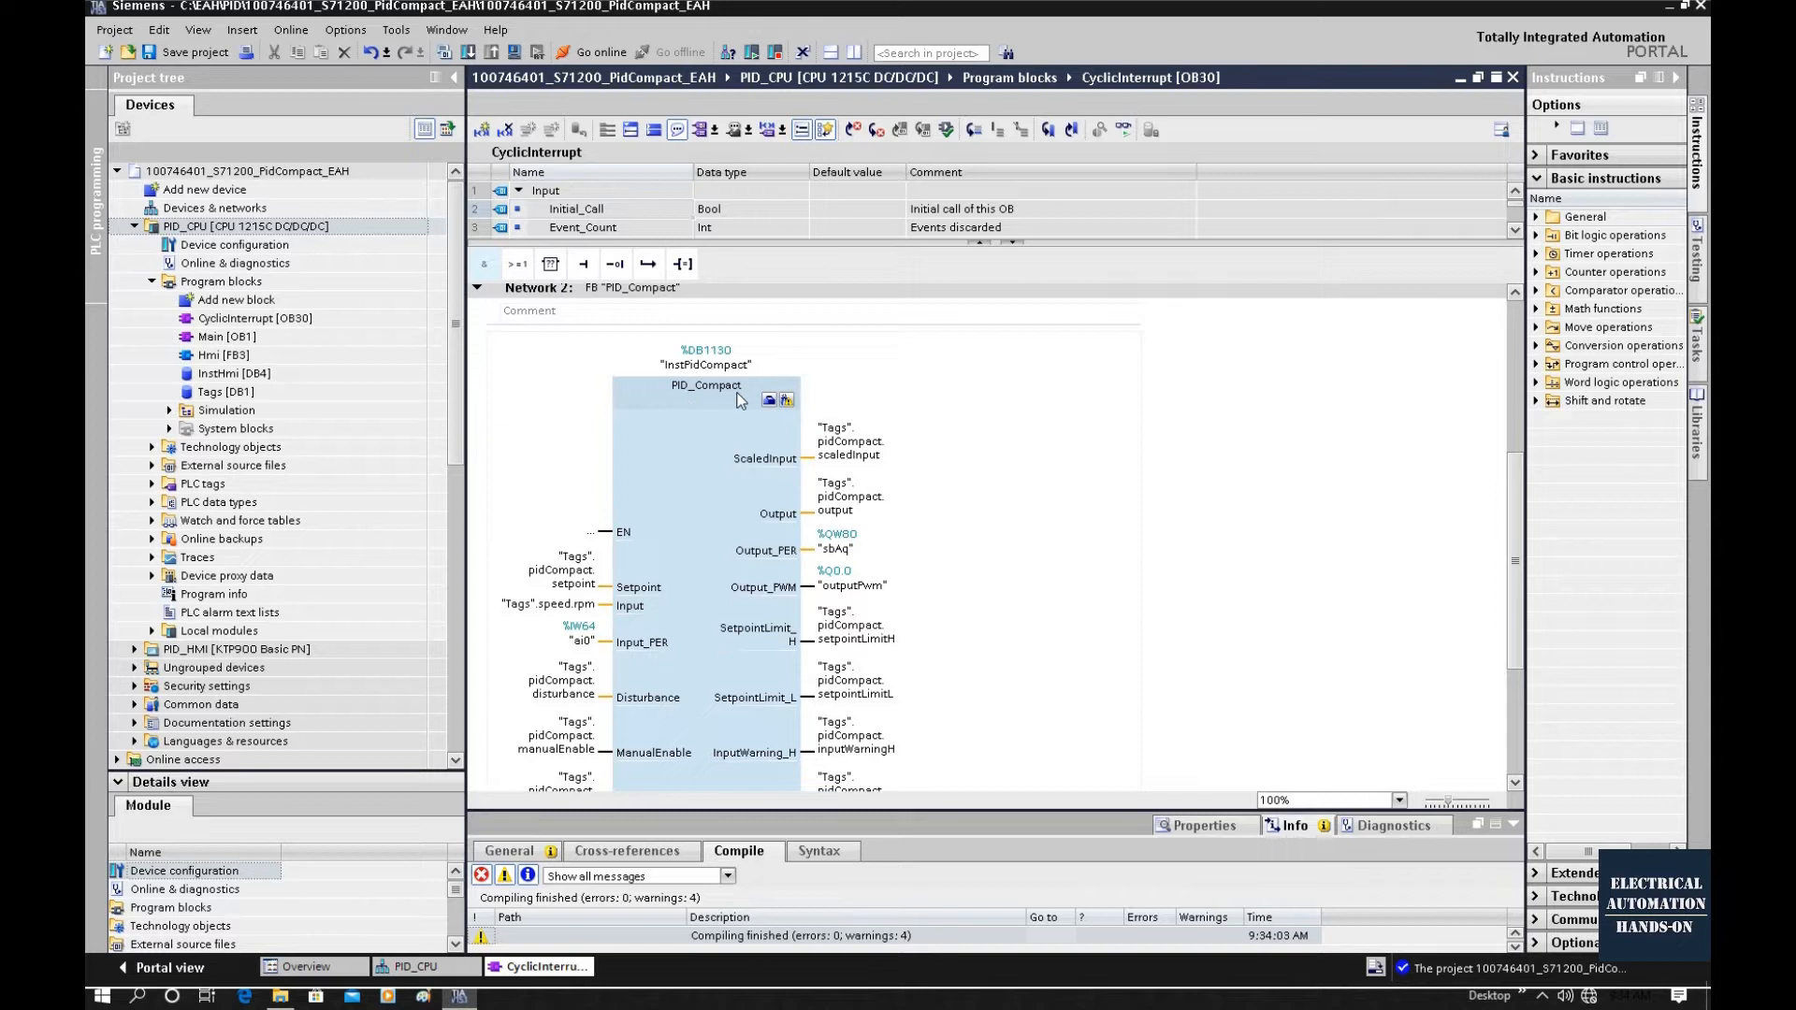
# - Review the PID_Compact block's controller type, process value scaling and PID parameters, close its configuration, and look into its commissioning view
pyautogui.click(768, 402)
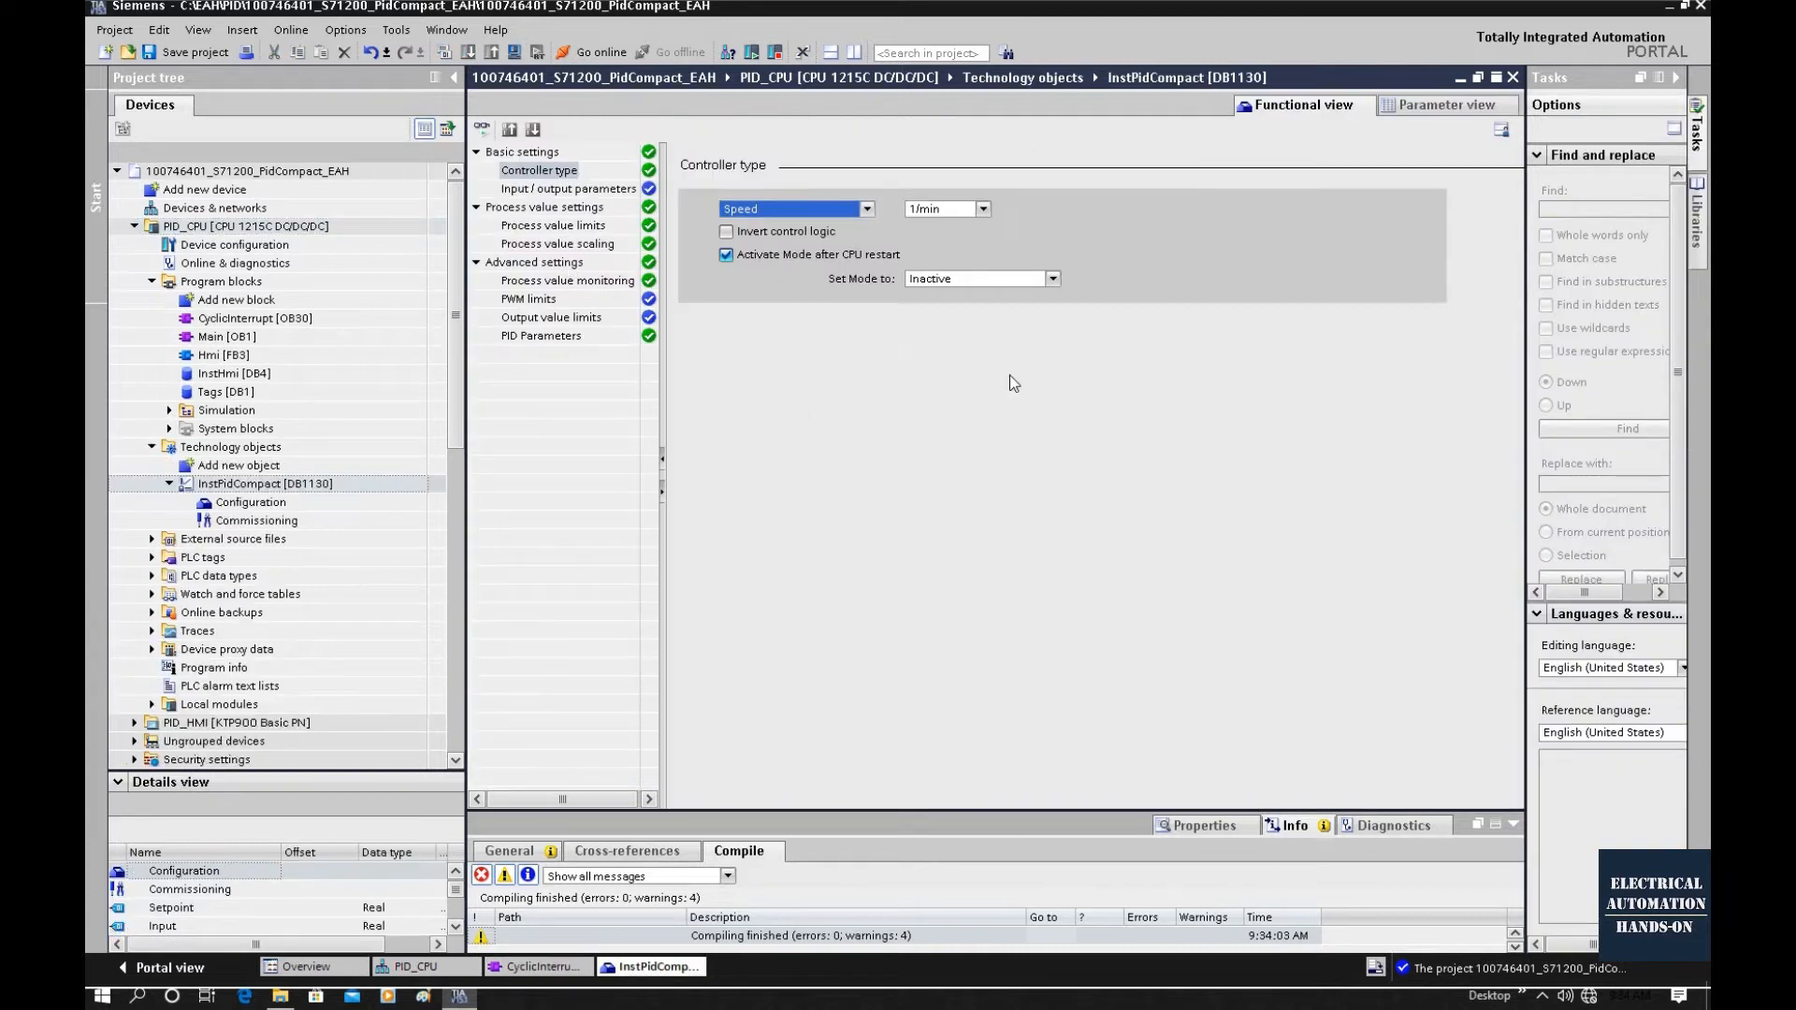
pyautogui.click(573, 226)
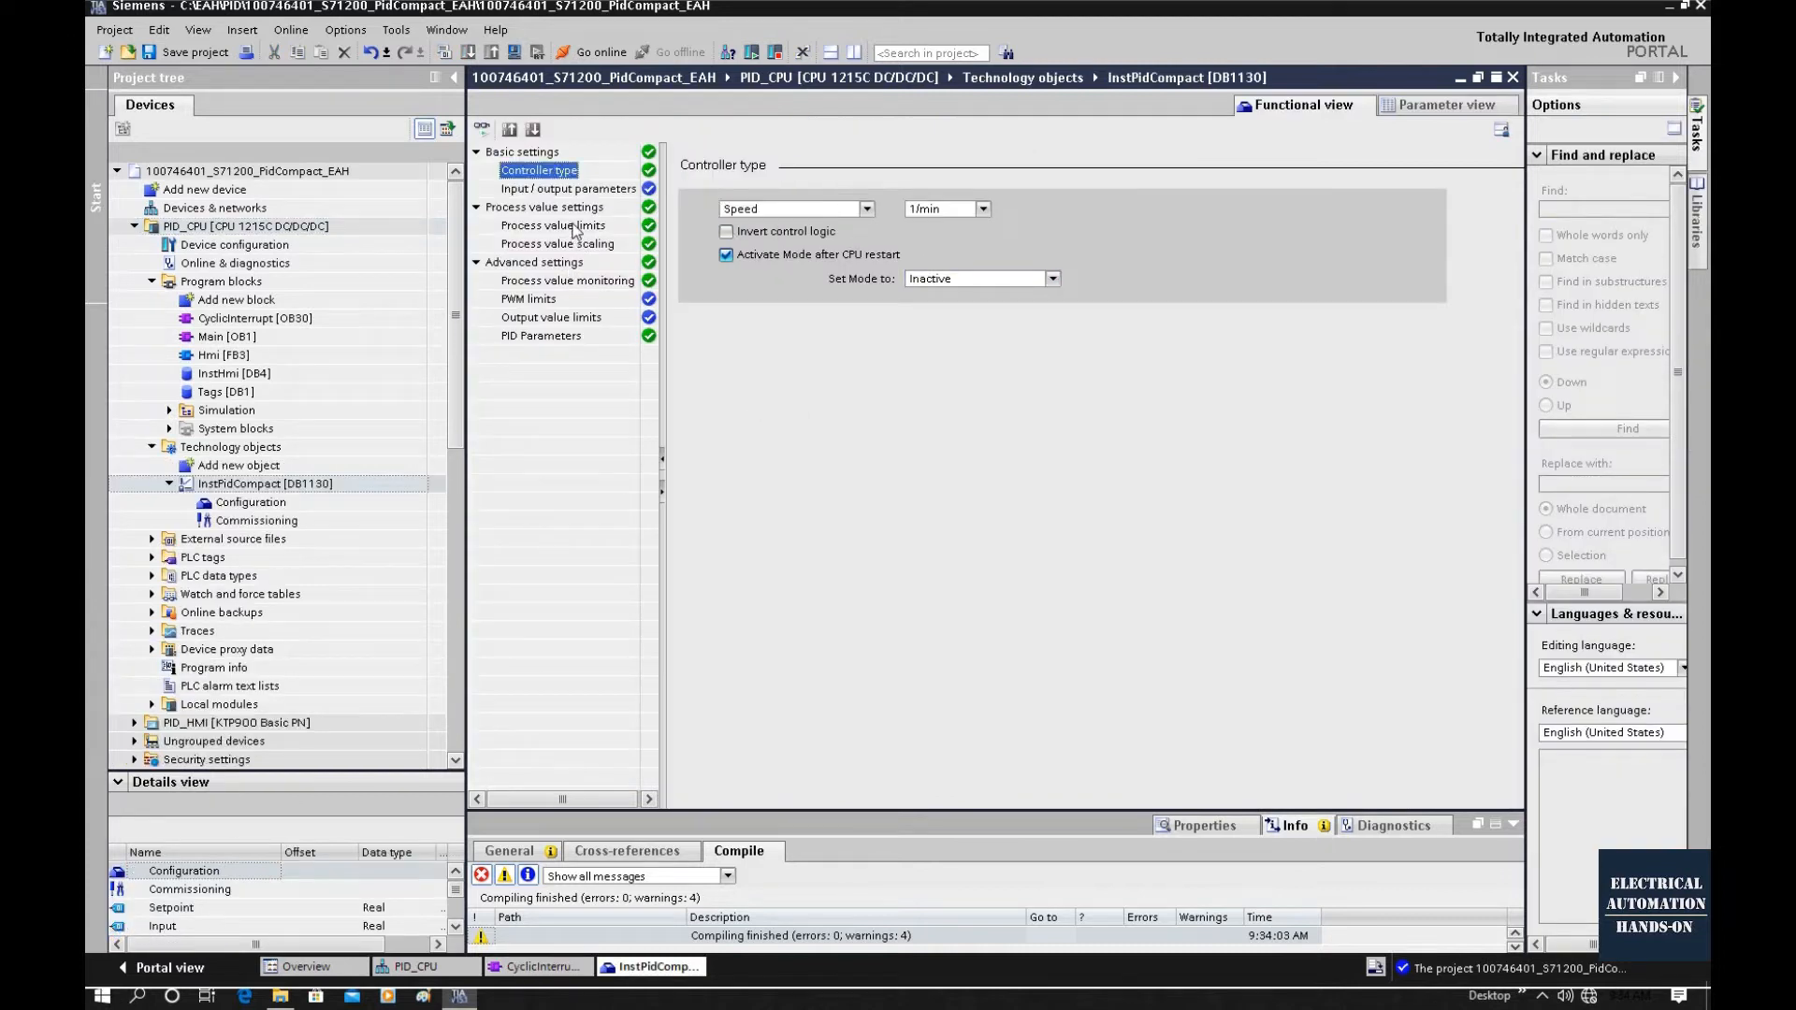
pyautogui.click(557, 245)
pyautogui.click(547, 280)
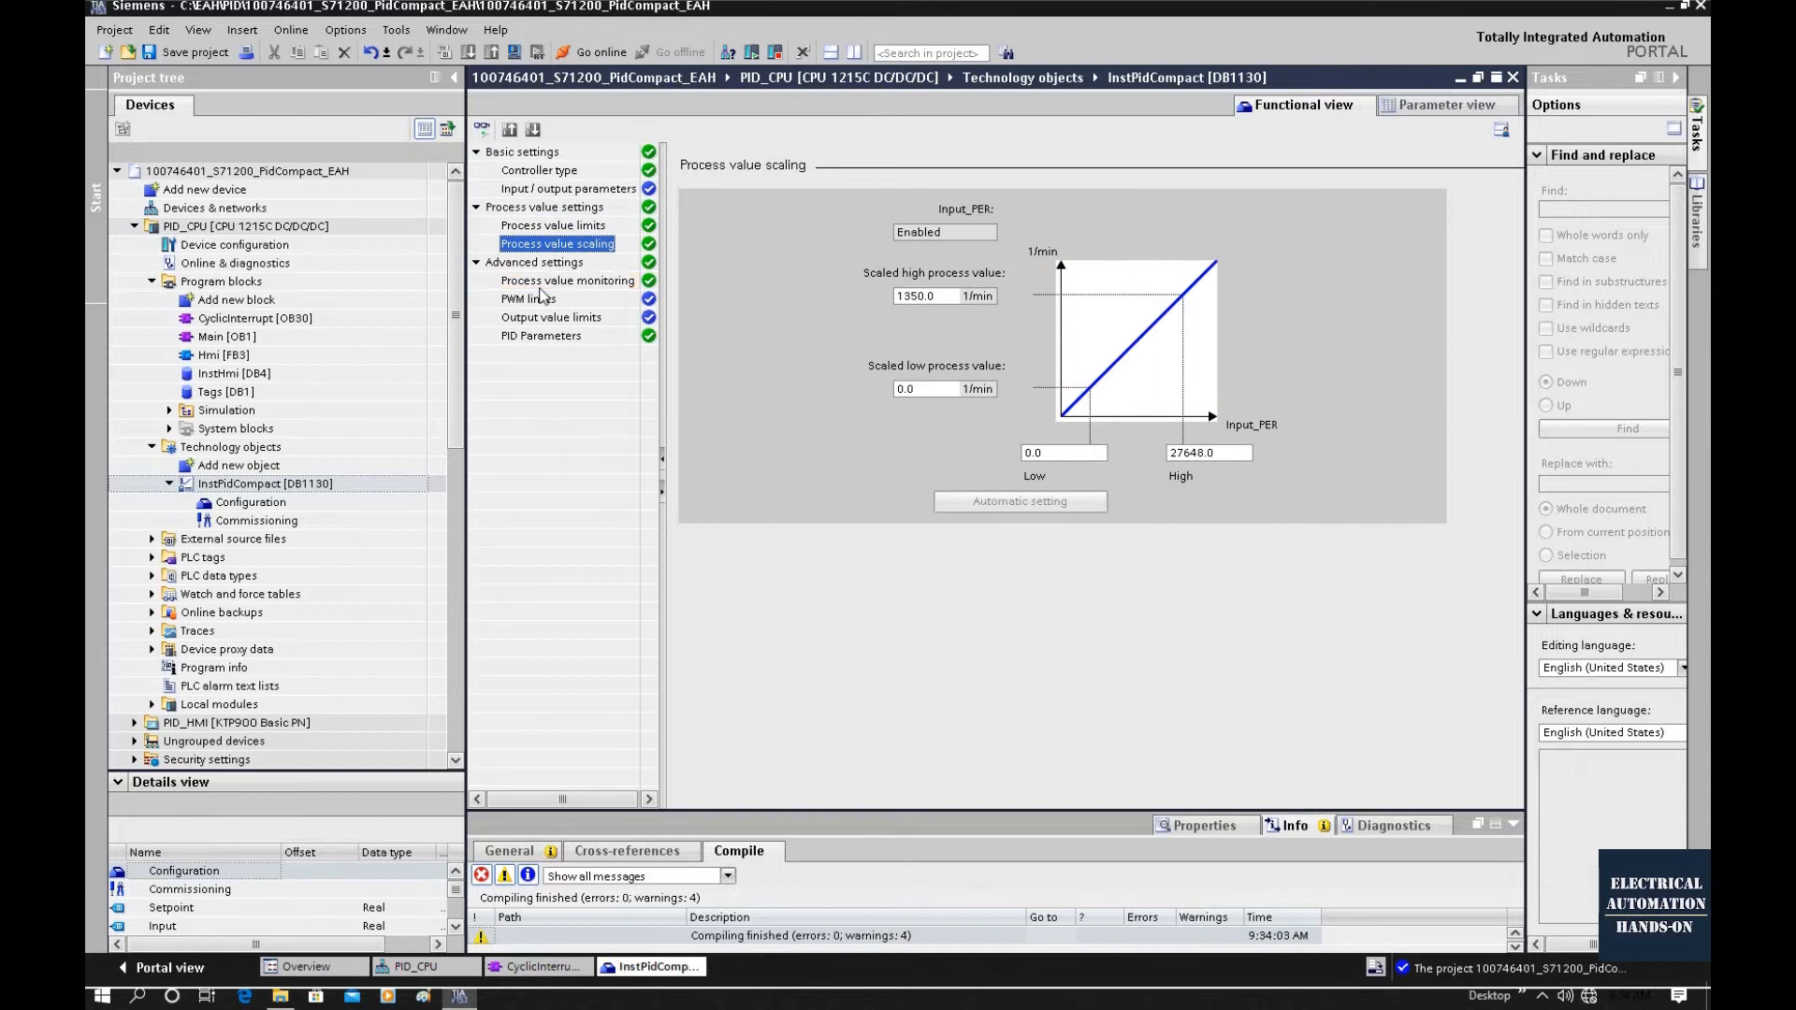
pyautogui.click(535, 336)
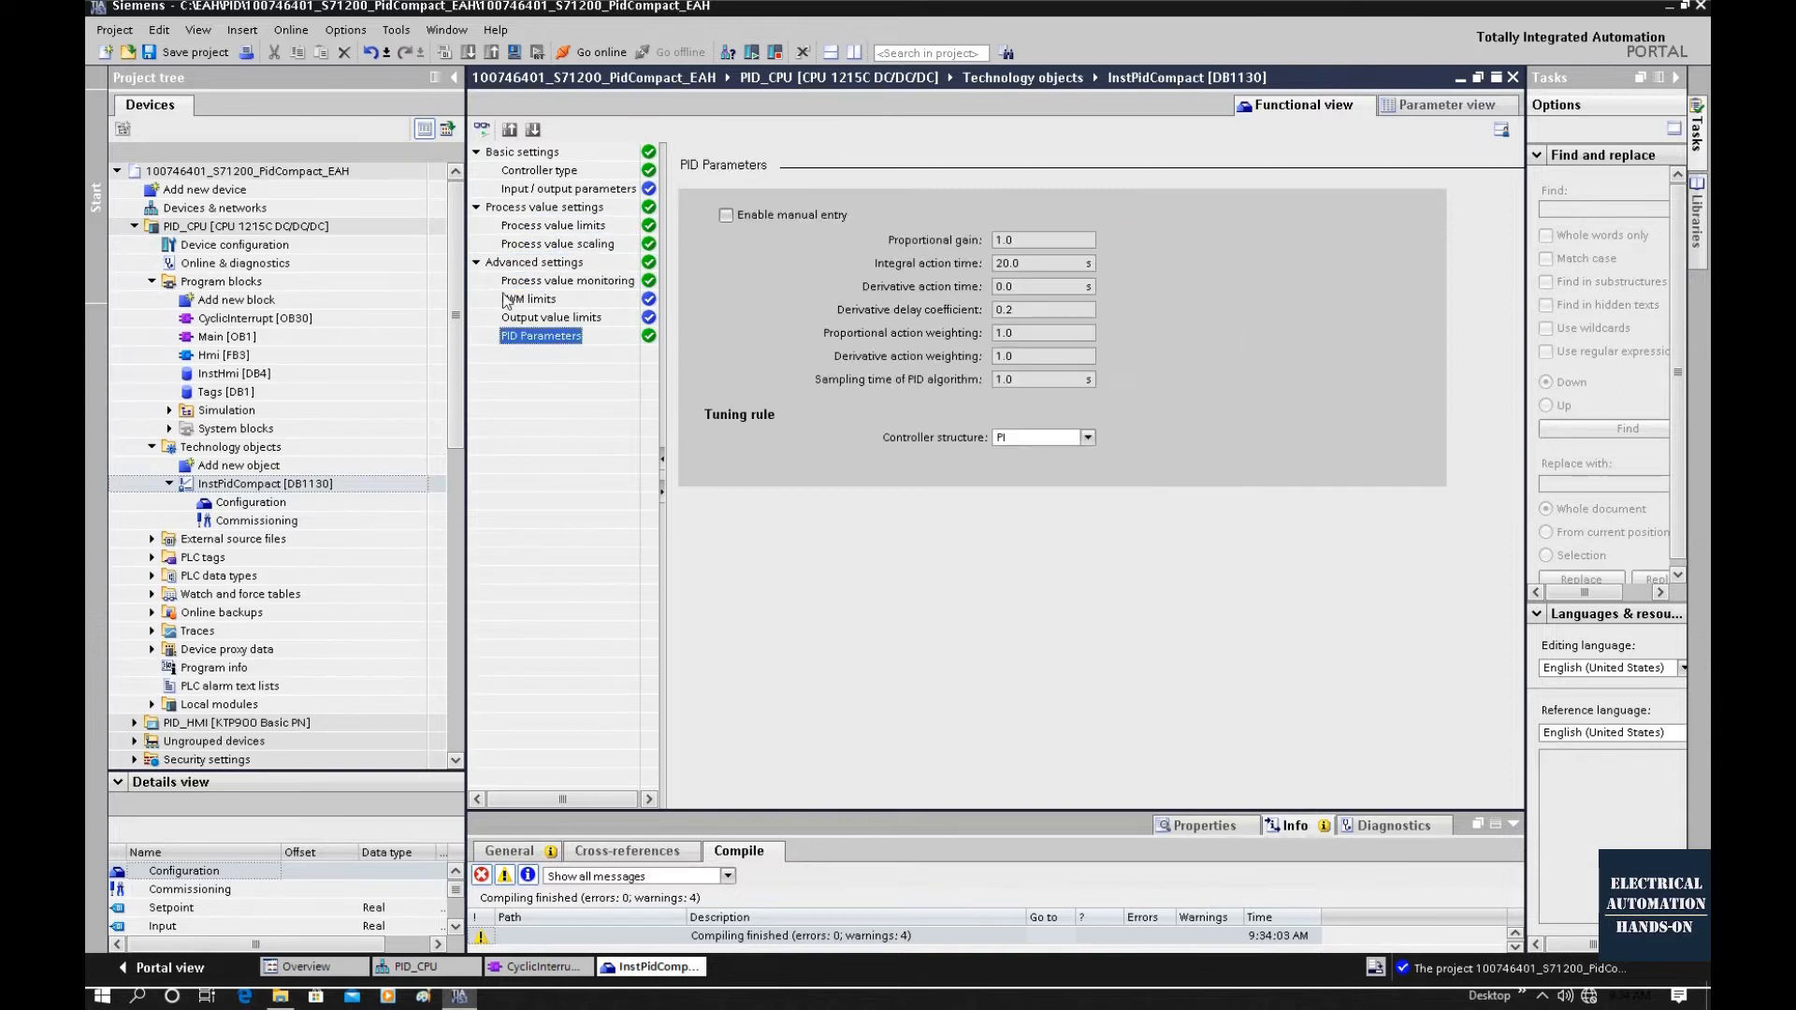
pyautogui.click(1512, 78)
pyautogui.click(786, 400)
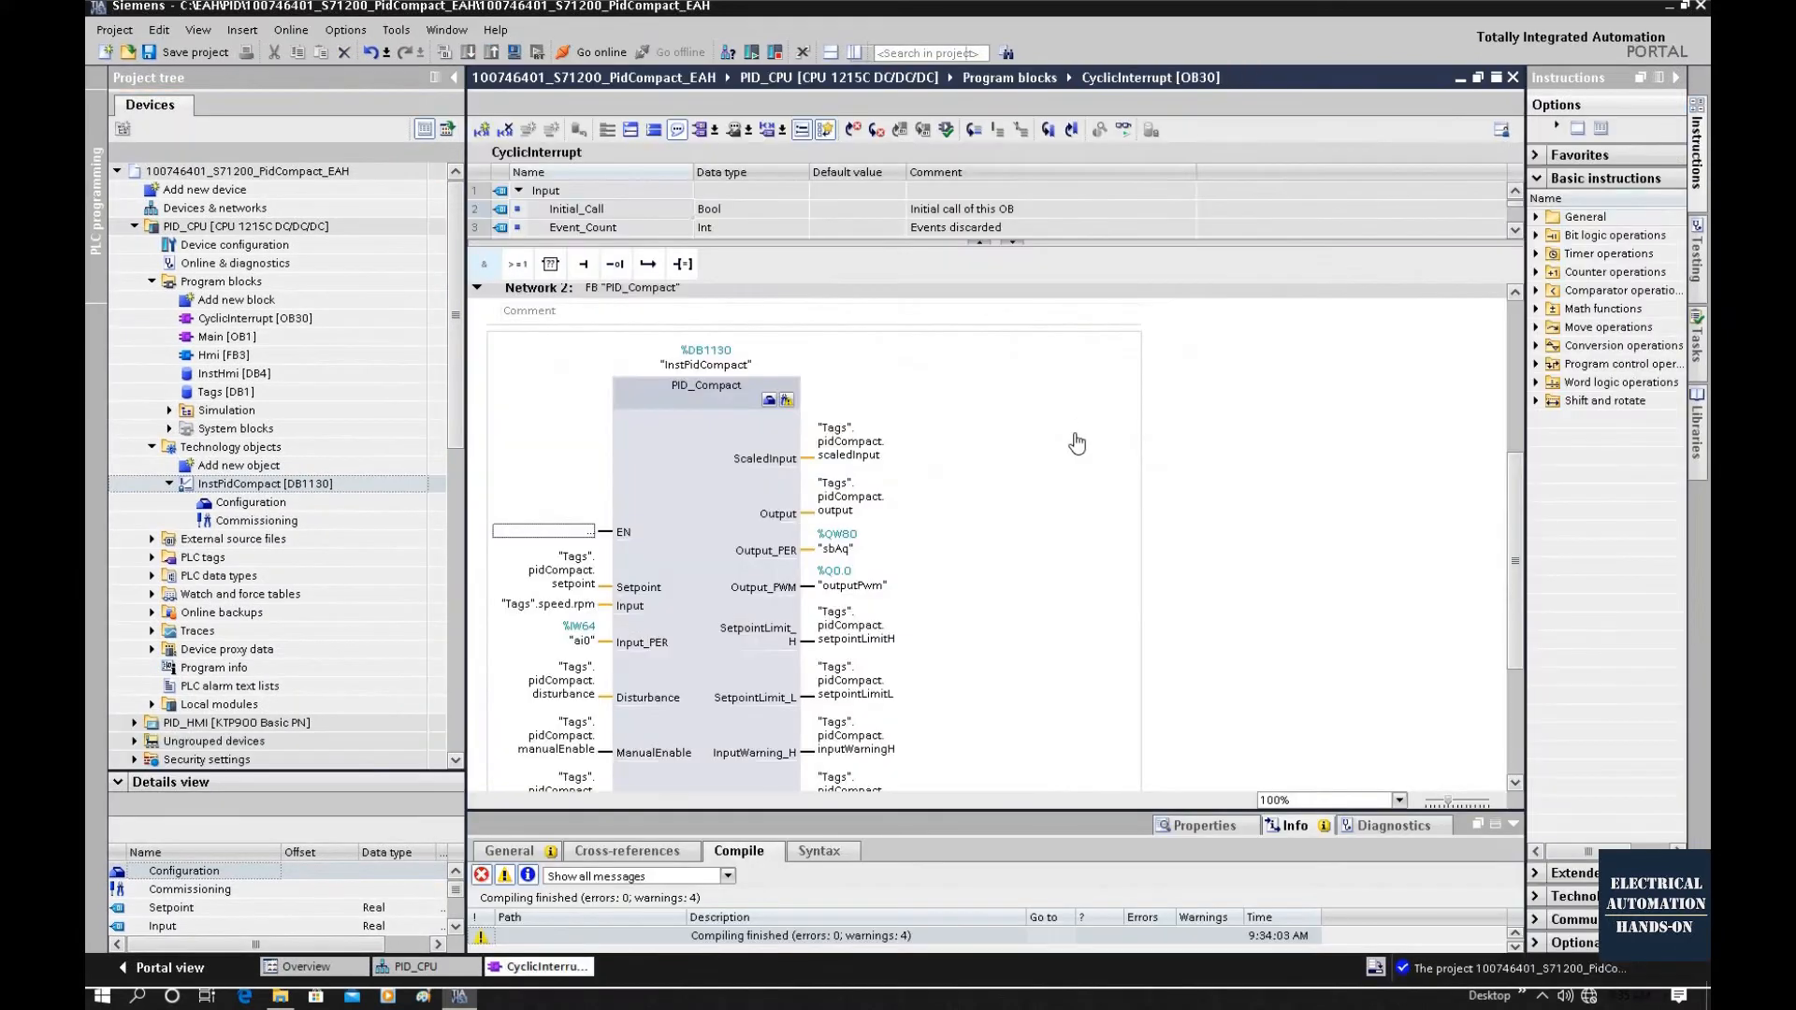
pyautogui.scroll(5, 728, 638)
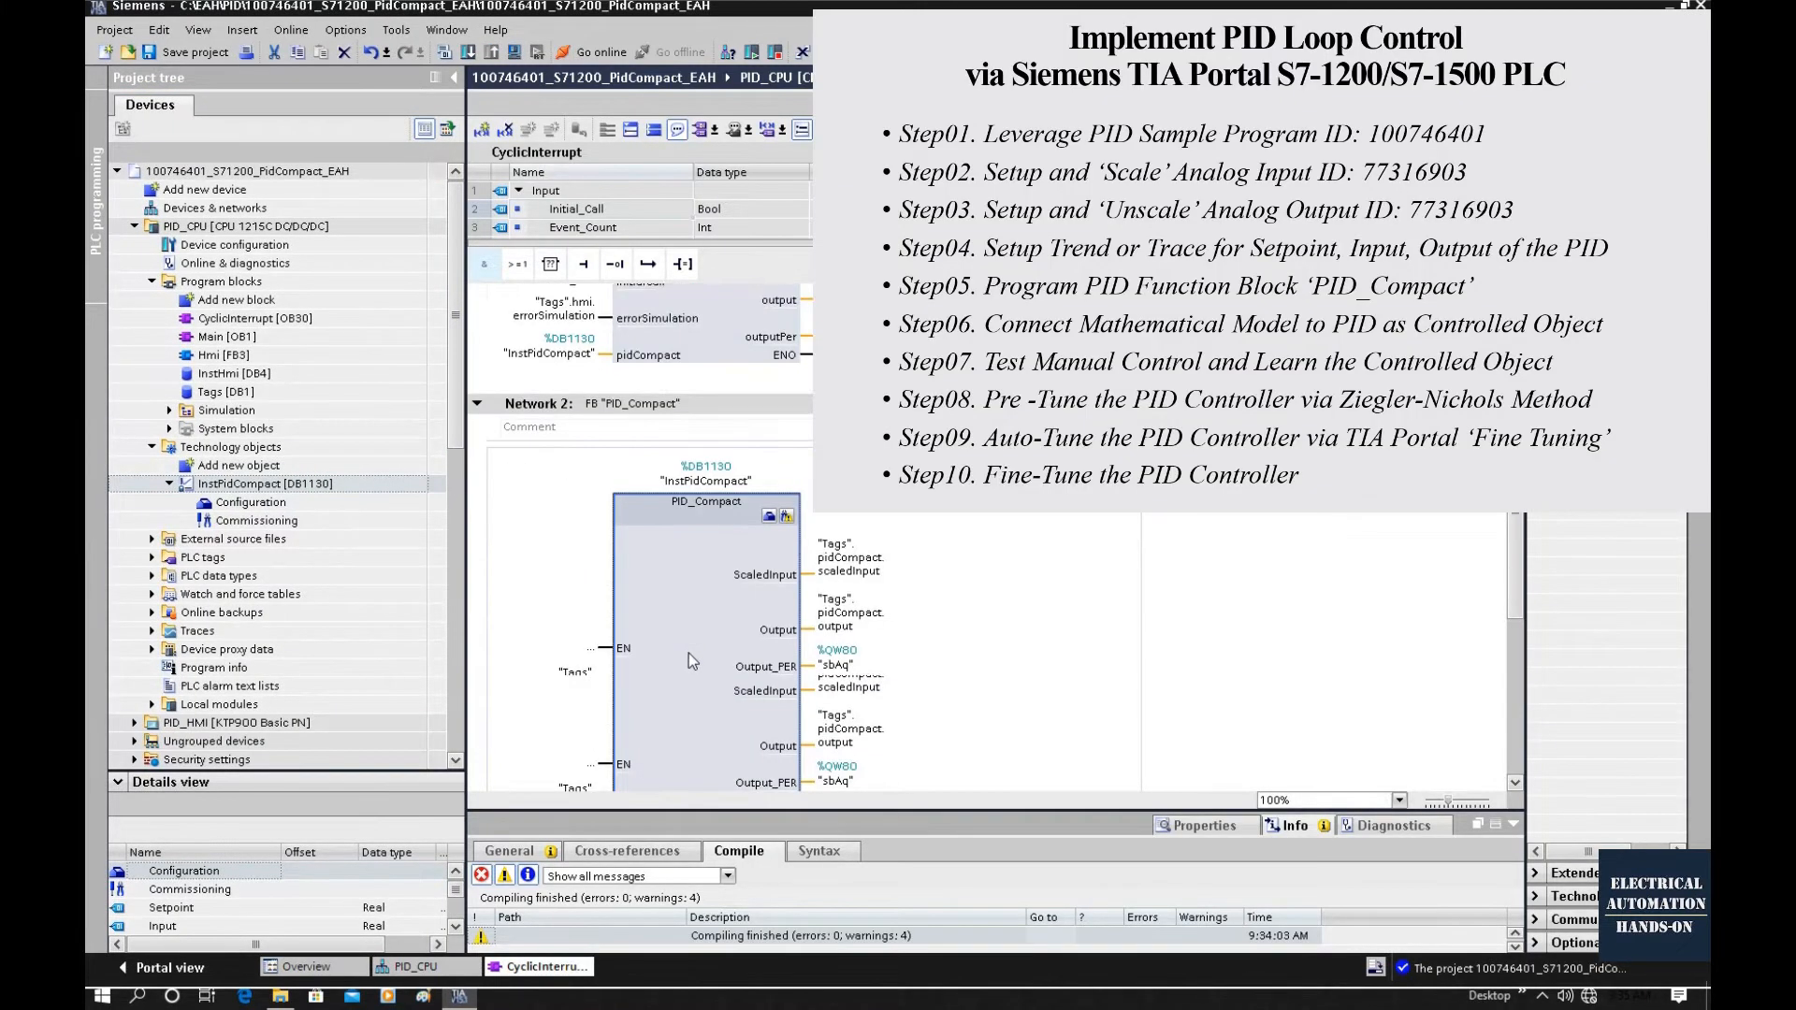
# - Examine the 10_Trend, 50_Config and 30_Block screens of the PID_HMI panel
pyautogui.scroll(-3, 734, 624)
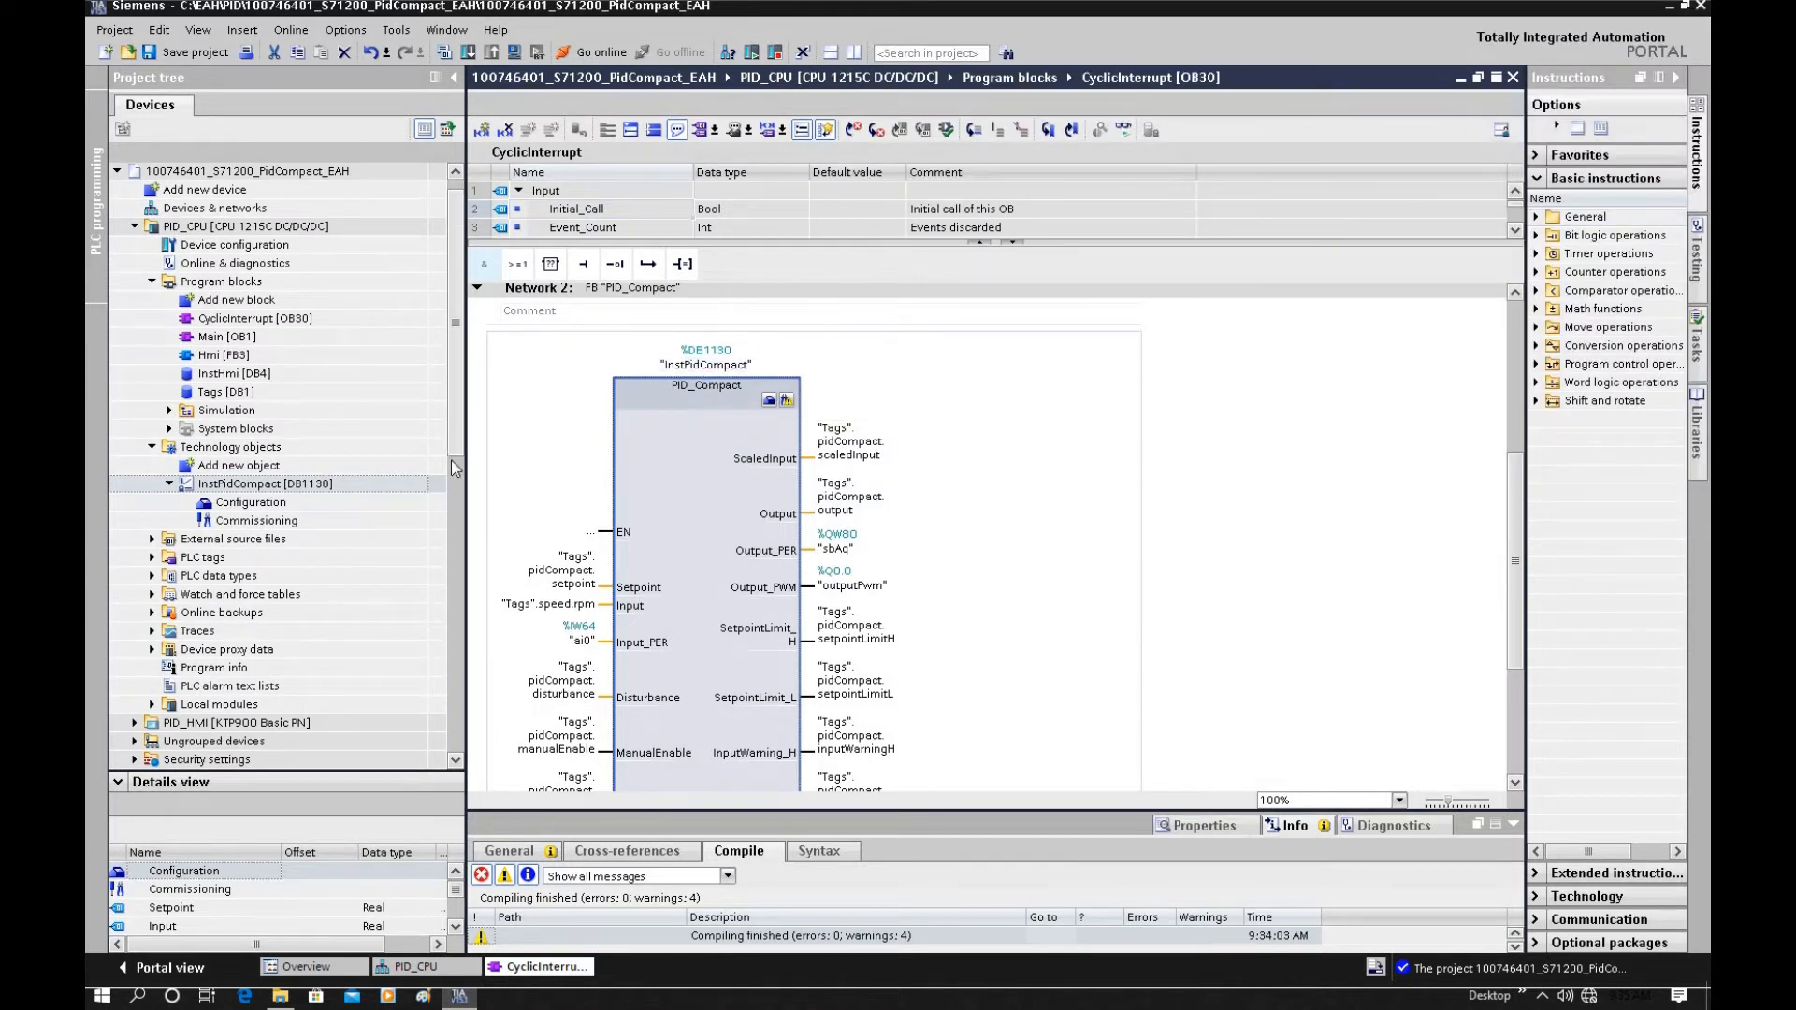
pyautogui.moveTo(455, 468); pyautogui.dragTo(433, 575)
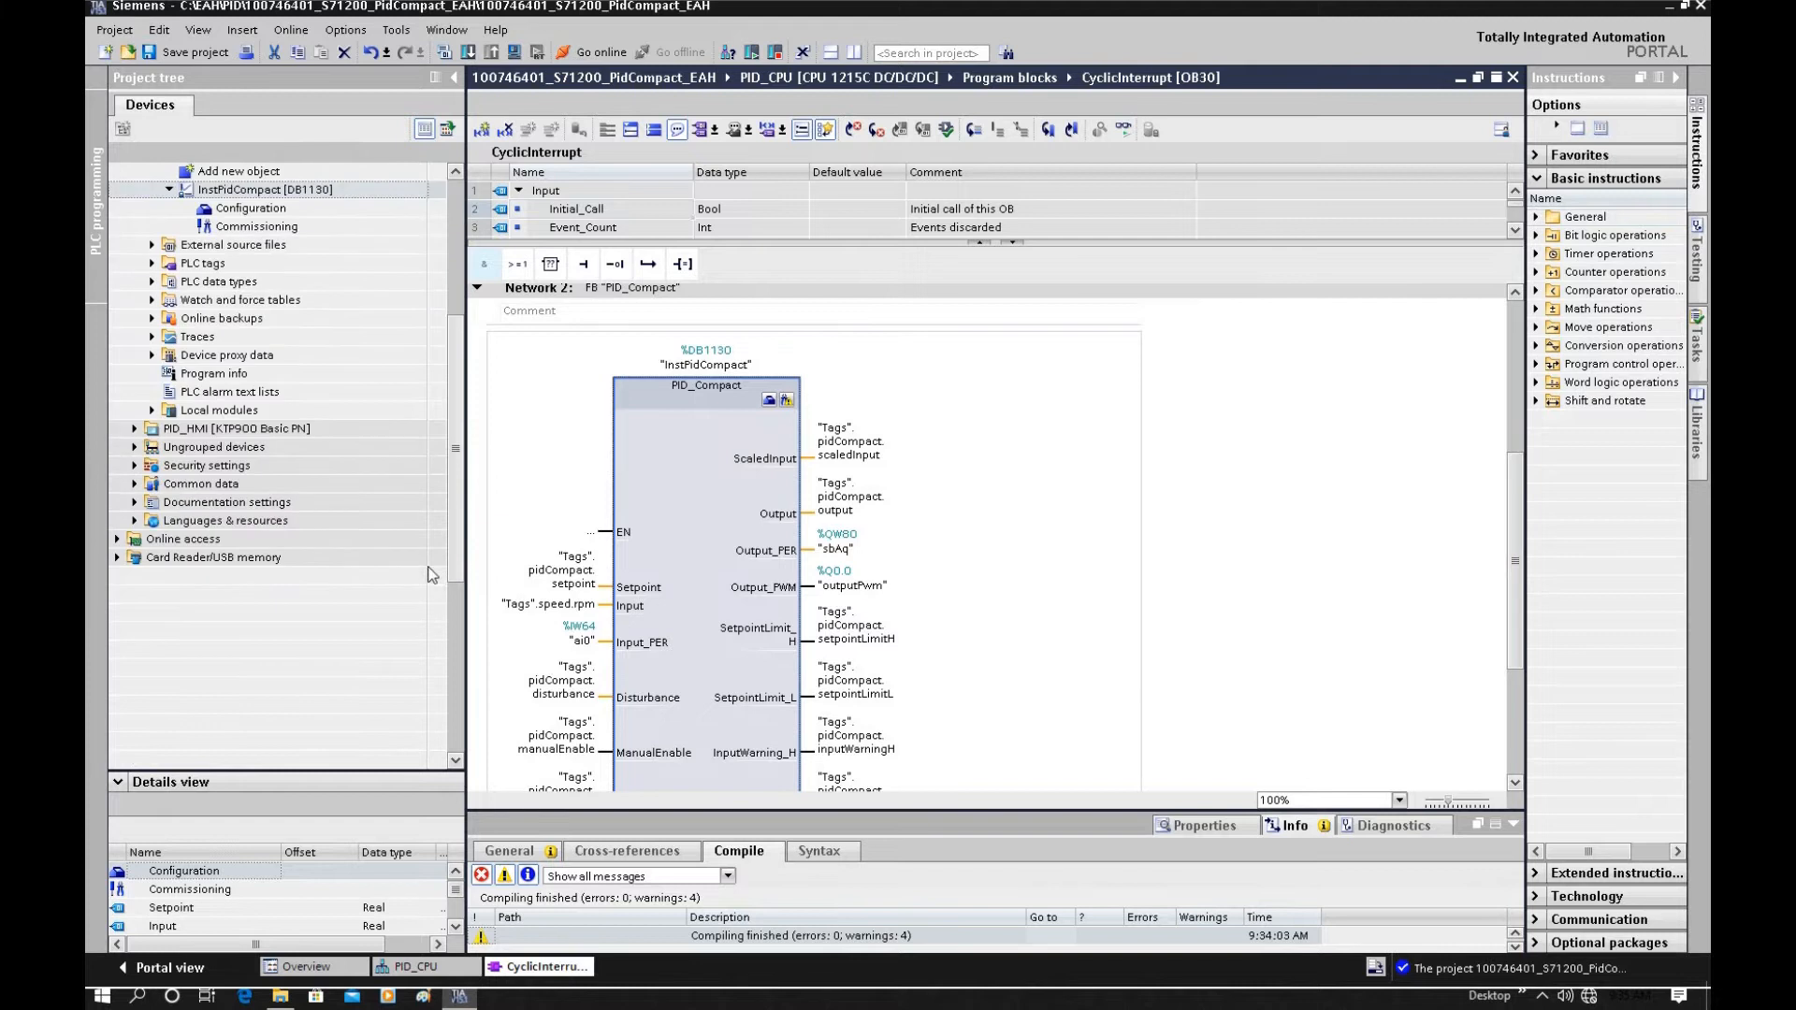
pyautogui.doubleClick(209, 430)
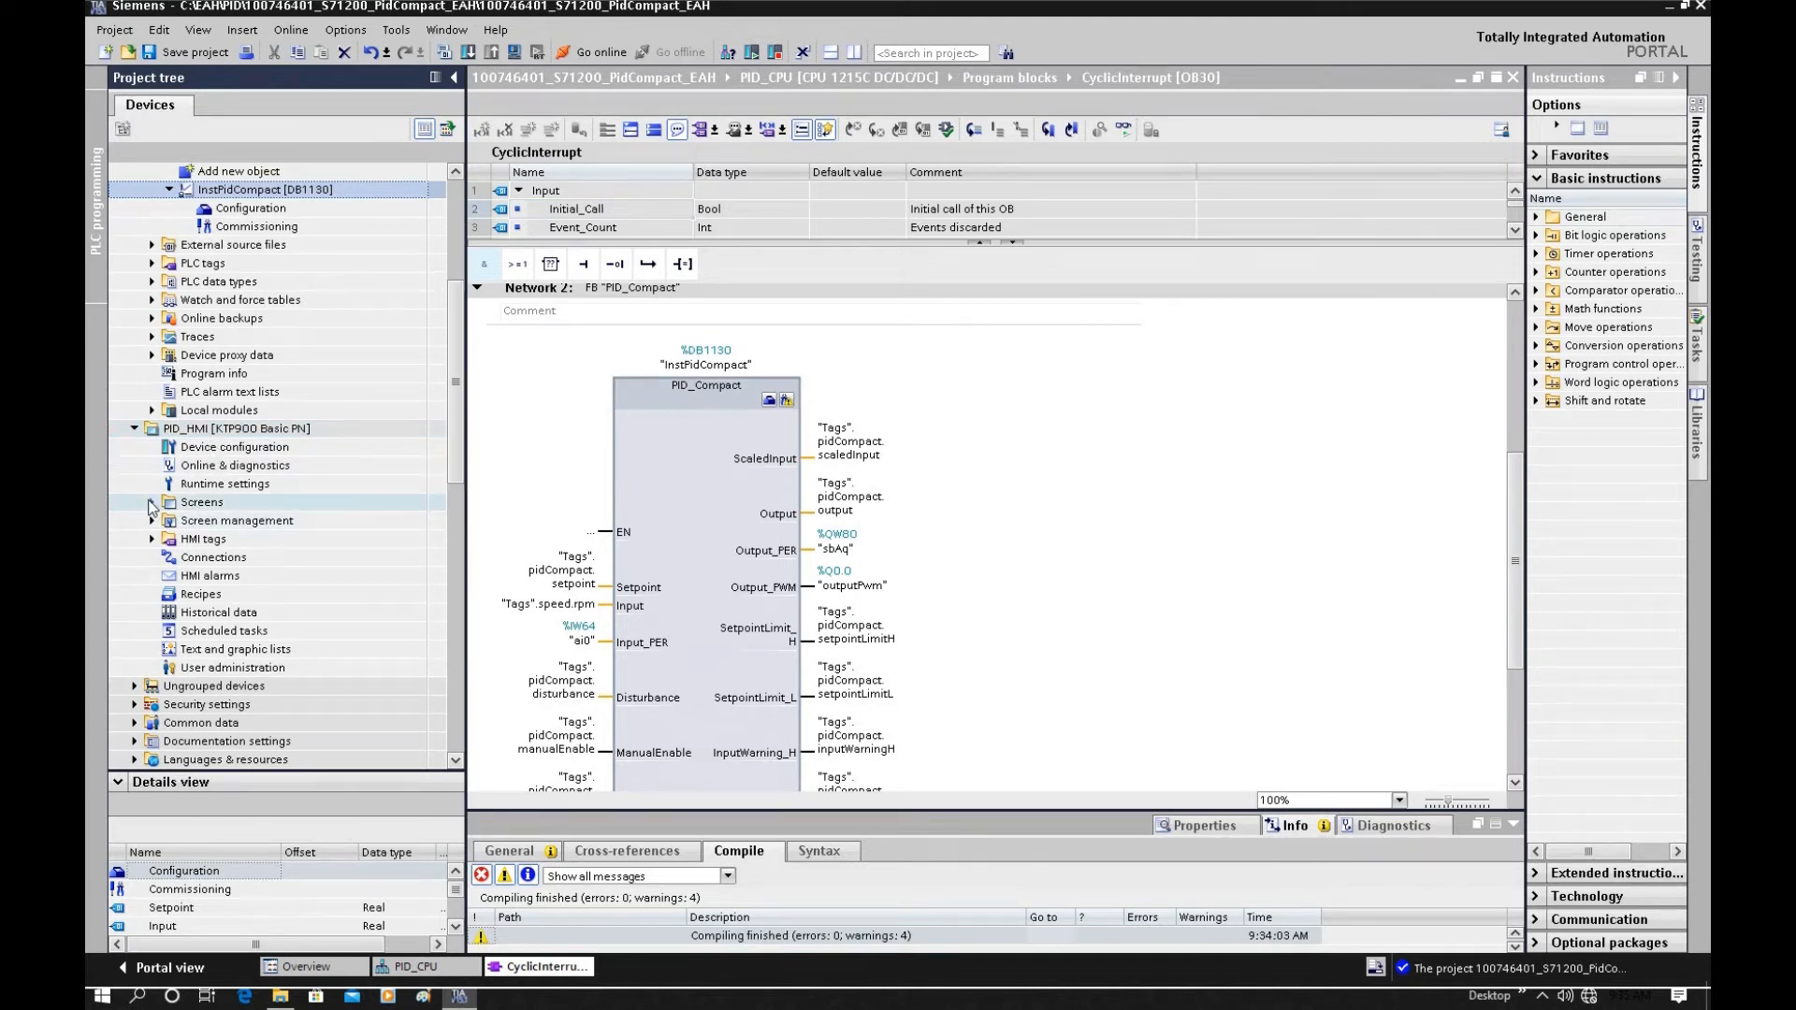
pyautogui.click(152, 502)
pyautogui.click(225, 558)
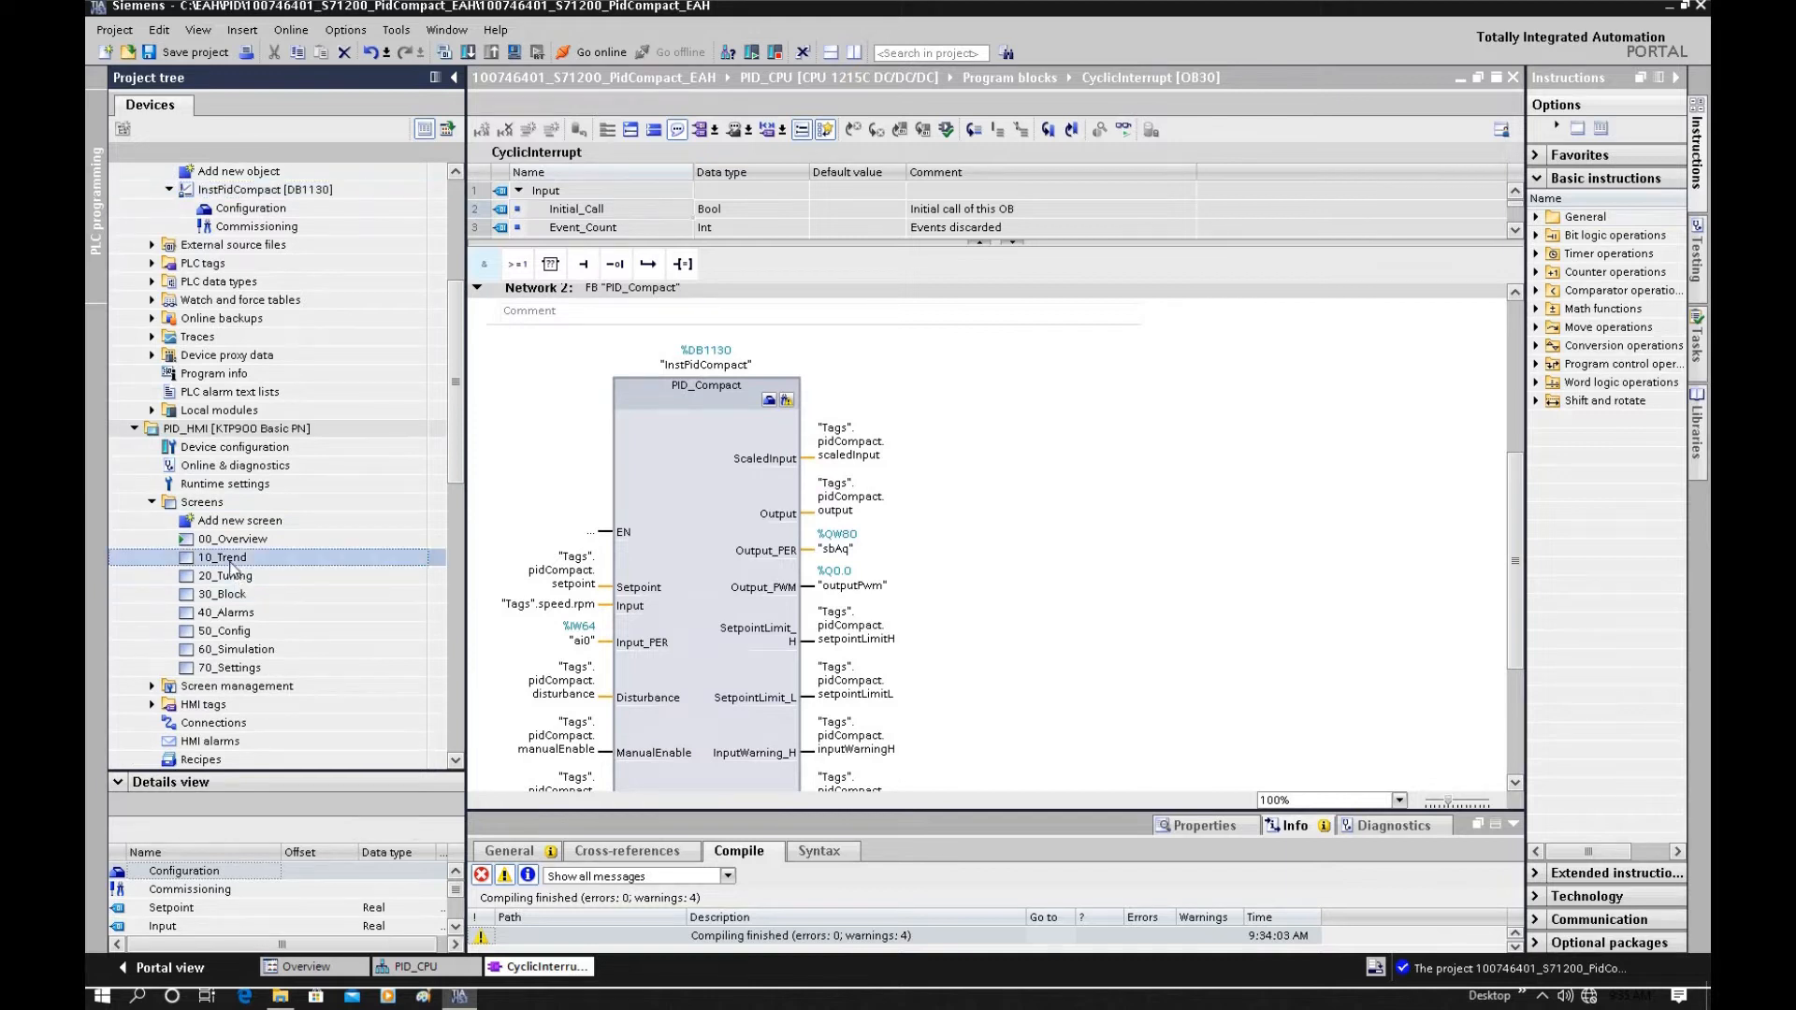
pyautogui.press('F2')
pyautogui.click(1021, 529)
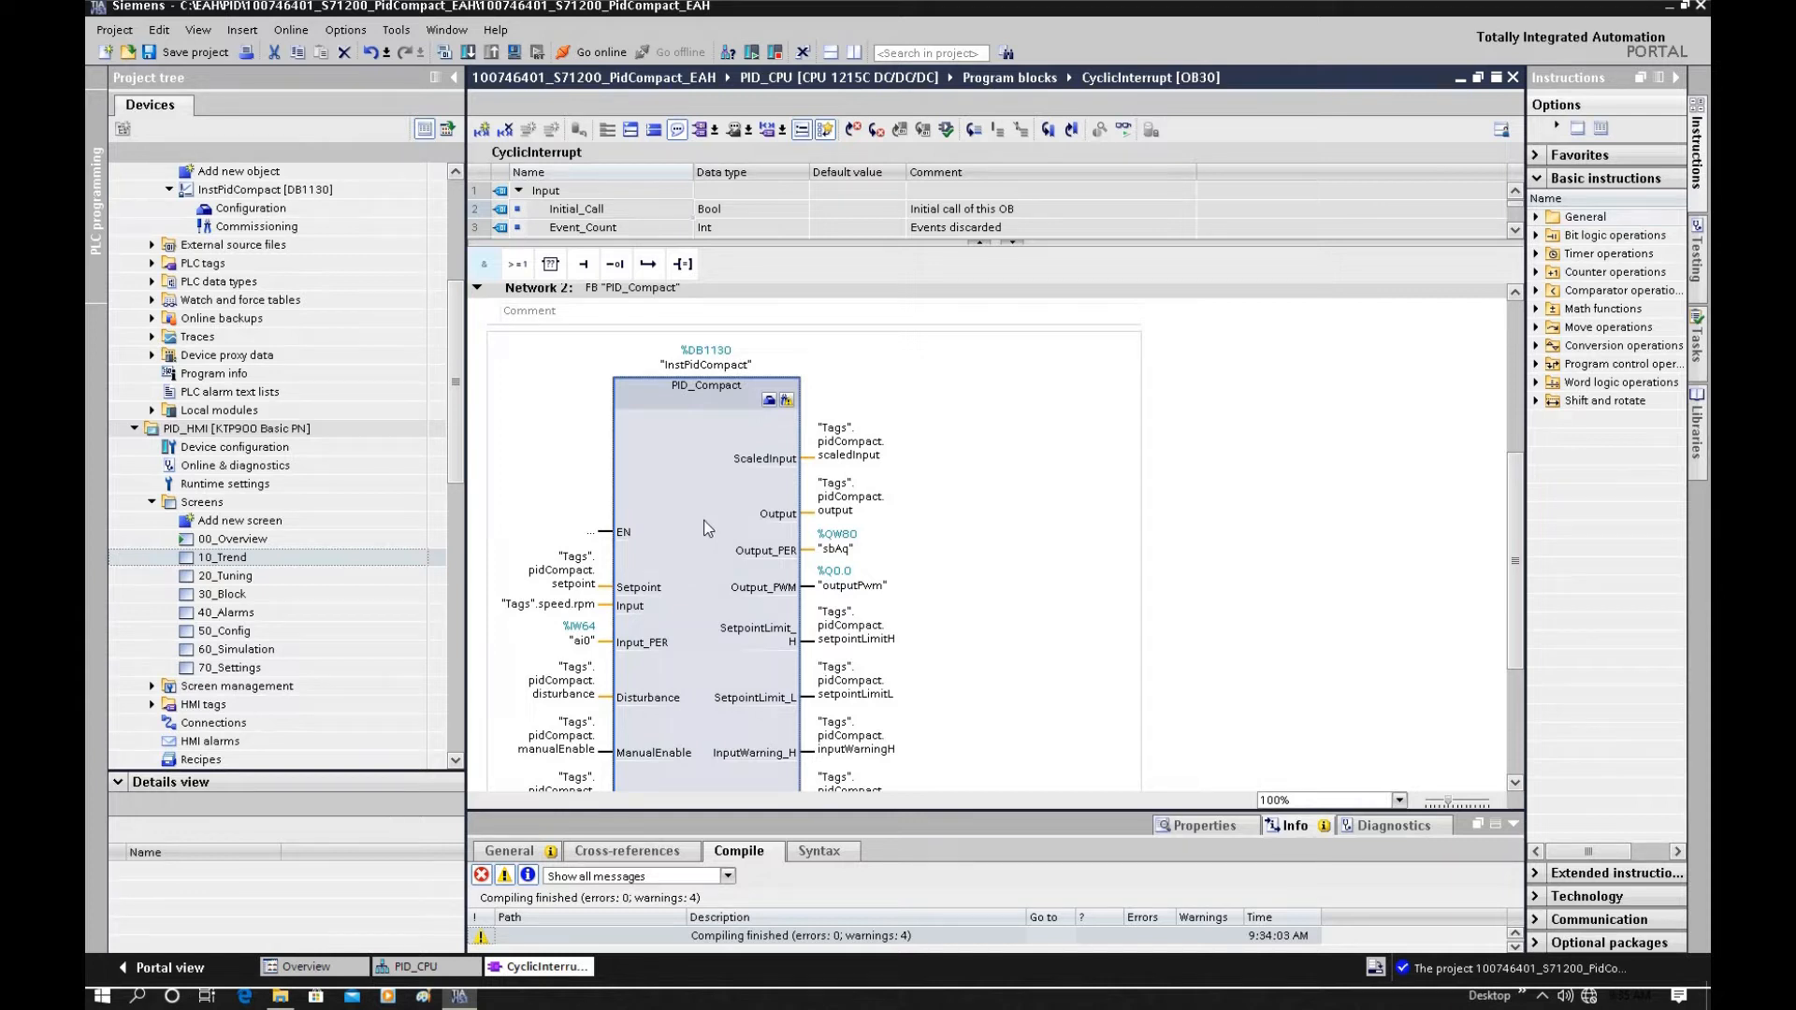
pyautogui.doubleClick(239, 558)
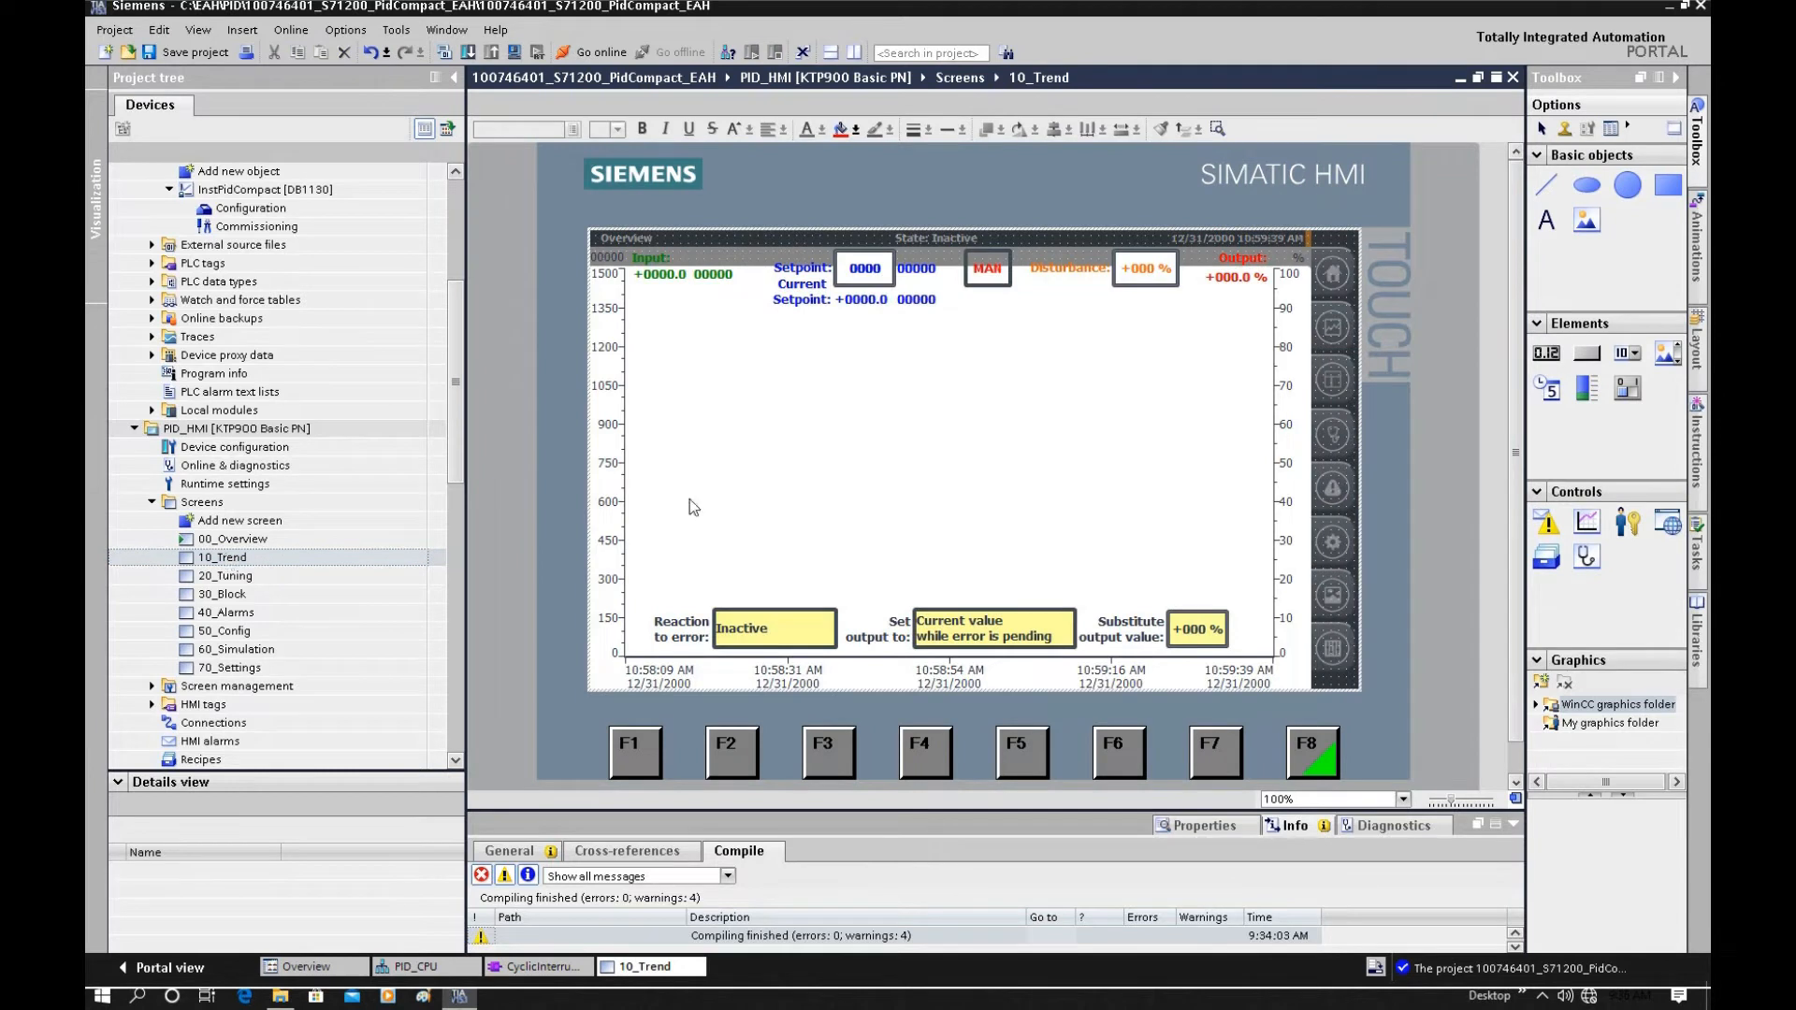
pyautogui.doubleClick(224, 631)
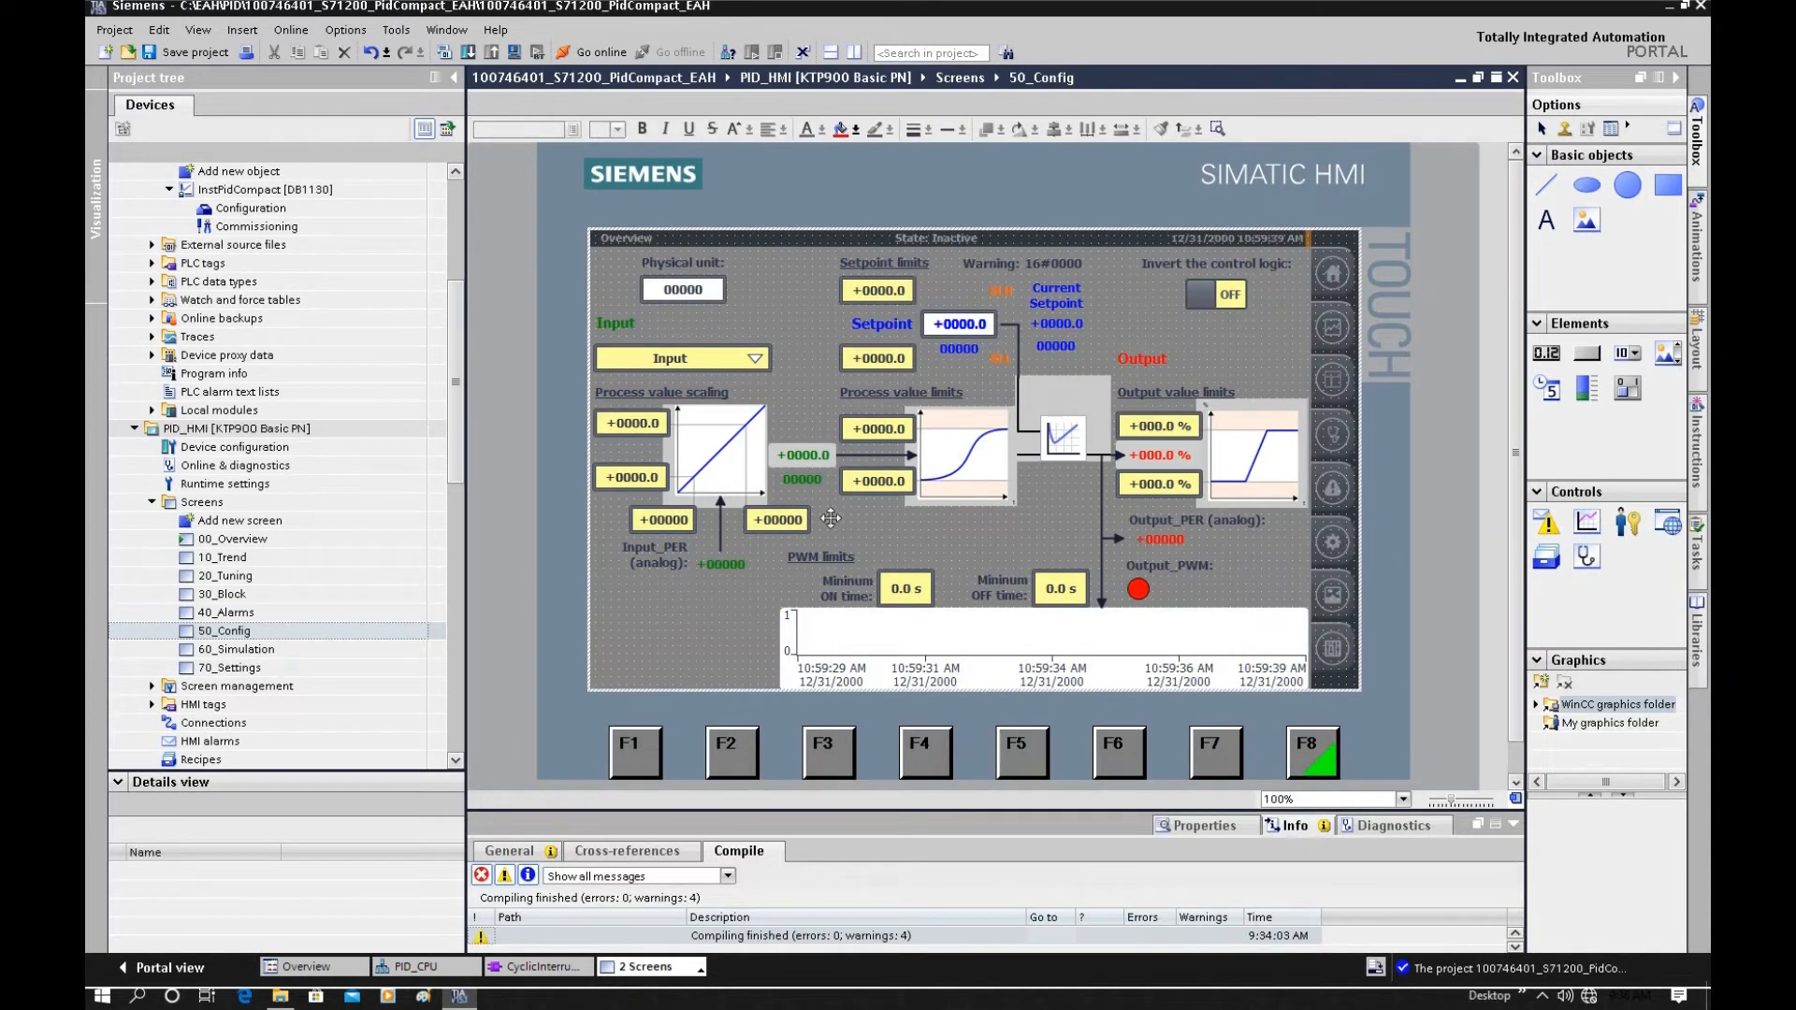
pyautogui.doubleClick(229, 595)
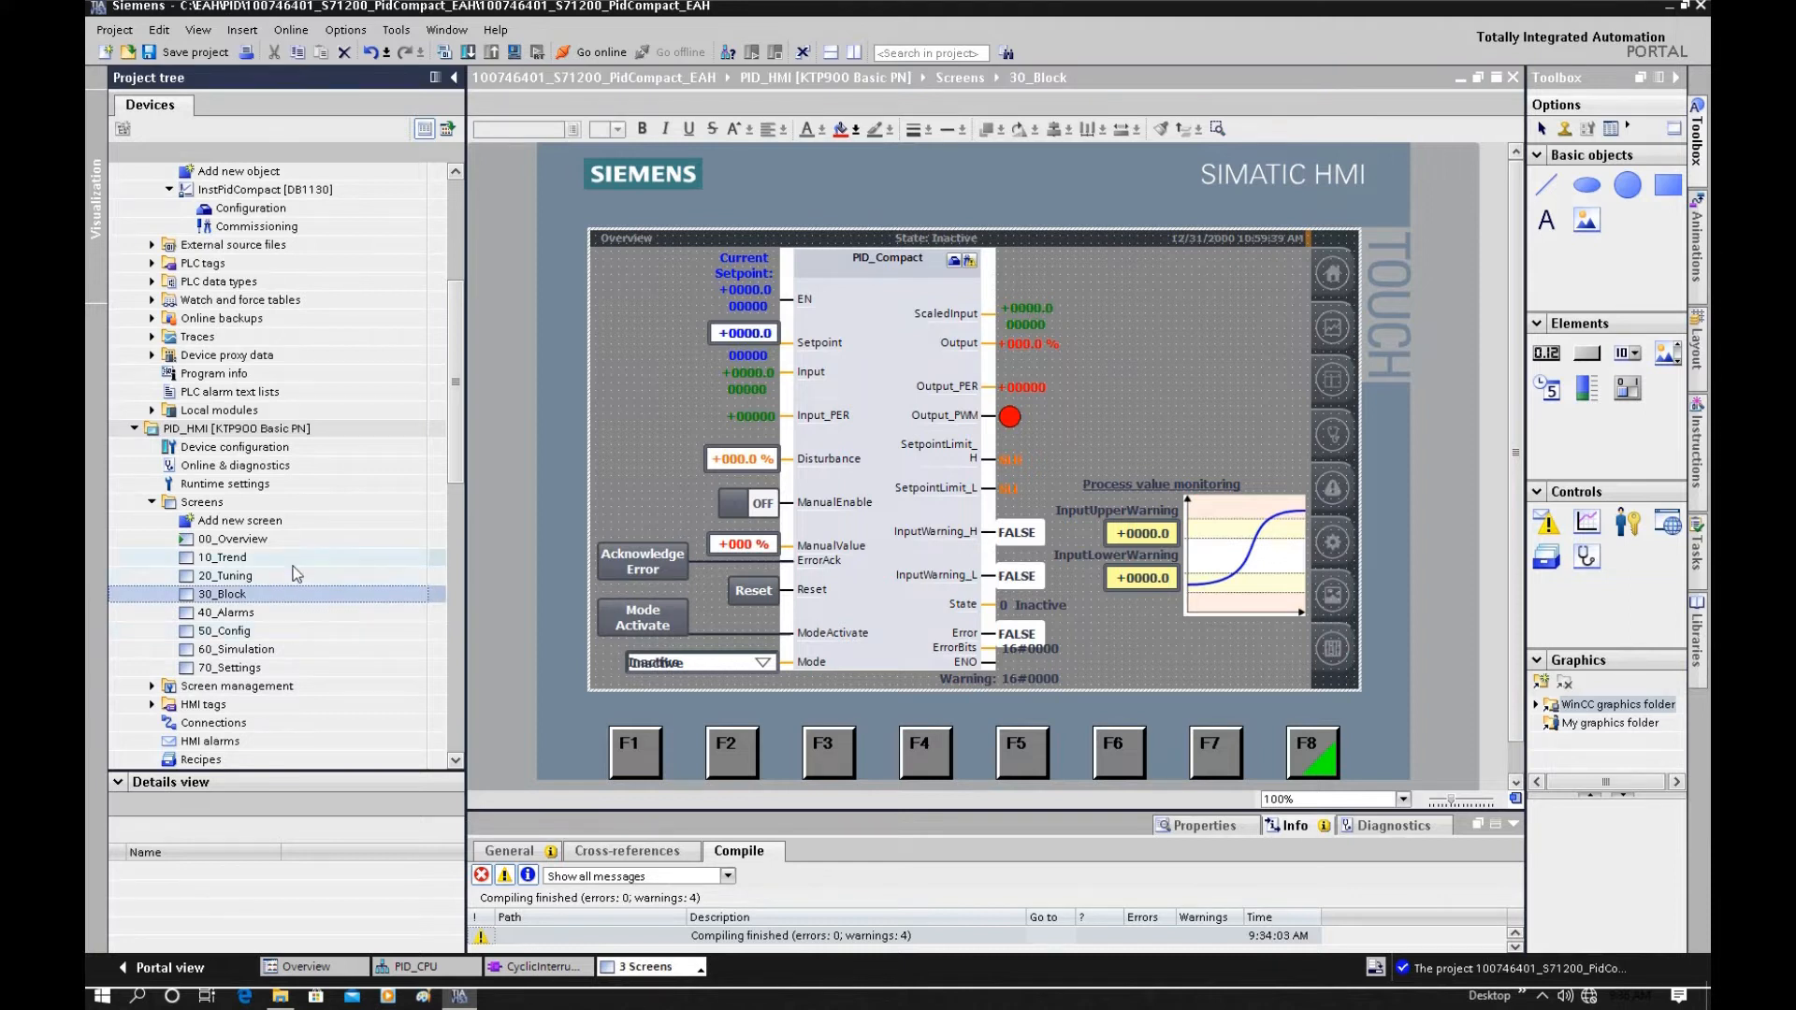
# - Check the documentation and sample project downloads on the Siemens PID_Compact support page in the browser, and return to TIA Portal
pyautogui.scroll(5, 293, 564)
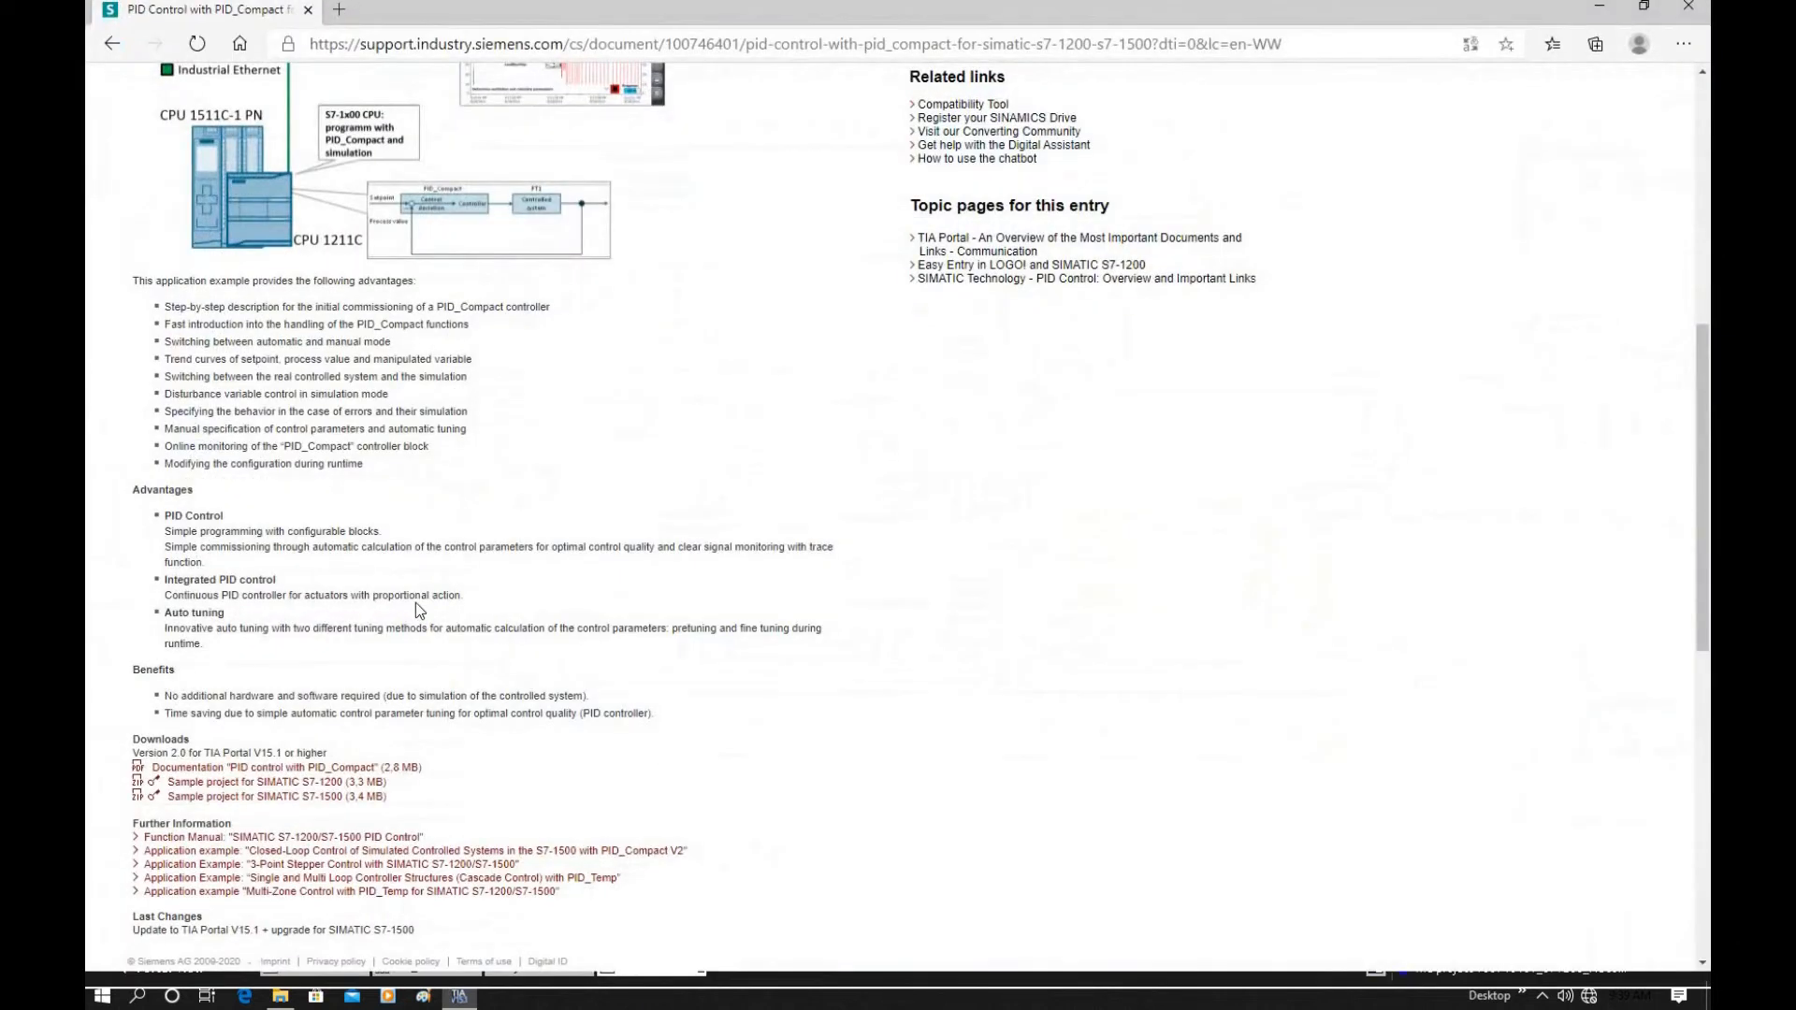
pyautogui.scroll(-2, 417, 615)
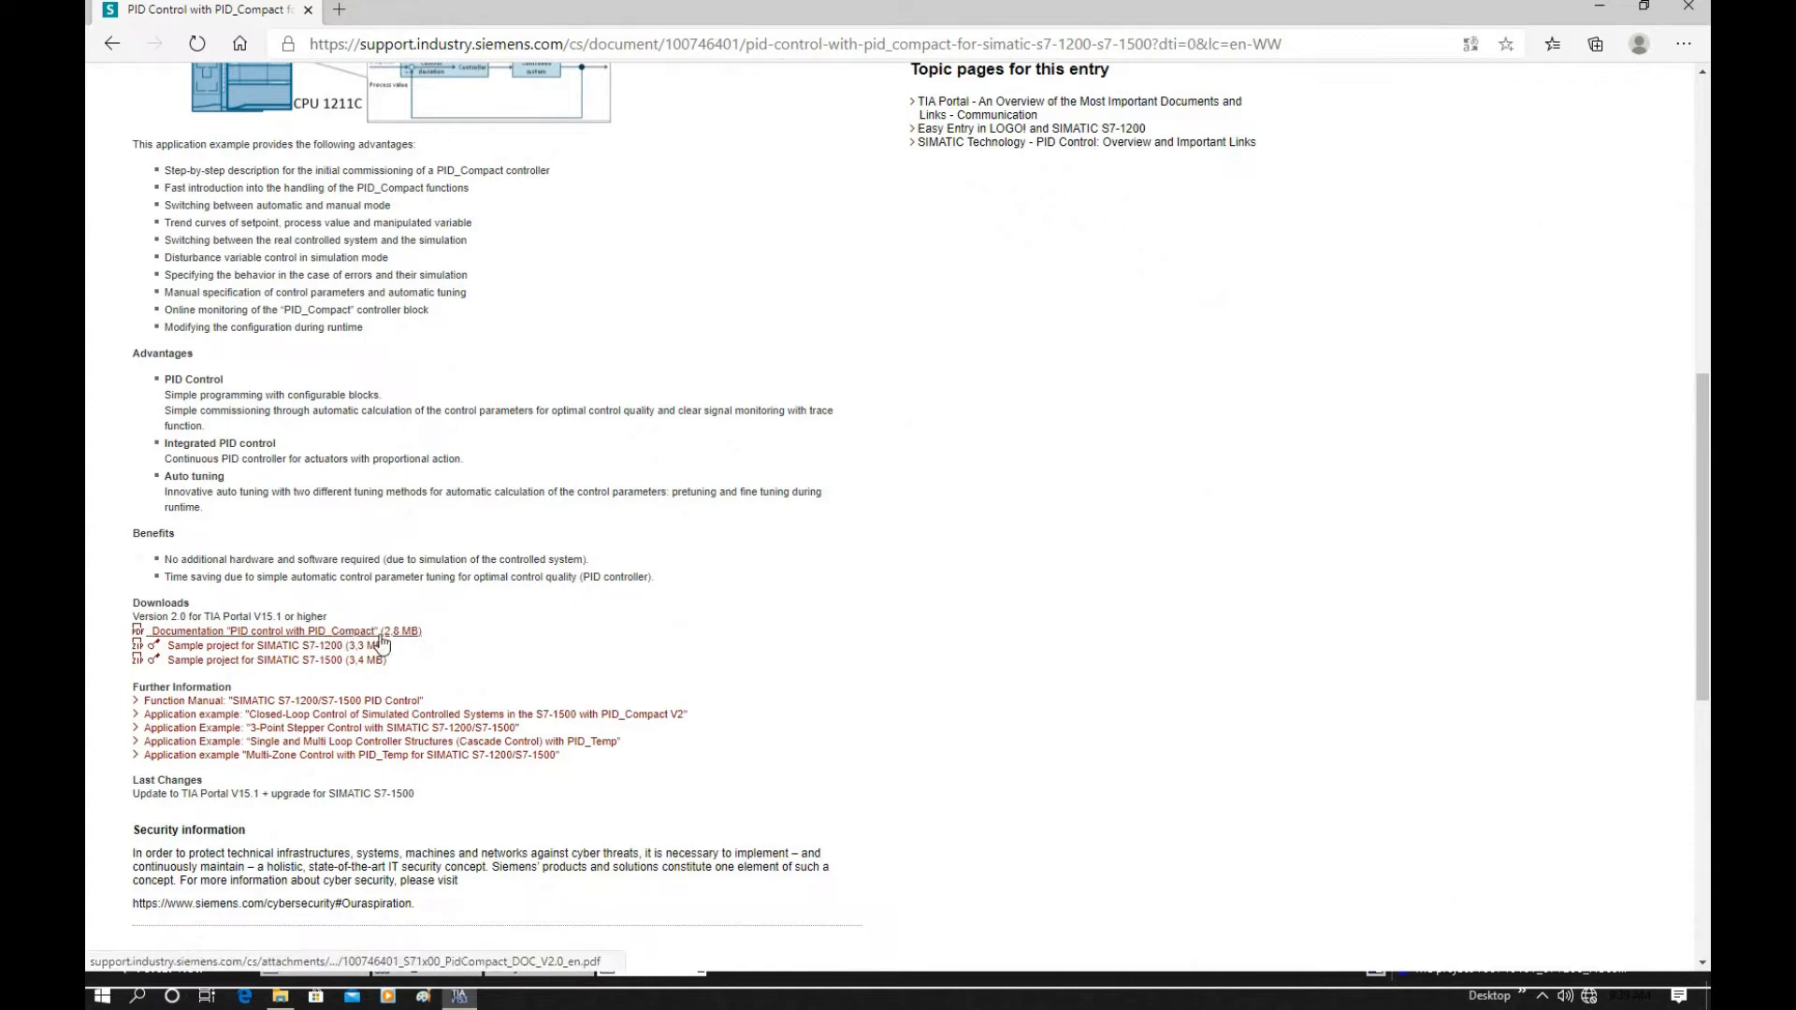
pyautogui.click(1598, 7)
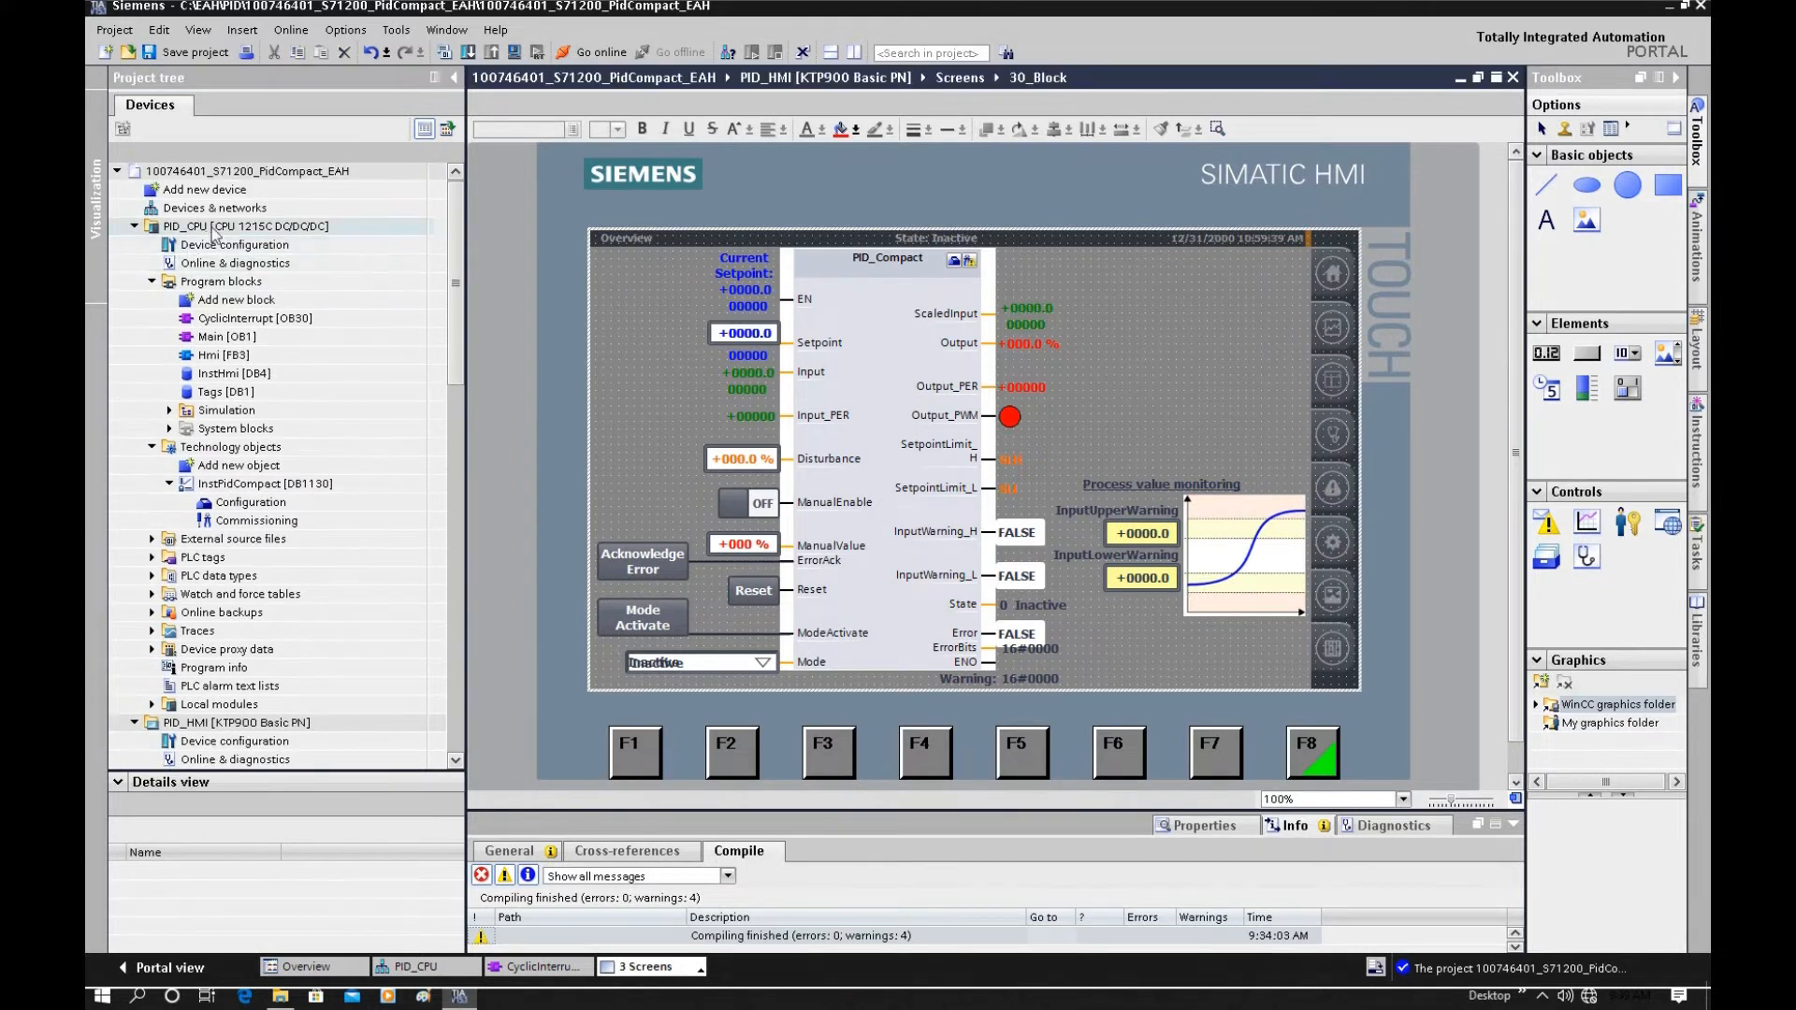
# - Download PID_CPU to the compatible device at 192.168.1.200, searched for over the PN/IE_1 subnet, and confirm the load preview
pyautogui.click(214, 229)
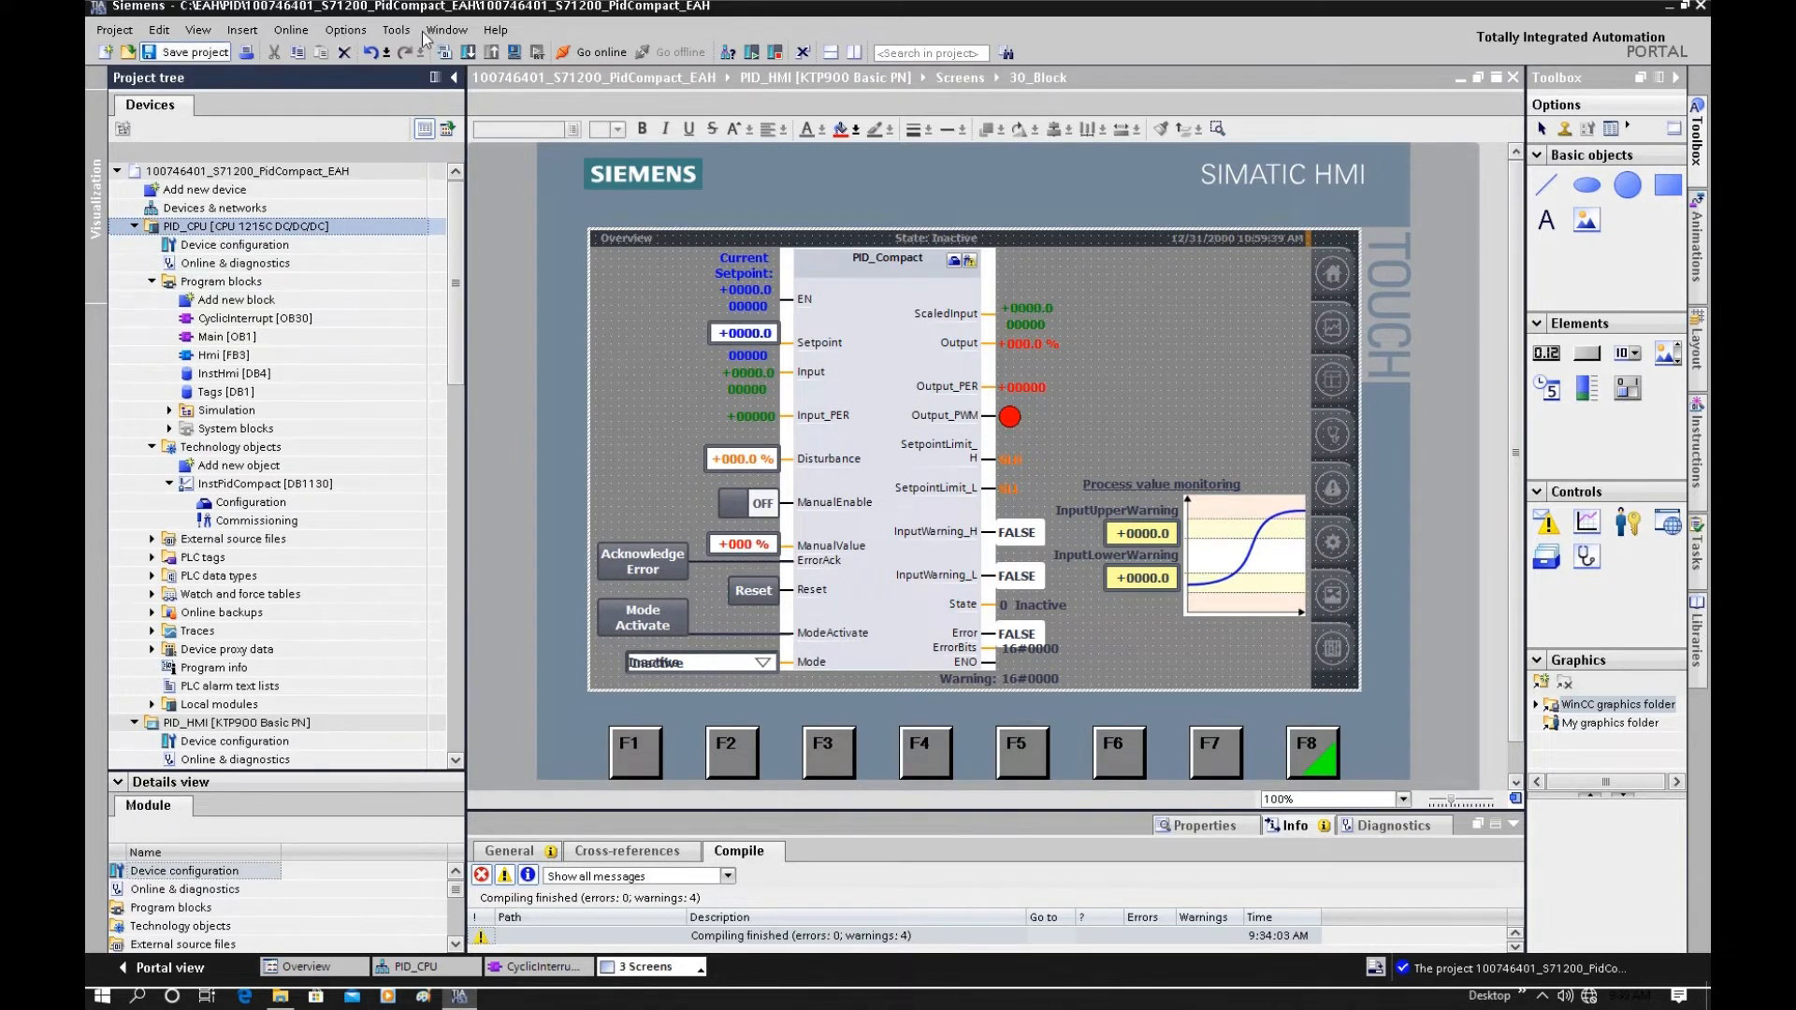
pyautogui.click(469, 53)
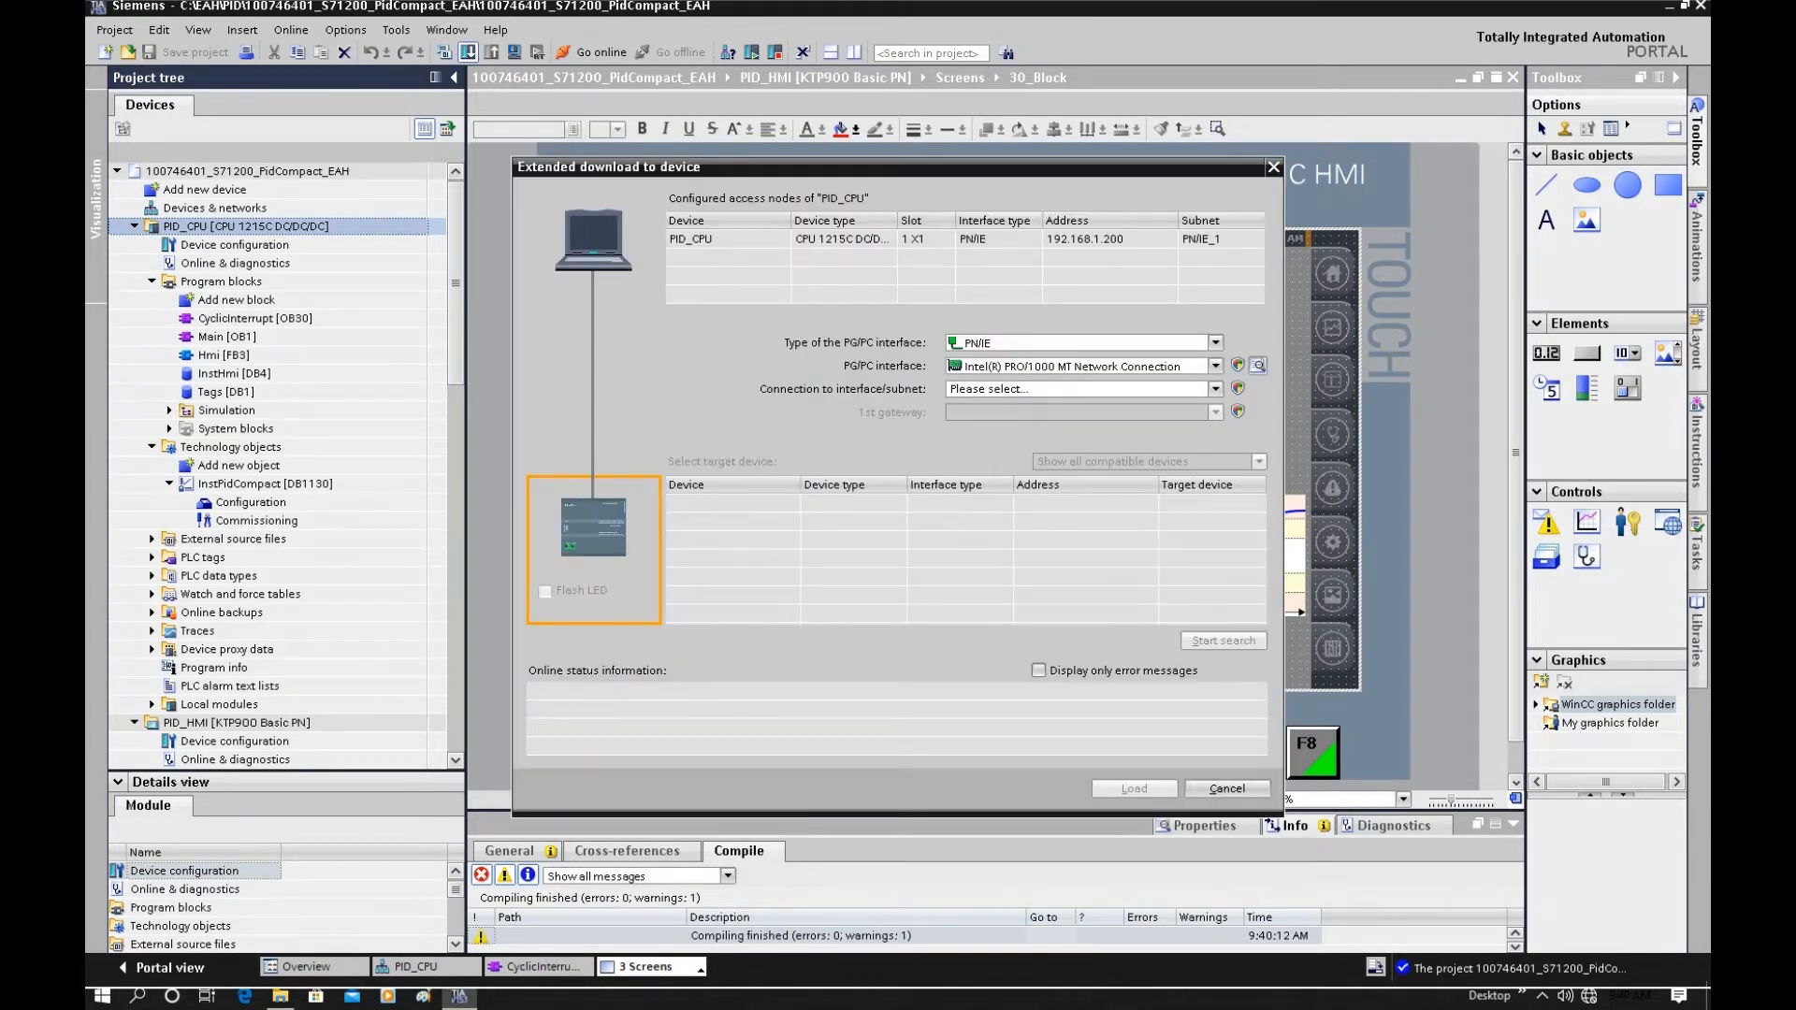
pyautogui.click(1058, 389)
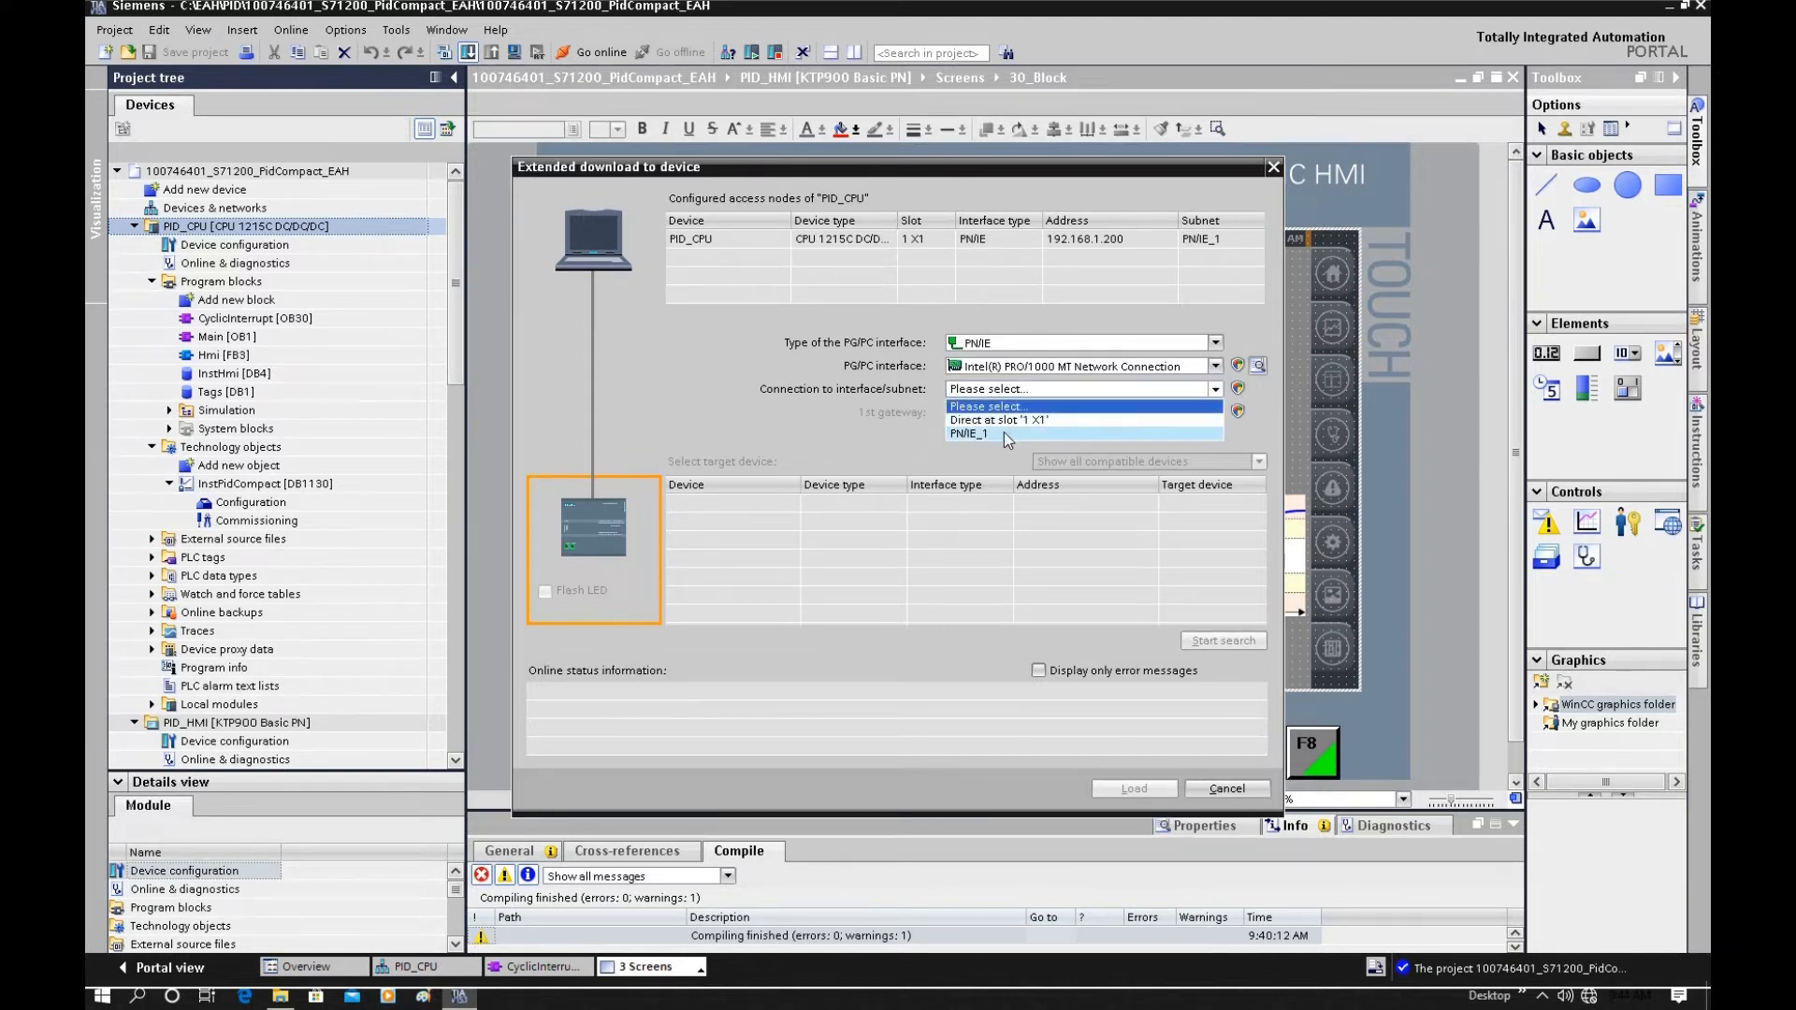
pyautogui.click(1002, 433)
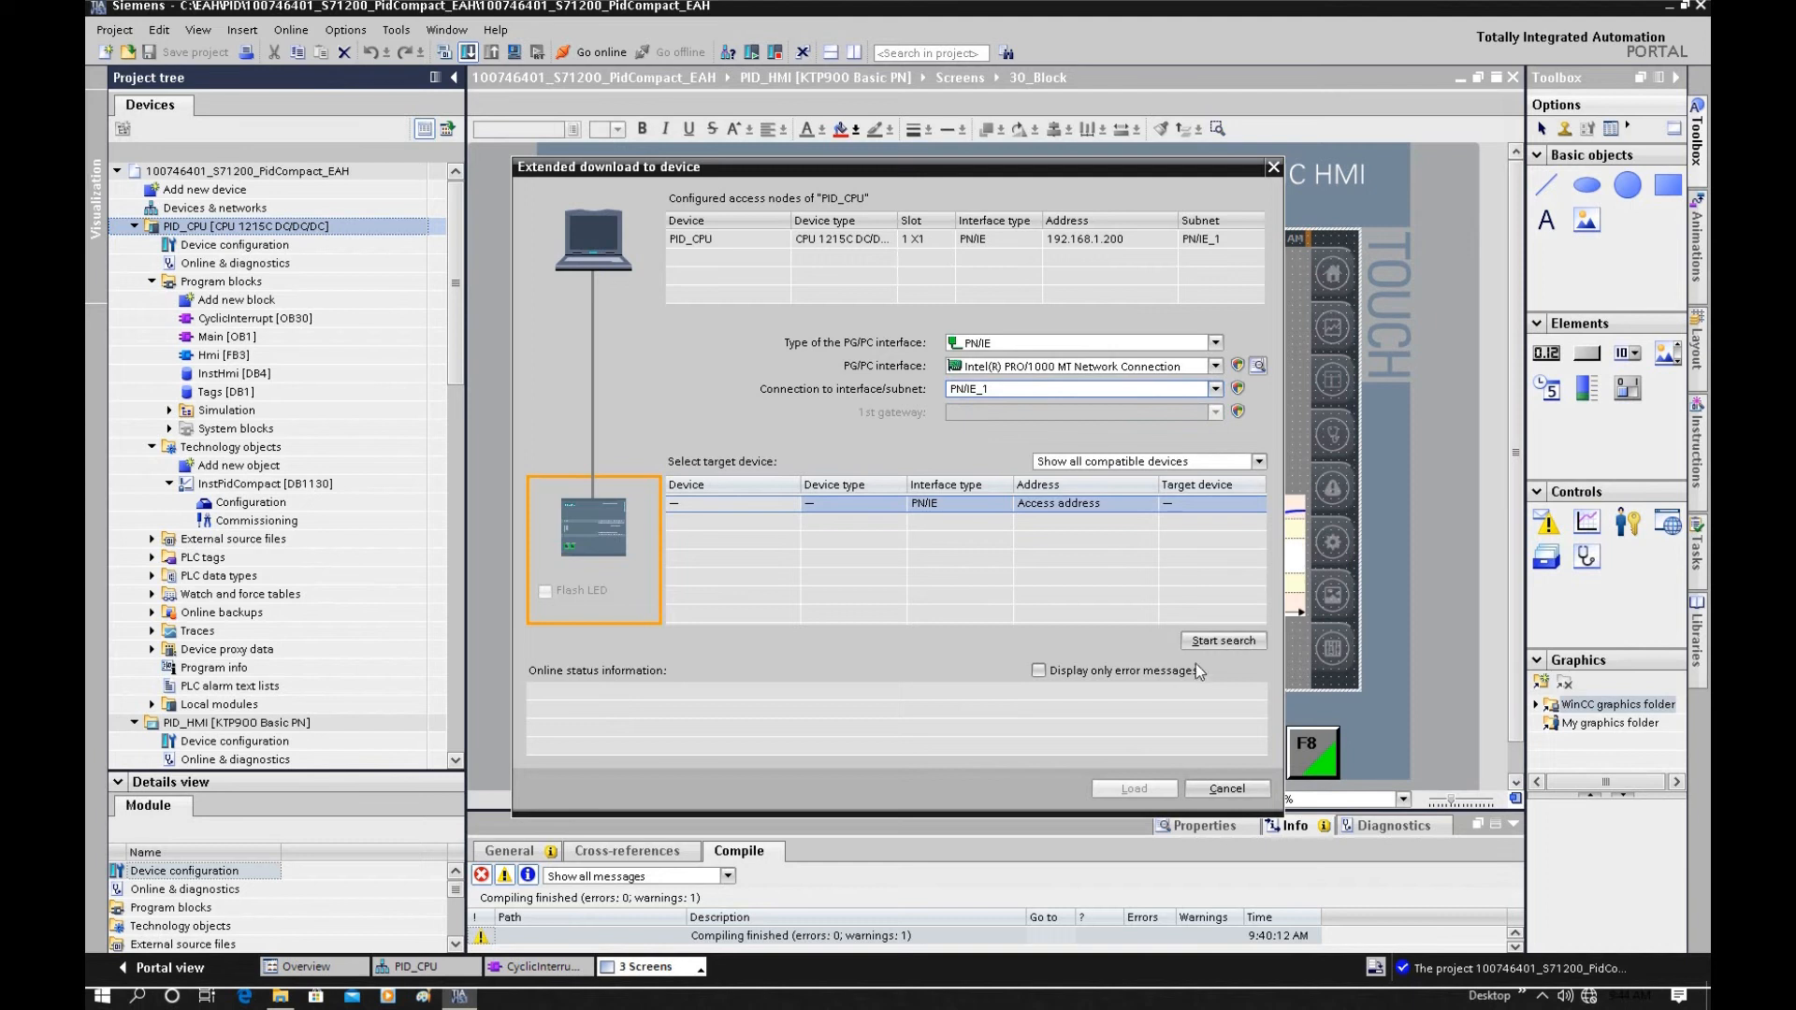
pyautogui.click(1216, 640)
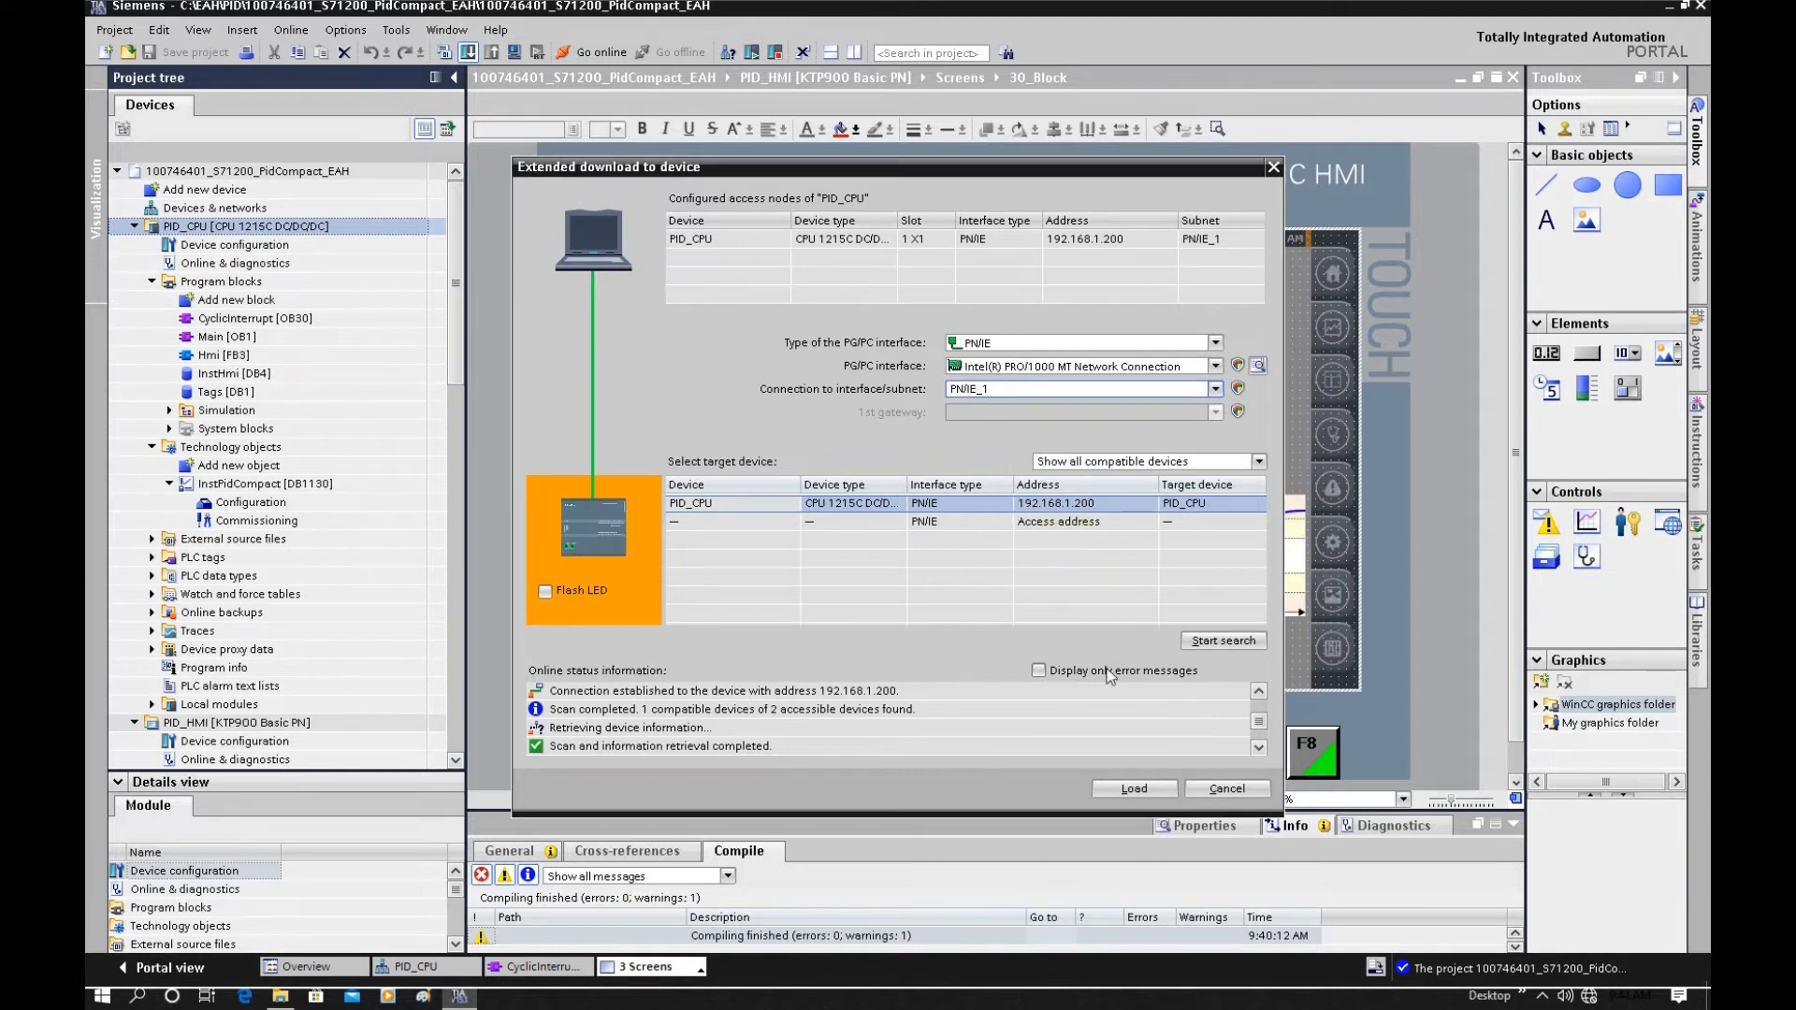
pyautogui.click(1122, 789)
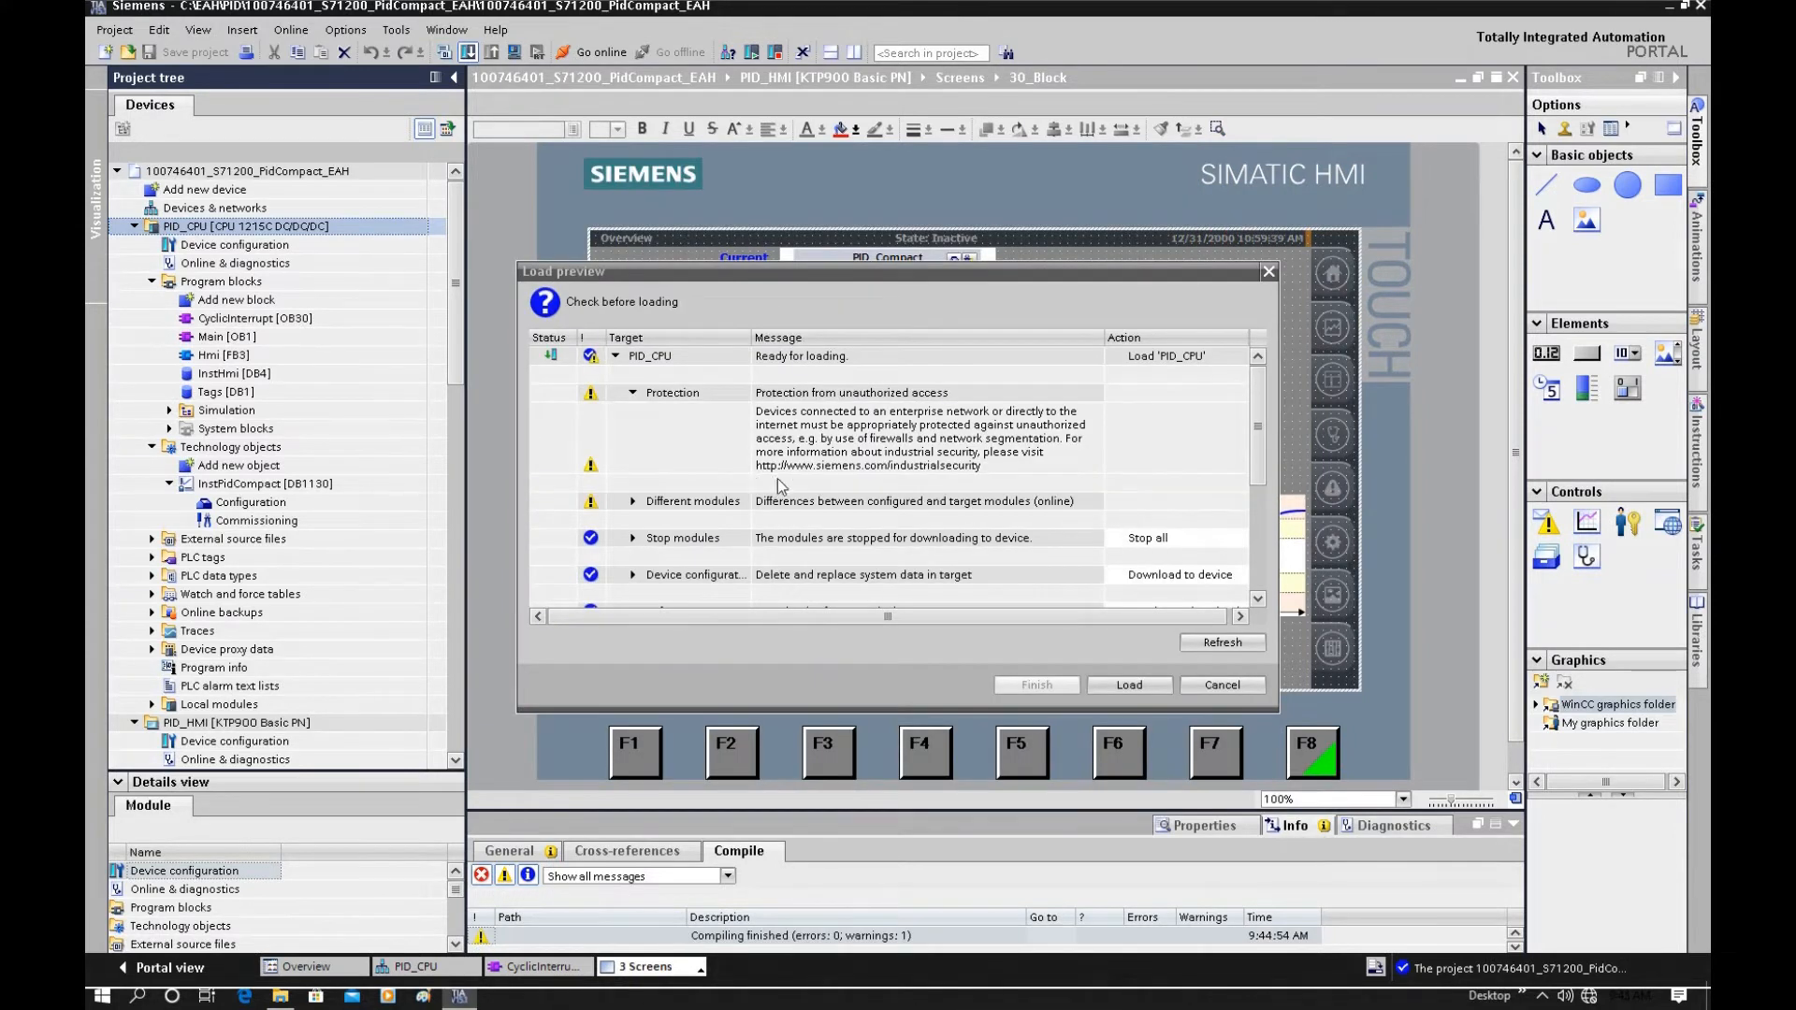
pyautogui.click(1130, 684)
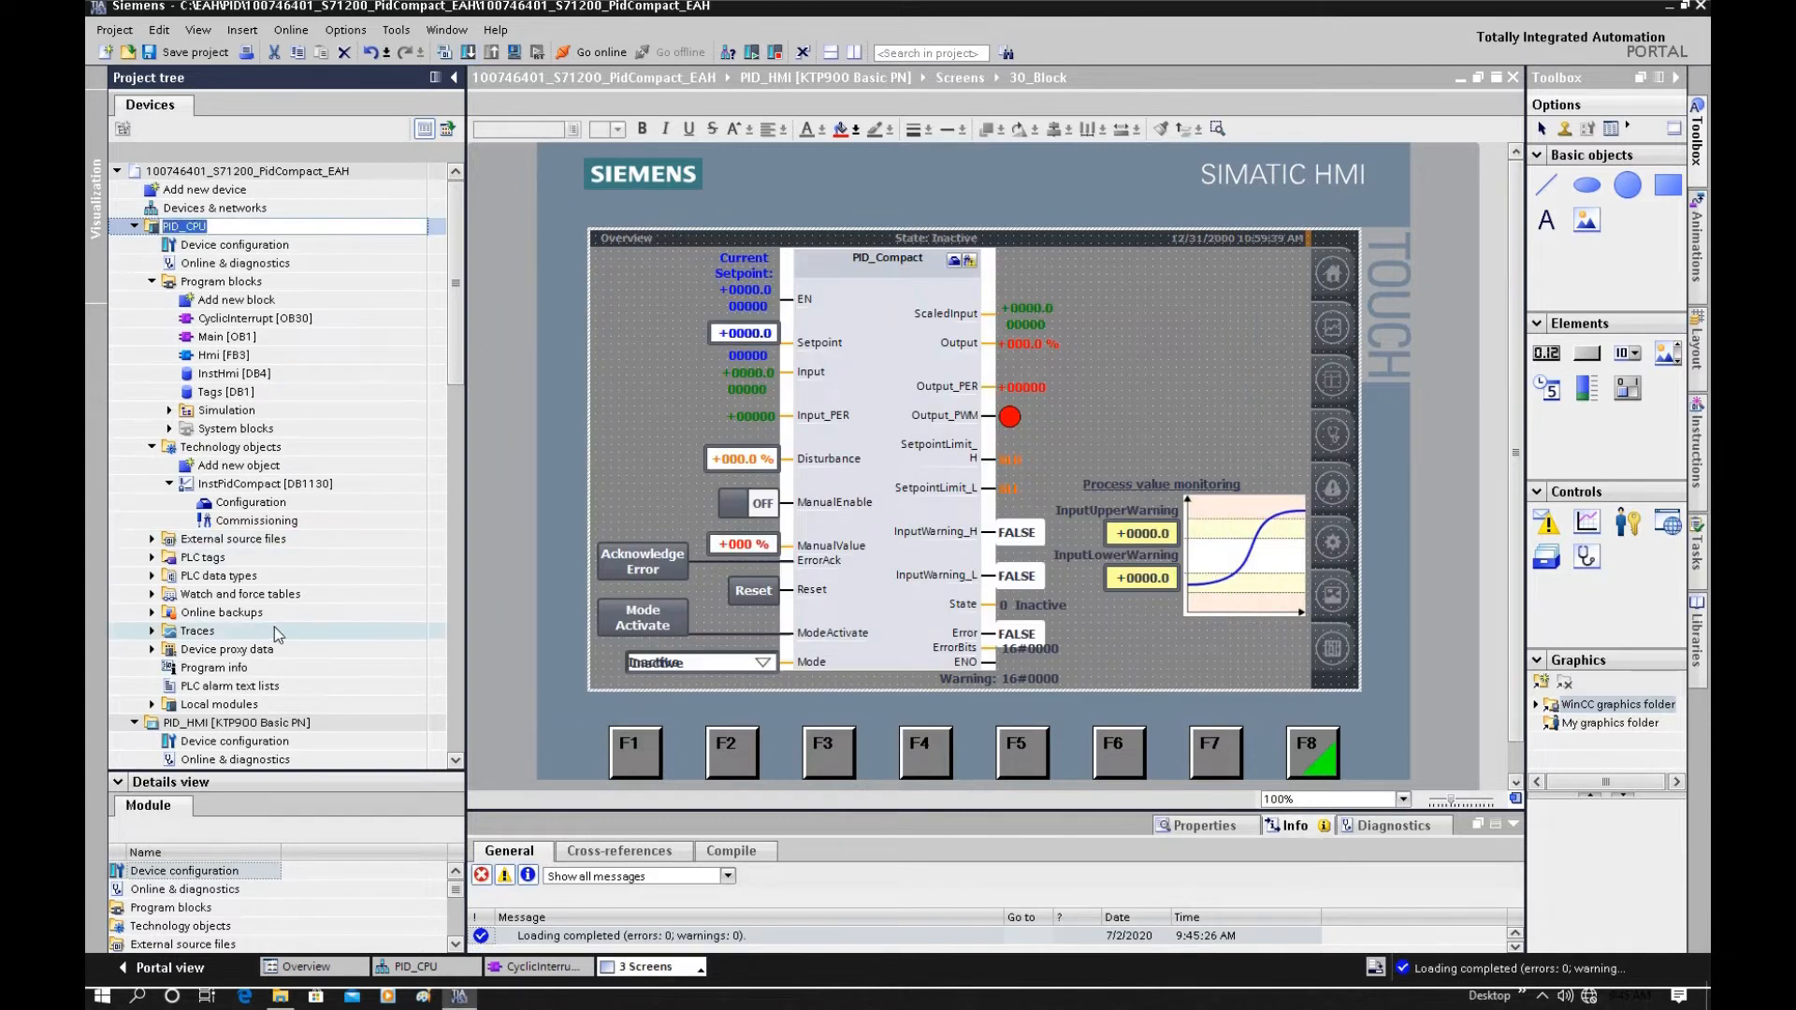
# - Open the Set PG/PC Interface (32-bit) settings from the Windows Control Panel
pyautogui.scroll(-3, 275, 631)
pyautogui.click(275, 558)
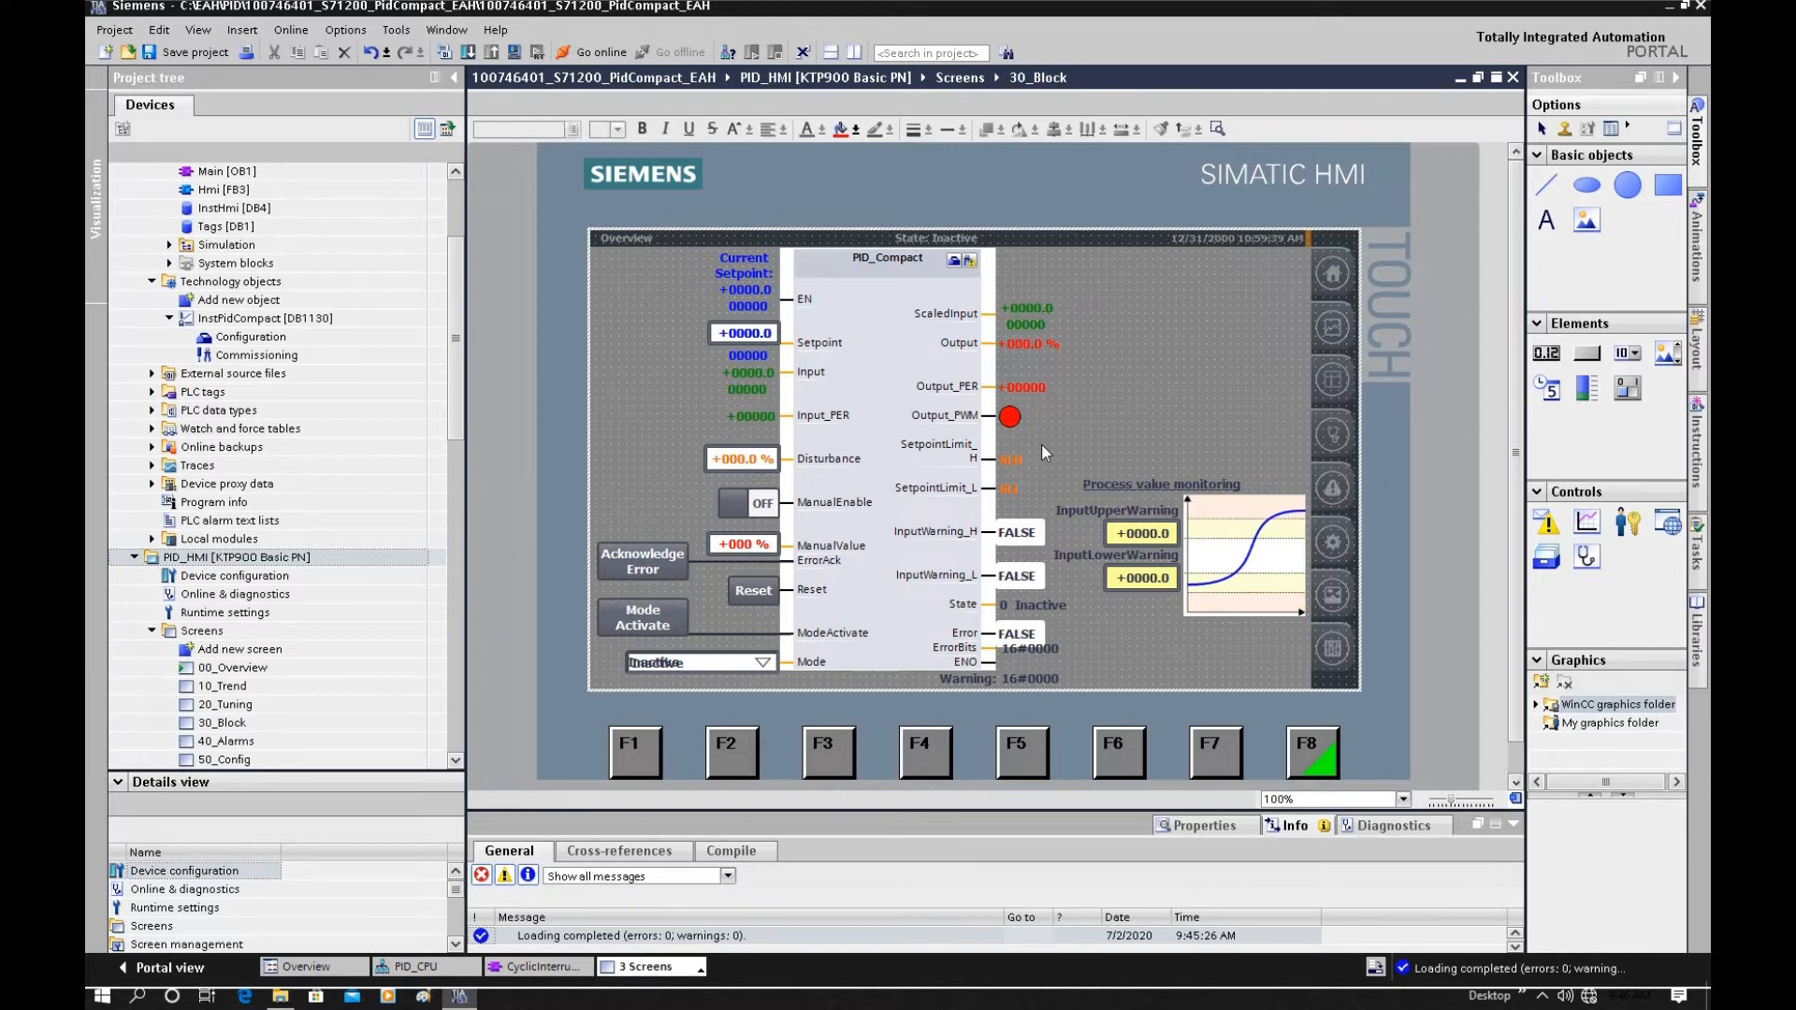
pyautogui.click(137, 997)
pyautogui.write('control panel')
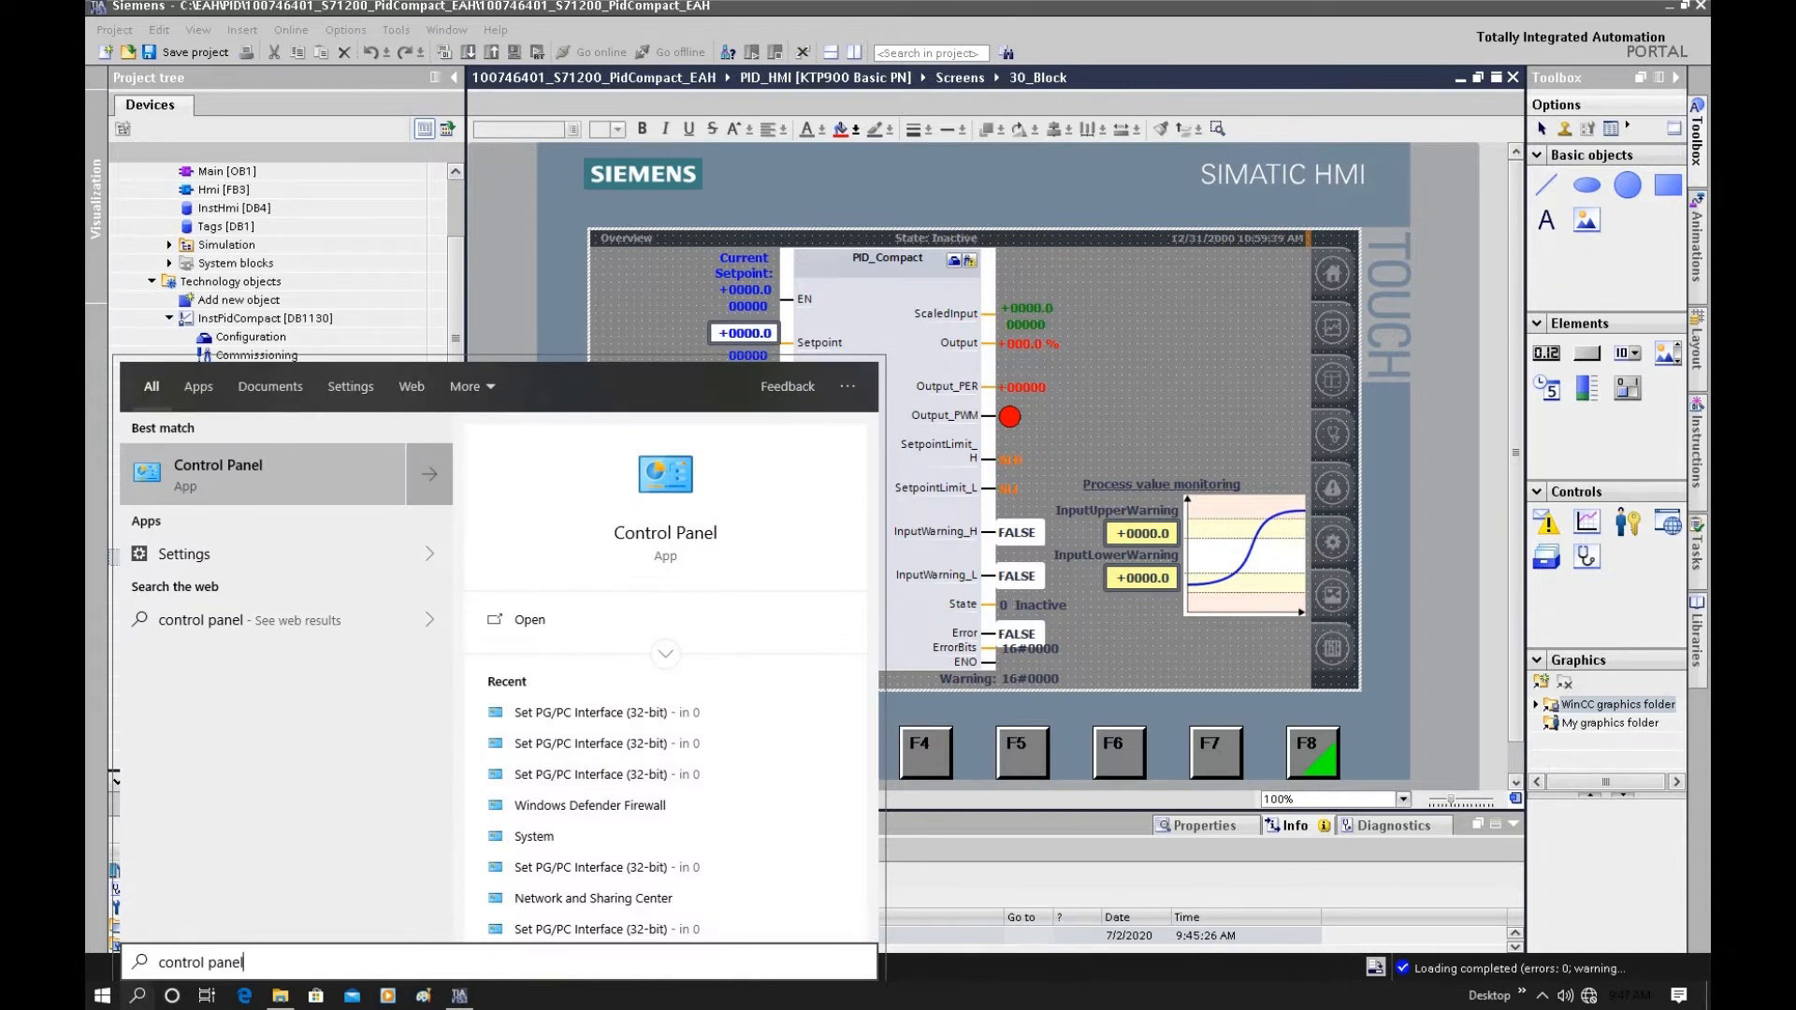
pyautogui.press('Return')
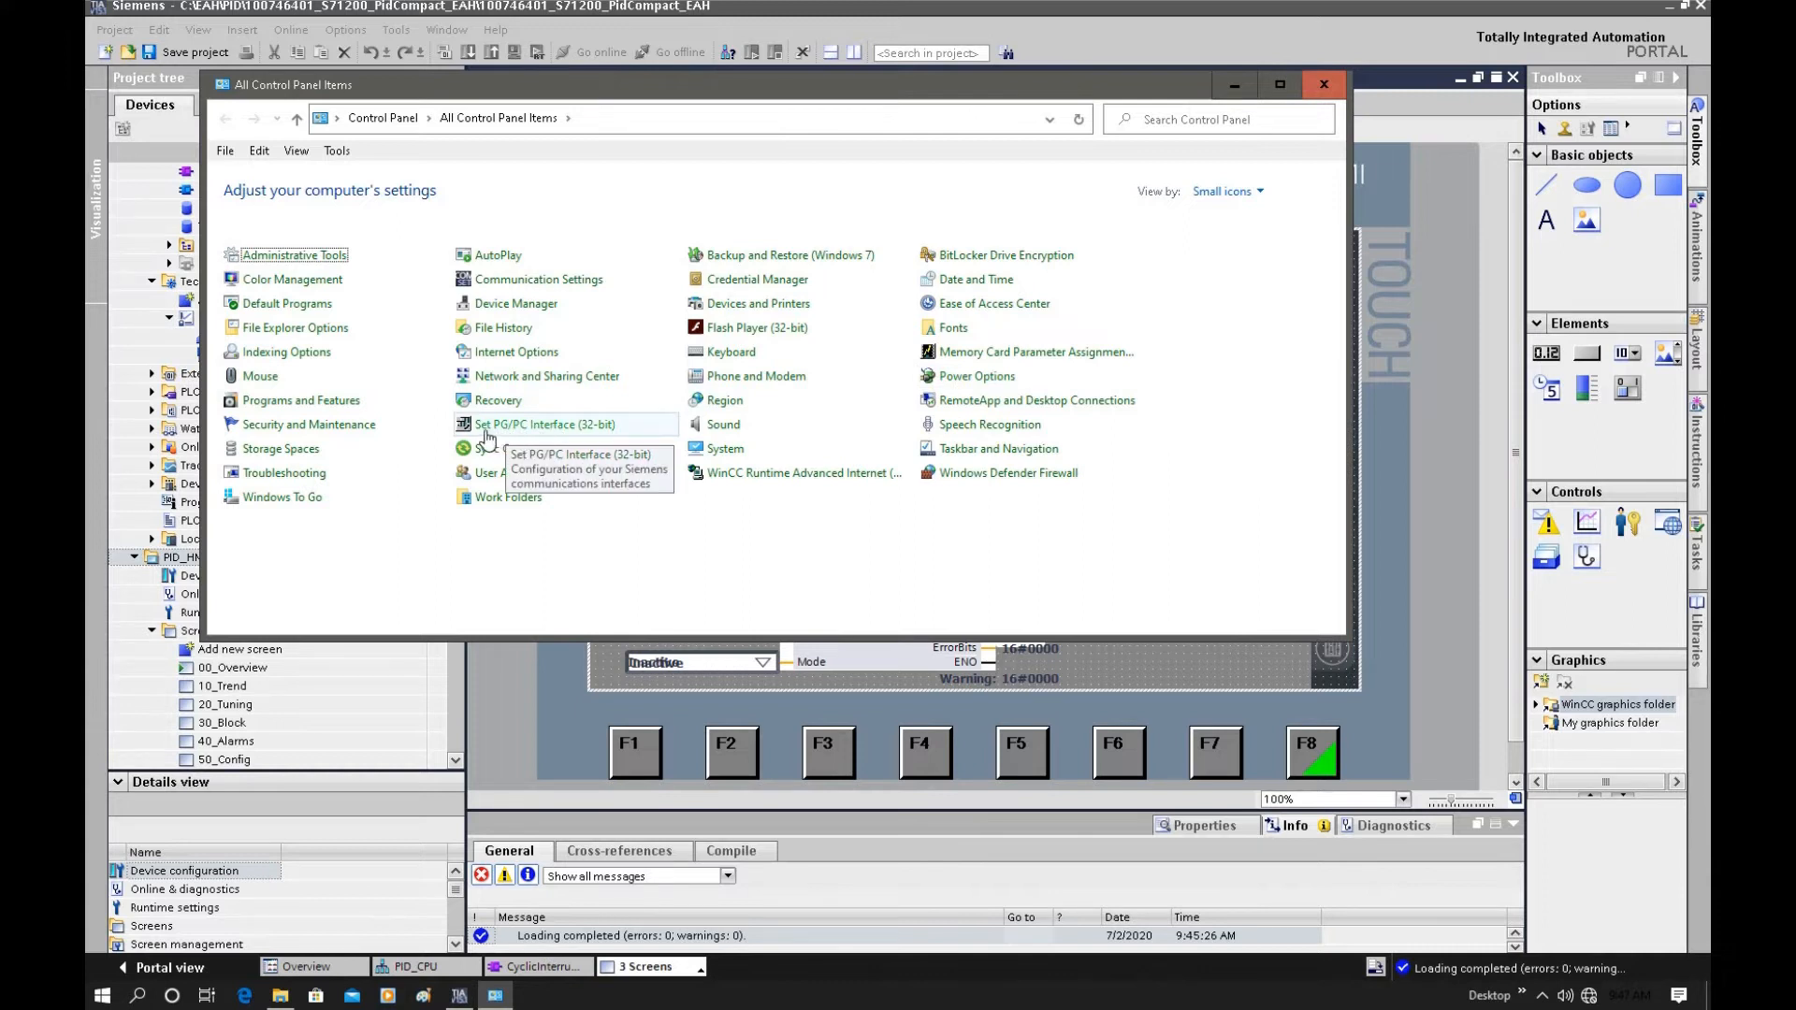
pyautogui.click(582, 436)
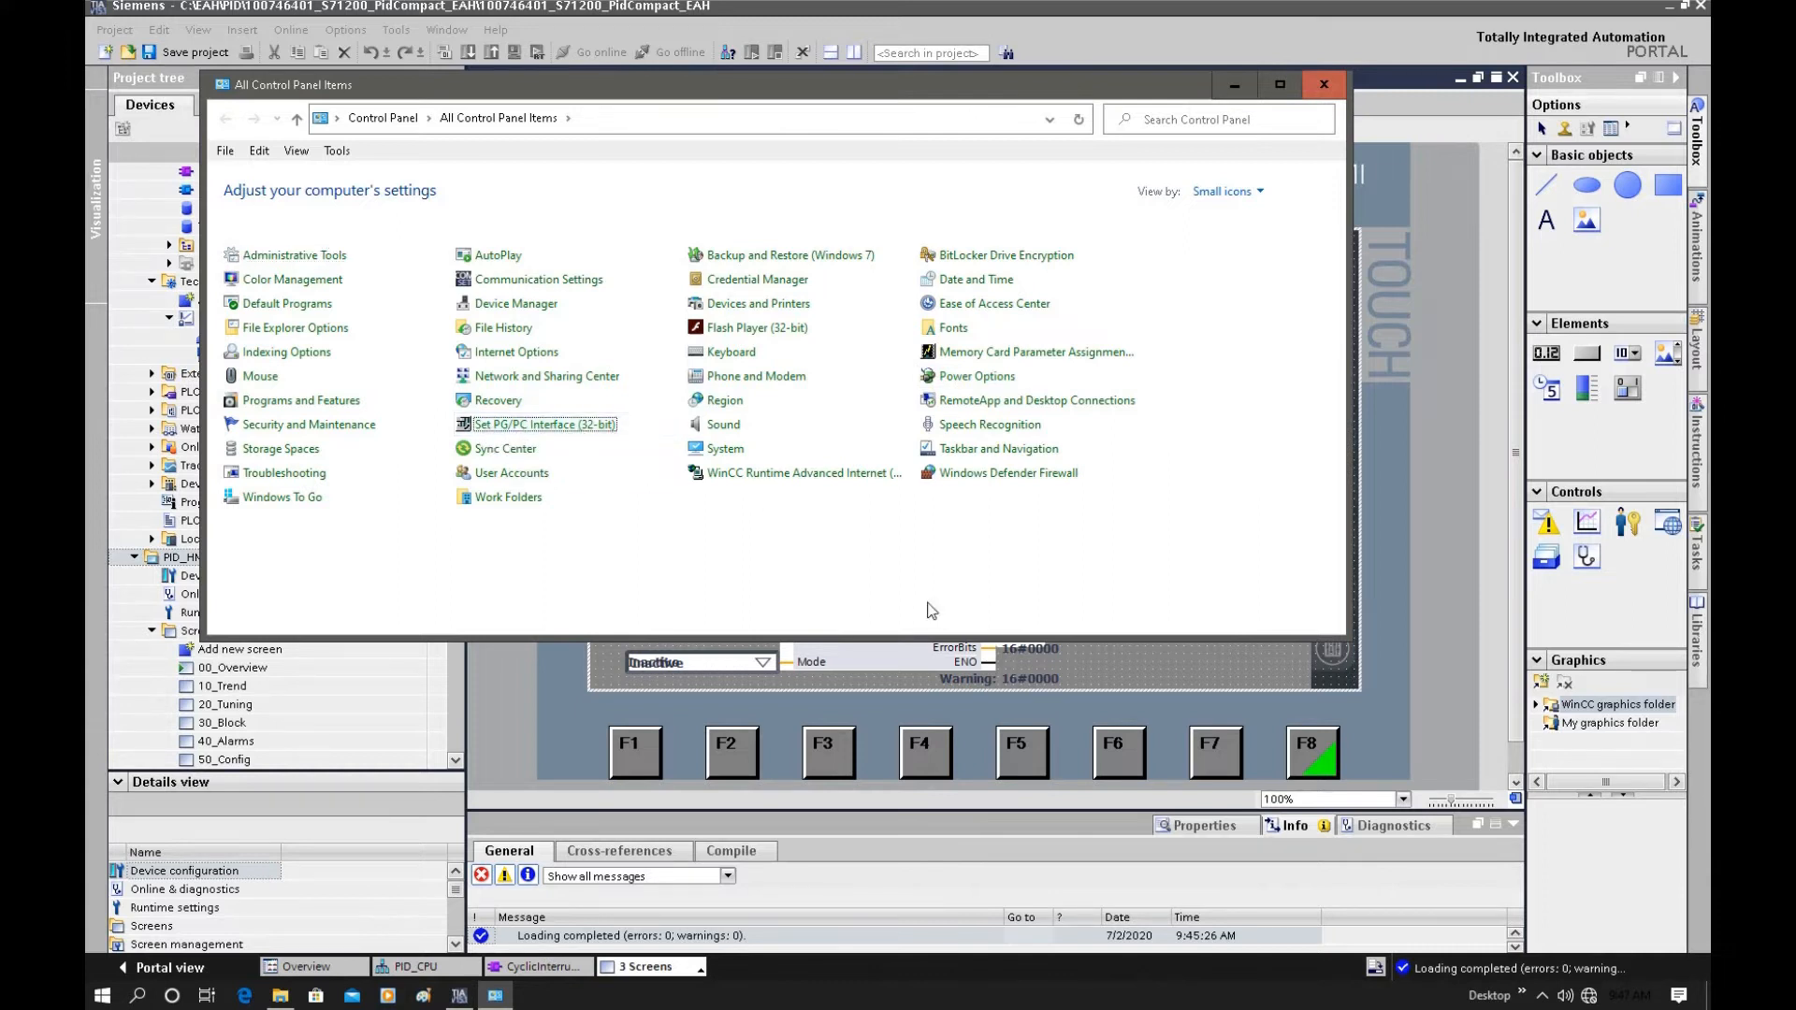
pyautogui.doubleClick(561, 428)
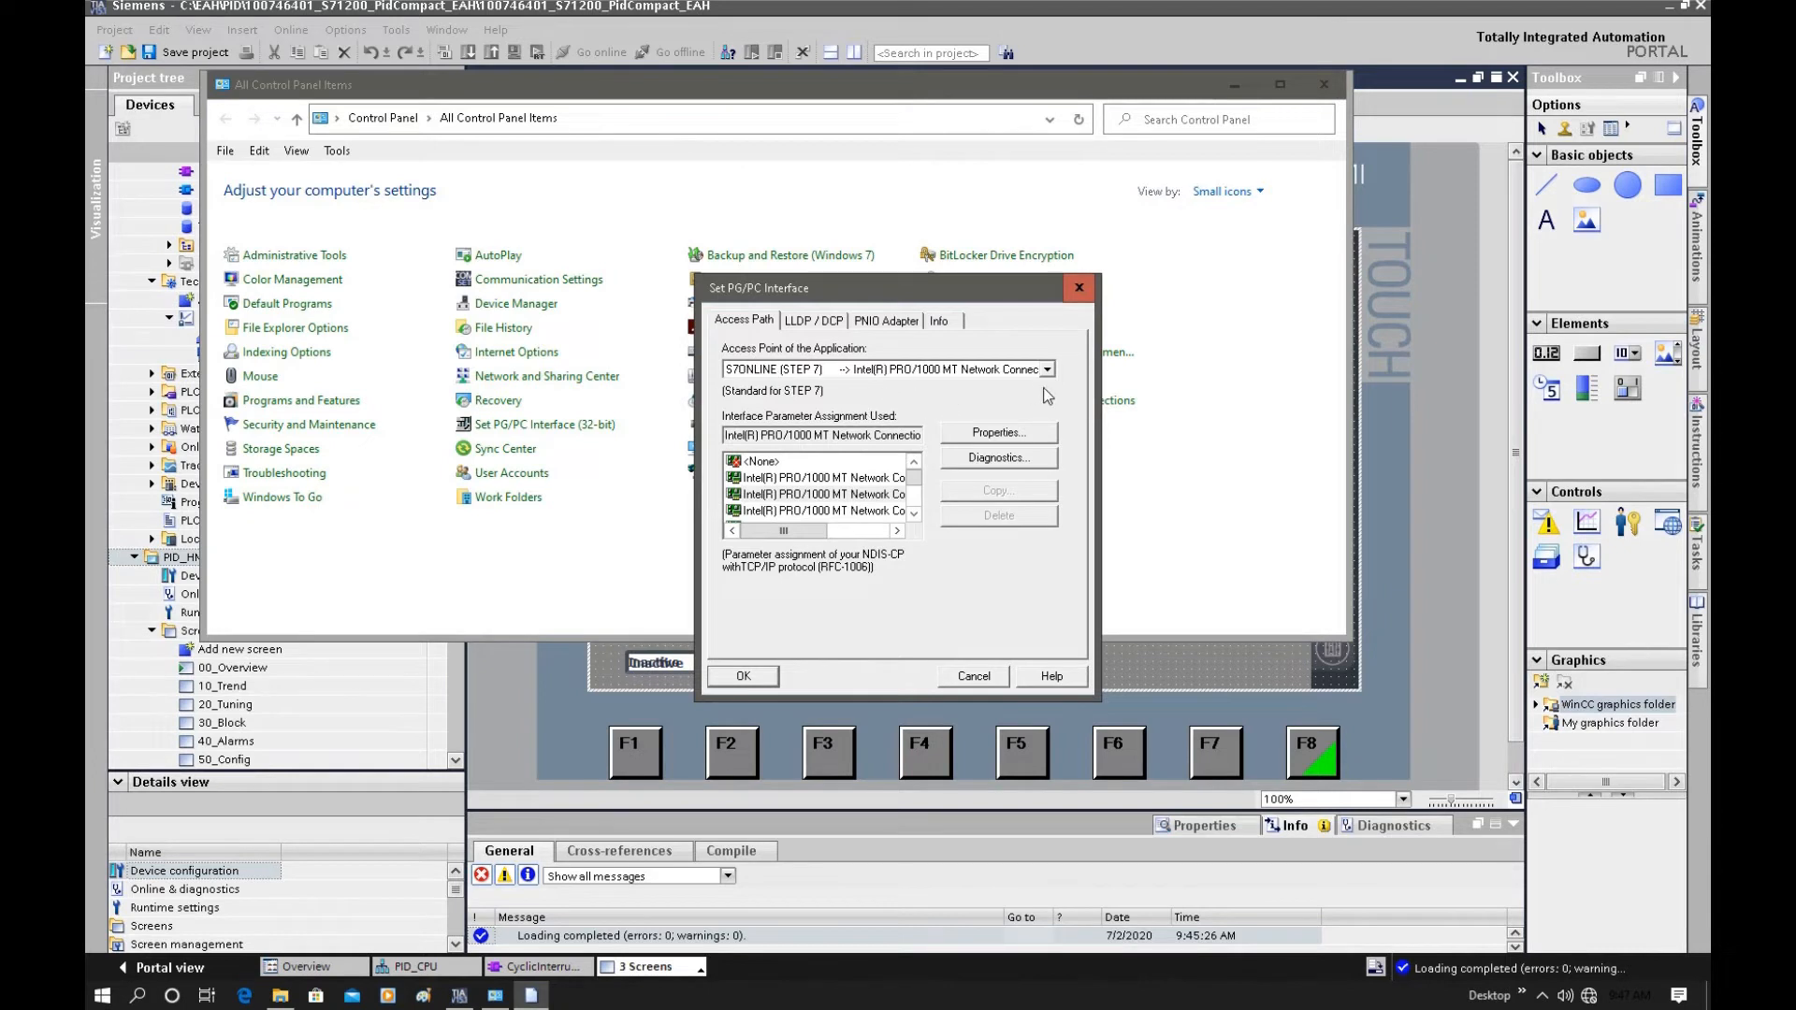
# - Confirm the S7ONLINE (STEP 7) access point with the Intel(R) PRO/1000 MT Network Connection TCPIP.1 interface and put the Control Panel away
pyautogui.click(873, 372)
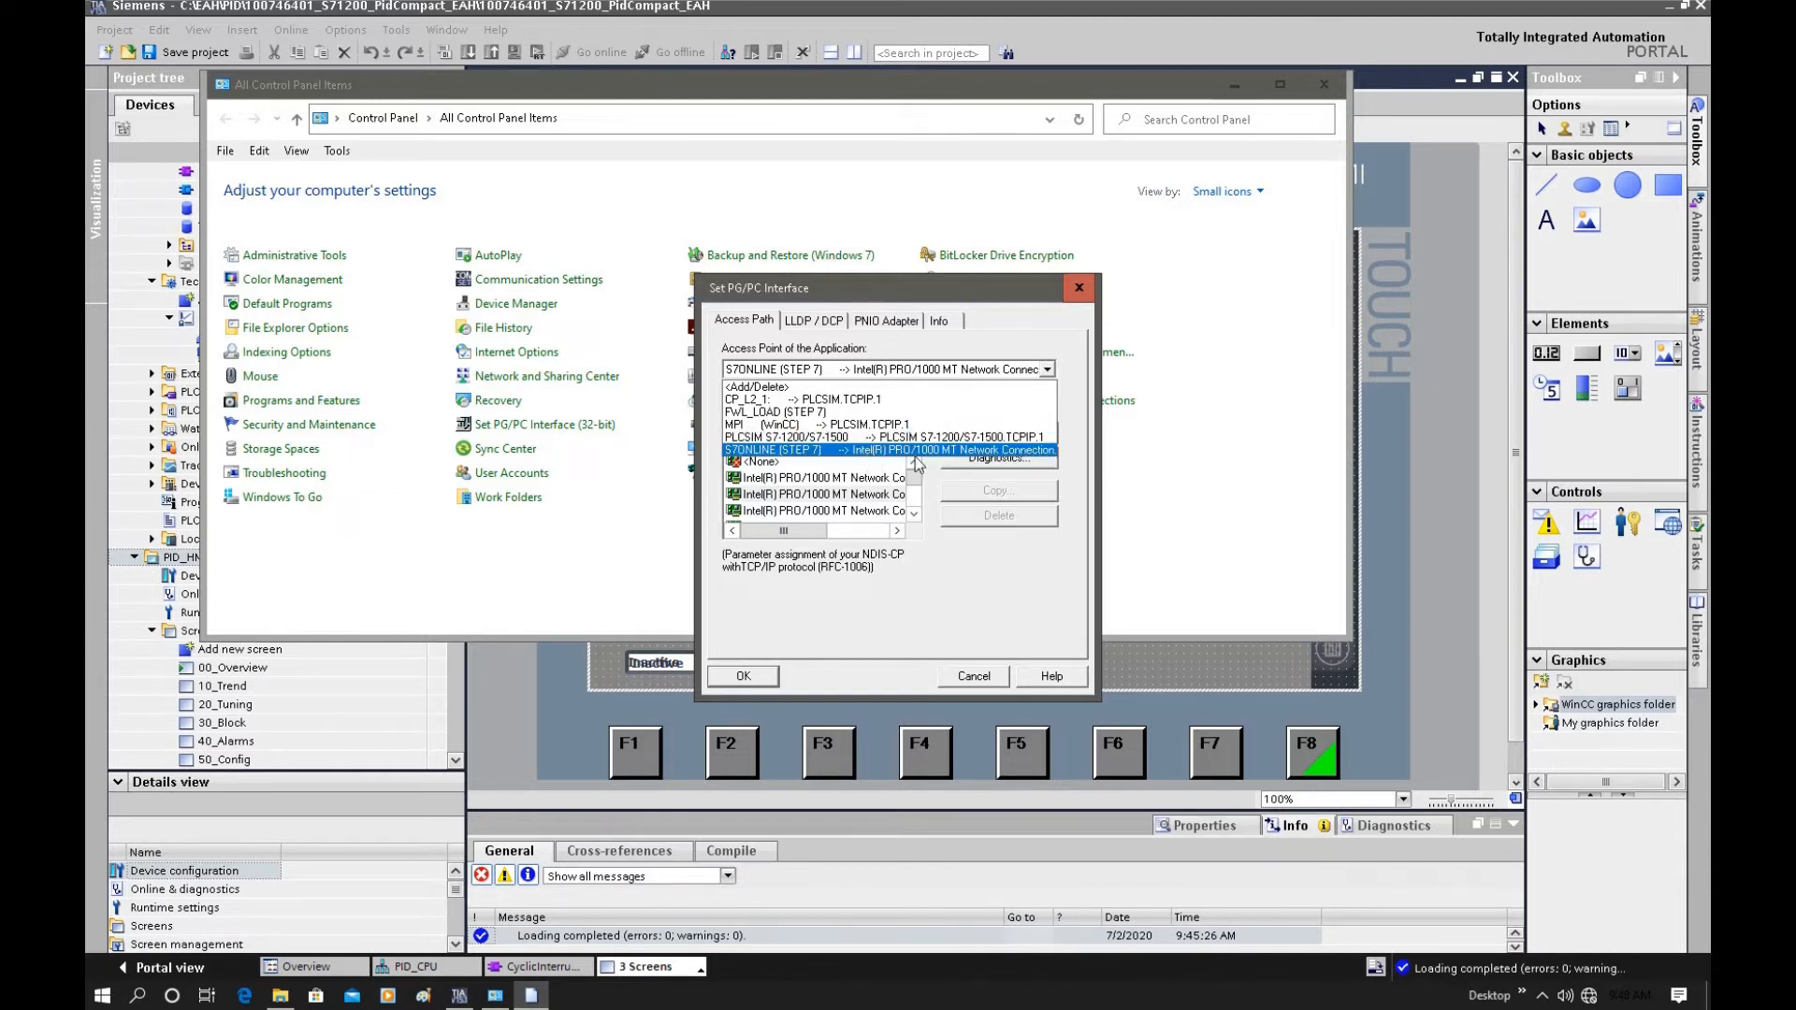
pyautogui.click(1033, 458)
pyautogui.moveTo(812, 531); pyautogui.dragTo(874, 531)
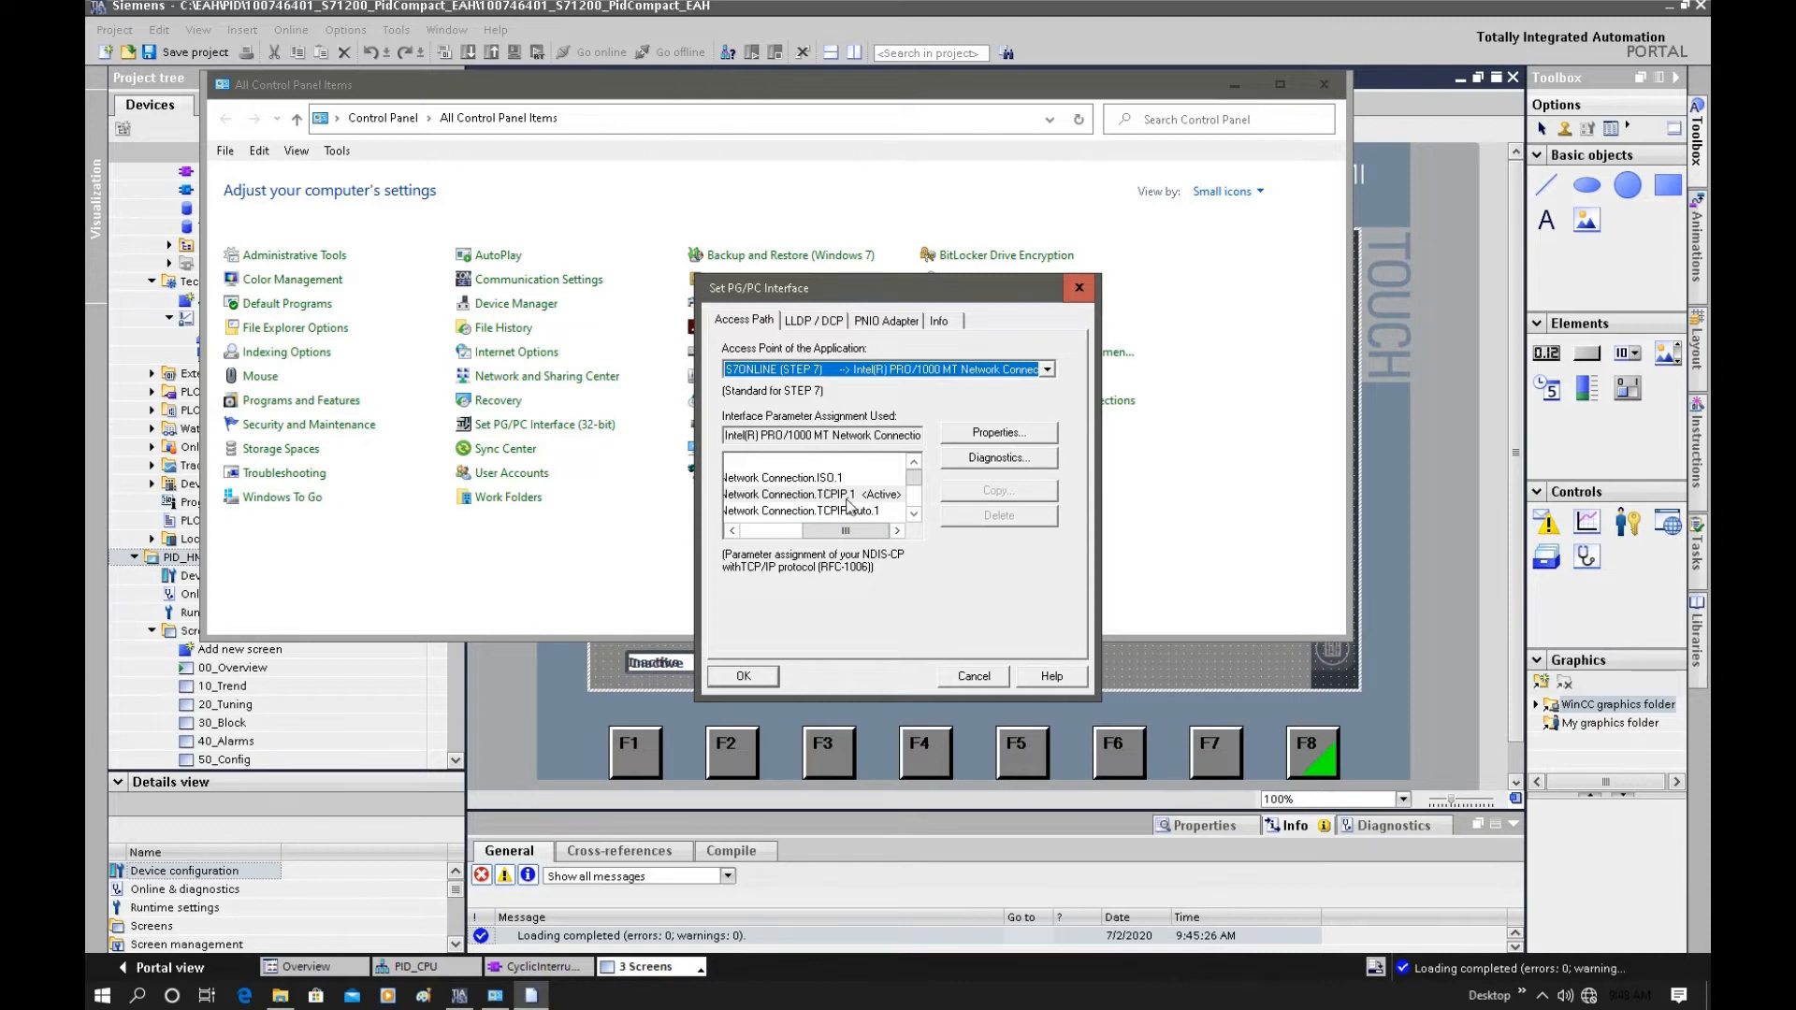
pyautogui.click(745, 675)
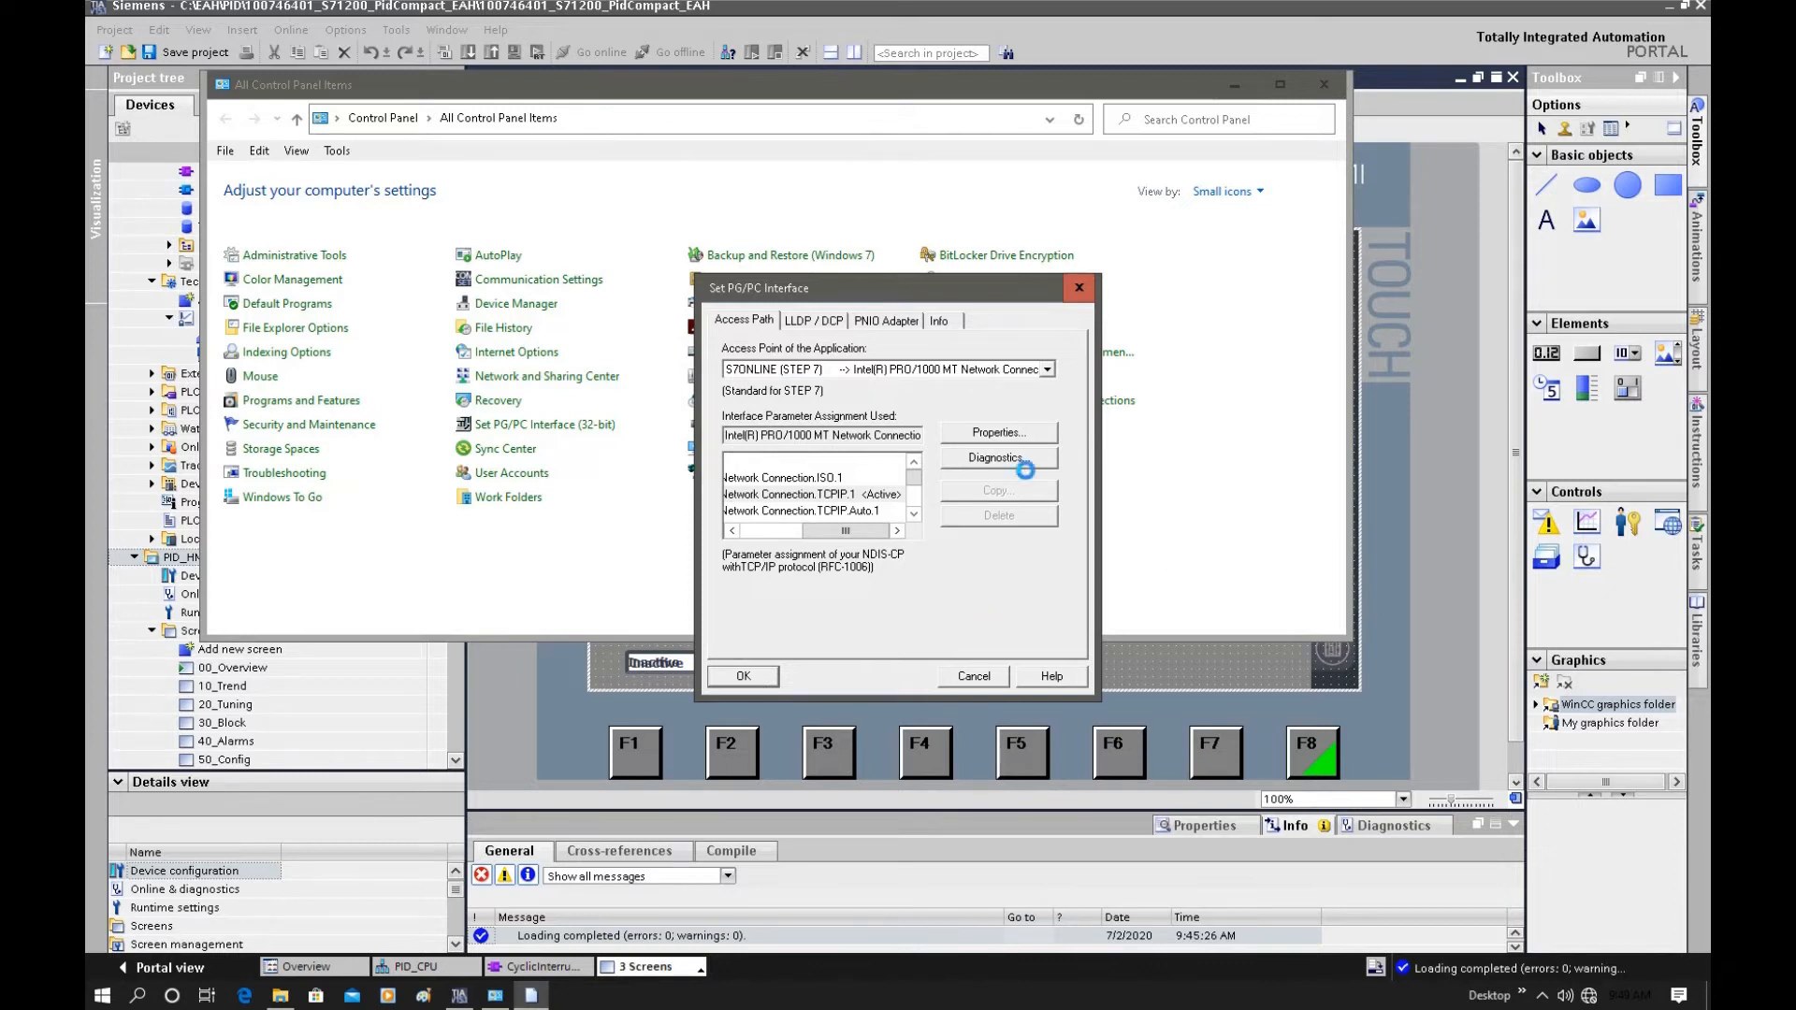
pyautogui.click(1236, 87)
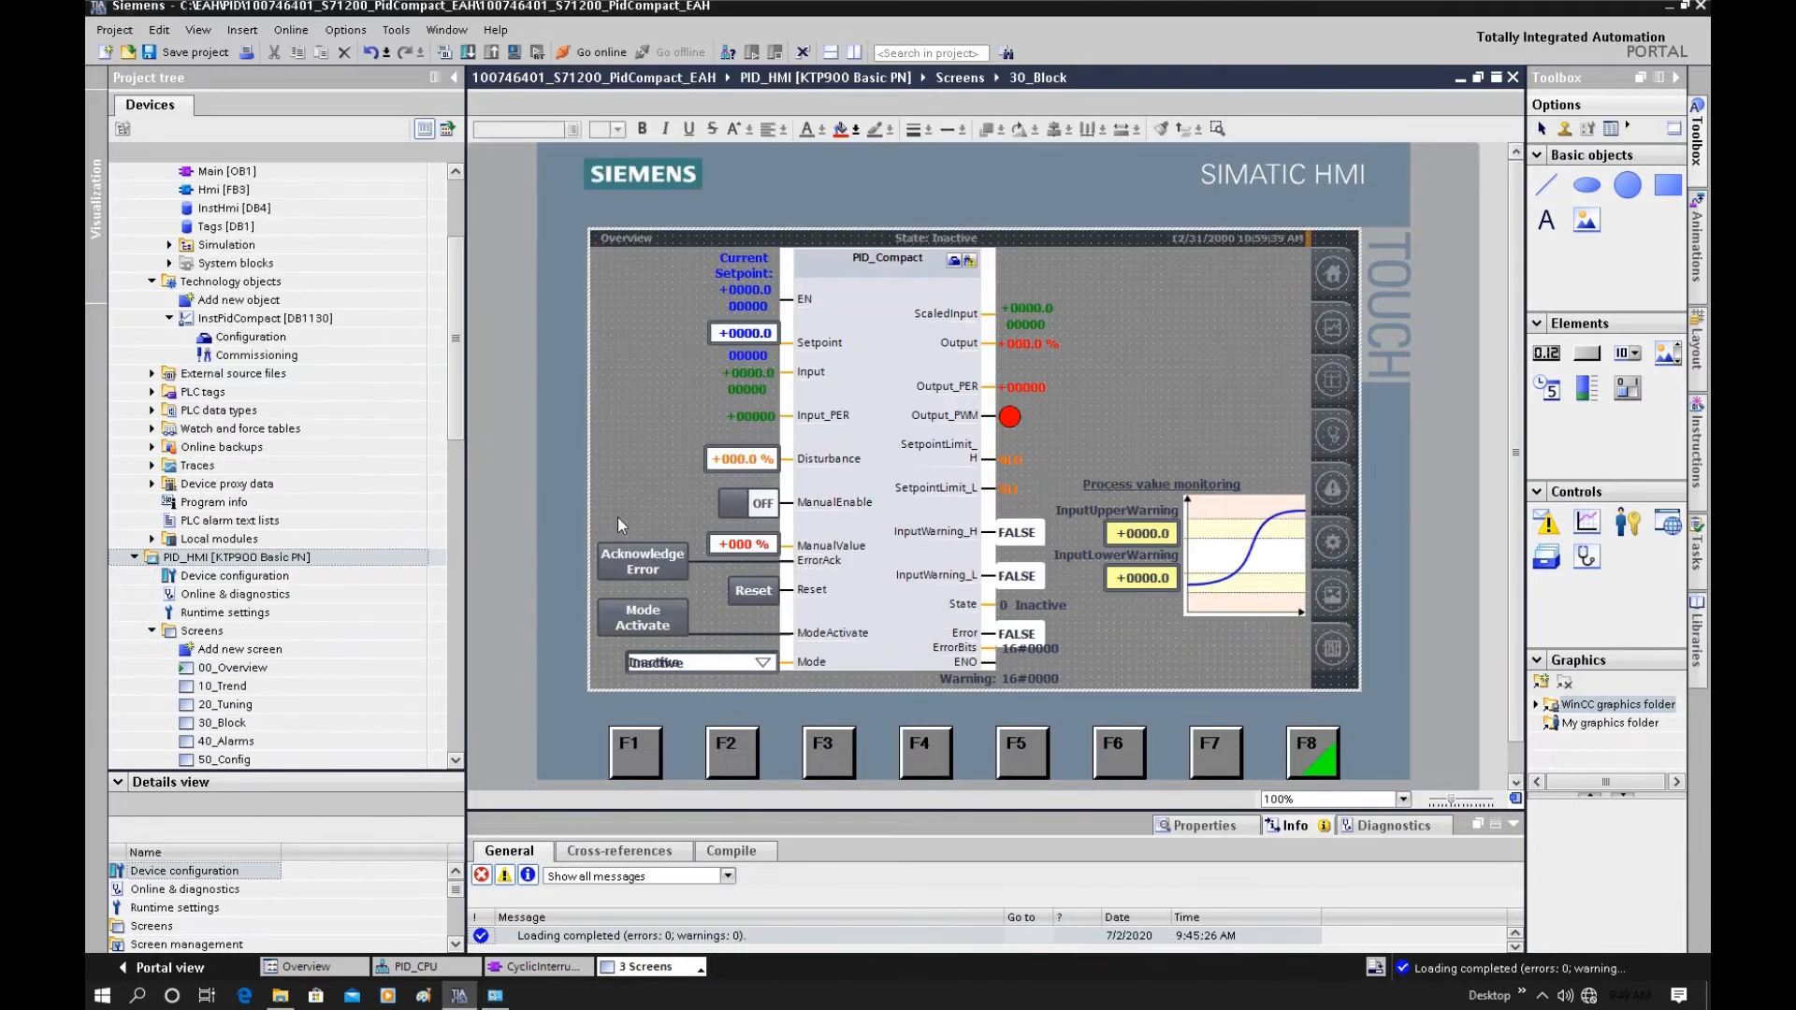
# - Compile the PID_HMI panel and start its runtime simulation
pyautogui.click(282, 559)
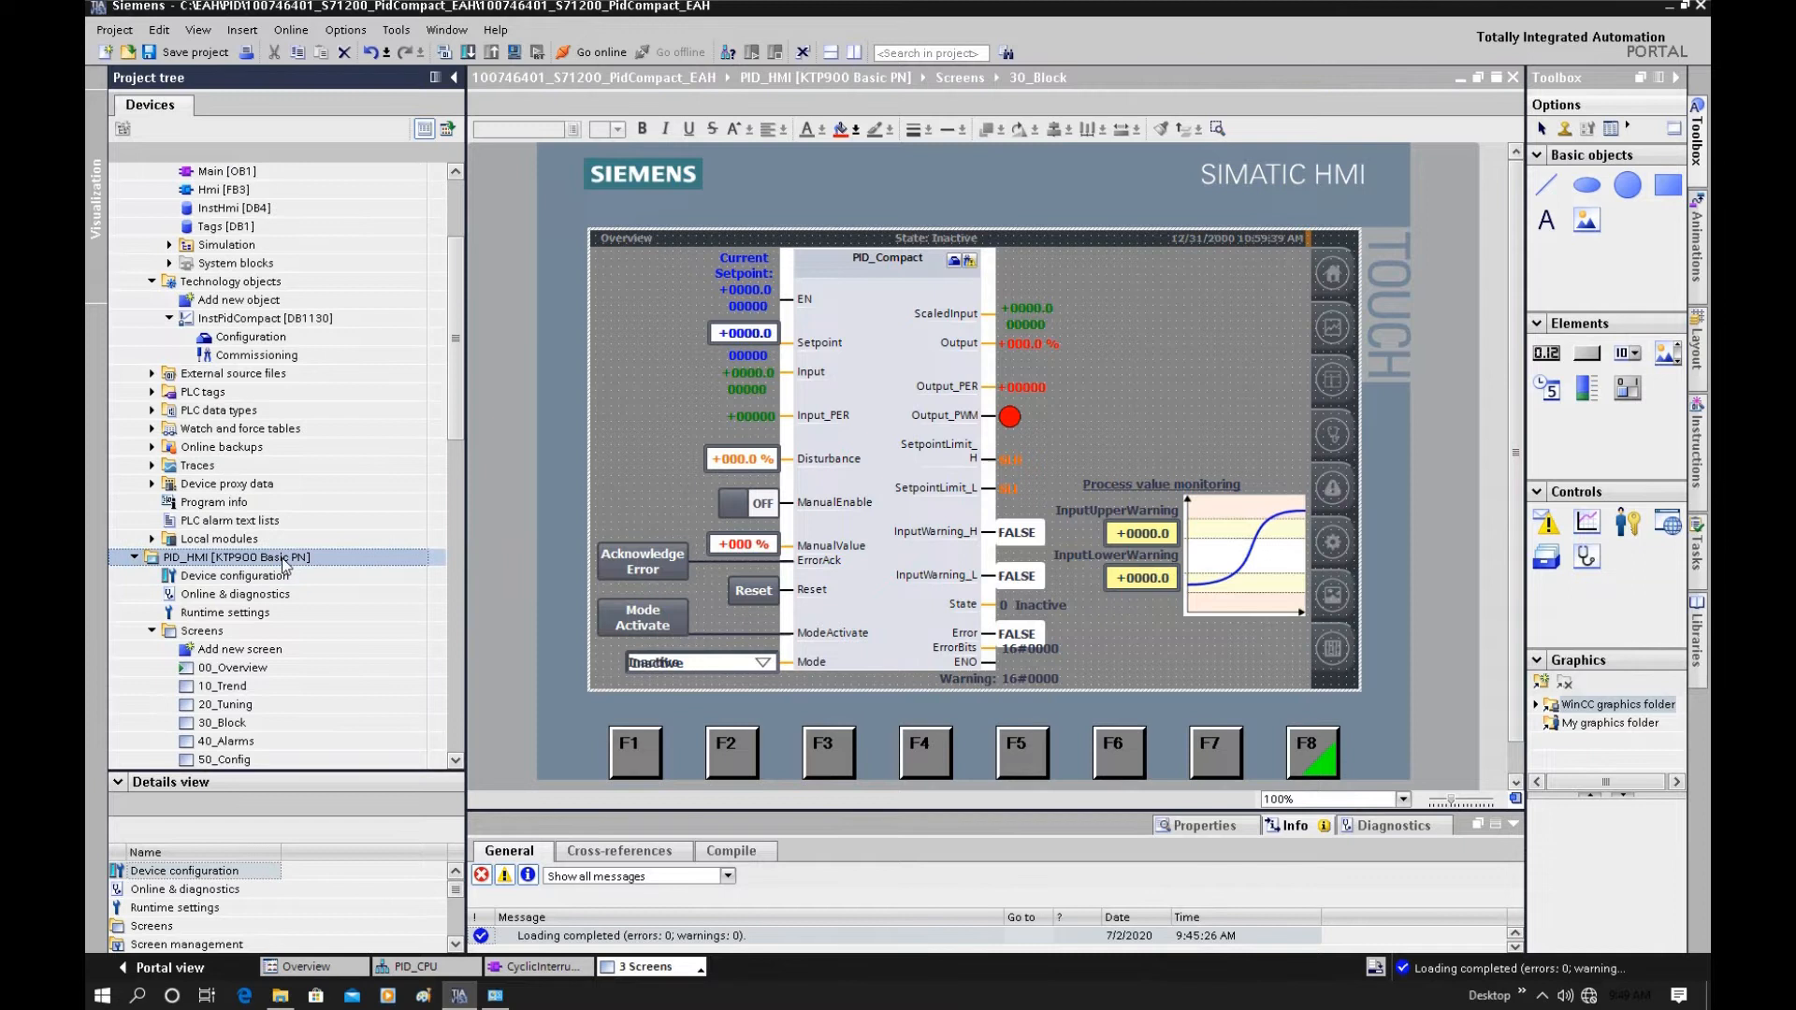
pyautogui.click(444, 52)
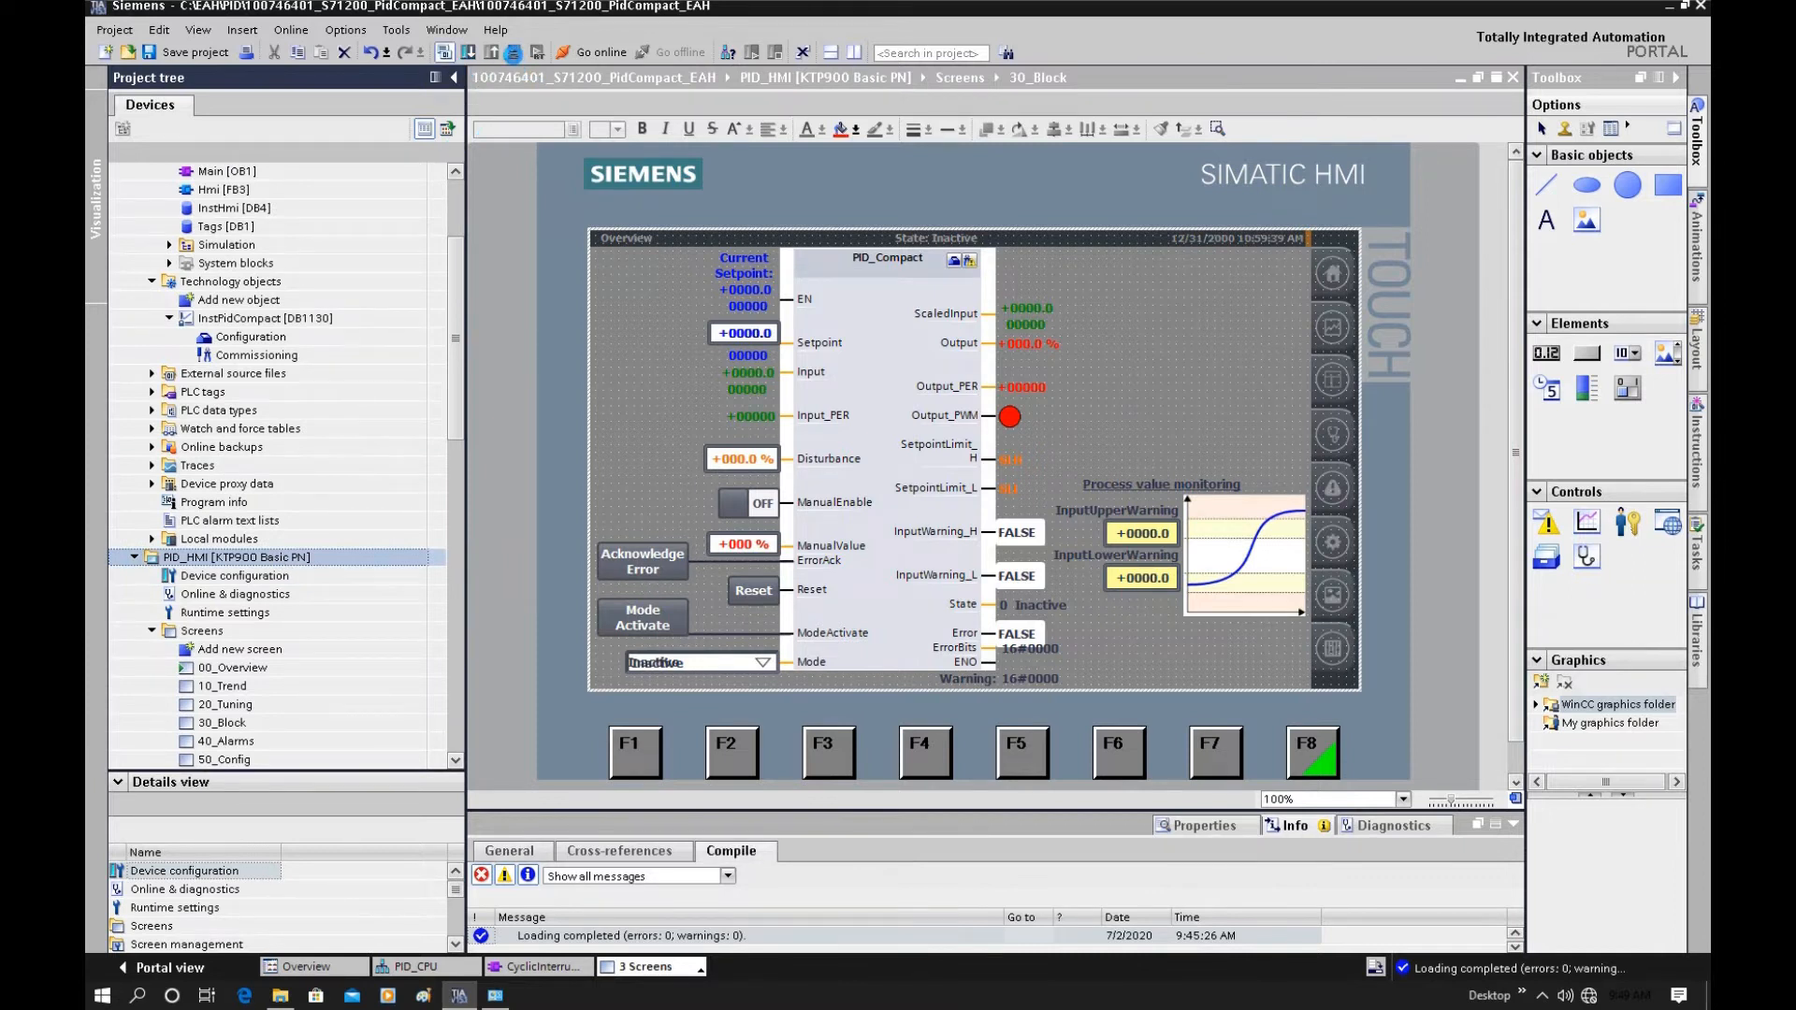
pyautogui.click(513, 53)
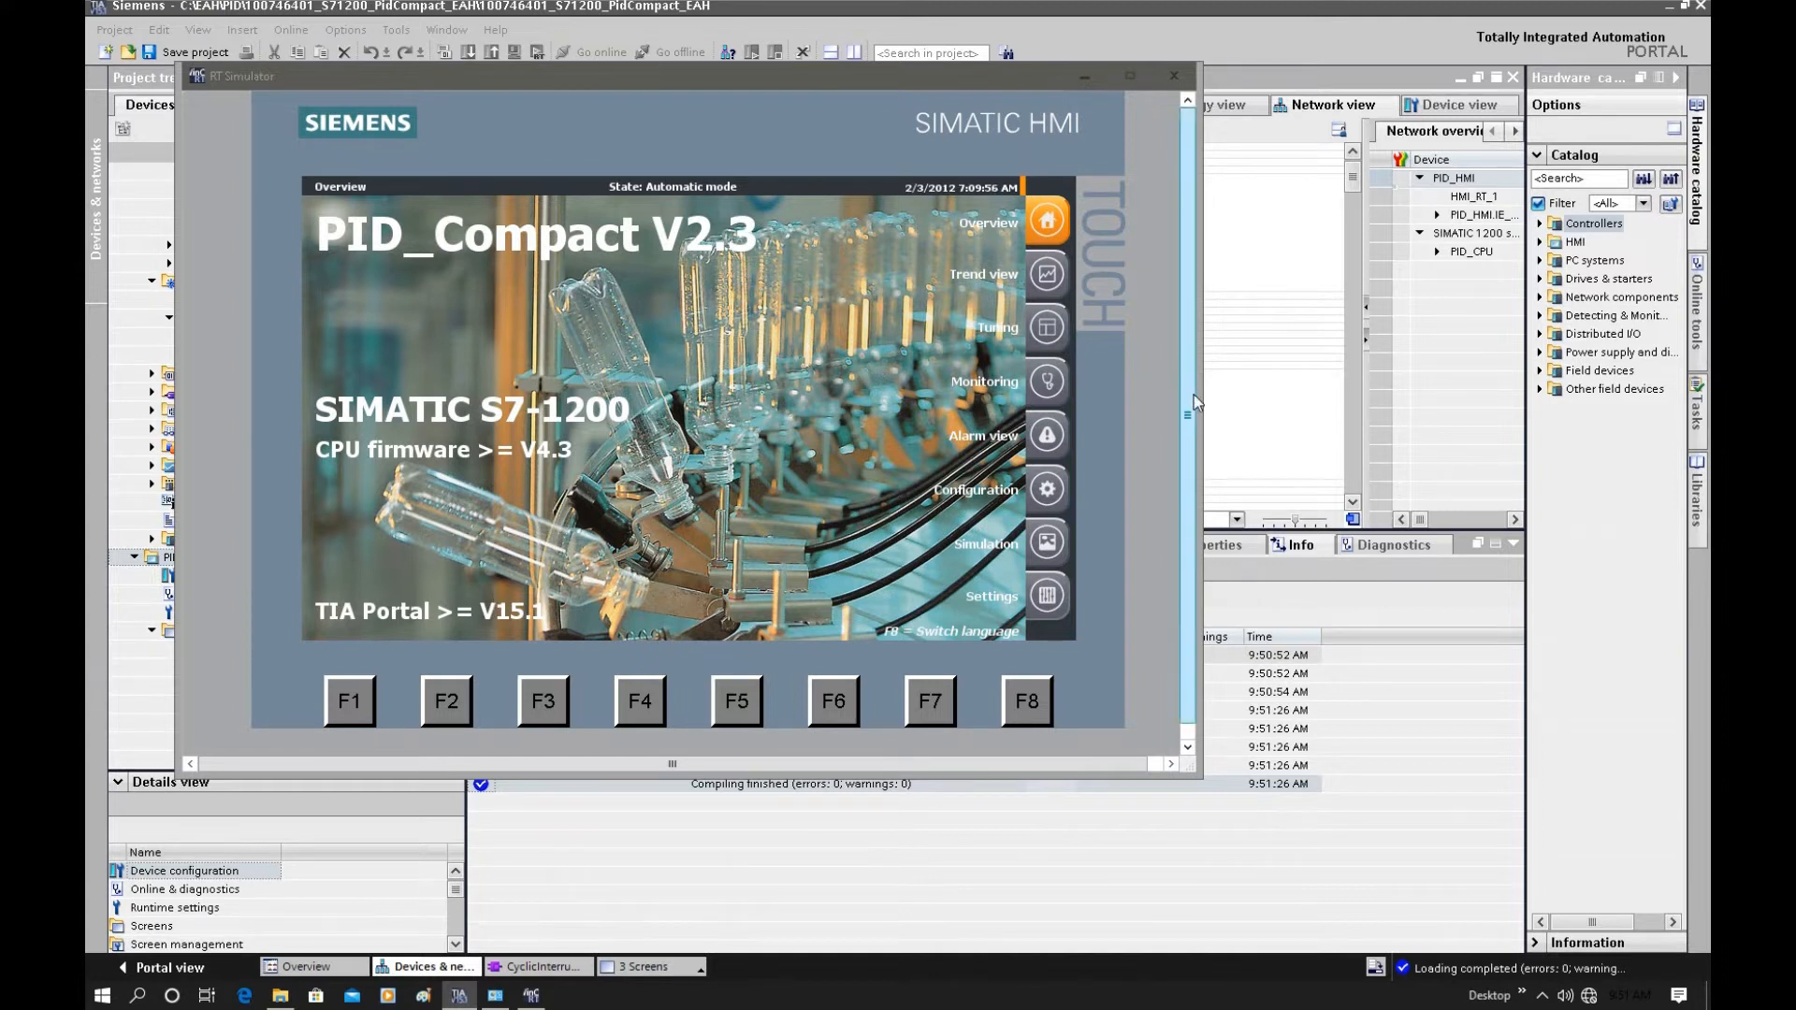
# - Review the trend, settings, simulation, configuration, alarm and monitoring views of the running HMI simulation
pyautogui.click(1046, 273)
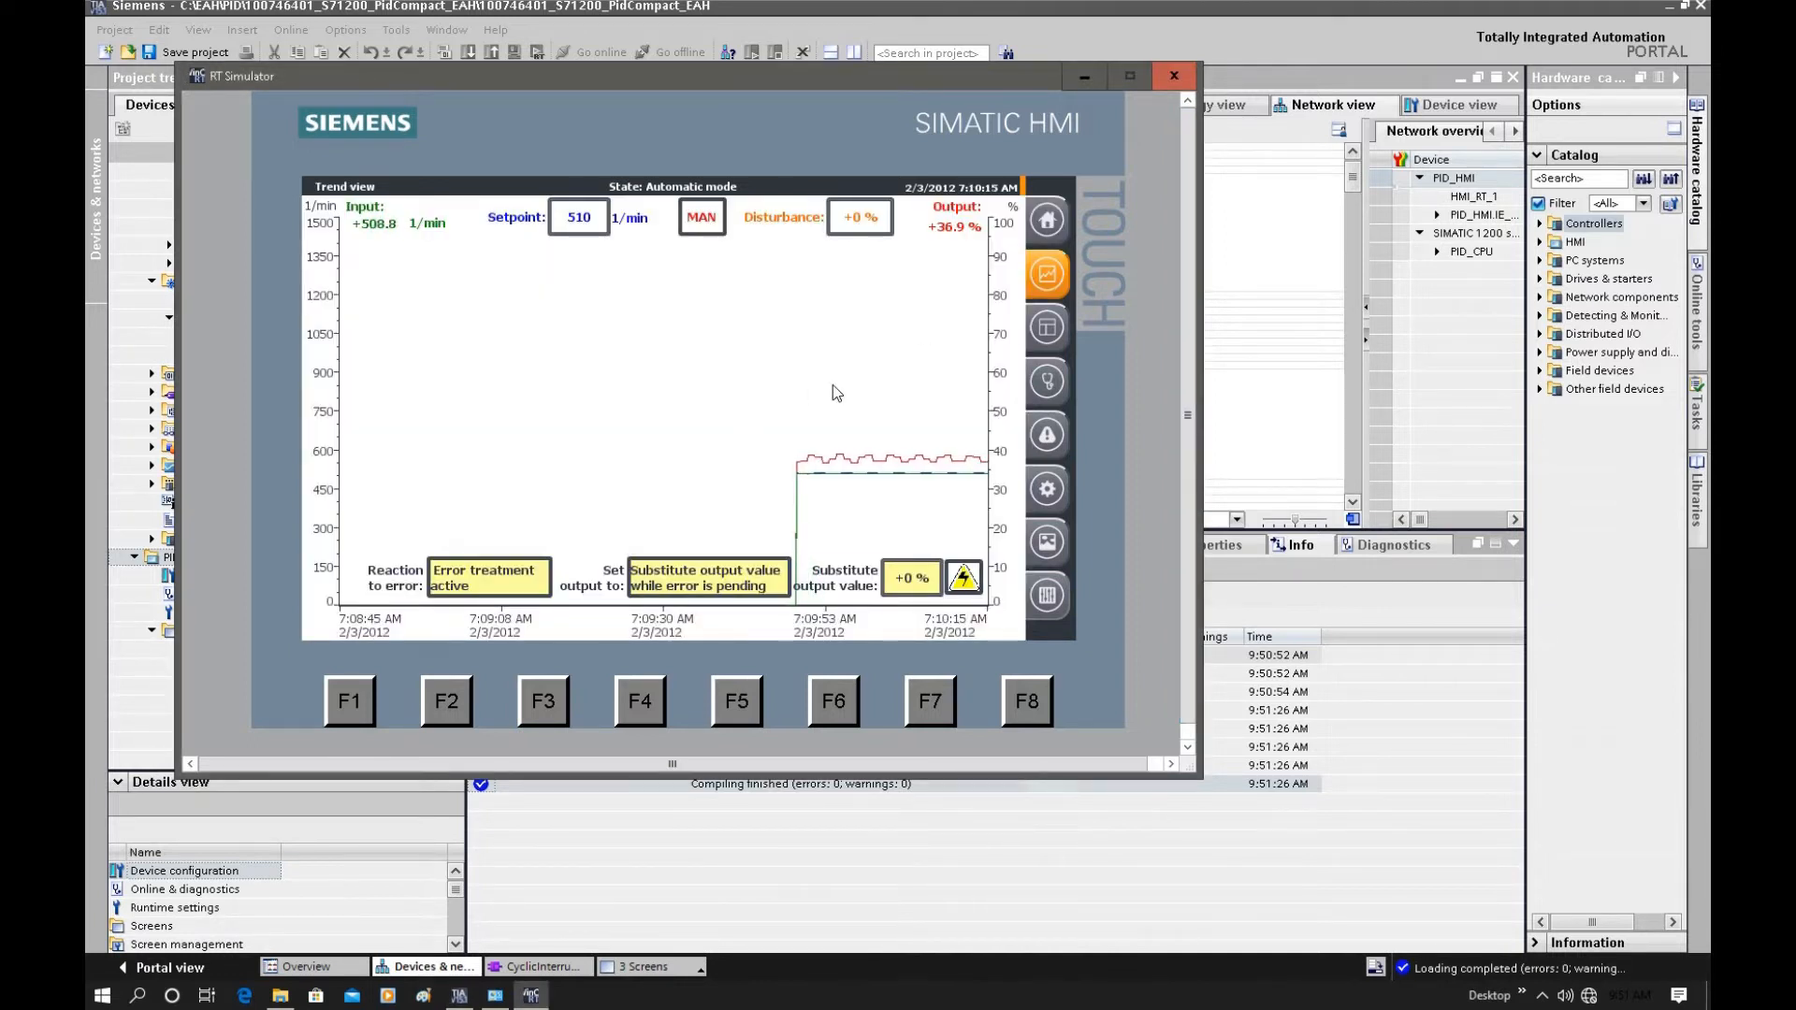
pyautogui.click(1051, 600)
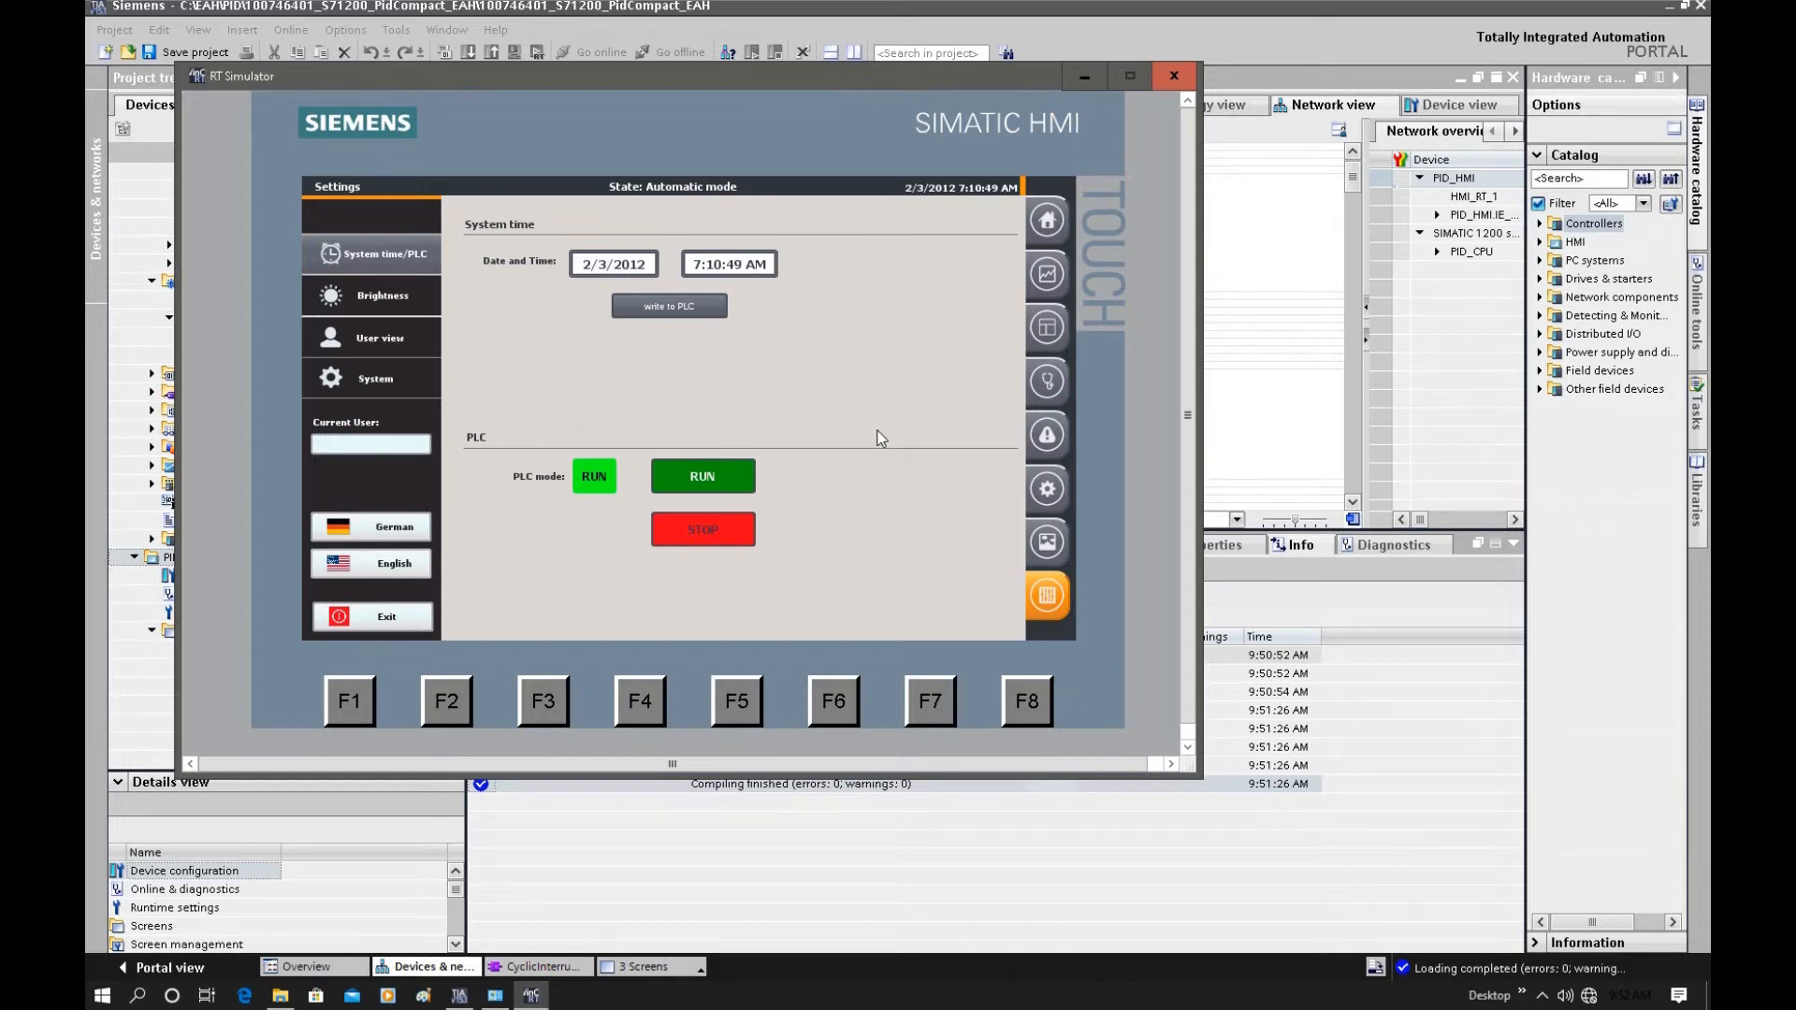
pyautogui.click(1053, 548)
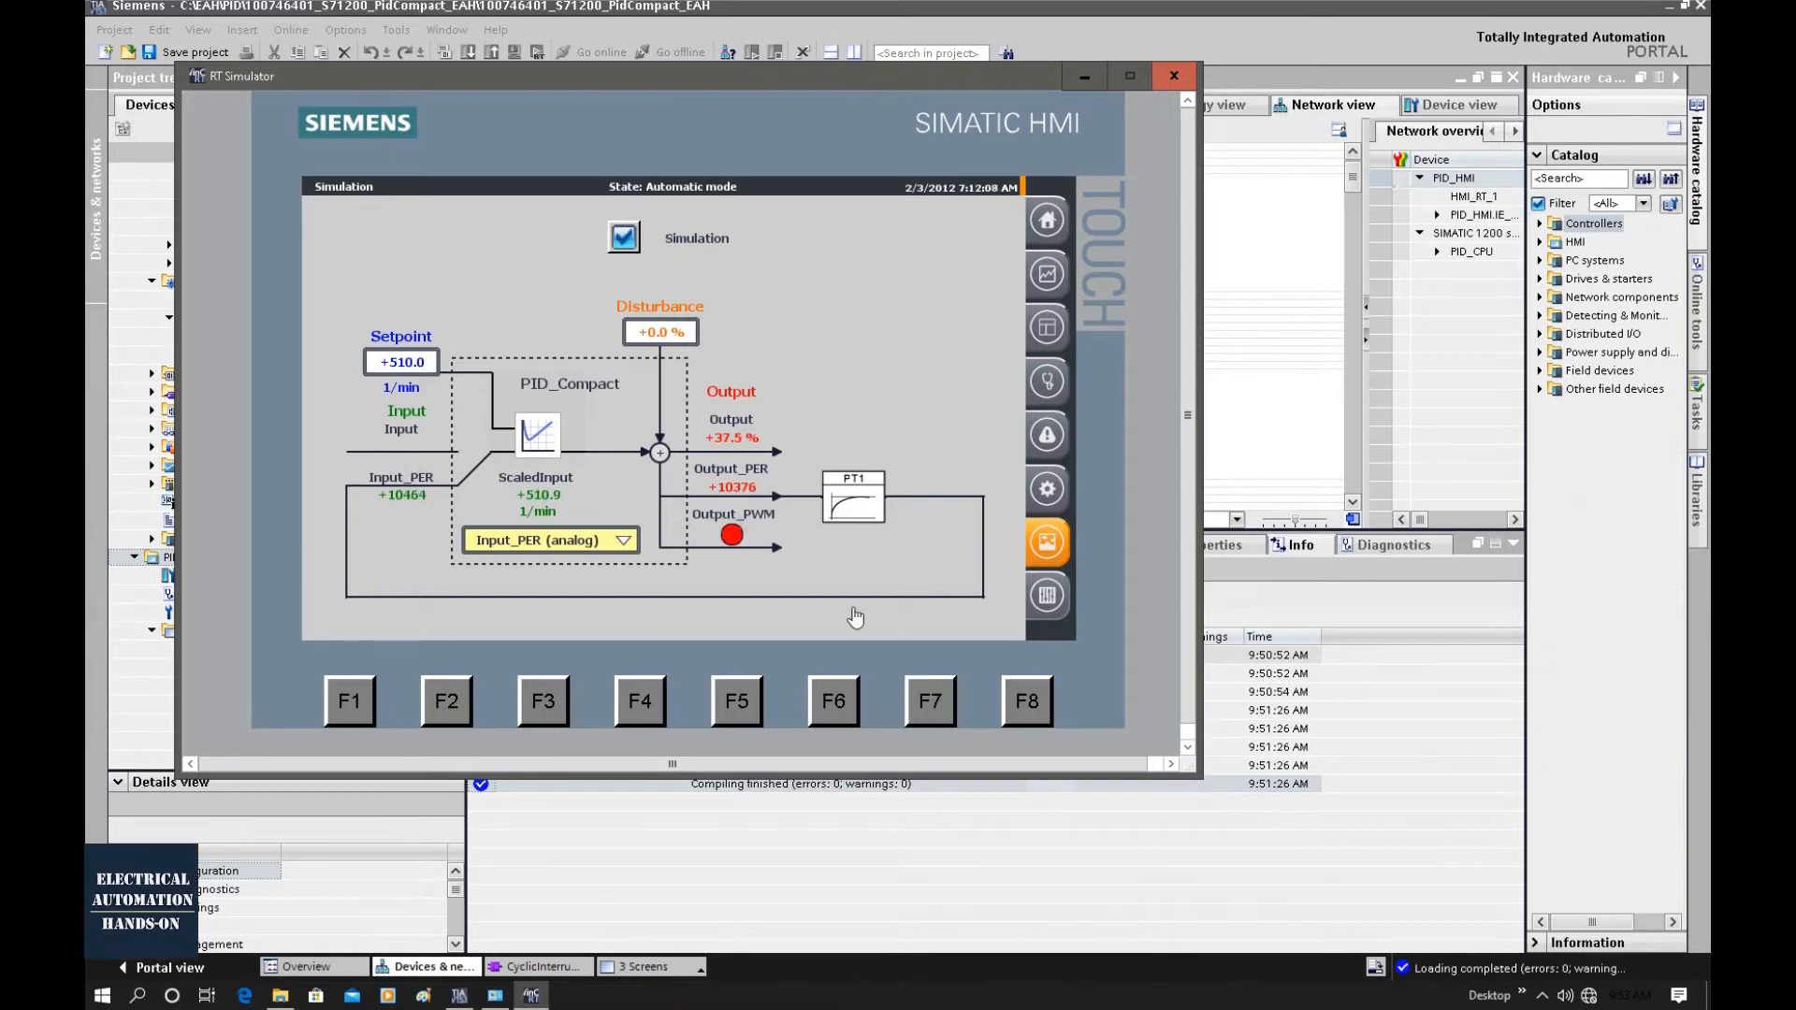
pyautogui.click(1047, 490)
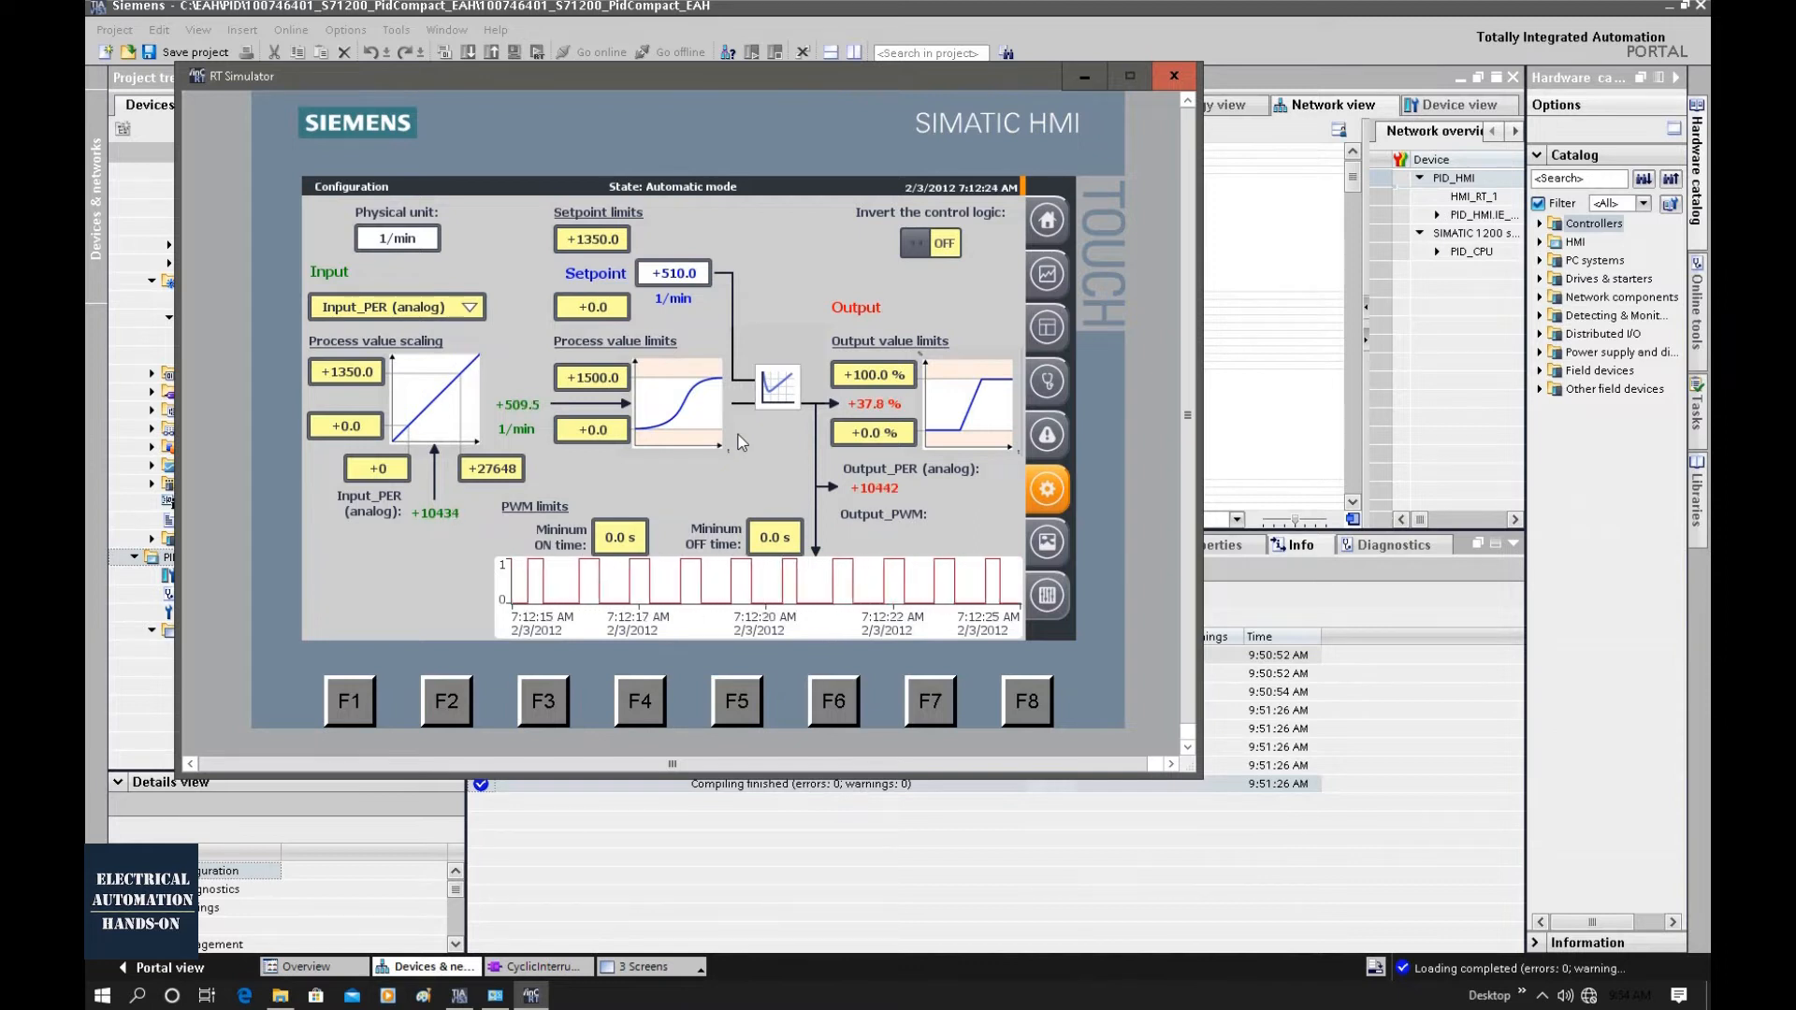
pyautogui.click(1047, 433)
pyautogui.click(1046, 382)
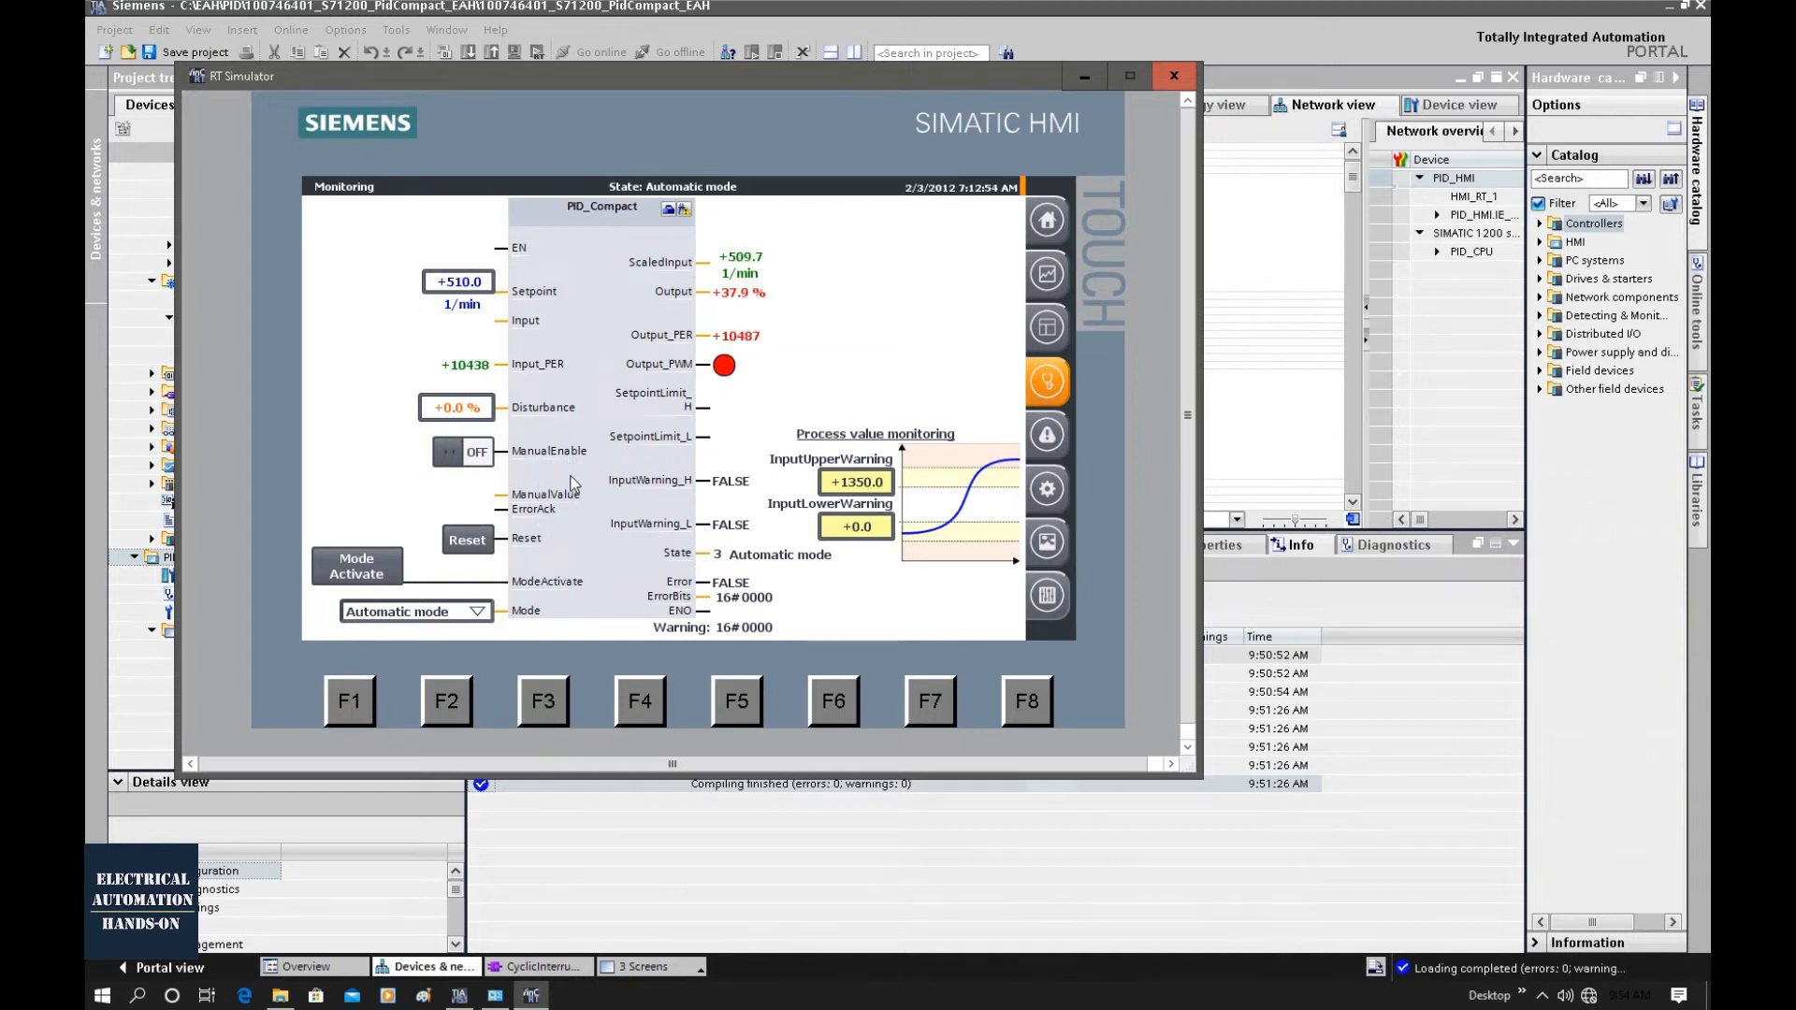
# - Examine the operating modes offered for PID_Compact in the HMI monitoring view, then show the trend with the control parameters
pyautogui.click(484, 611)
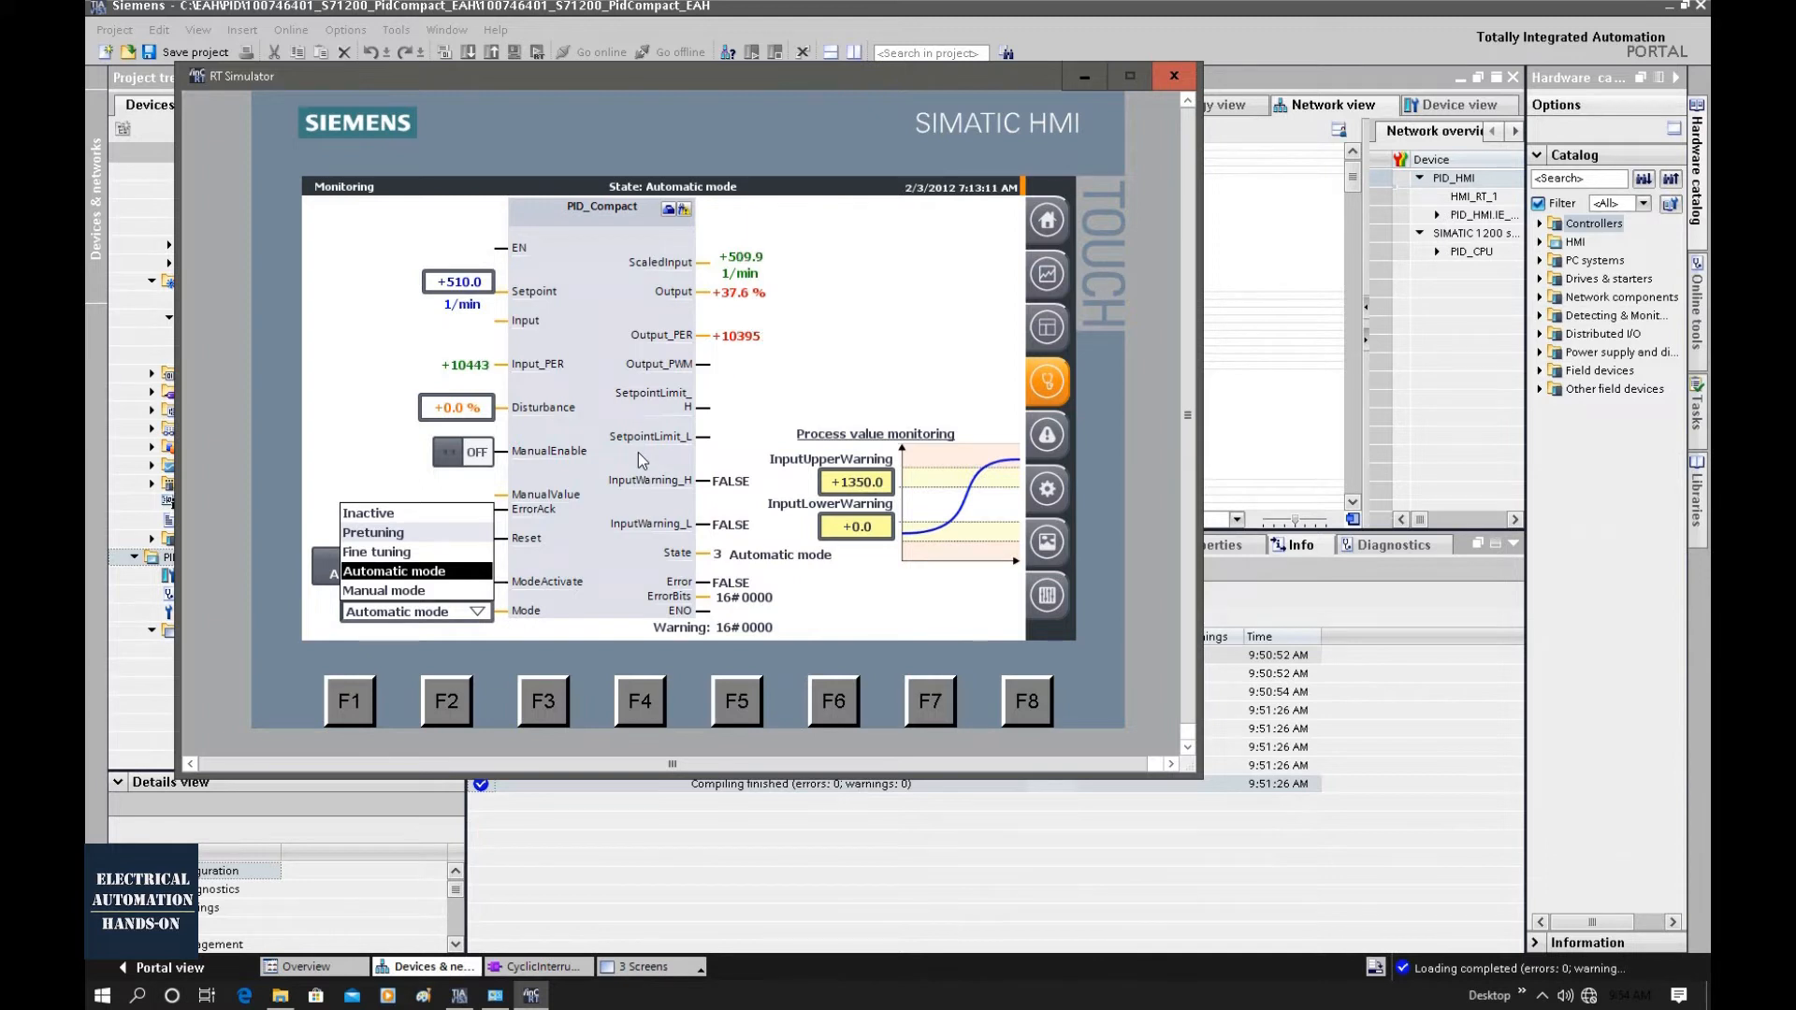
pyautogui.click(641, 460)
pyautogui.click(1047, 329)
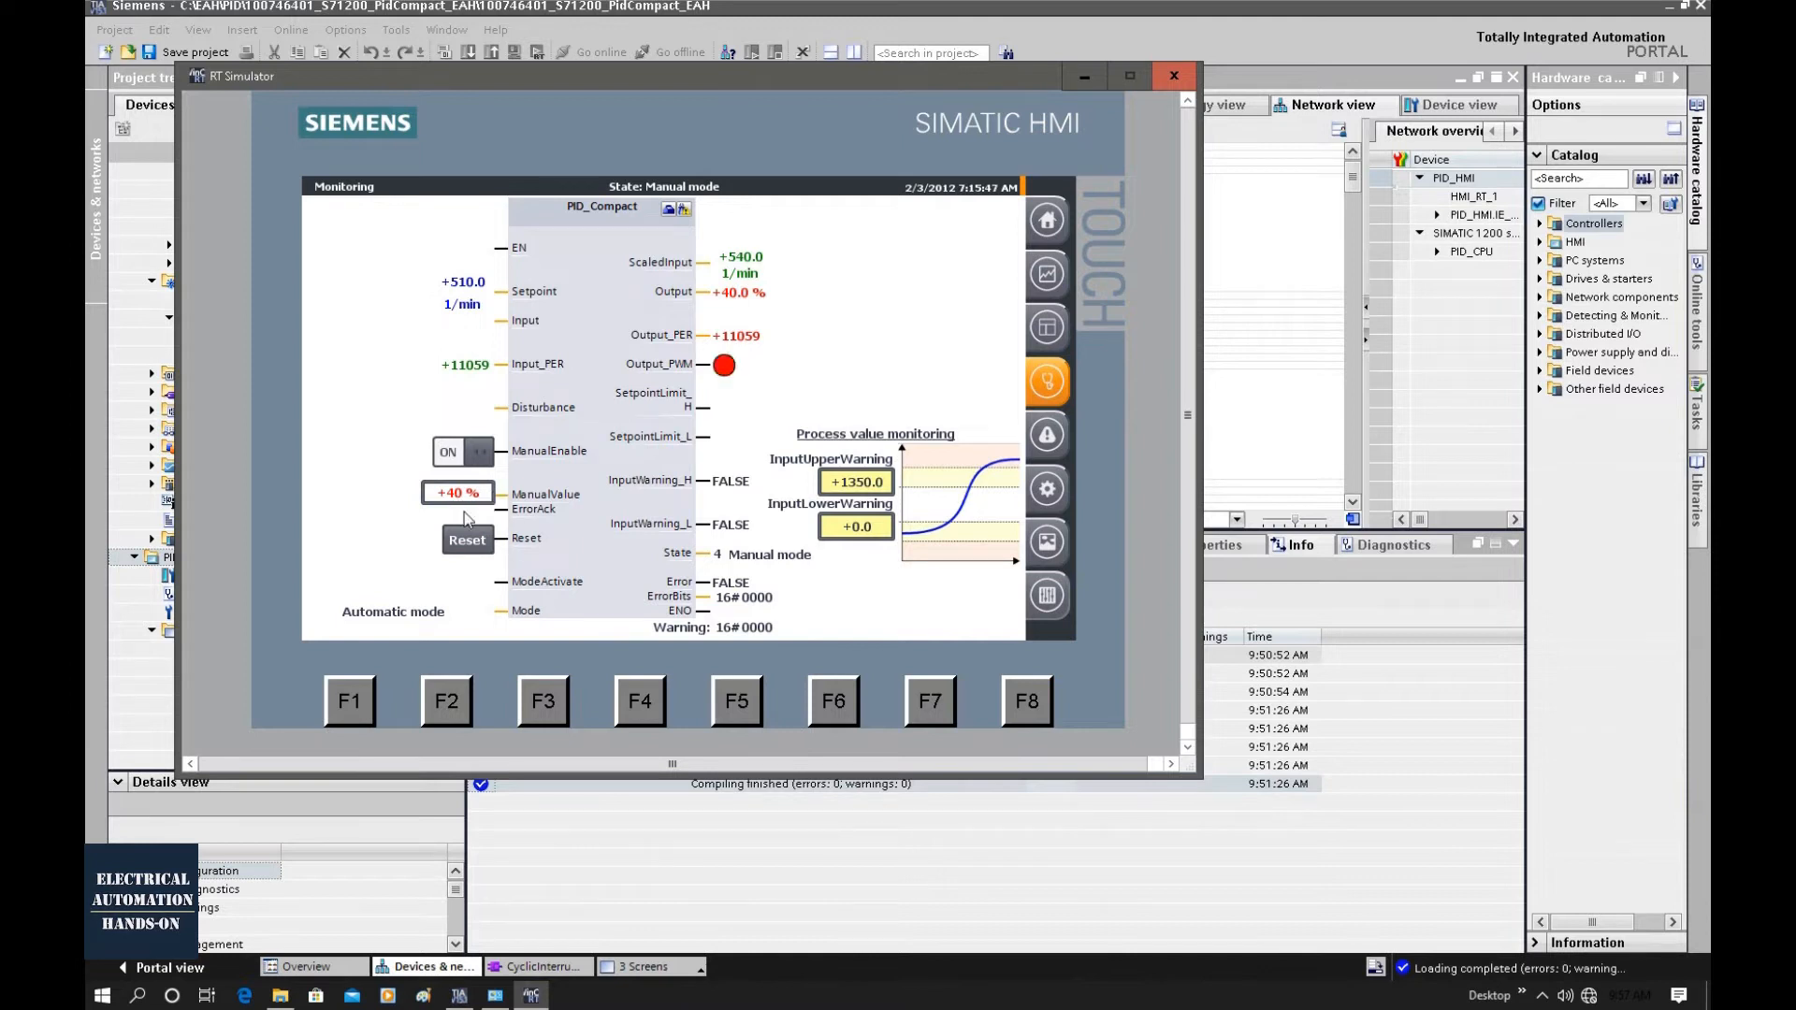
# - Set the PID_Compact ManualValue to 35 % in the monitoring view and show the response in the trend view
pyautogui.click(452, 503)
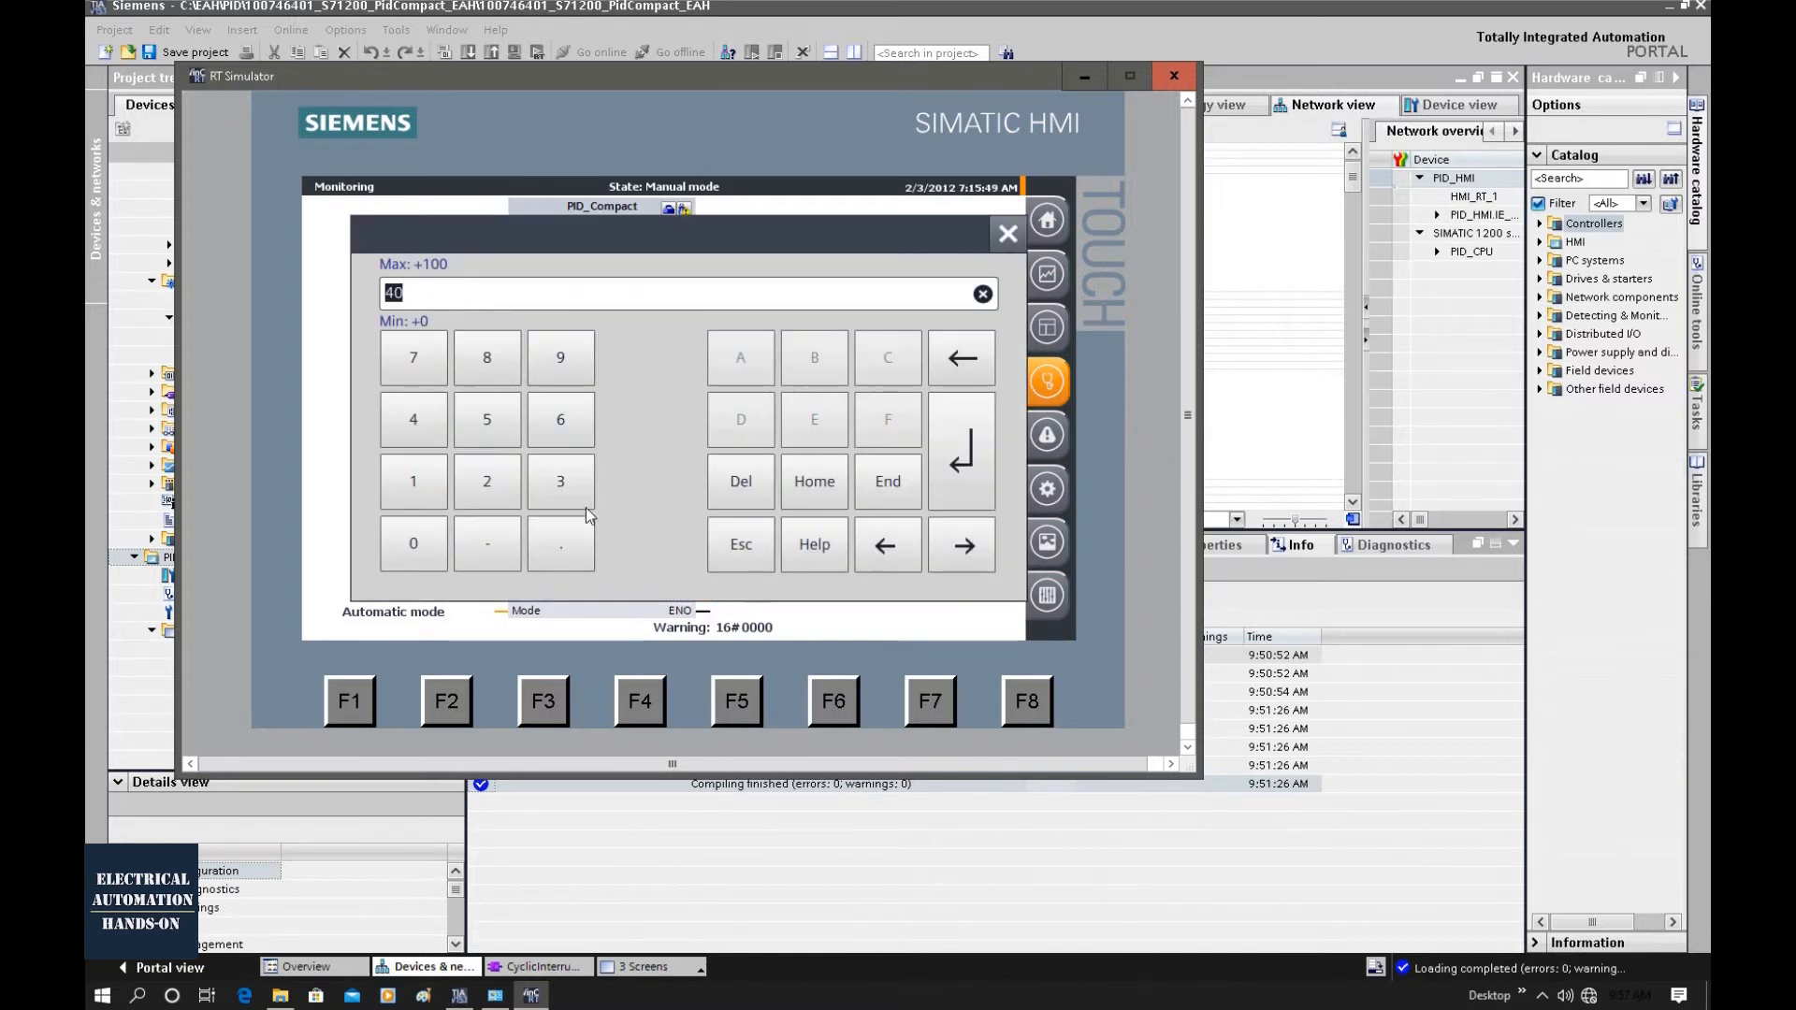
pyautogui.click(558, 483)
pyautogui.click(487, 419)
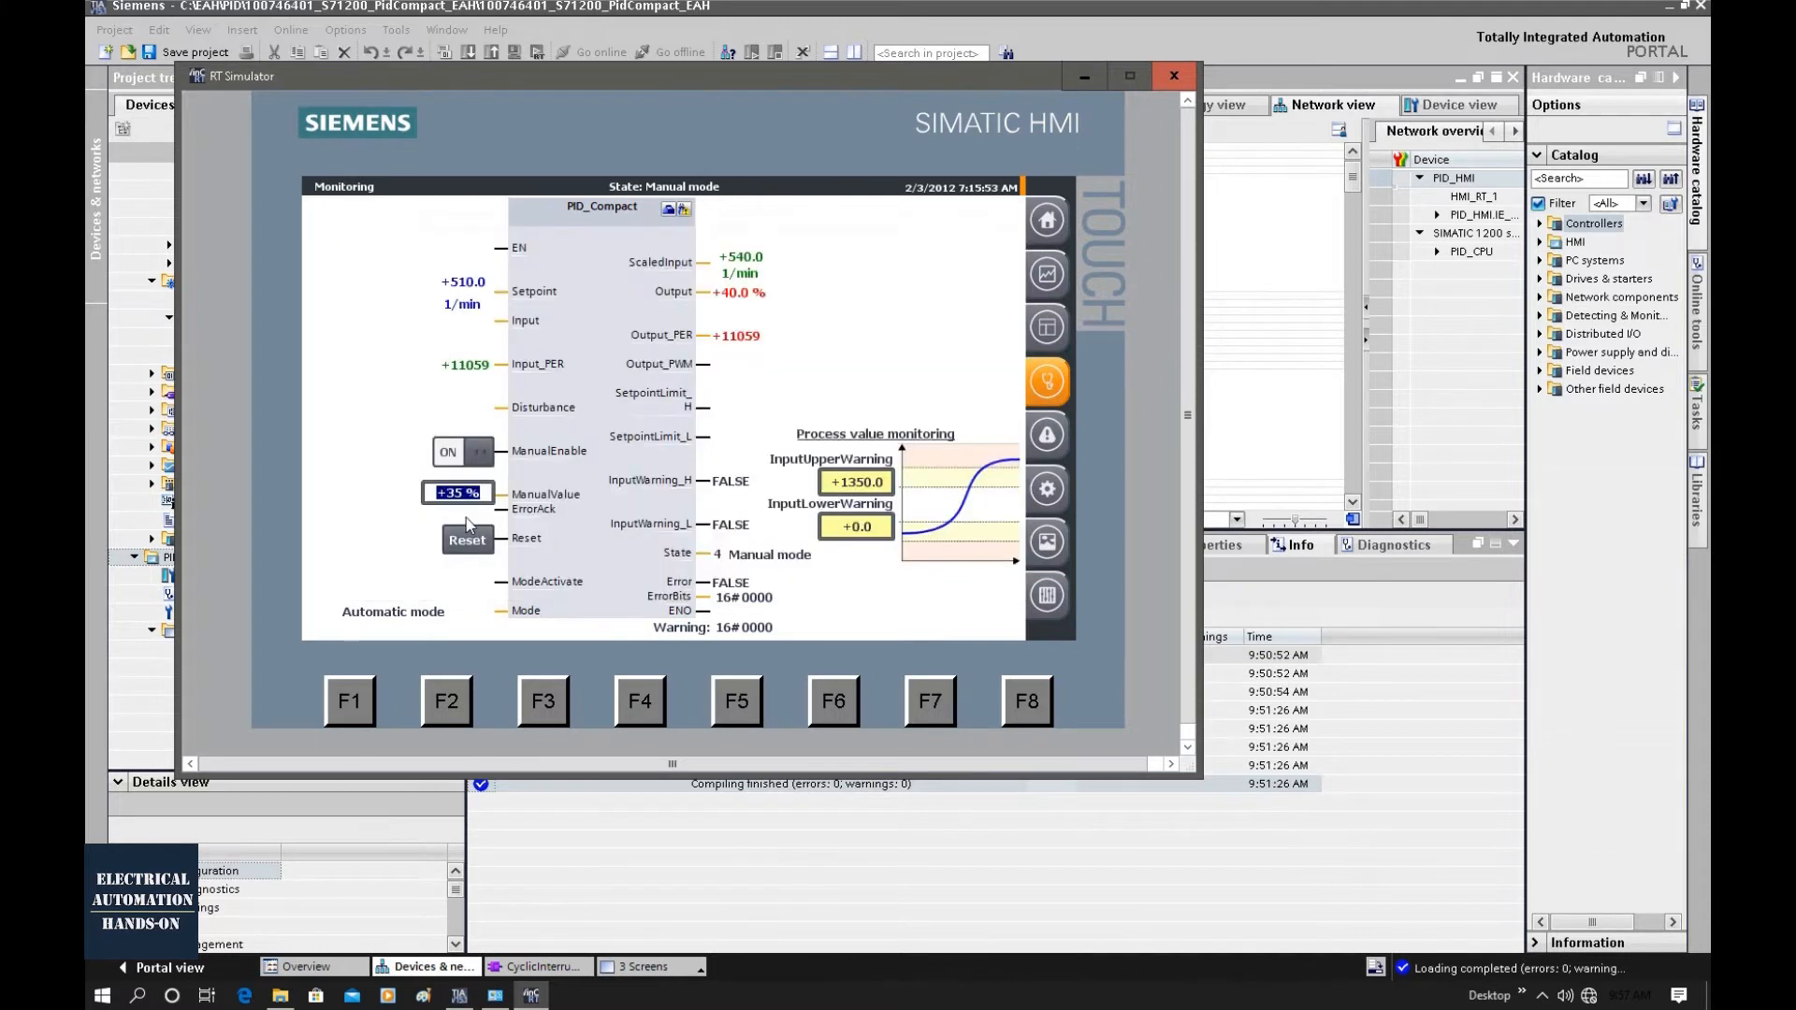
pyautogui.write('3')
pyautogui.click(1054, 332)
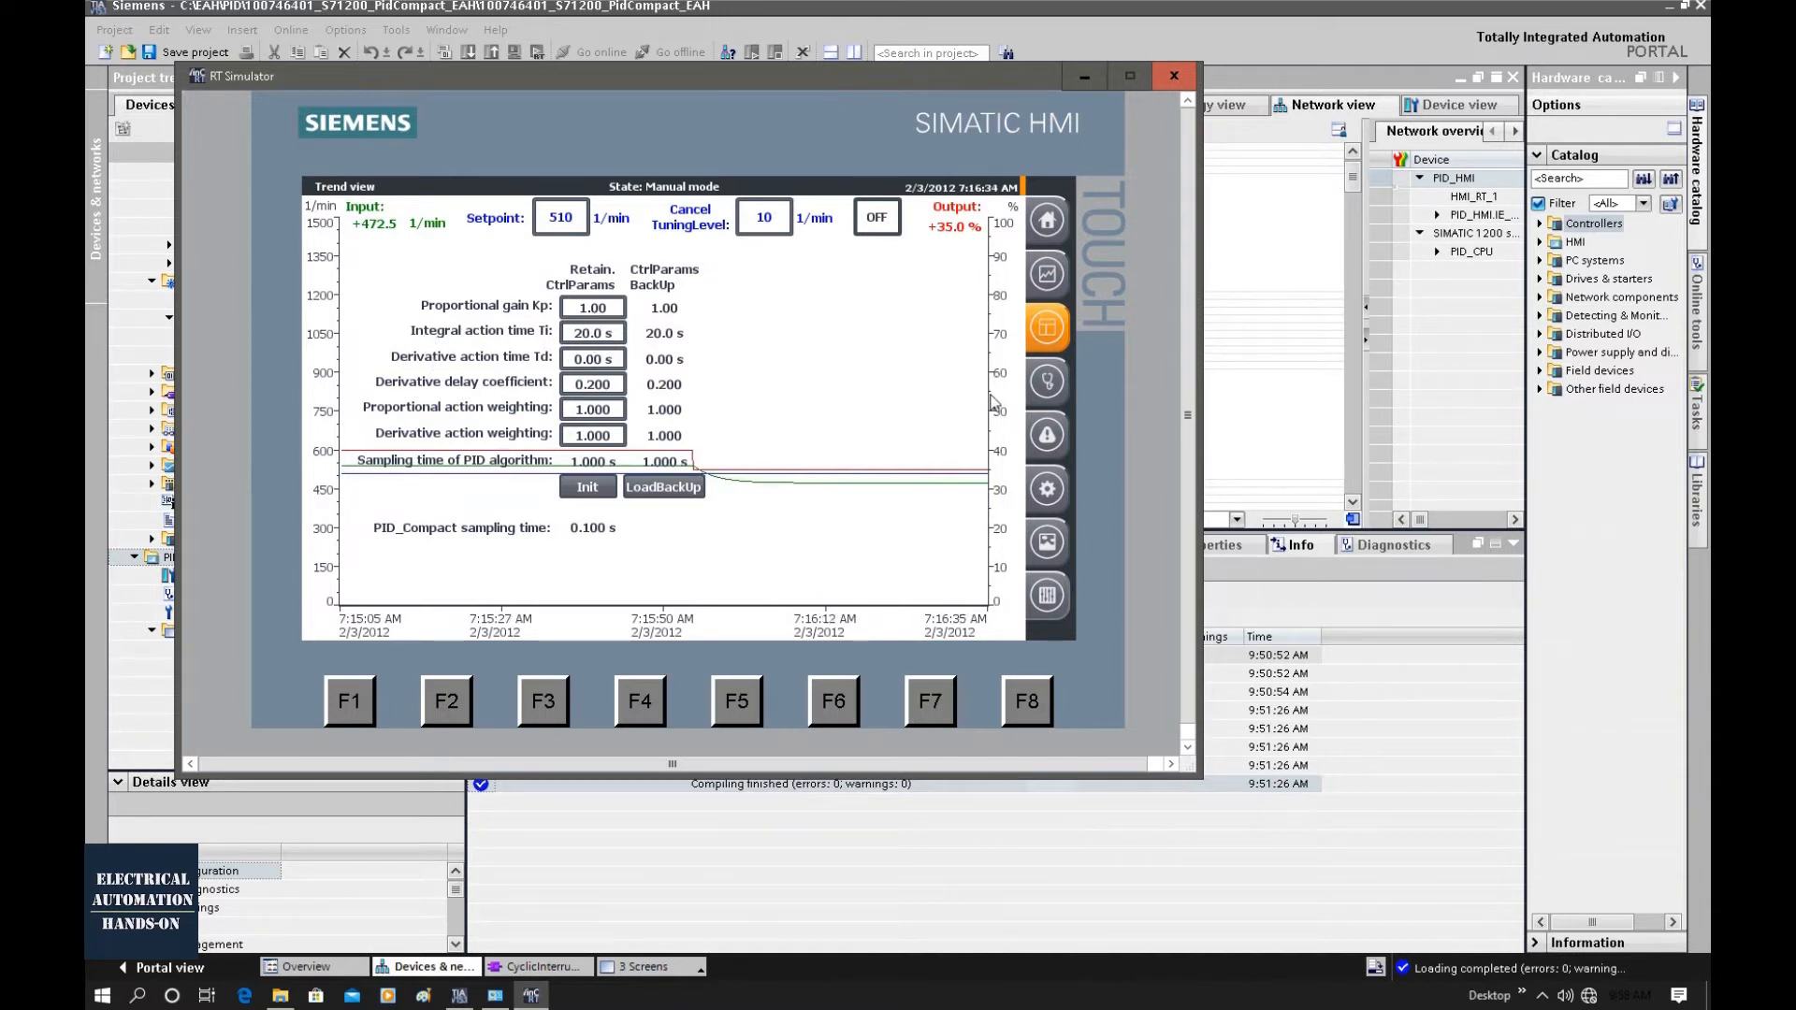
# - Switch ManualEnable off in the monitoring view to return to automatic mode, and show the trend with the control parameters
pyautogui.click(1044, 384)
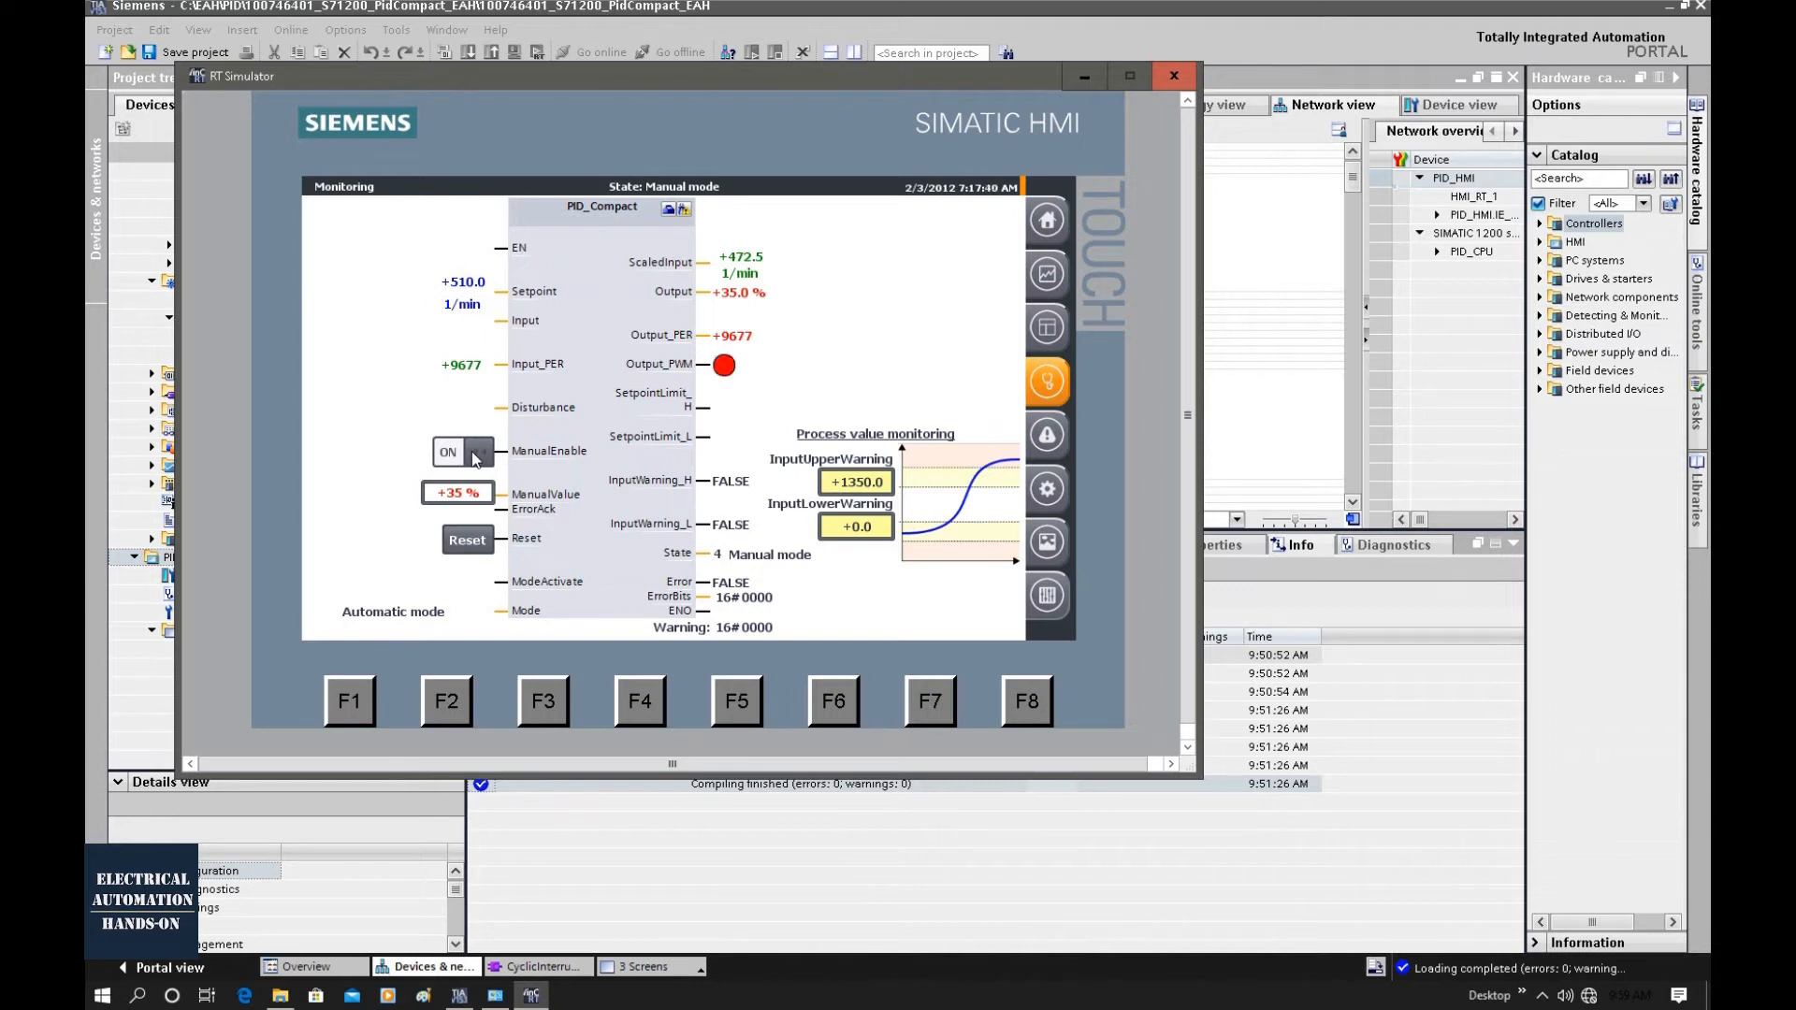
pyautogui.click(475, 459)
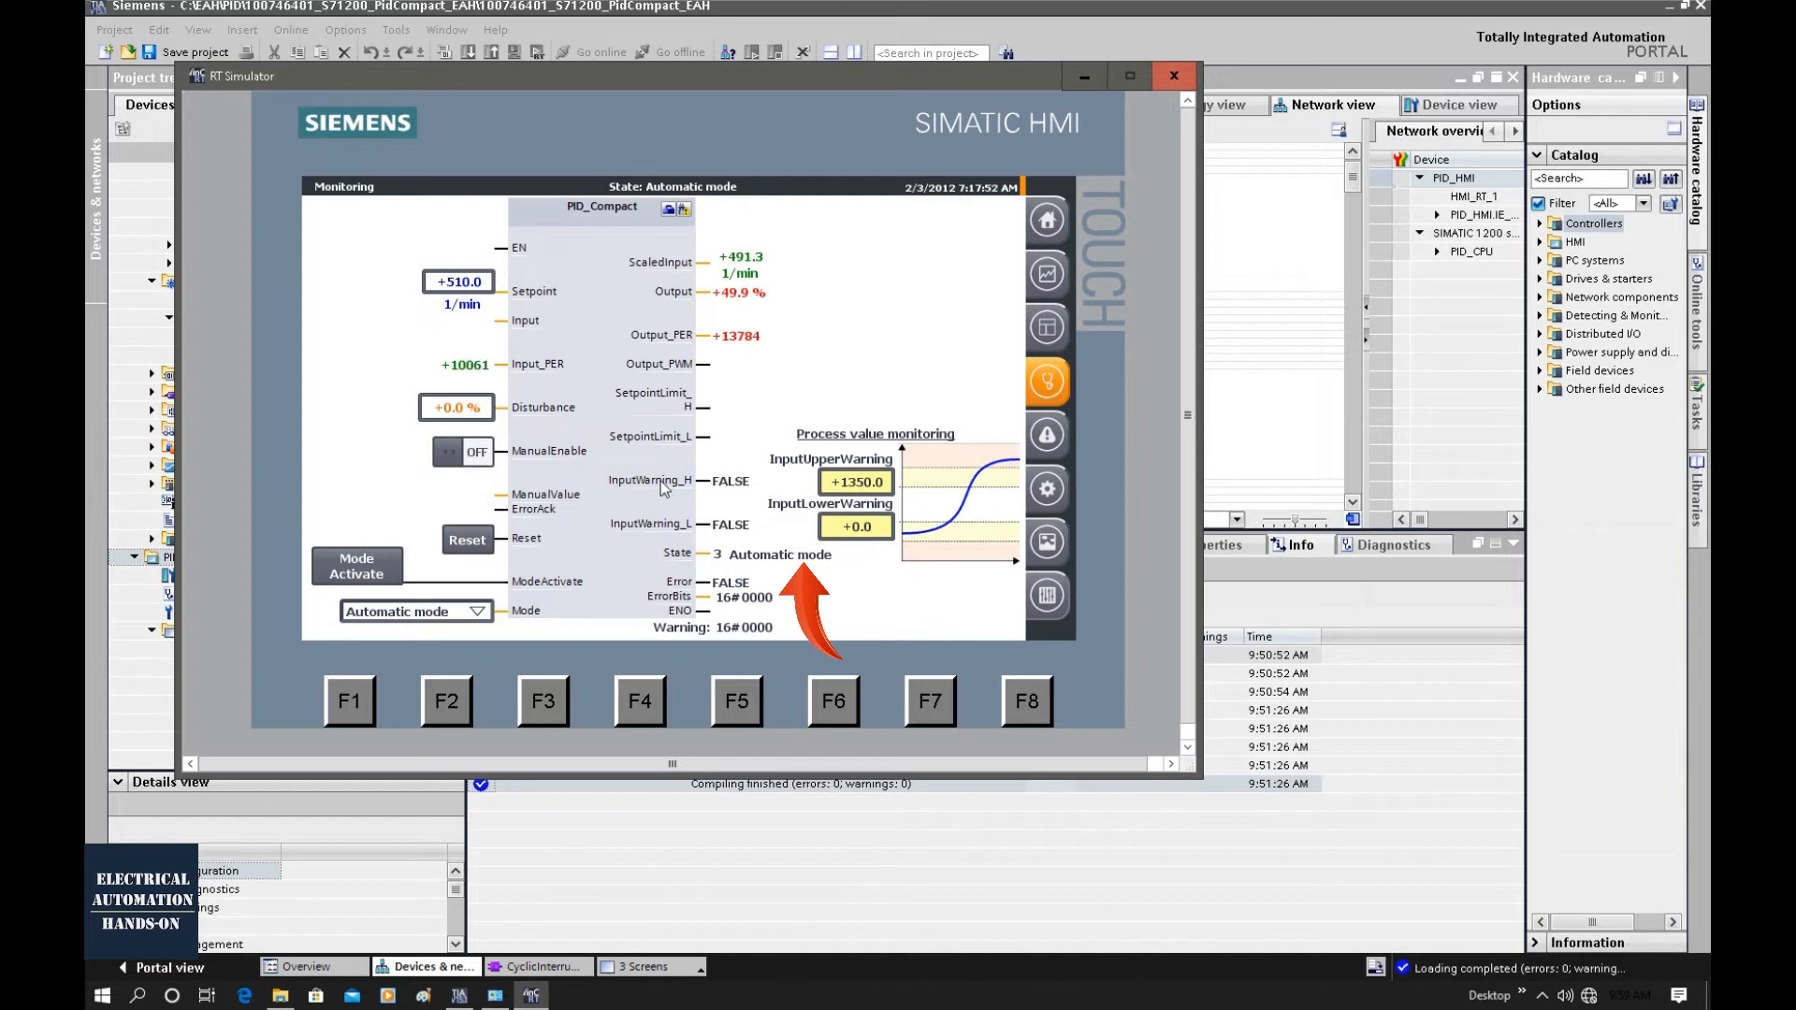
pyautogui.click(1047, 333)
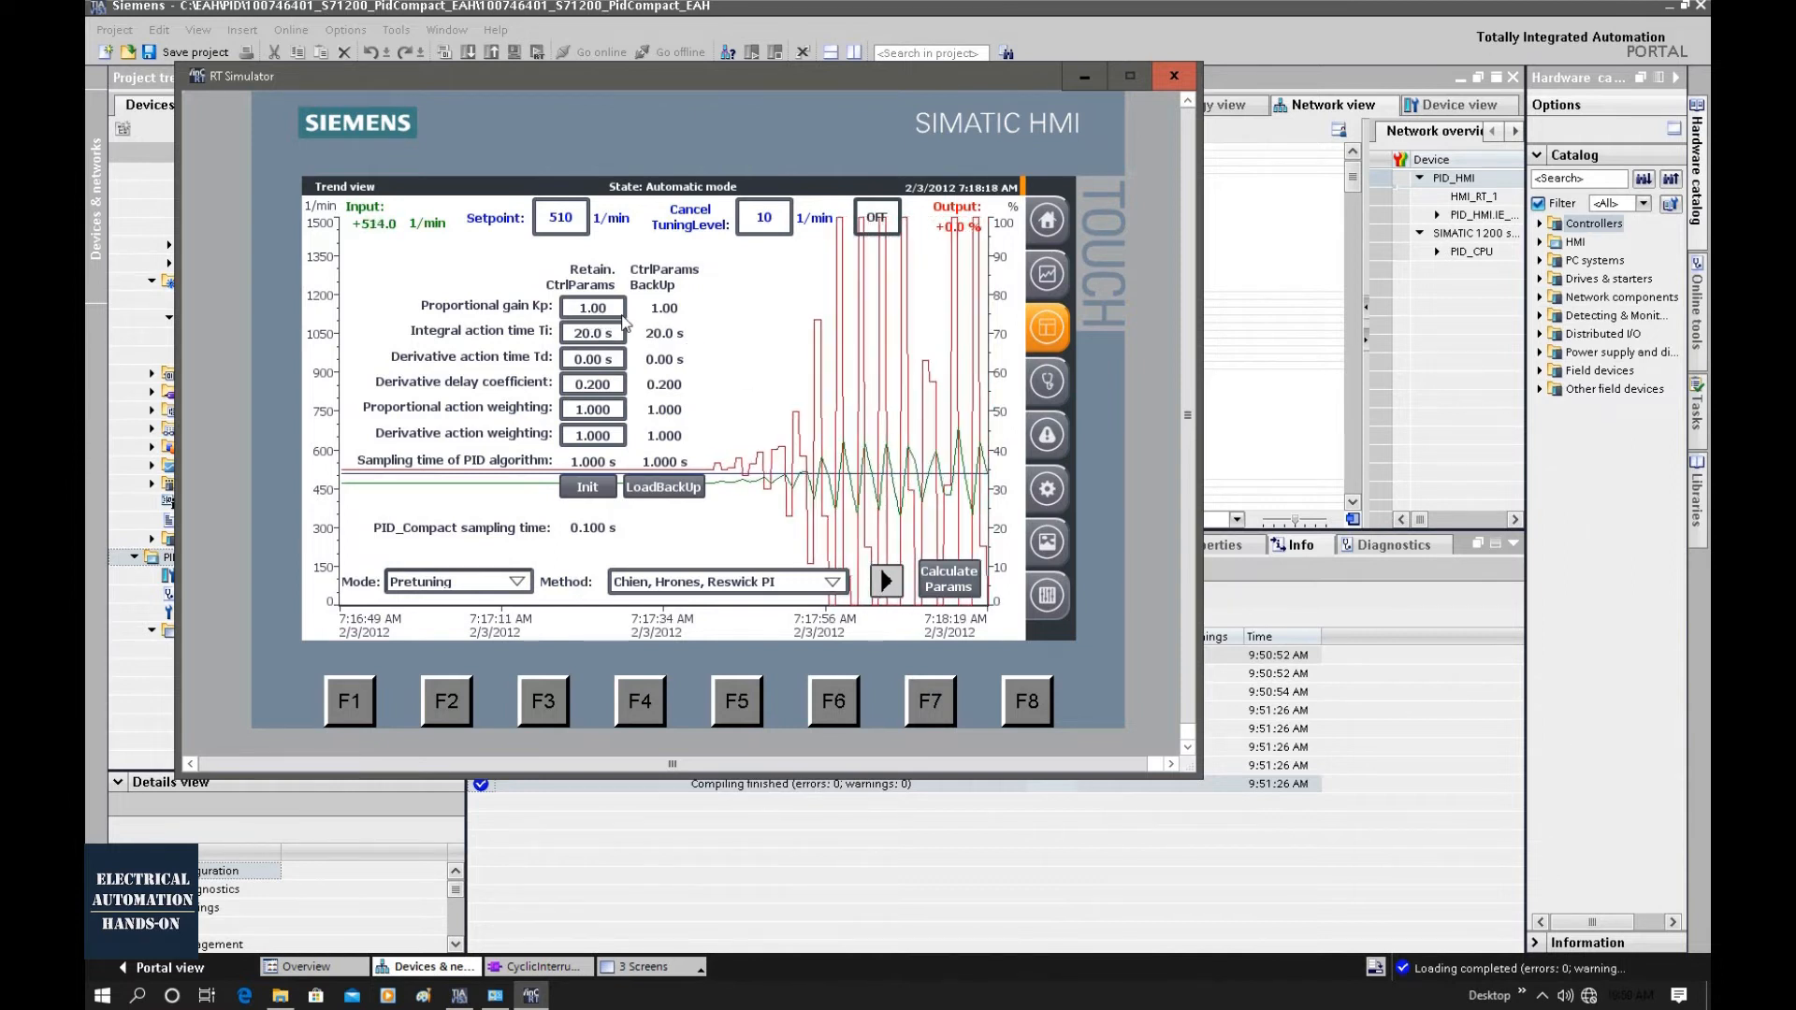
# - Set the proportional gain Kp to 0.40 and the integral action time Ti to 10.0 s in the retained control parameters
pyautogui.click(603, 310)
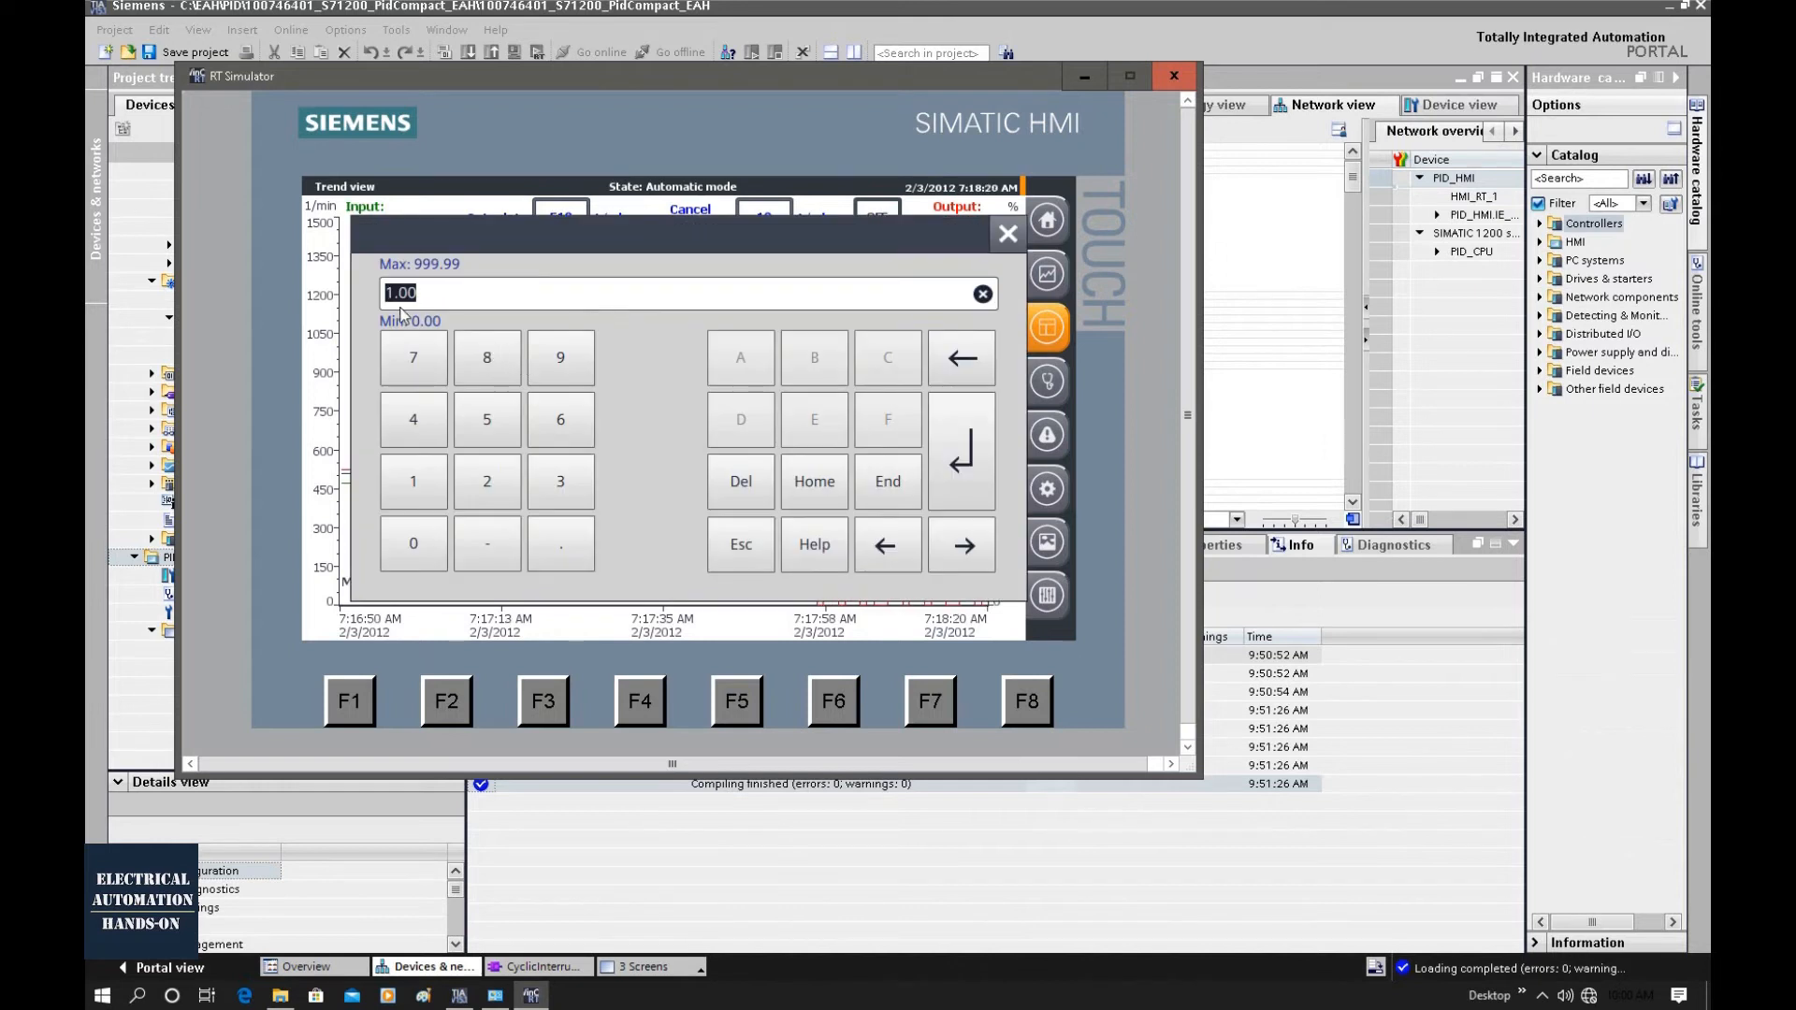
pyautogui.click(533, 520)
pyautogui.write('4')
pyautogui.press('Return')
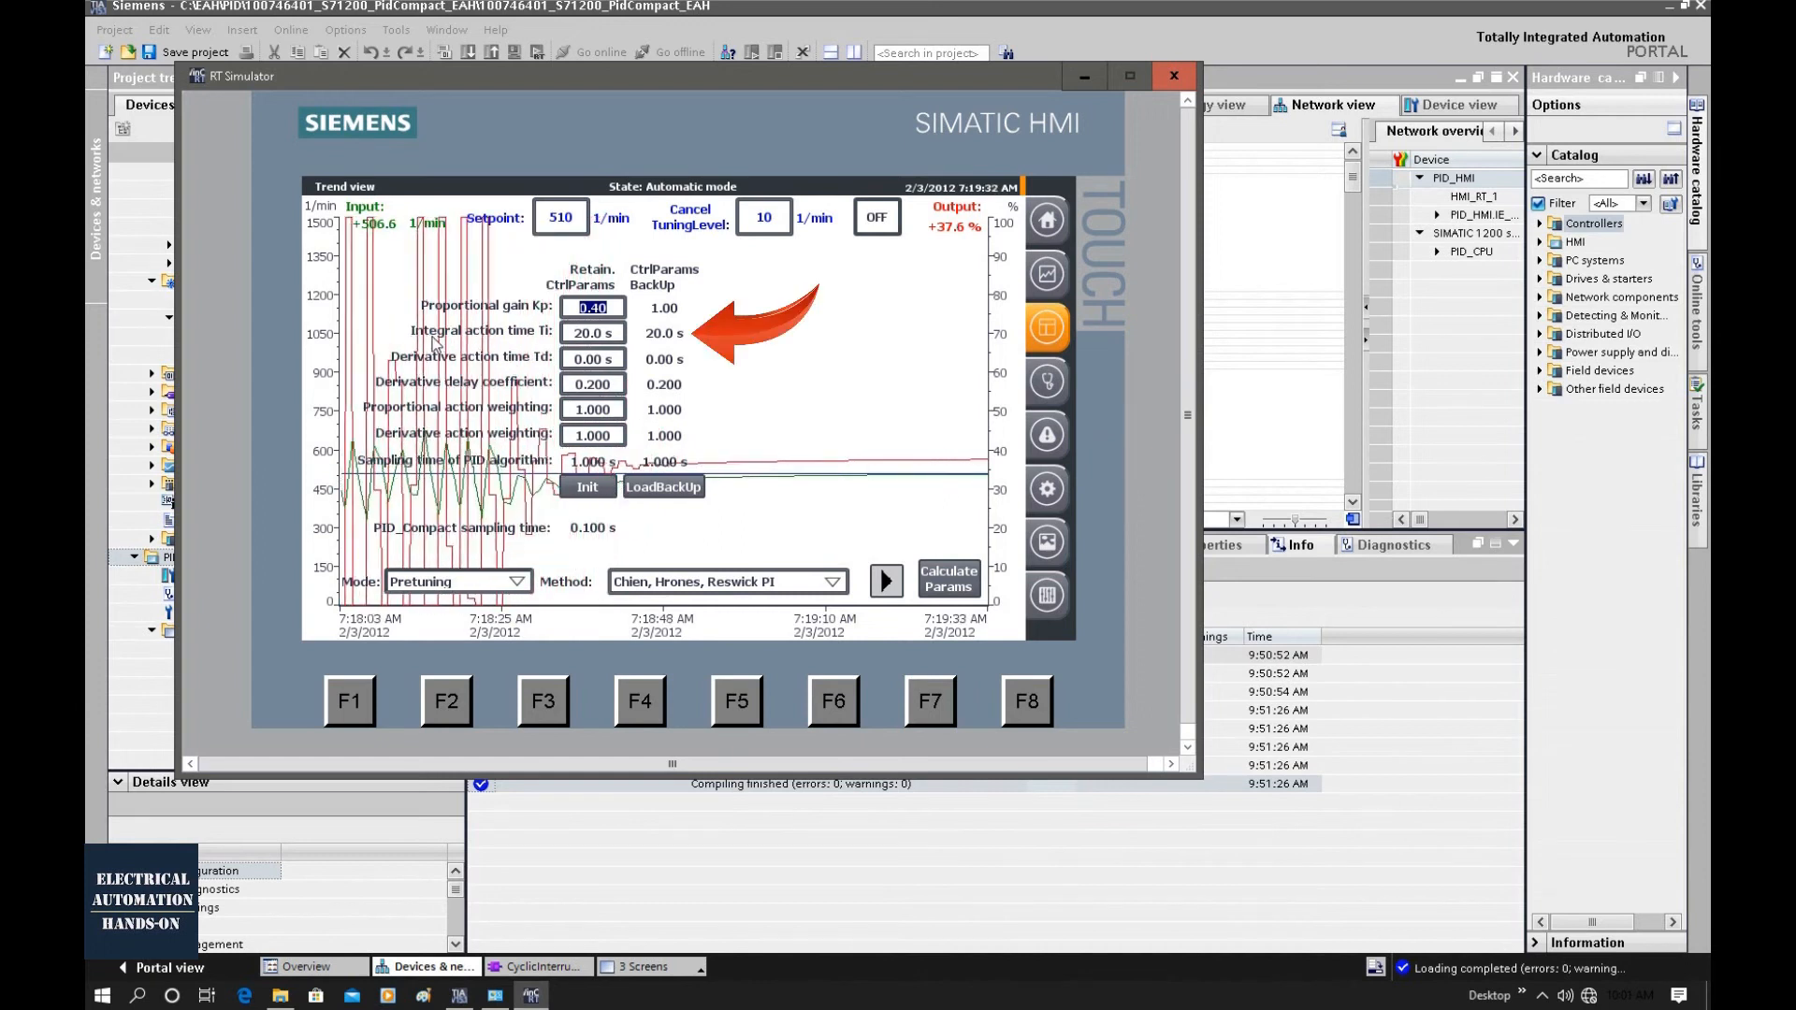
pyautogui.click(590, 335)
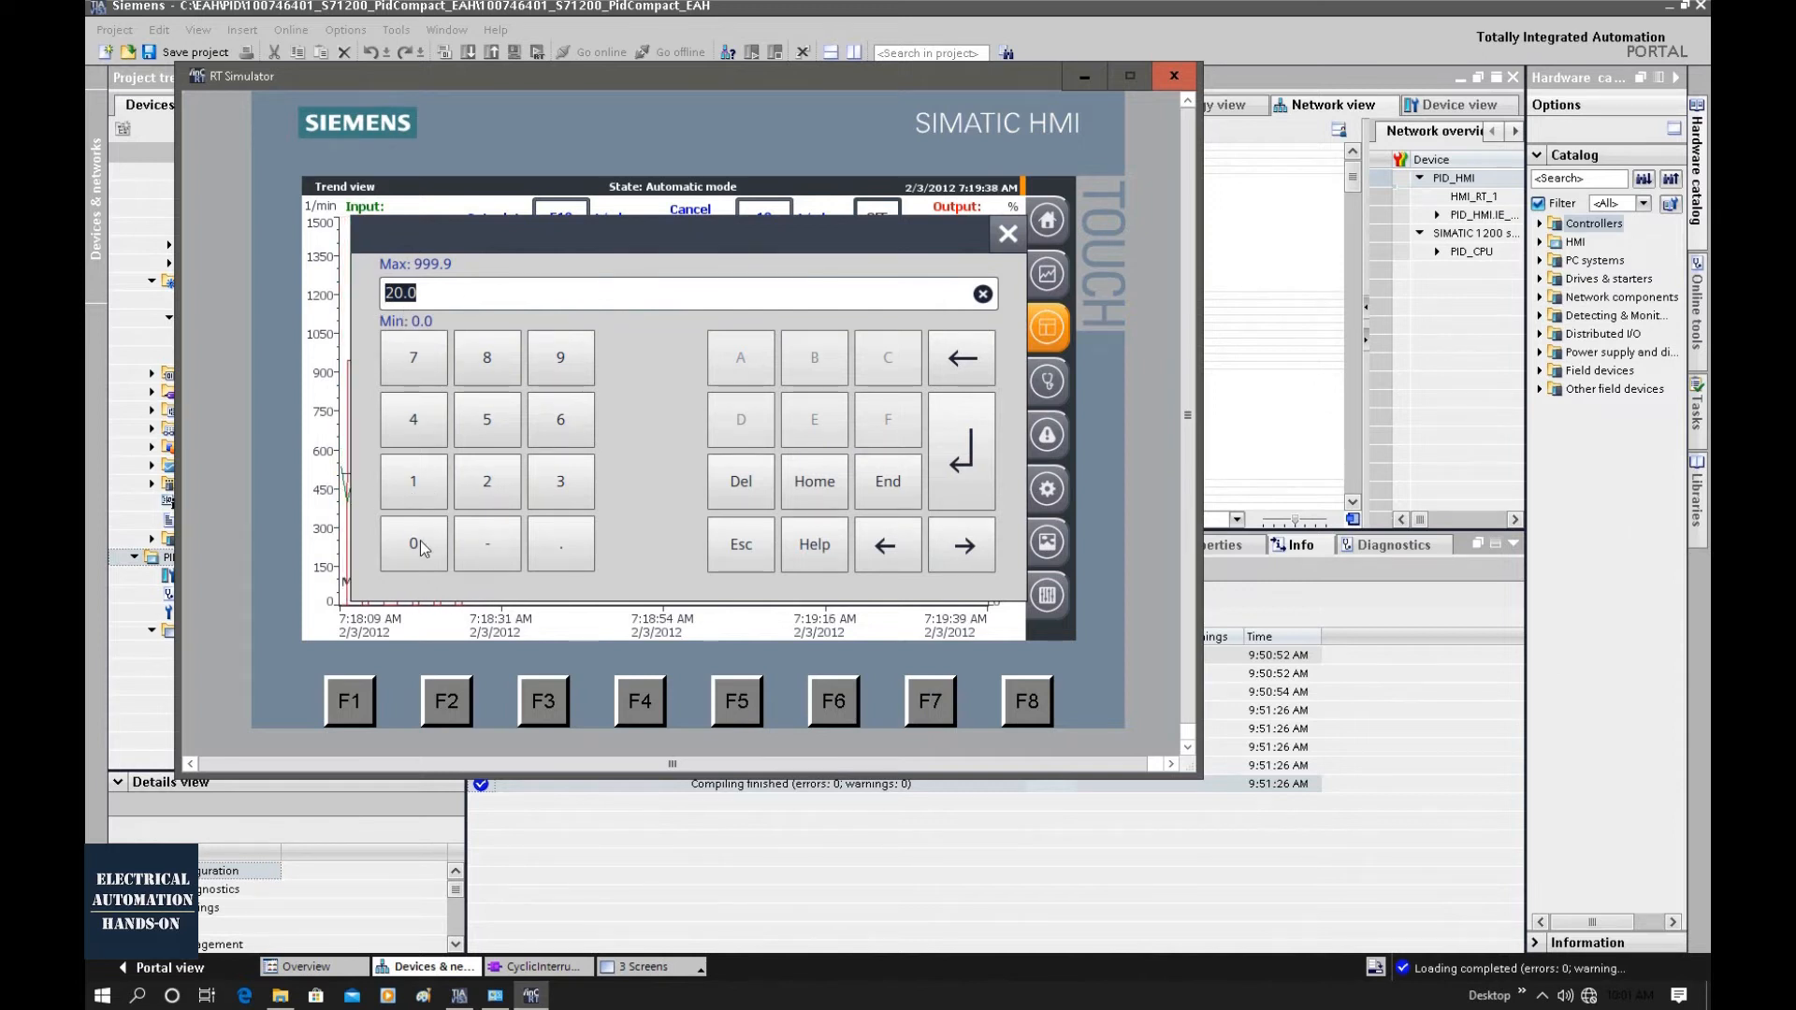
pyautogui.write('10')
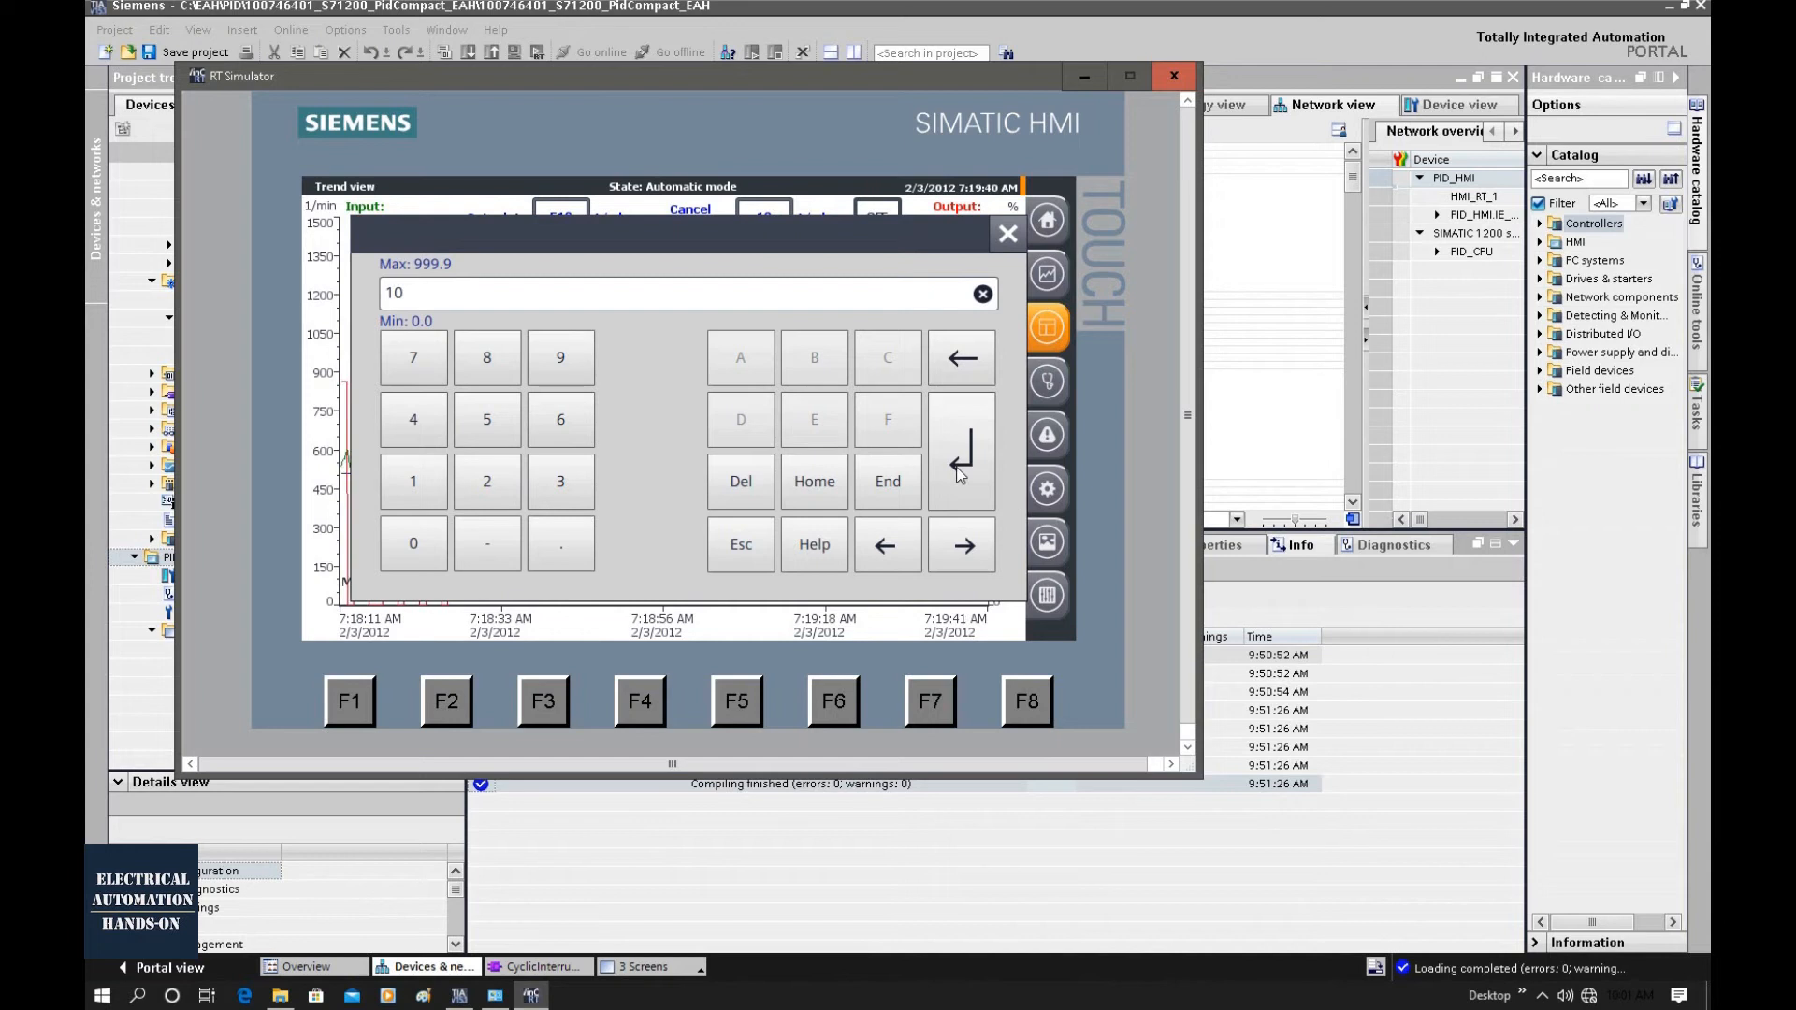
pyautogui.press('Return')
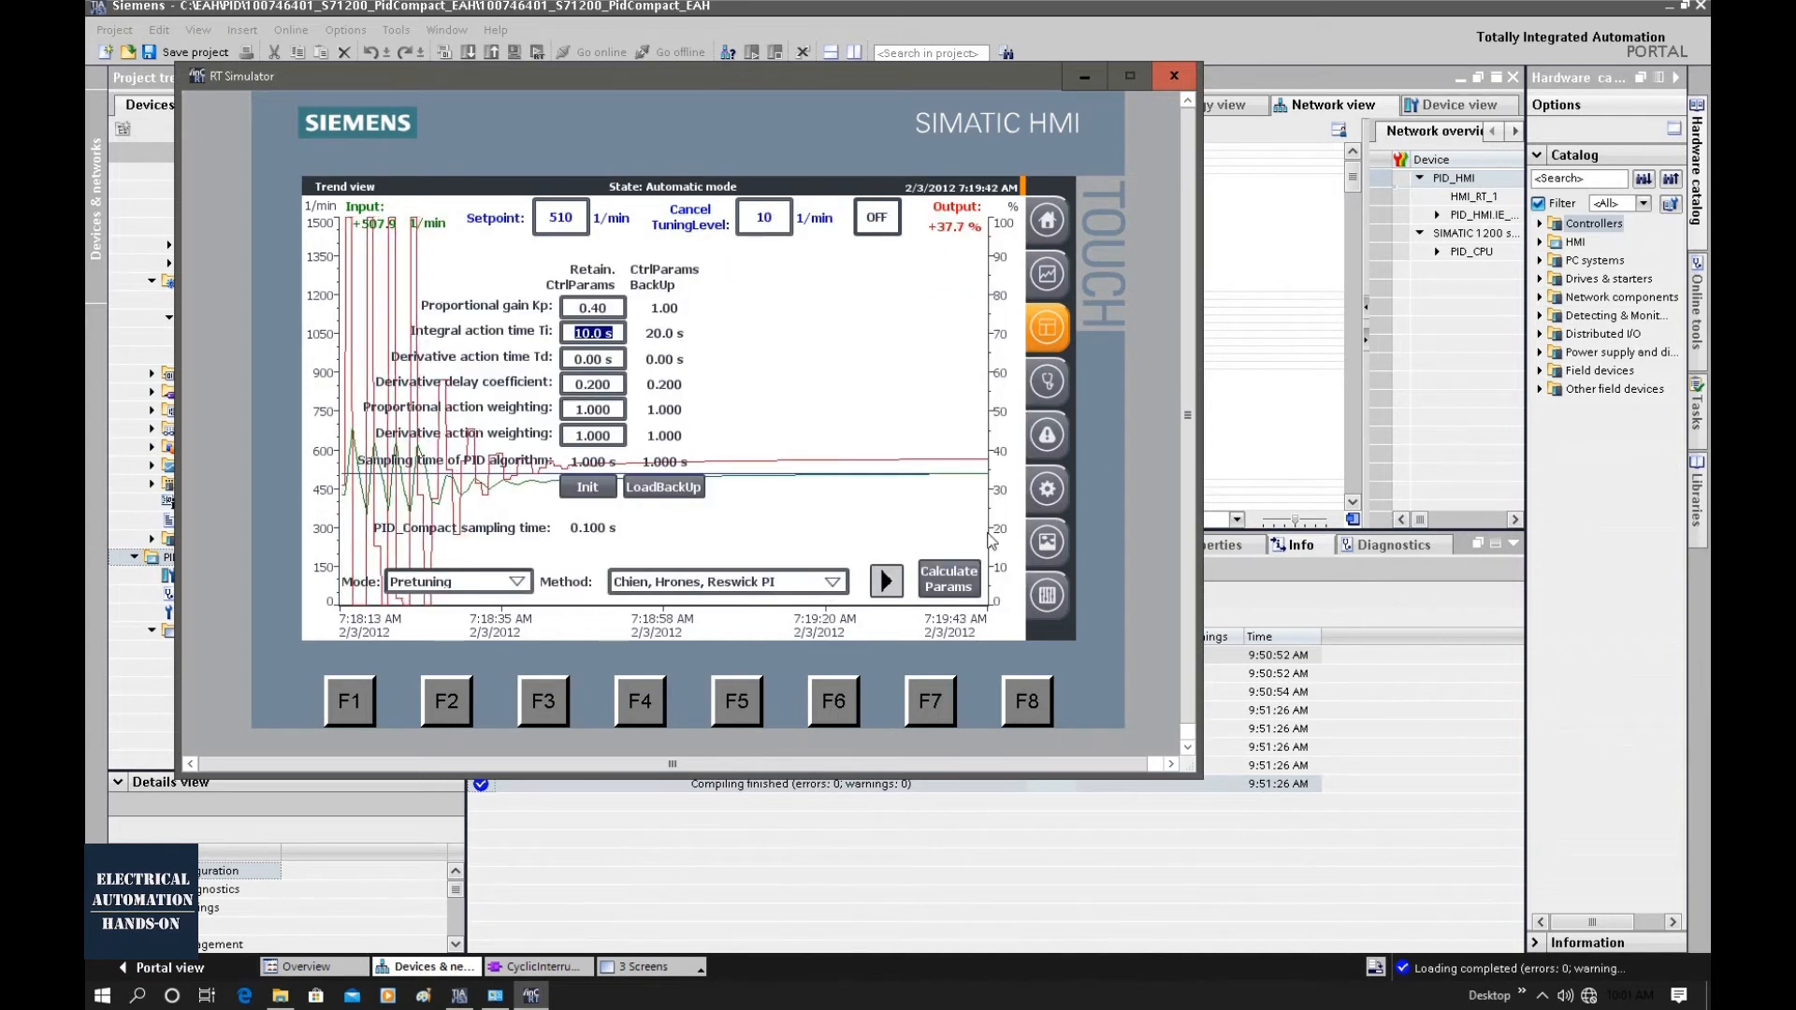
# - Set the setpoint in the trend view to 550 1/min
pyautogui.click(560, 217)
pyautogui.click(487, 426)
pyautogui.click(488, 428)
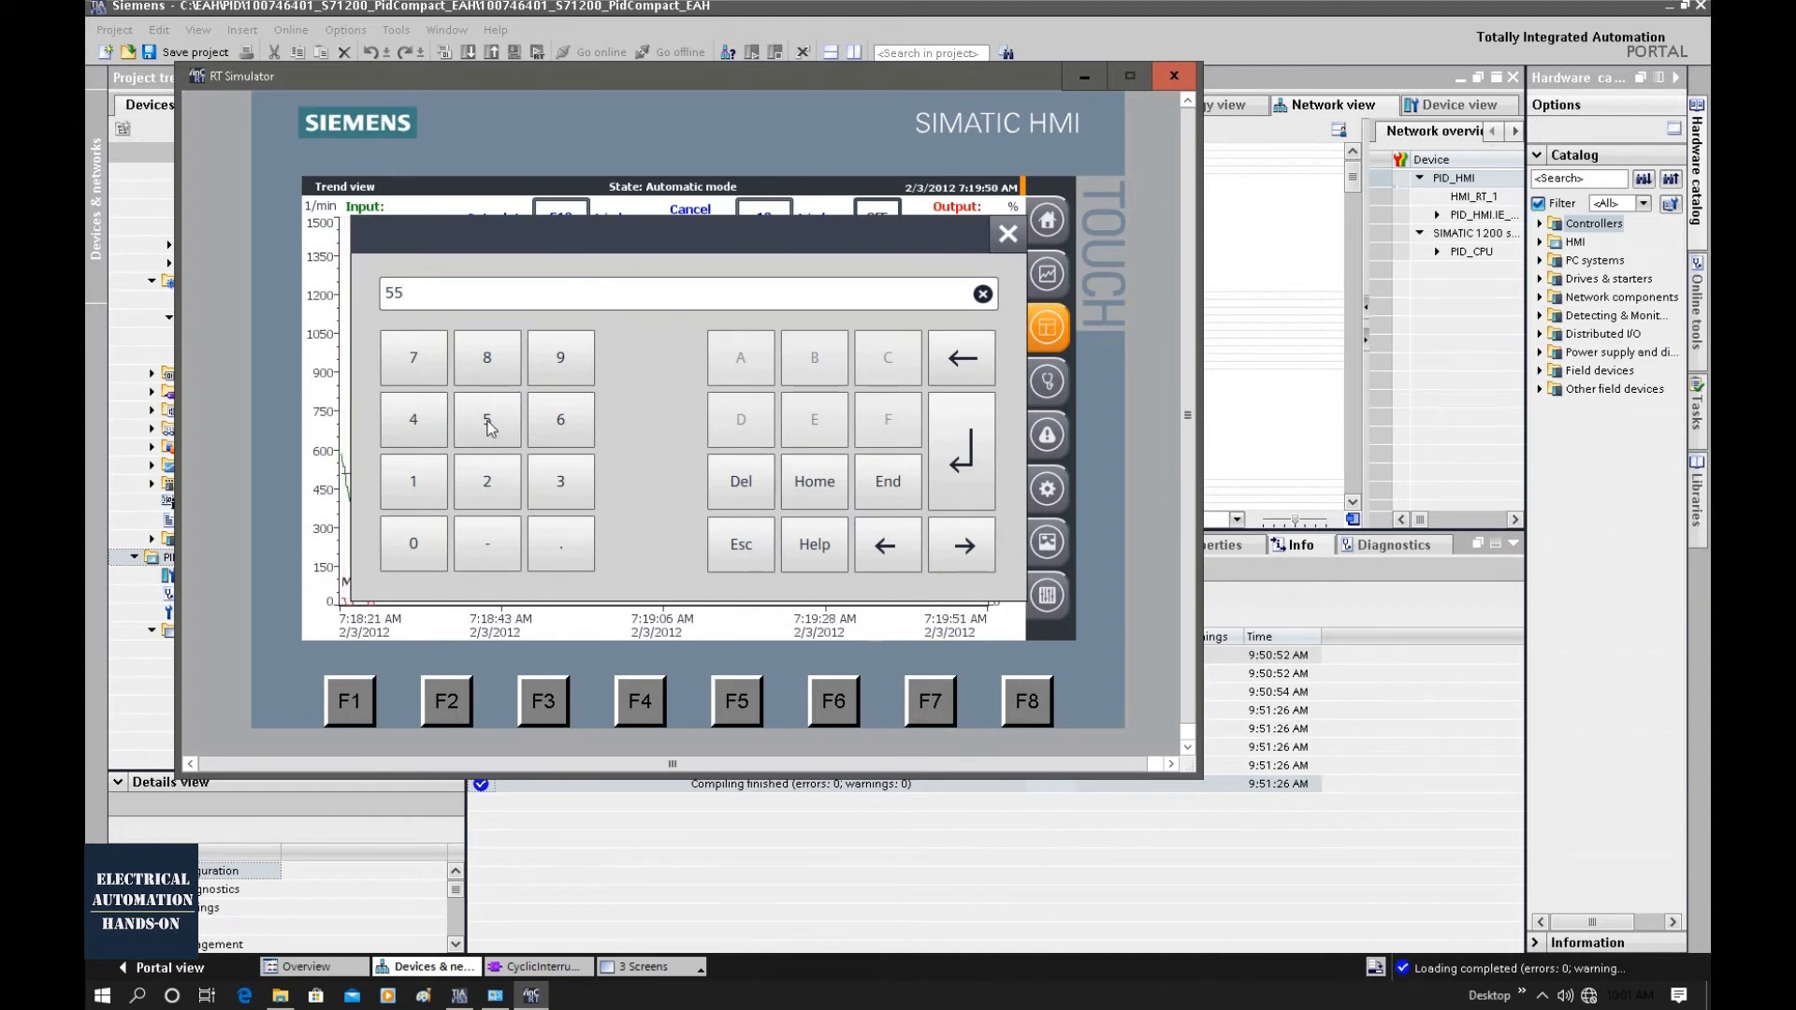
pyautogui.click(429, 554)
pyautogui.click(979, 464)
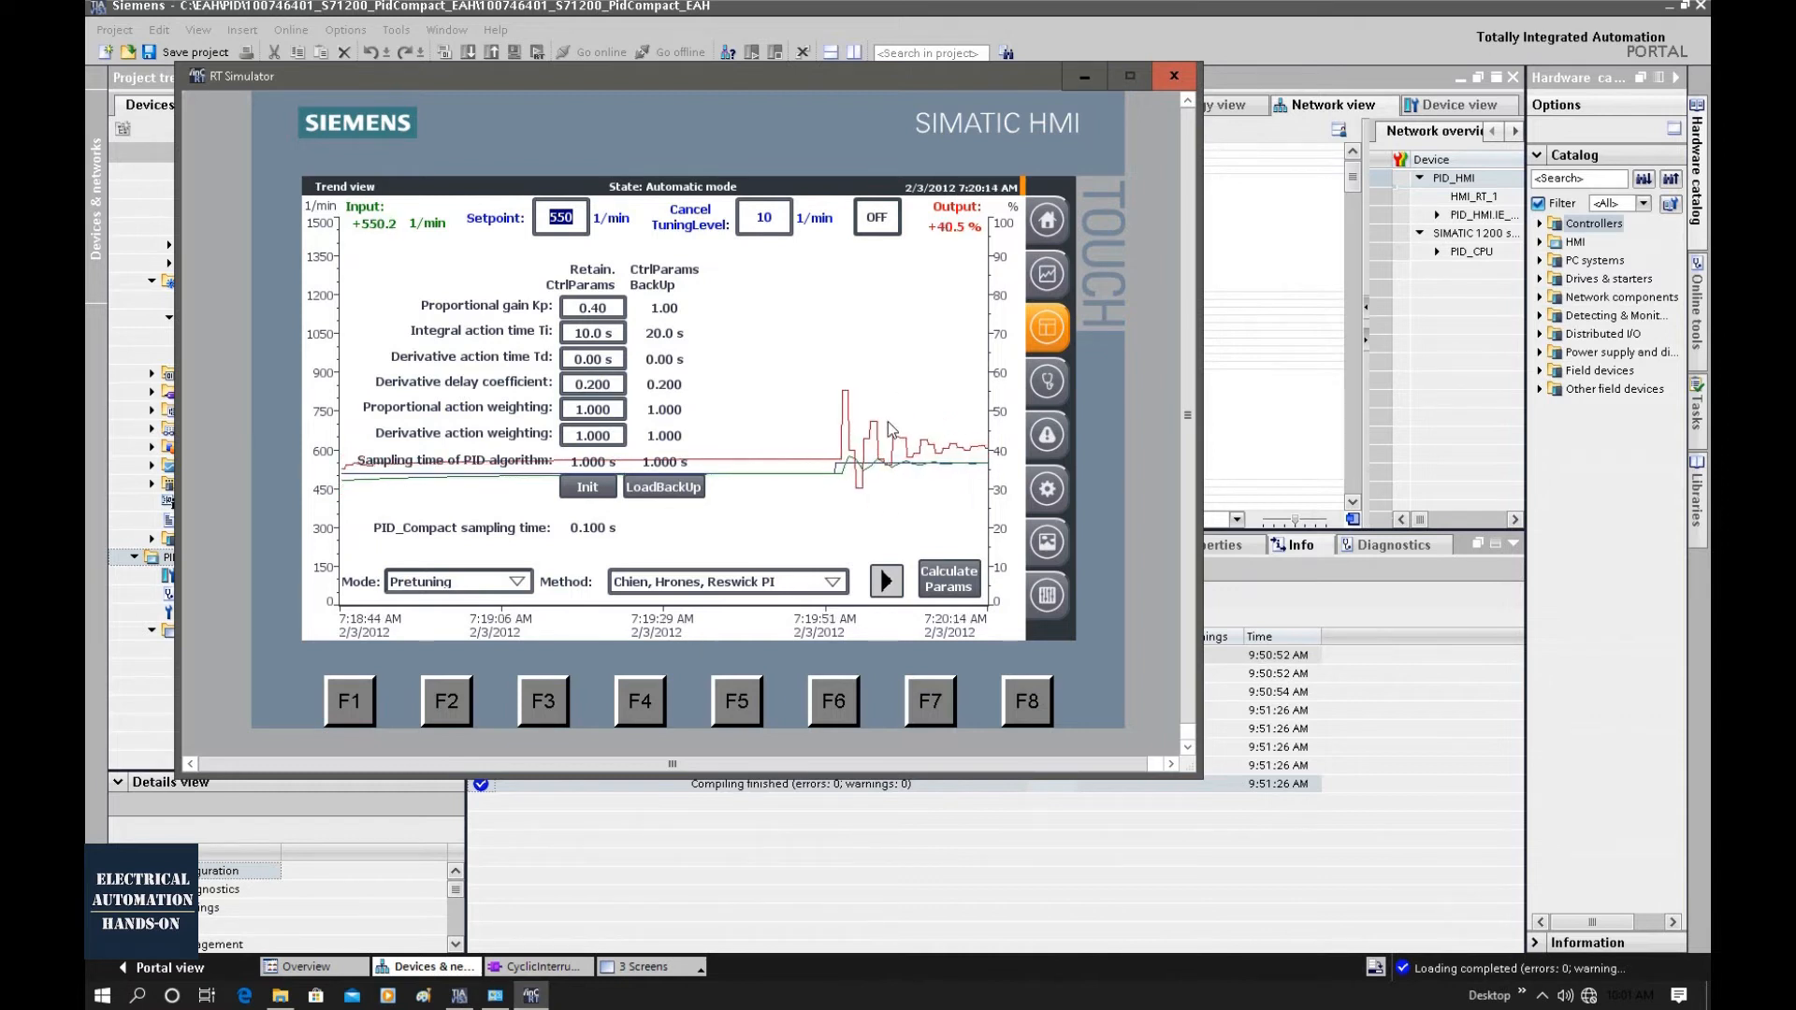
pyautogui.click(599, 315)
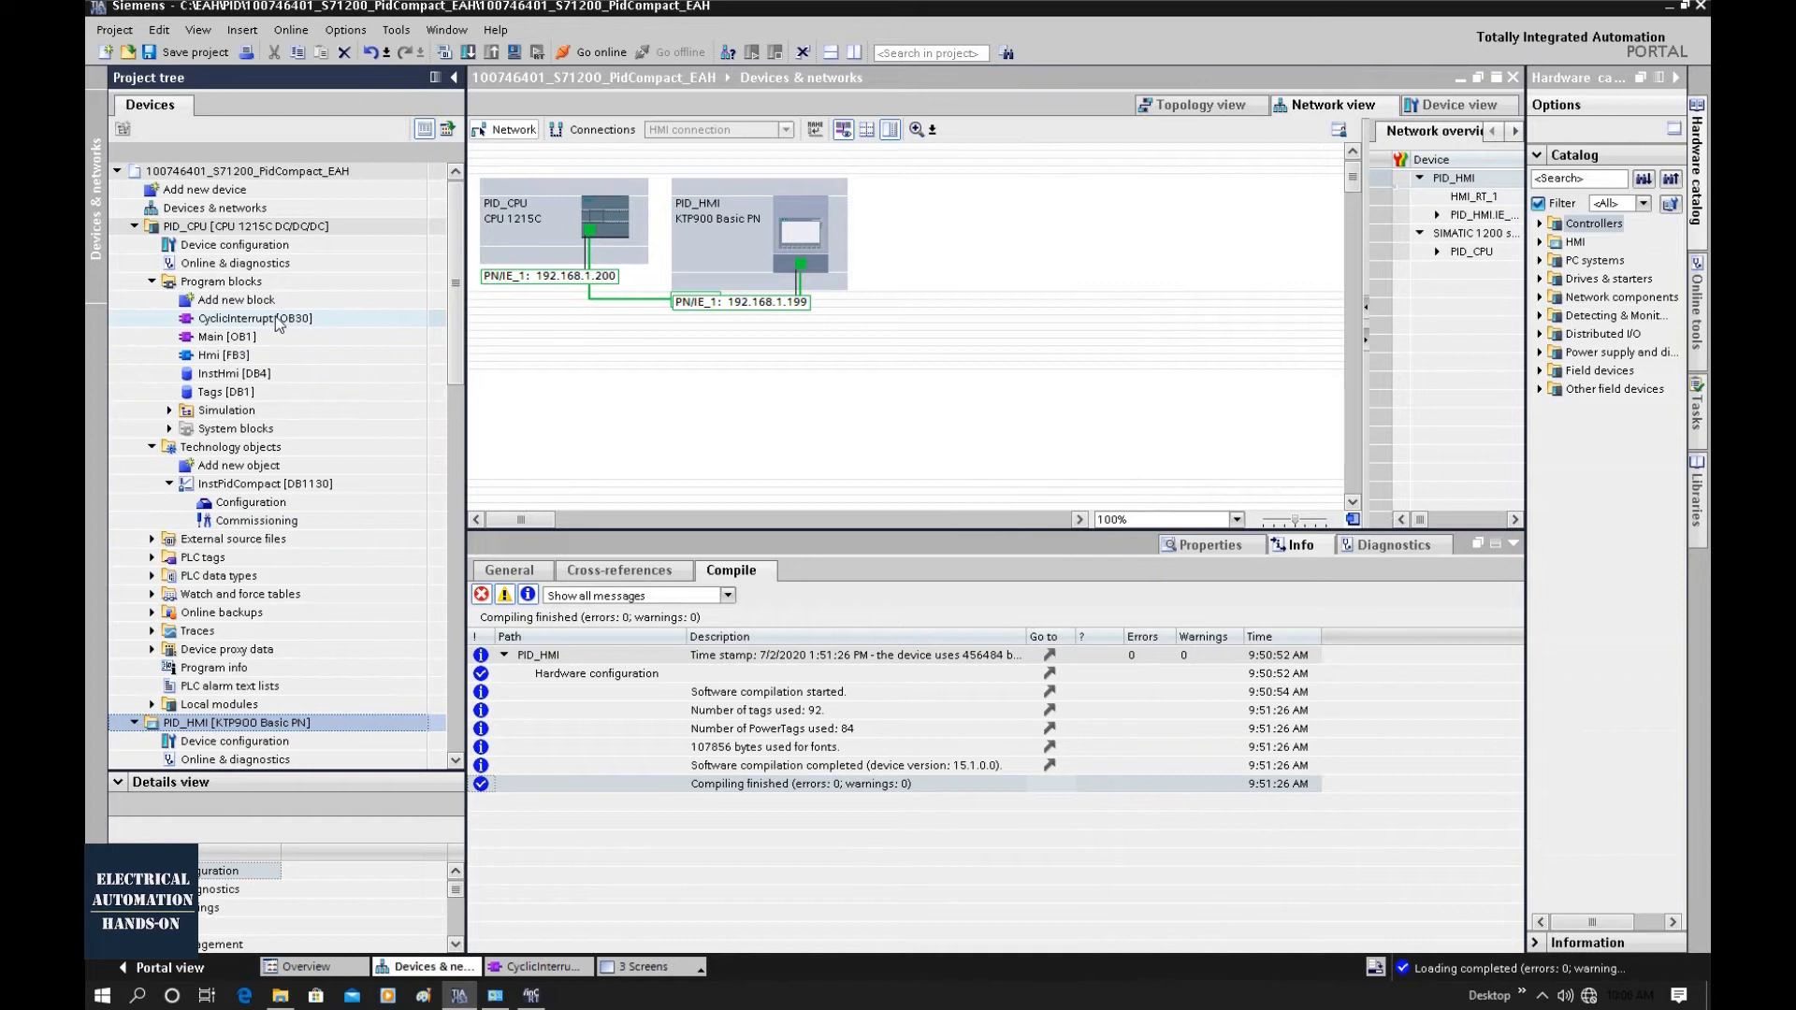
# - Open CyclicInterrupt [OB30] in TIA Portal with an enlarged editor area and open the configuration of its PID_Compact block
pyautogui.doubleClick(277, 319)
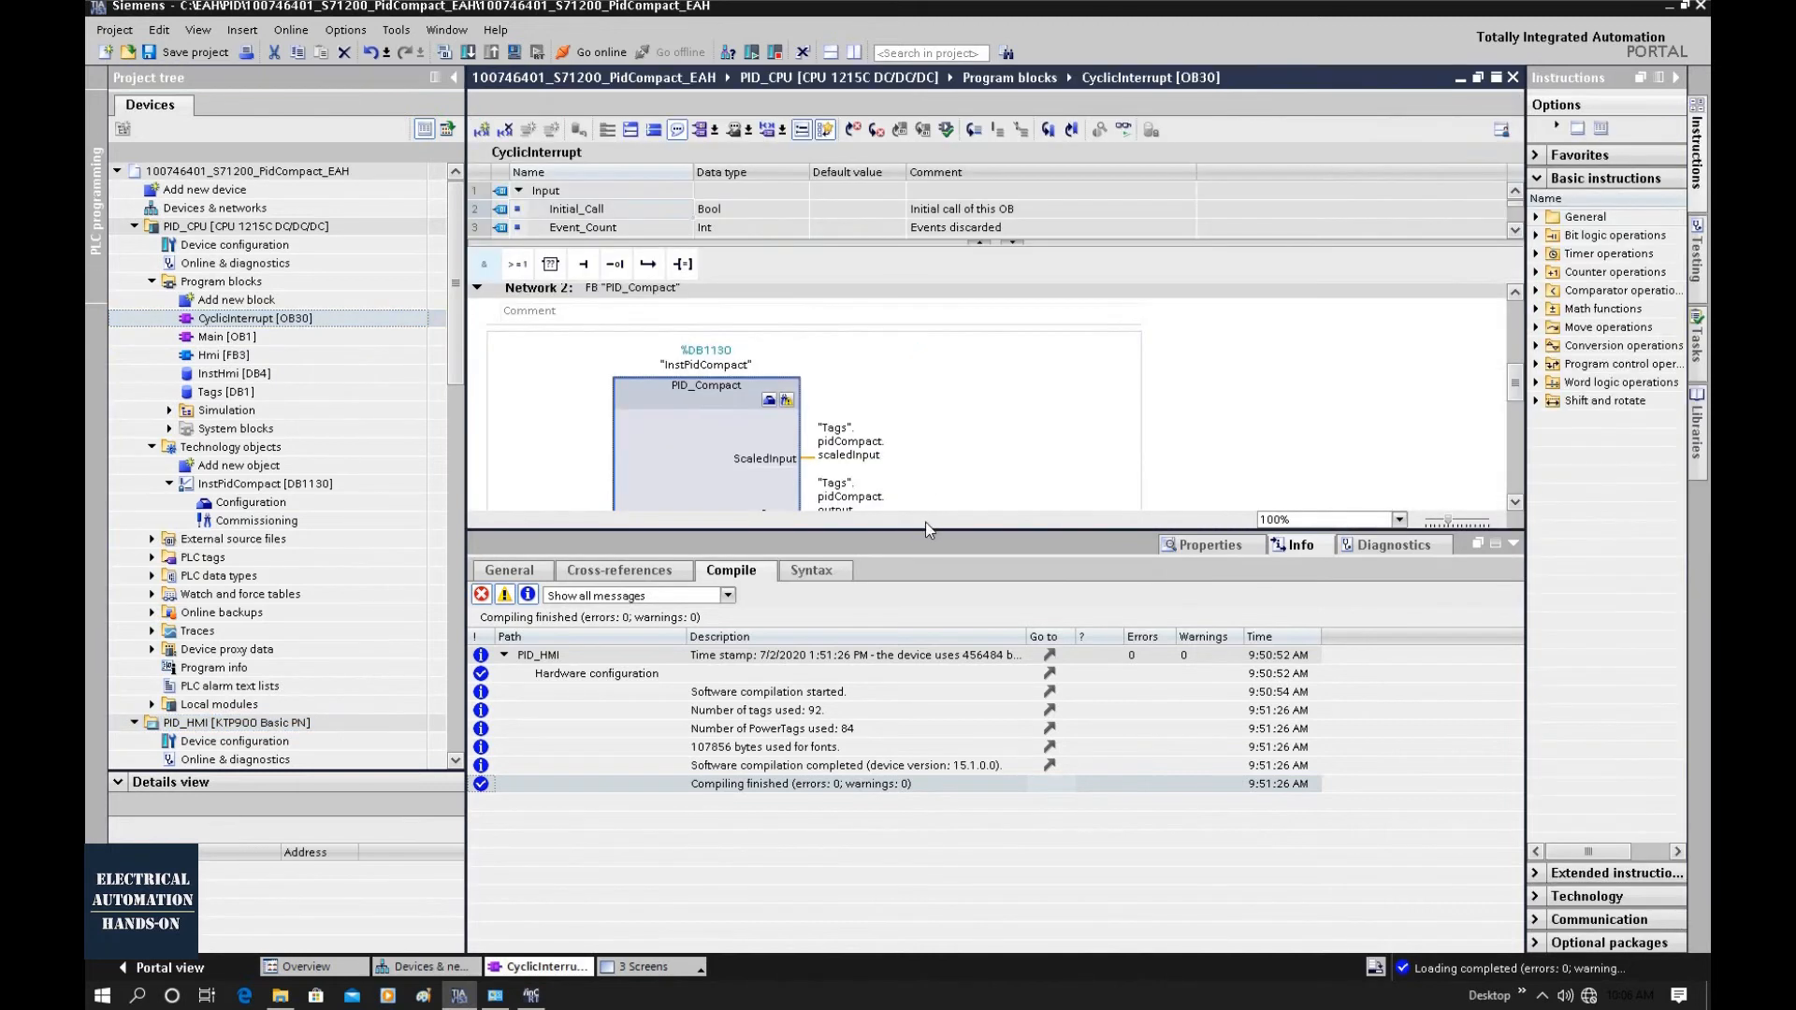
pyautogui.moveTo(923, 530); pyautogui.dragTo(954, 801)
pyautogui.scroll(-3, 1034, 475)
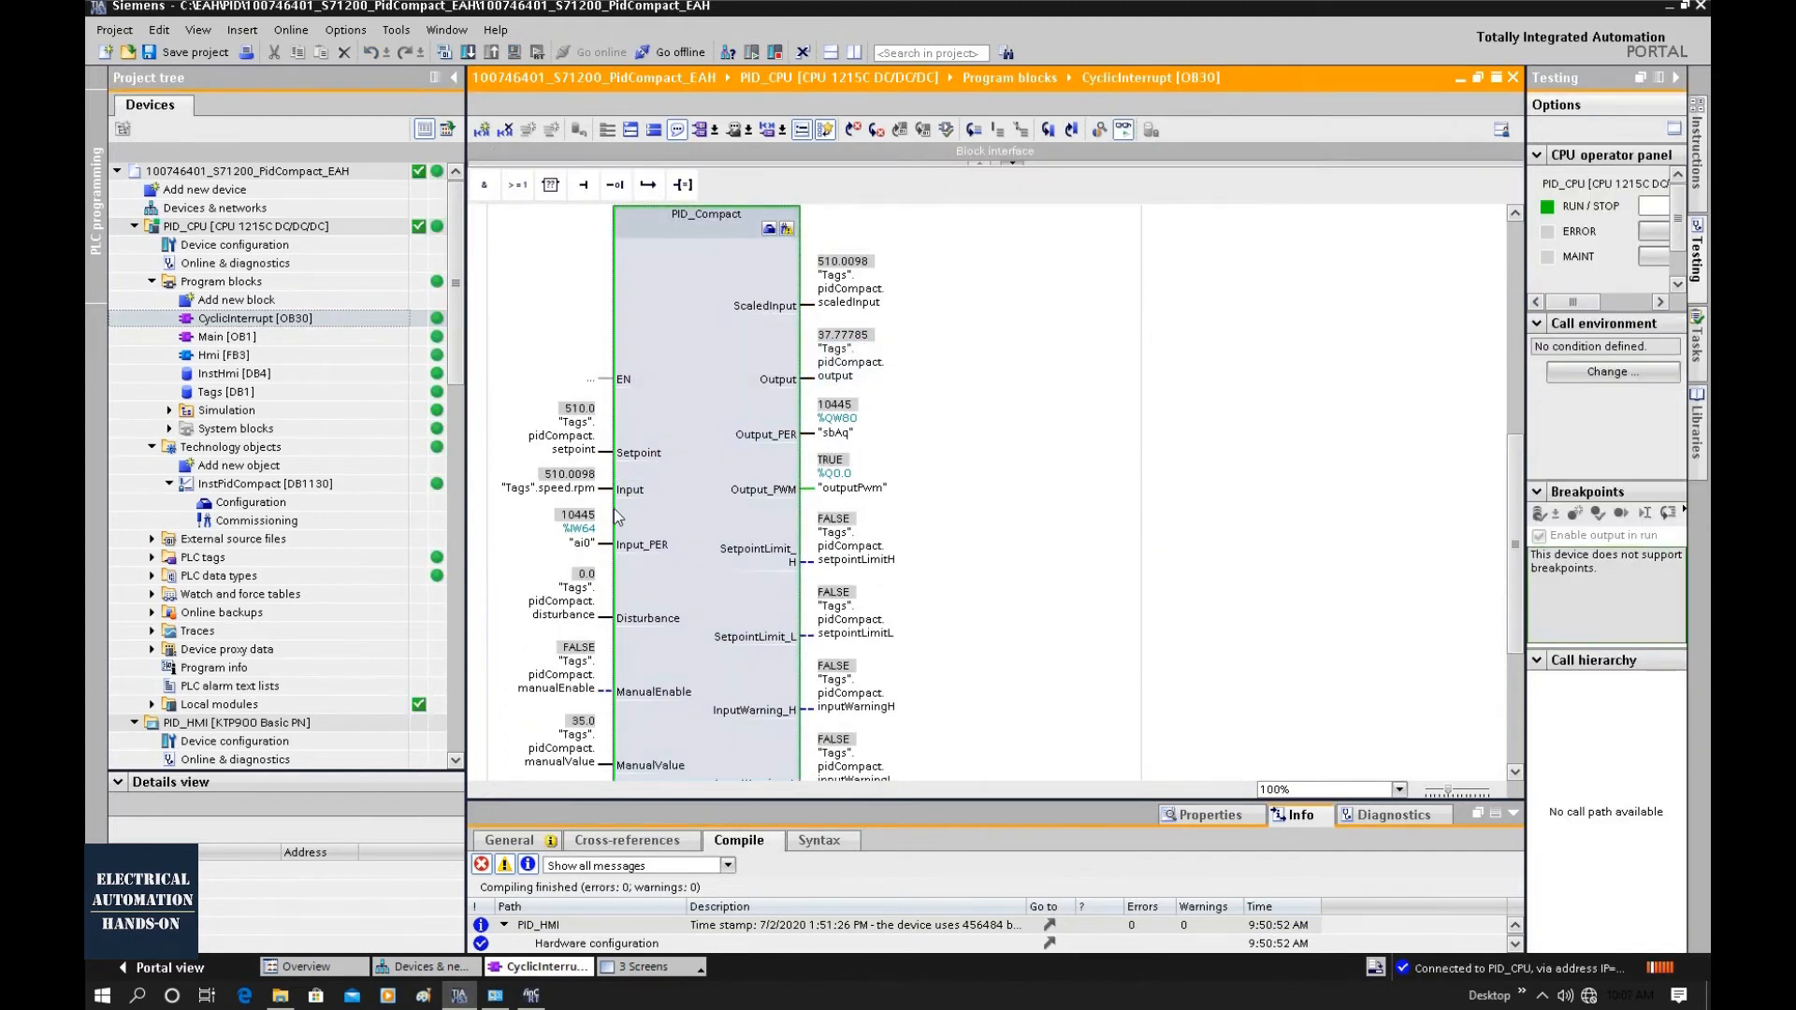
pyautogui.click(769, 228)
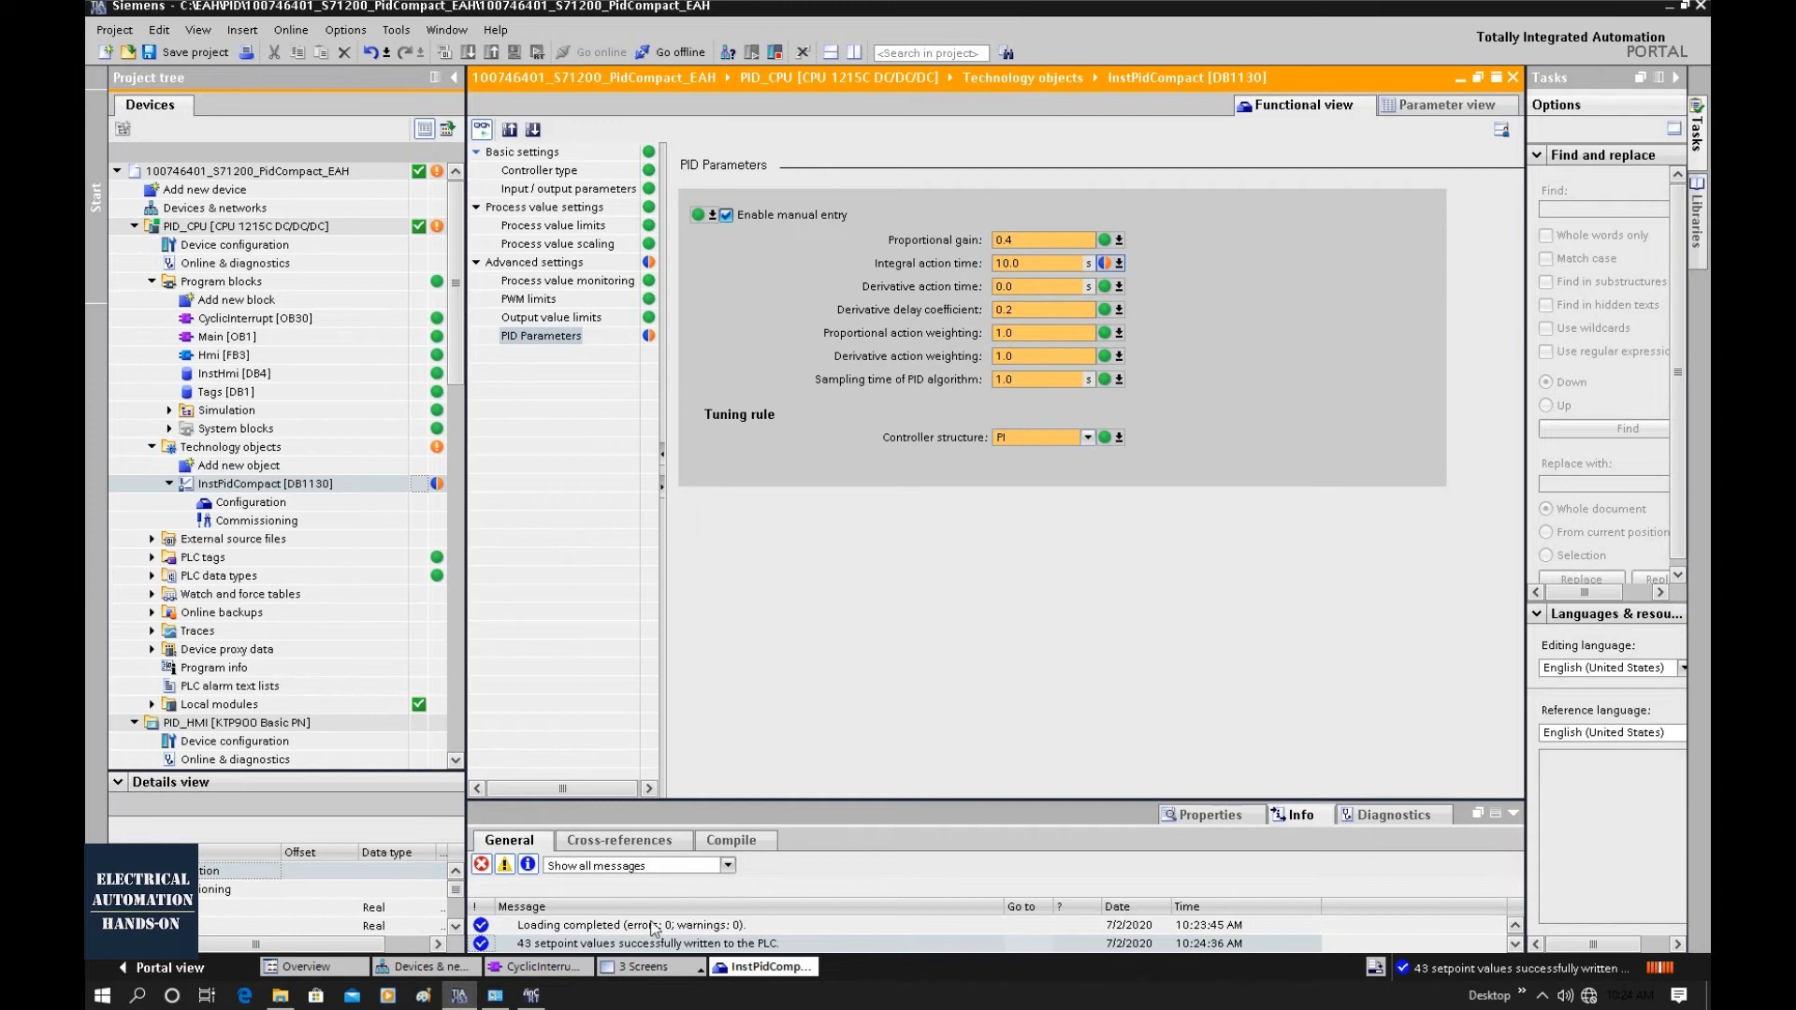
# - Compare the configured PID parameters with the HMI simulation and check the integral action time in the technology object's parameter view
pyautogui.click(531, 995)
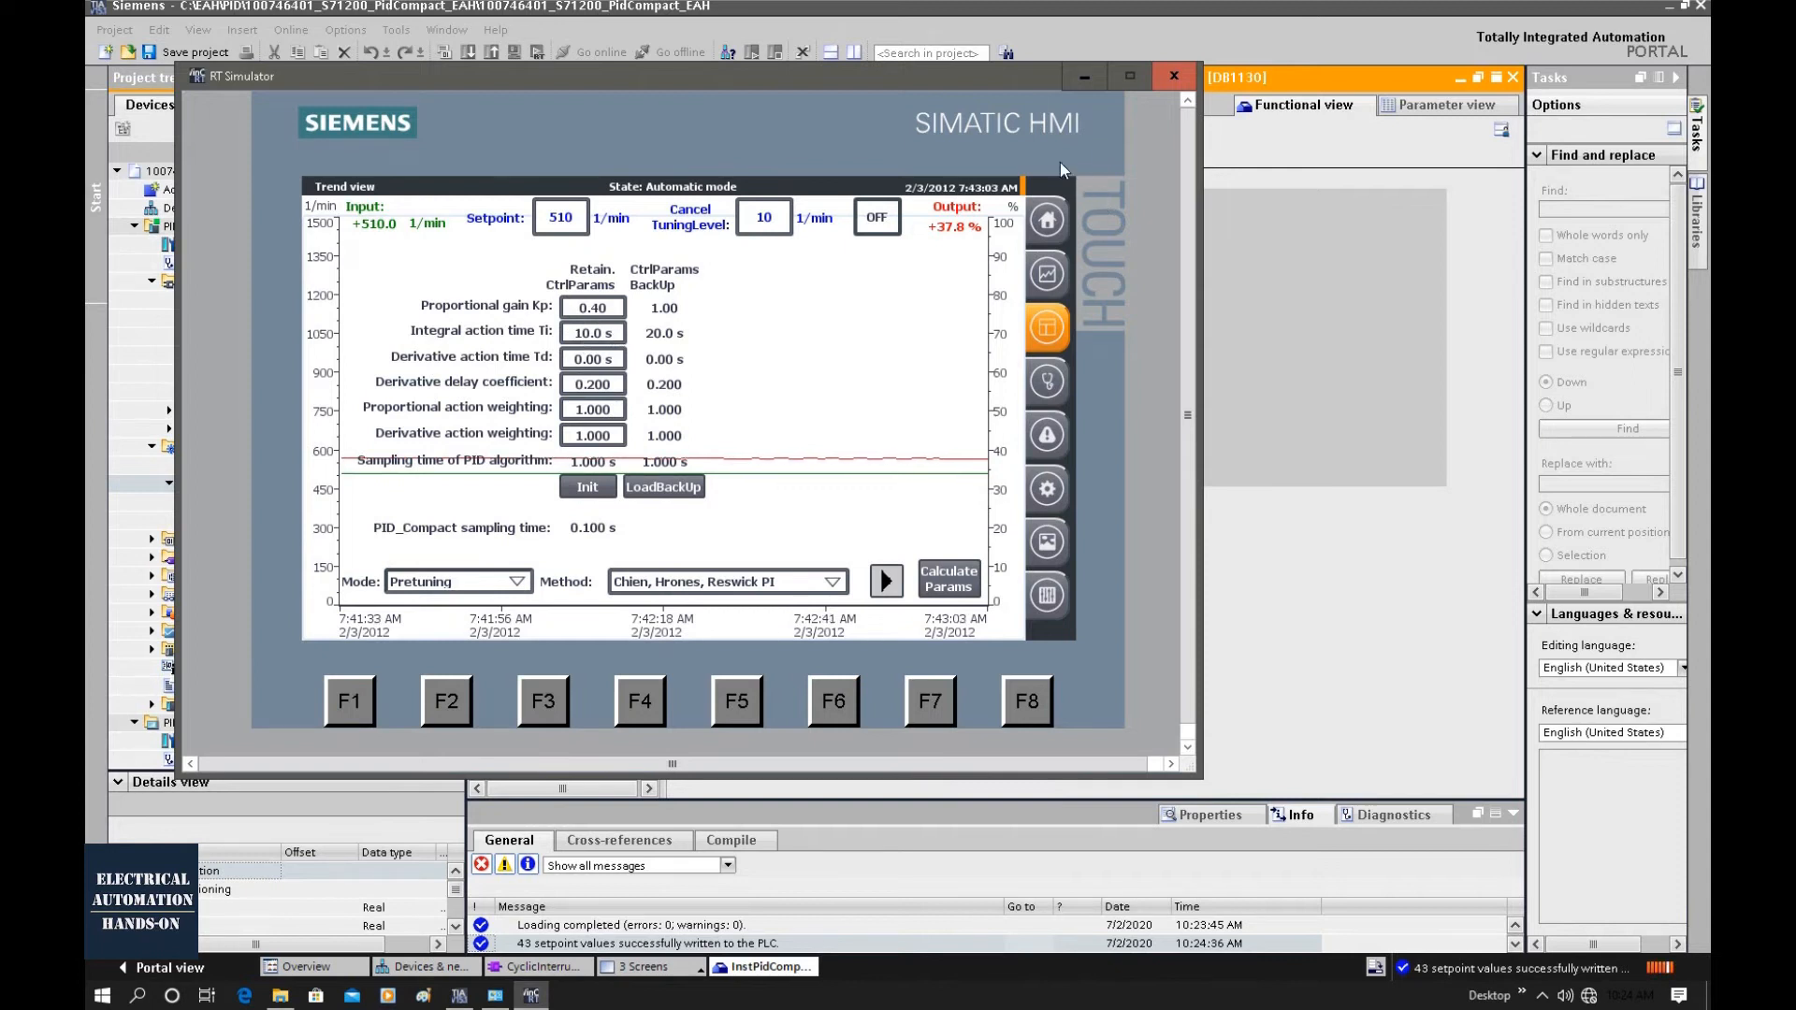
pyautogui.click(1087, 81)
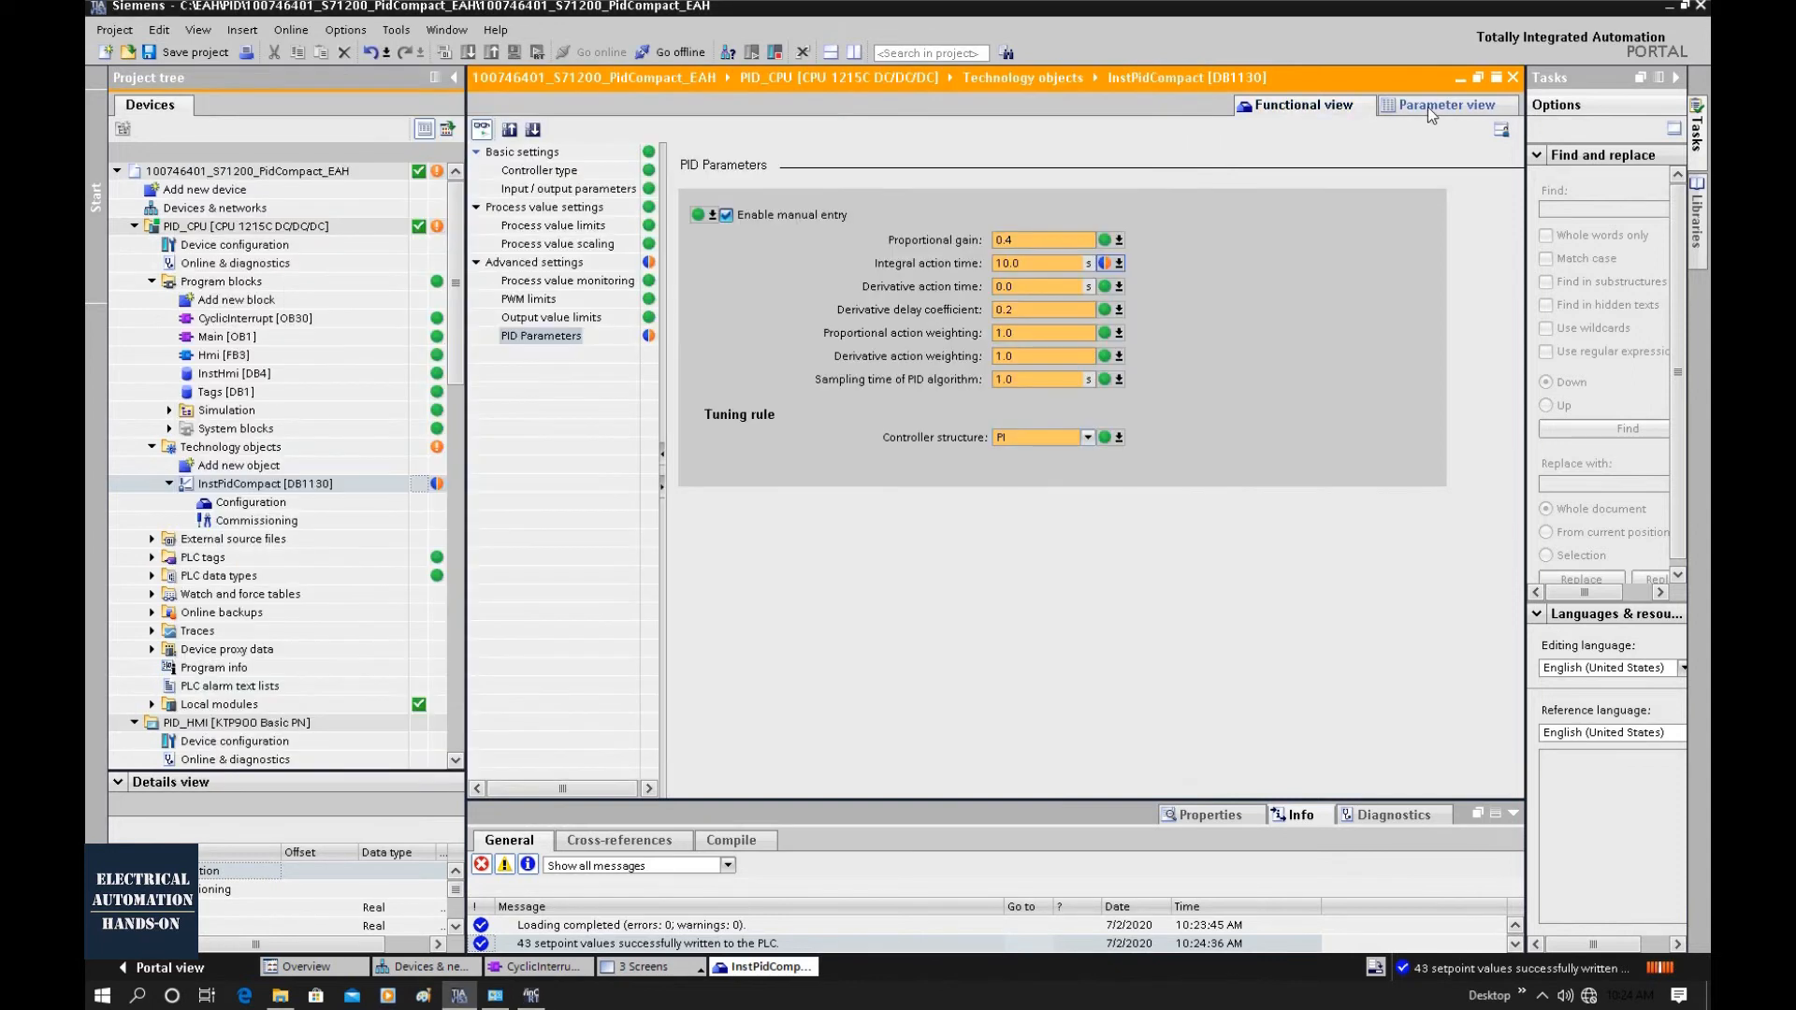
pyautogui.click(1427, 106)
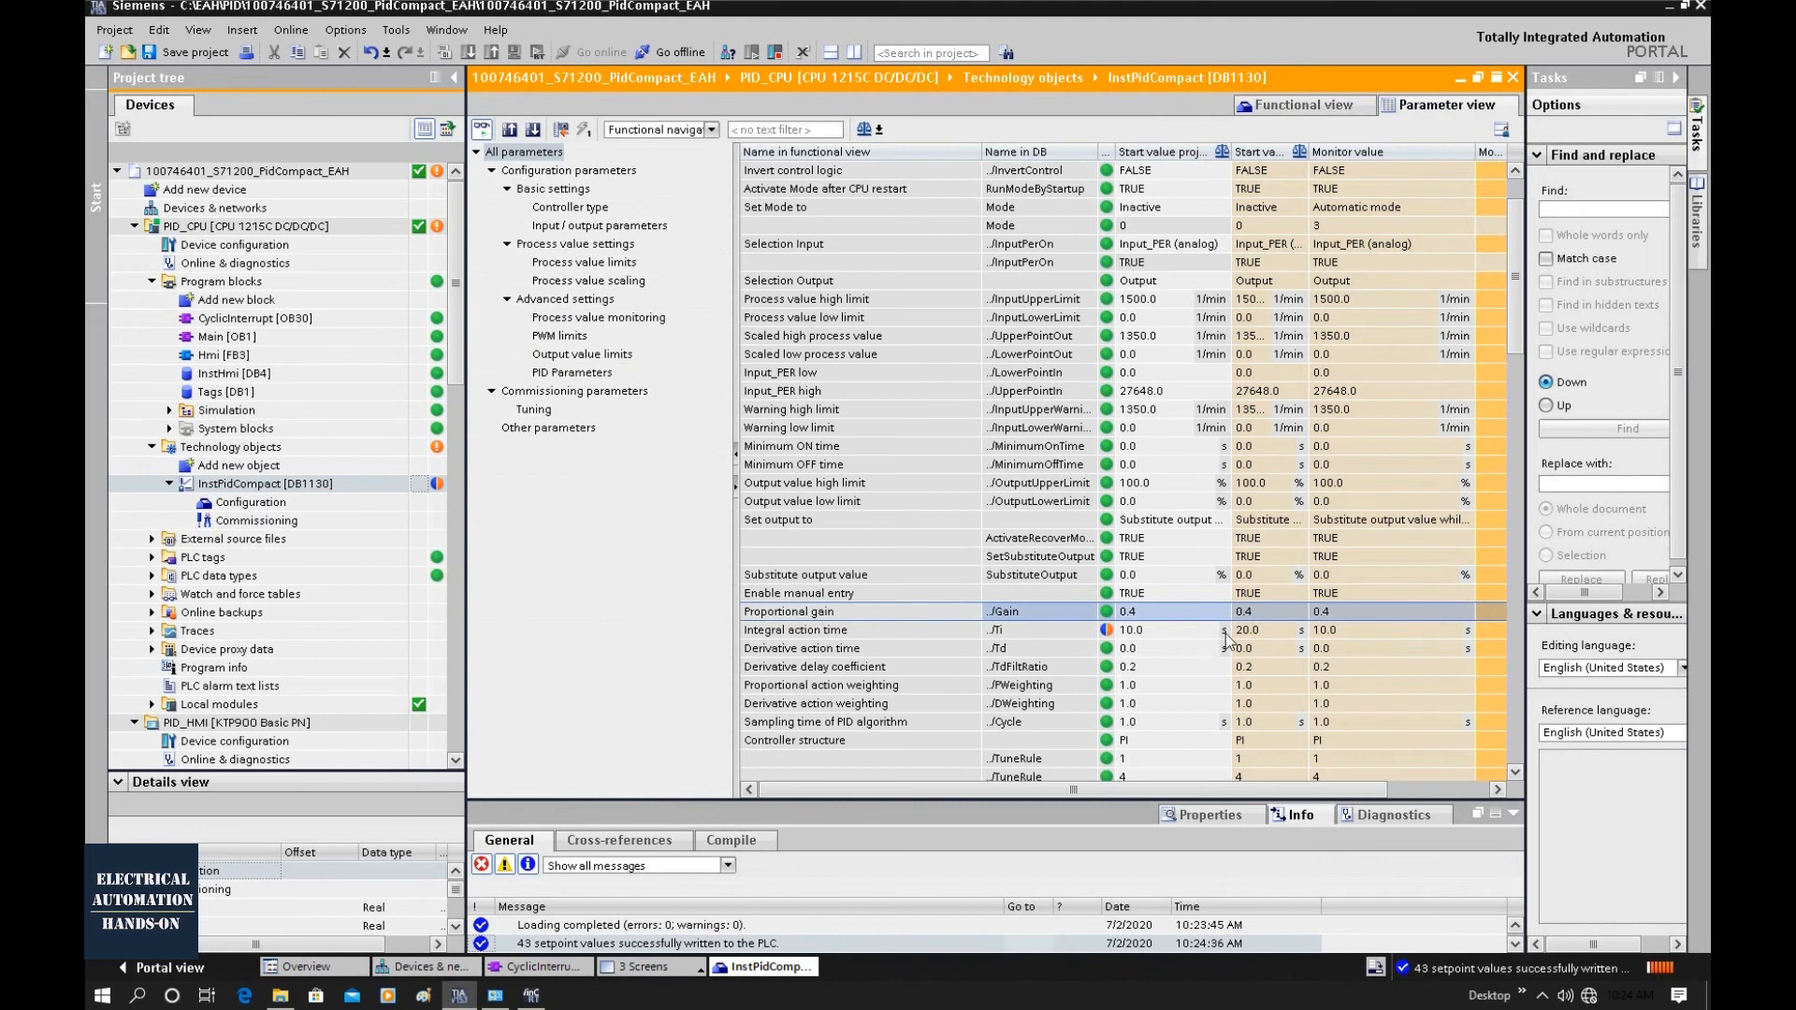
pyautogui.click(1141, 635)
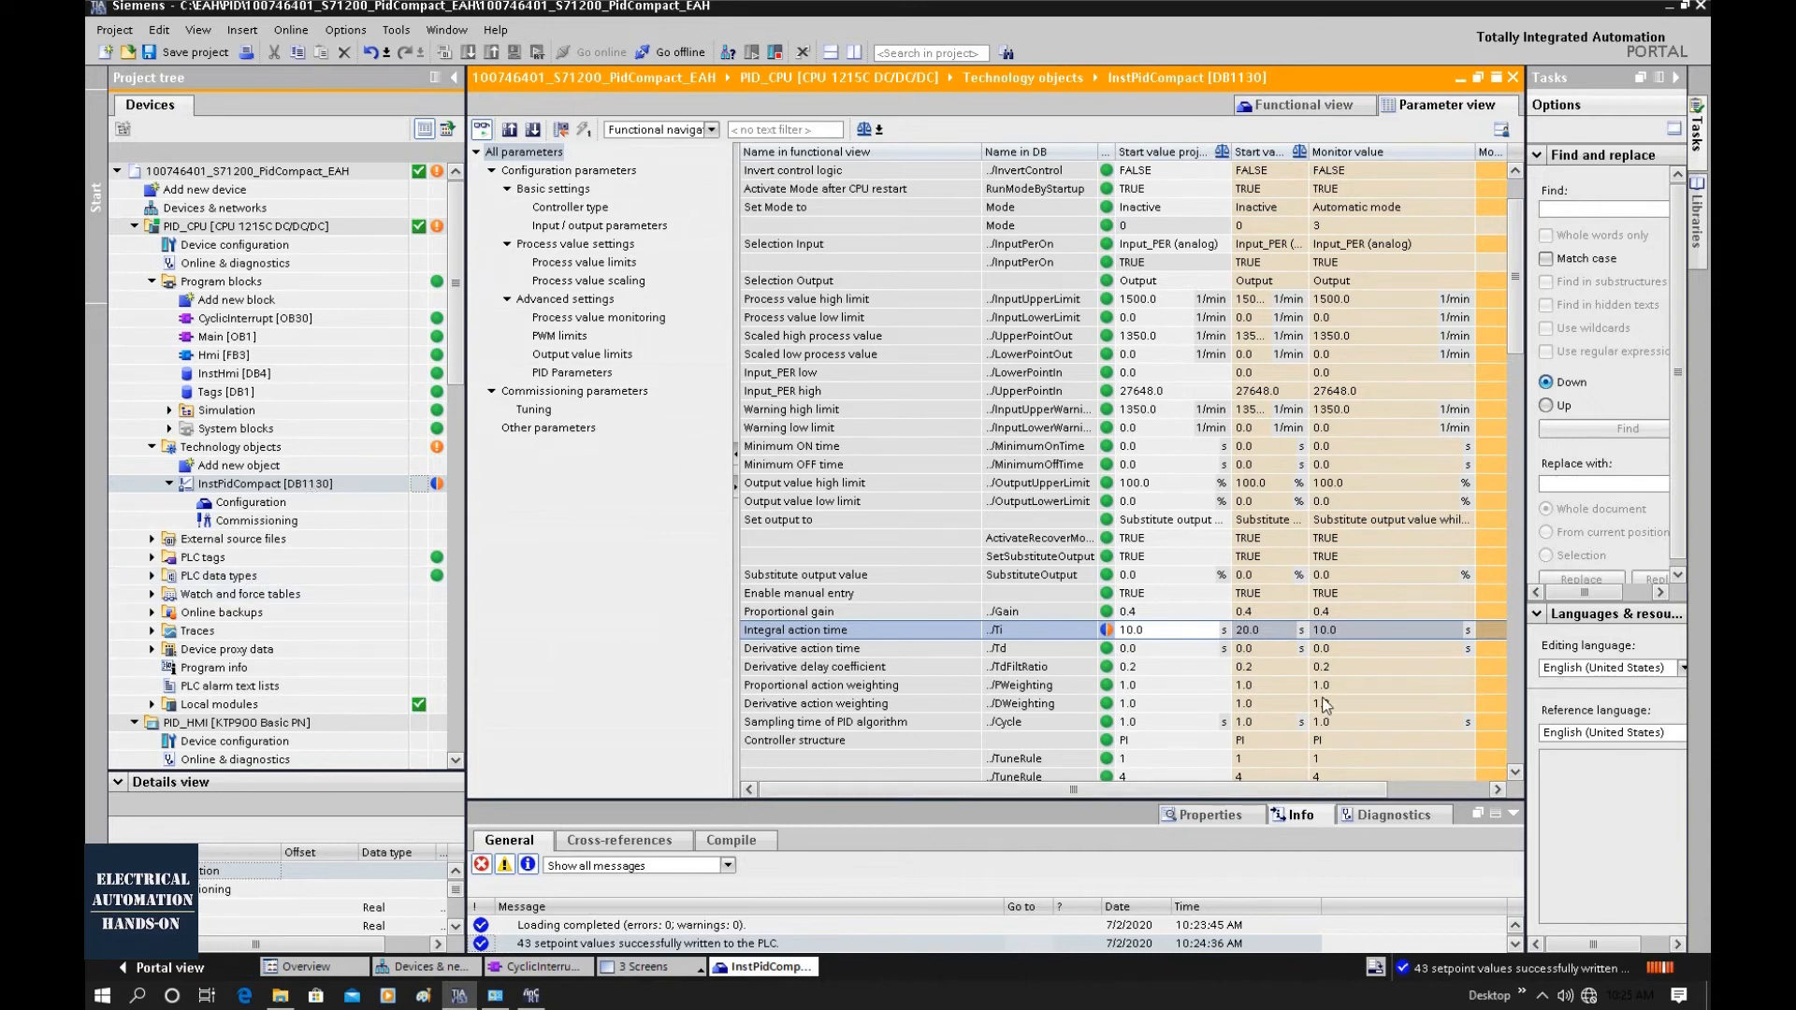
# - Open InstPidCompact [DB1130] in the DB editor and examine the Gain and Ti values under Retain > CtrlParams
pyautogui.click(312, 485)
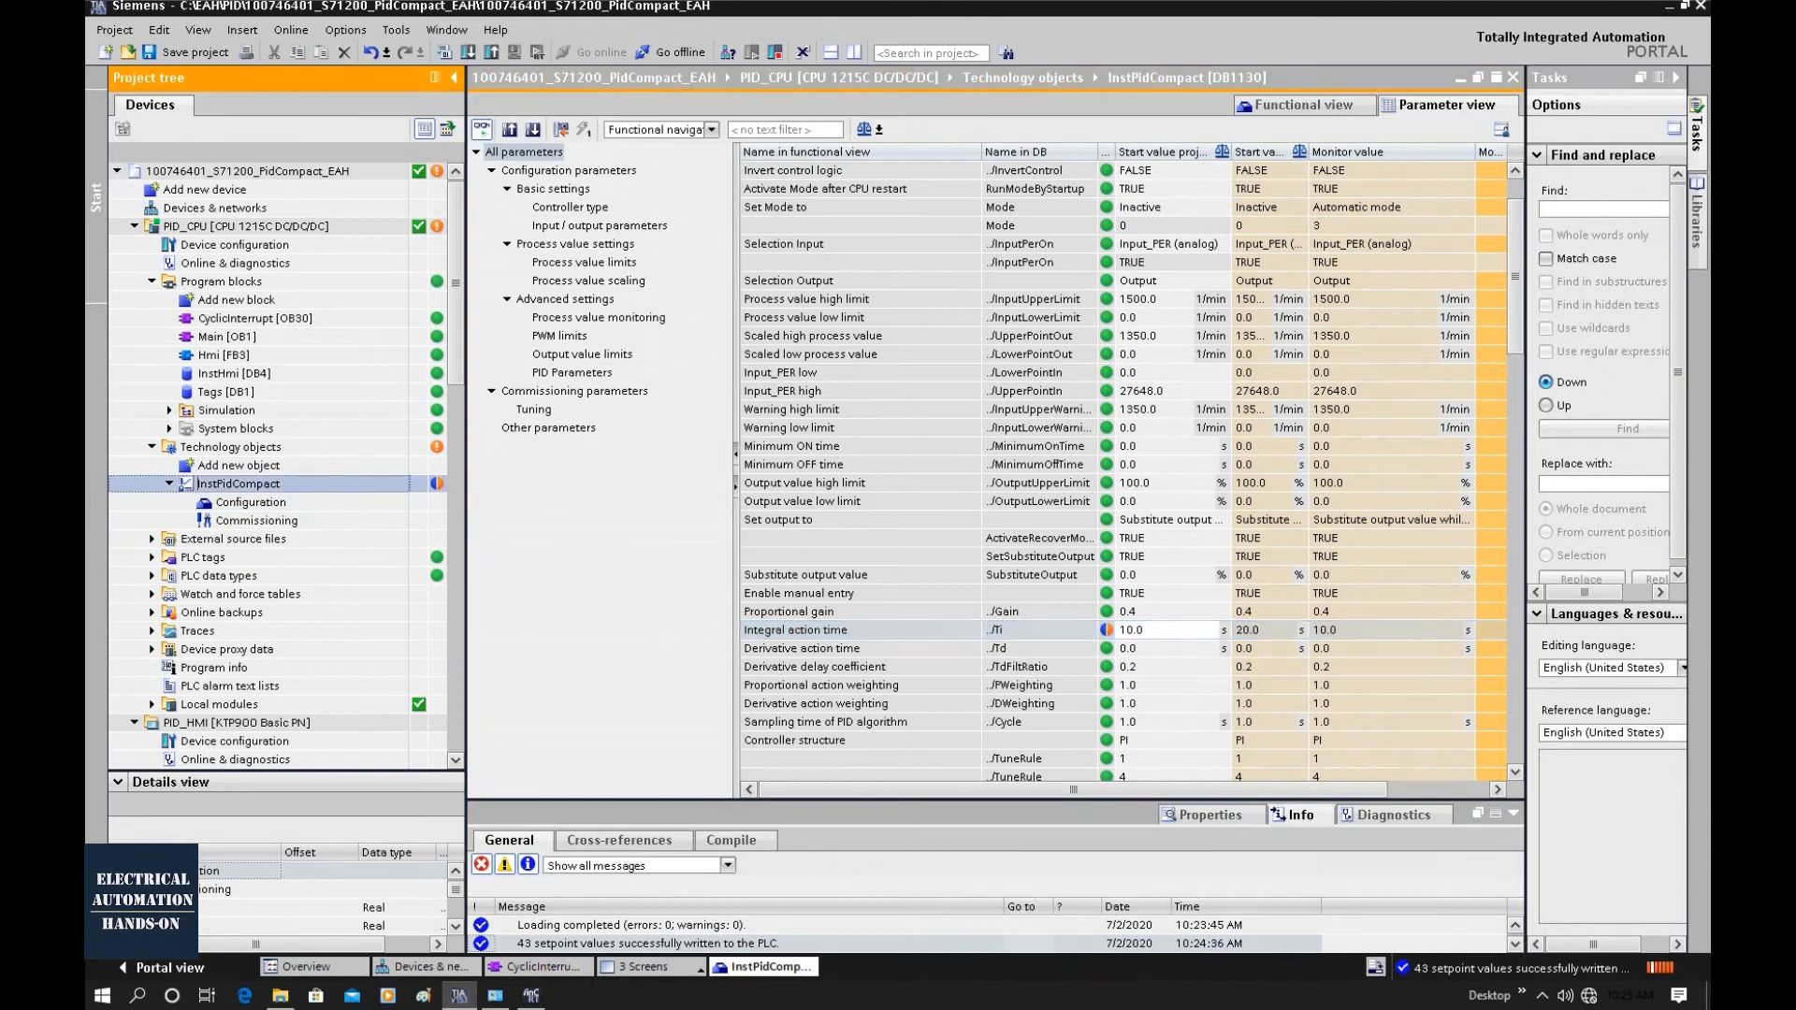
pyautogui.rightClick(276, 495)
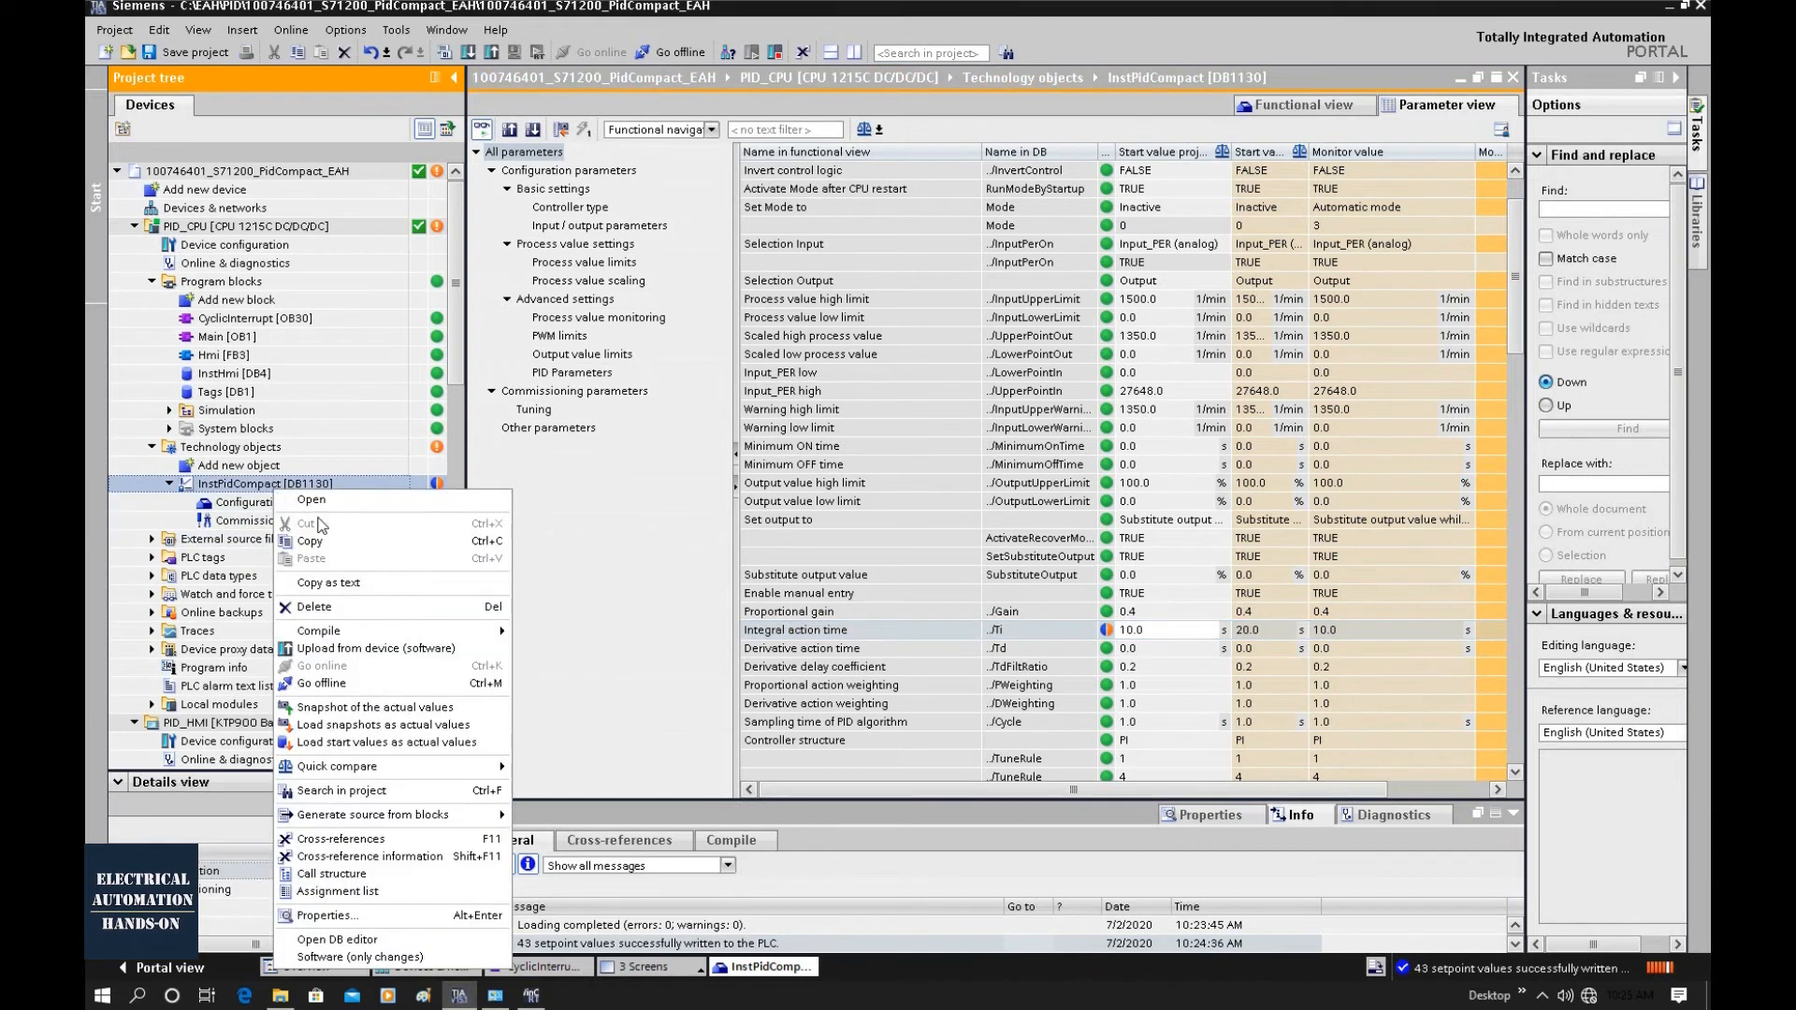
pyautogui.click(383, 941)
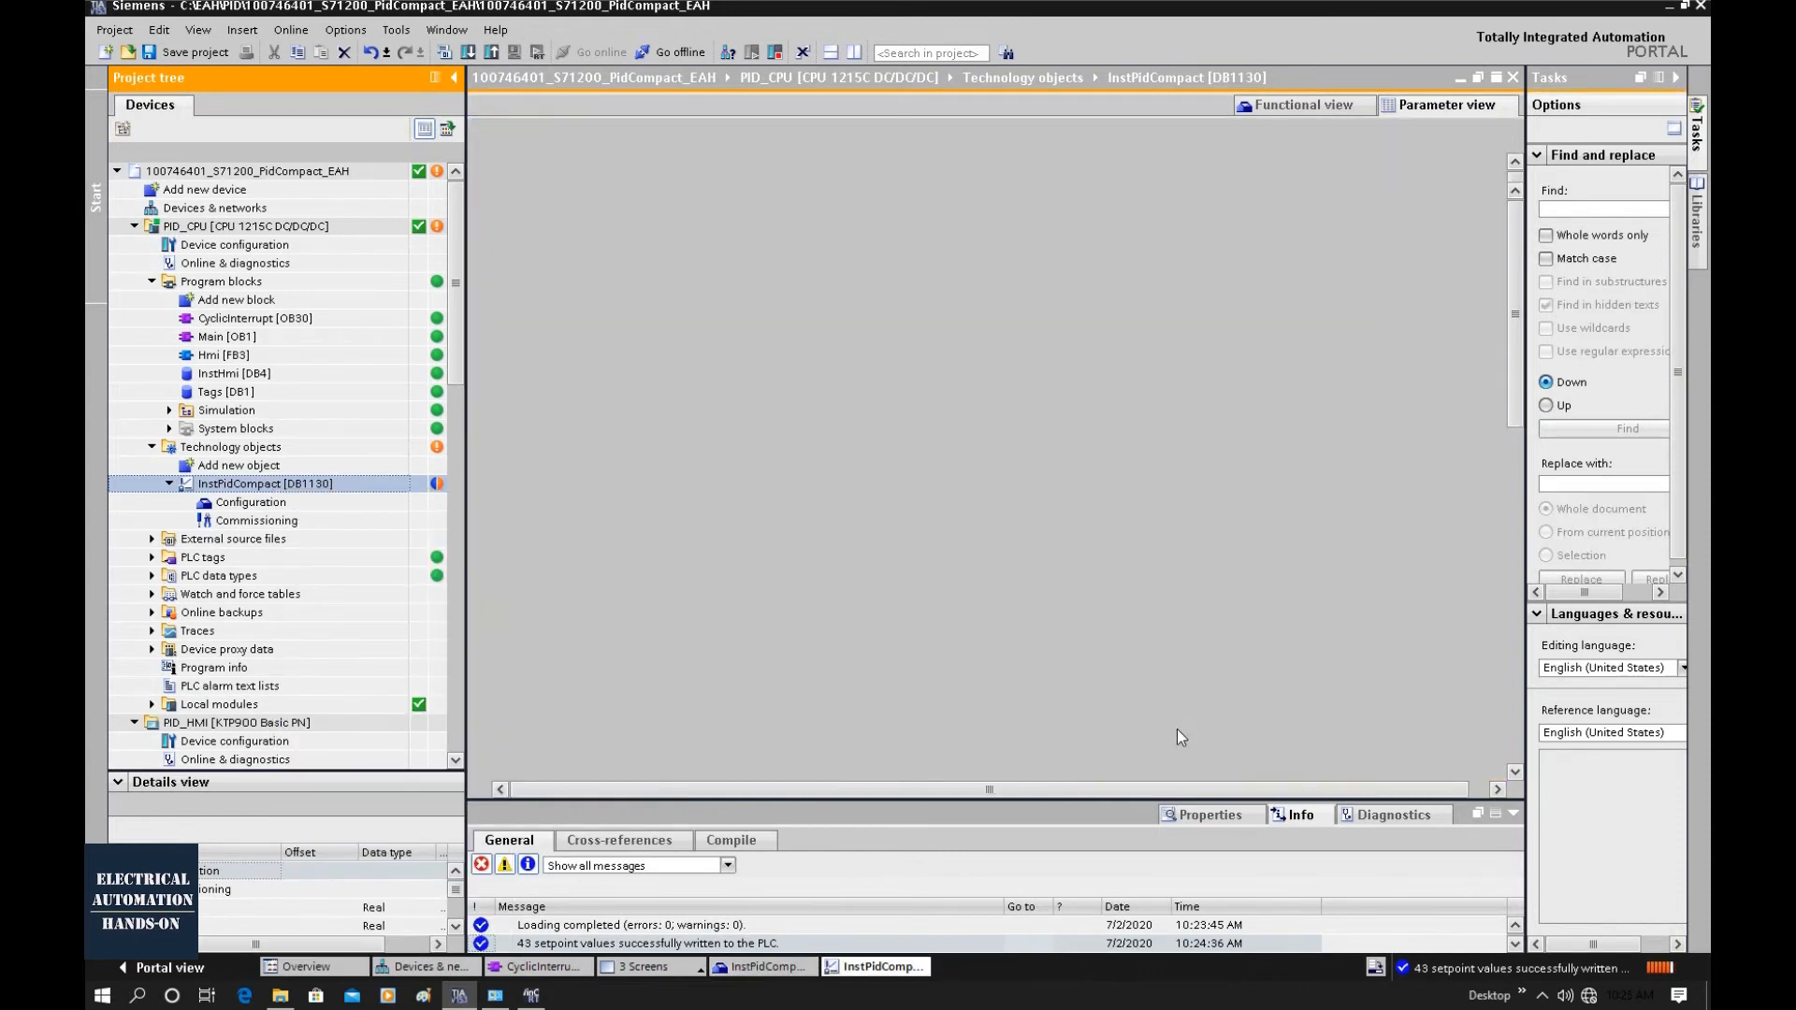
pyautogui.scroll(-6, 759, 496)
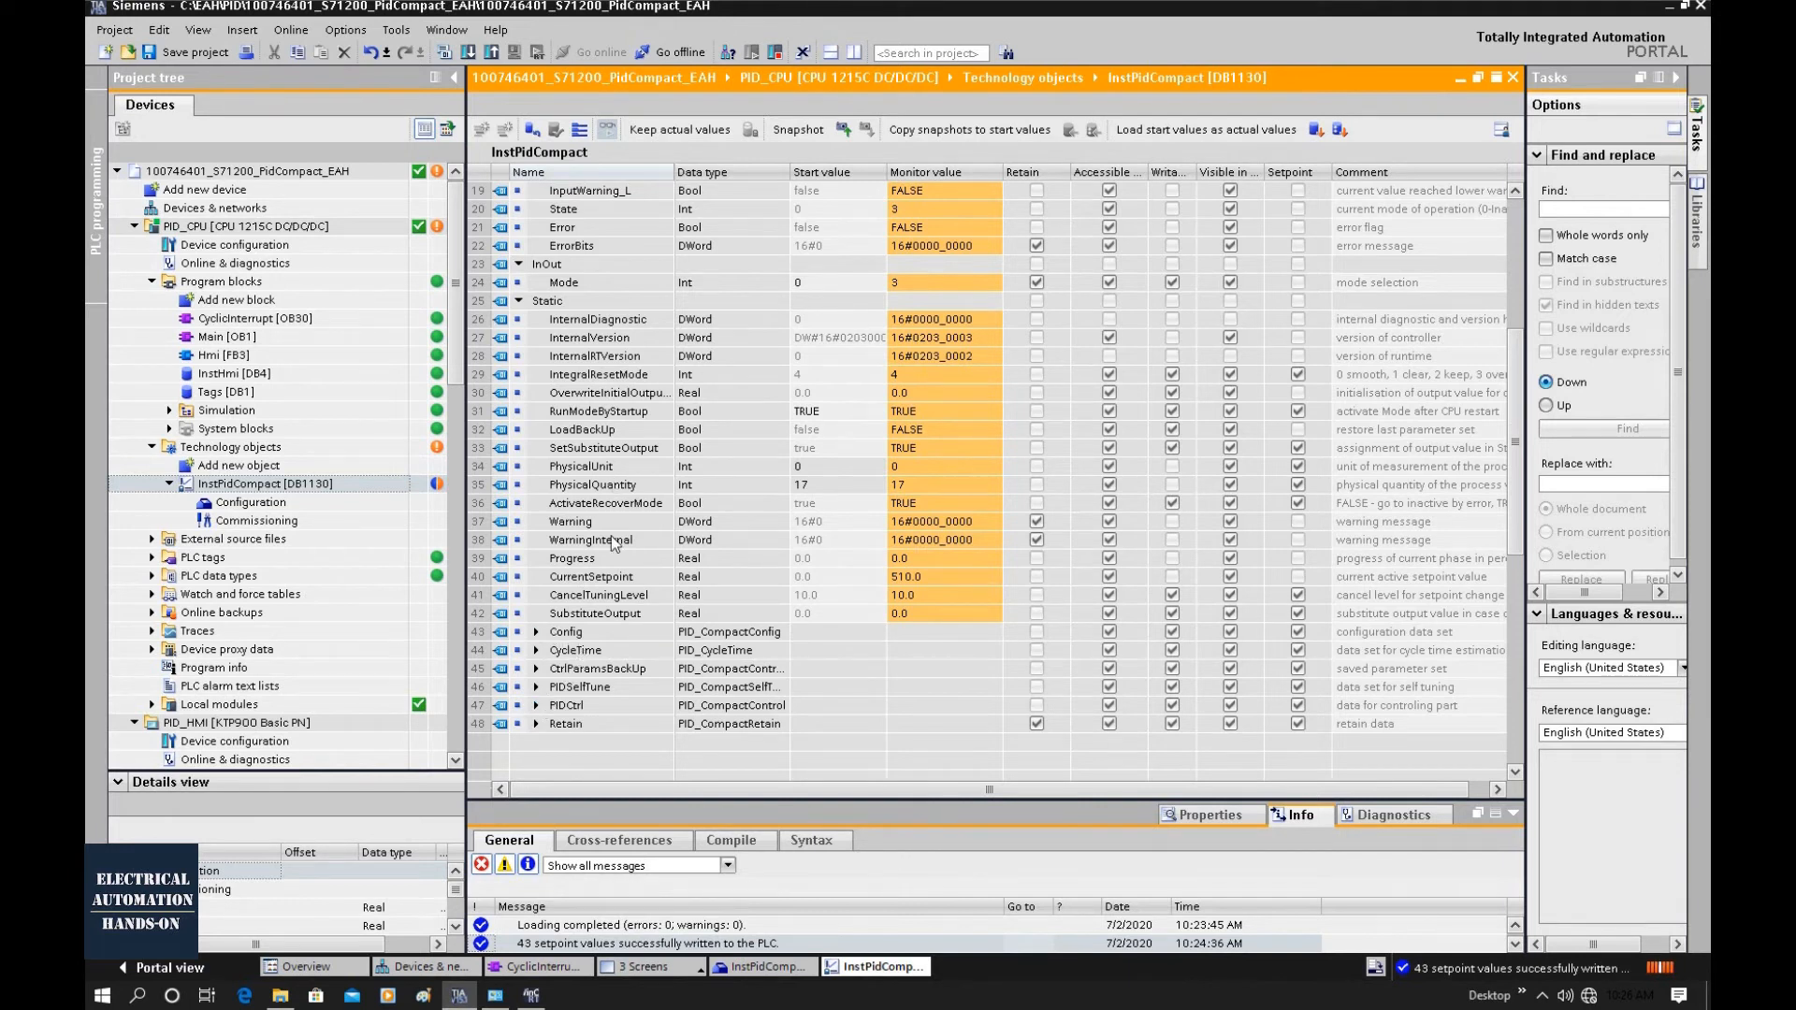
pyautogui.scroll(-3, 644, 647)
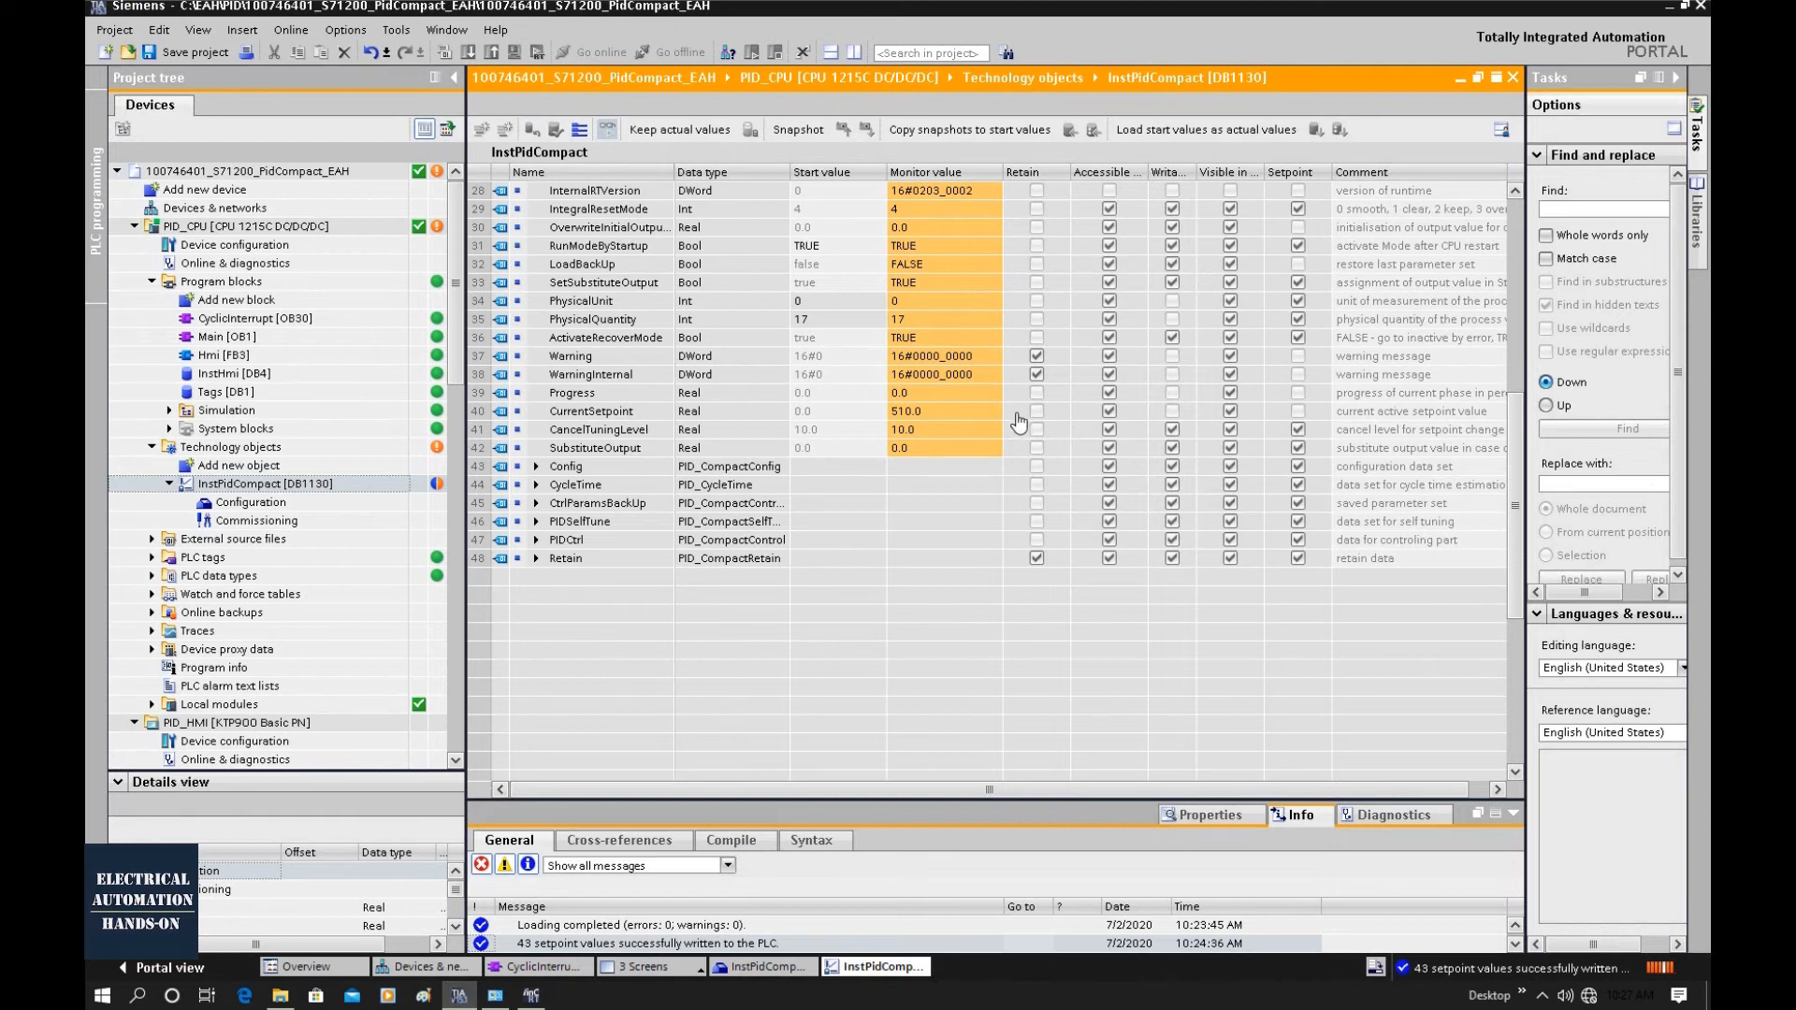
pyautogui.click(536, 559)
pyautogui.click(553, 578)
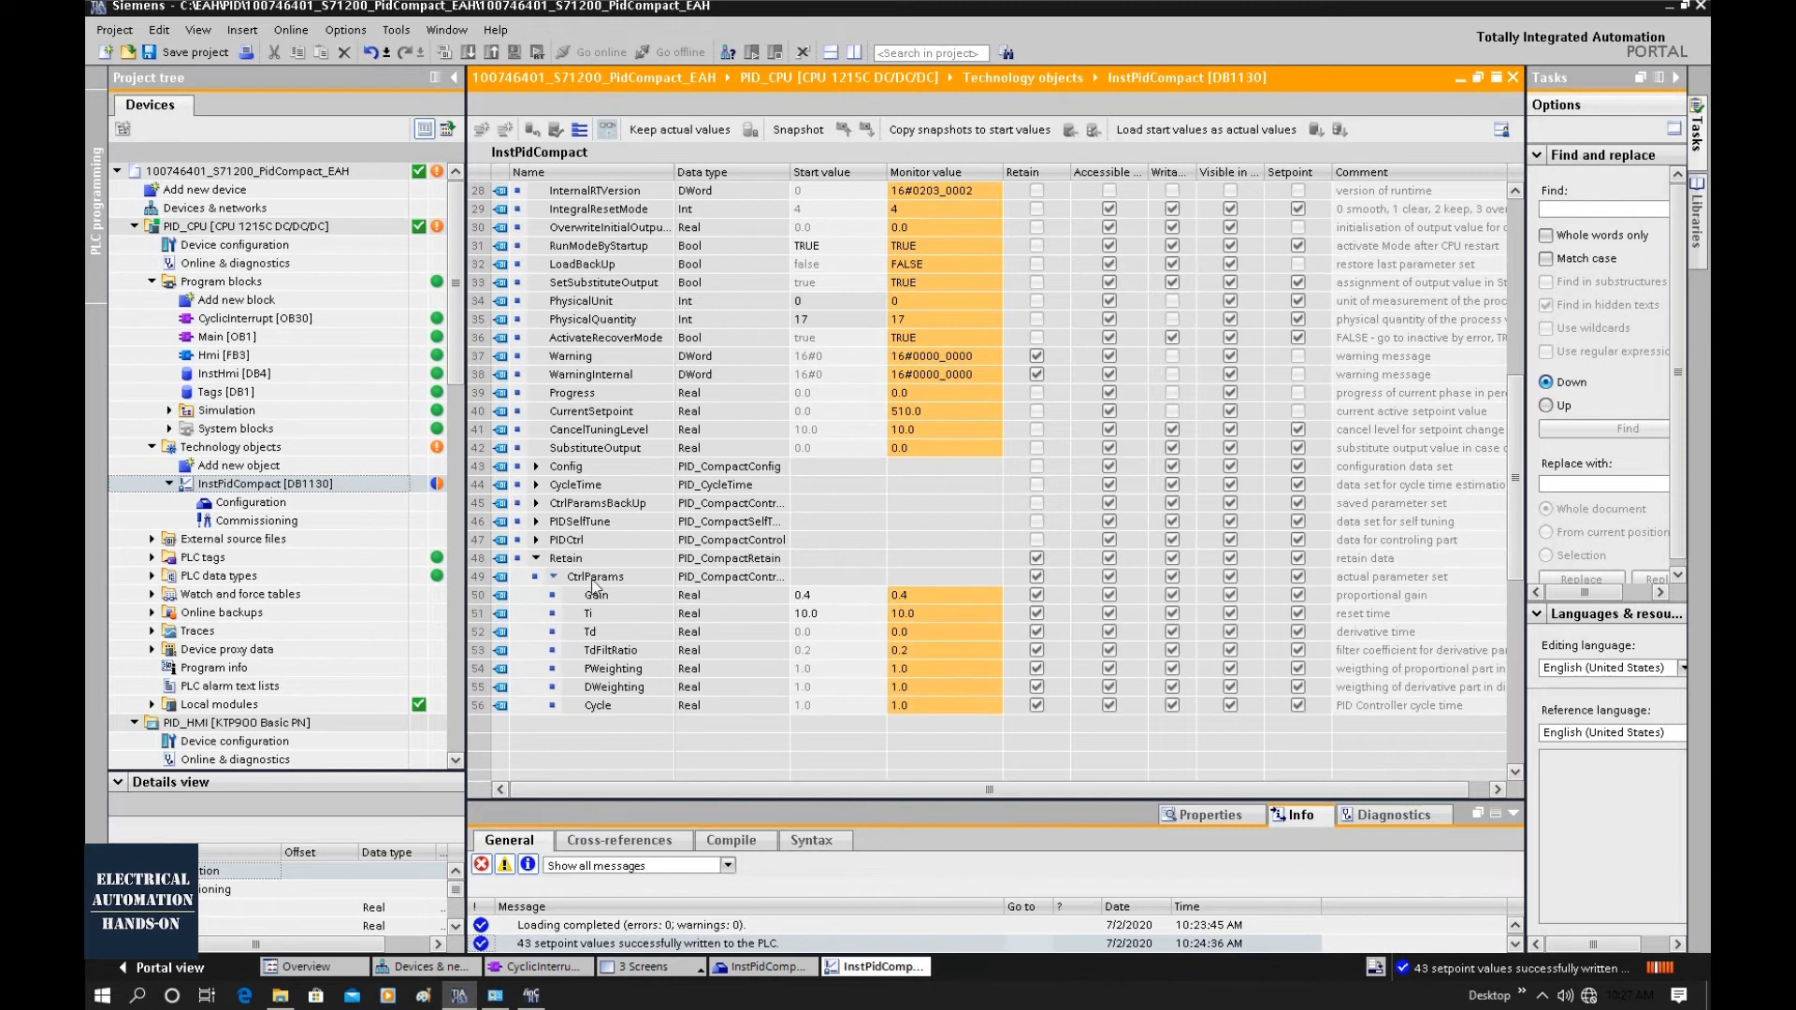
pyautogui.click(598, 633)
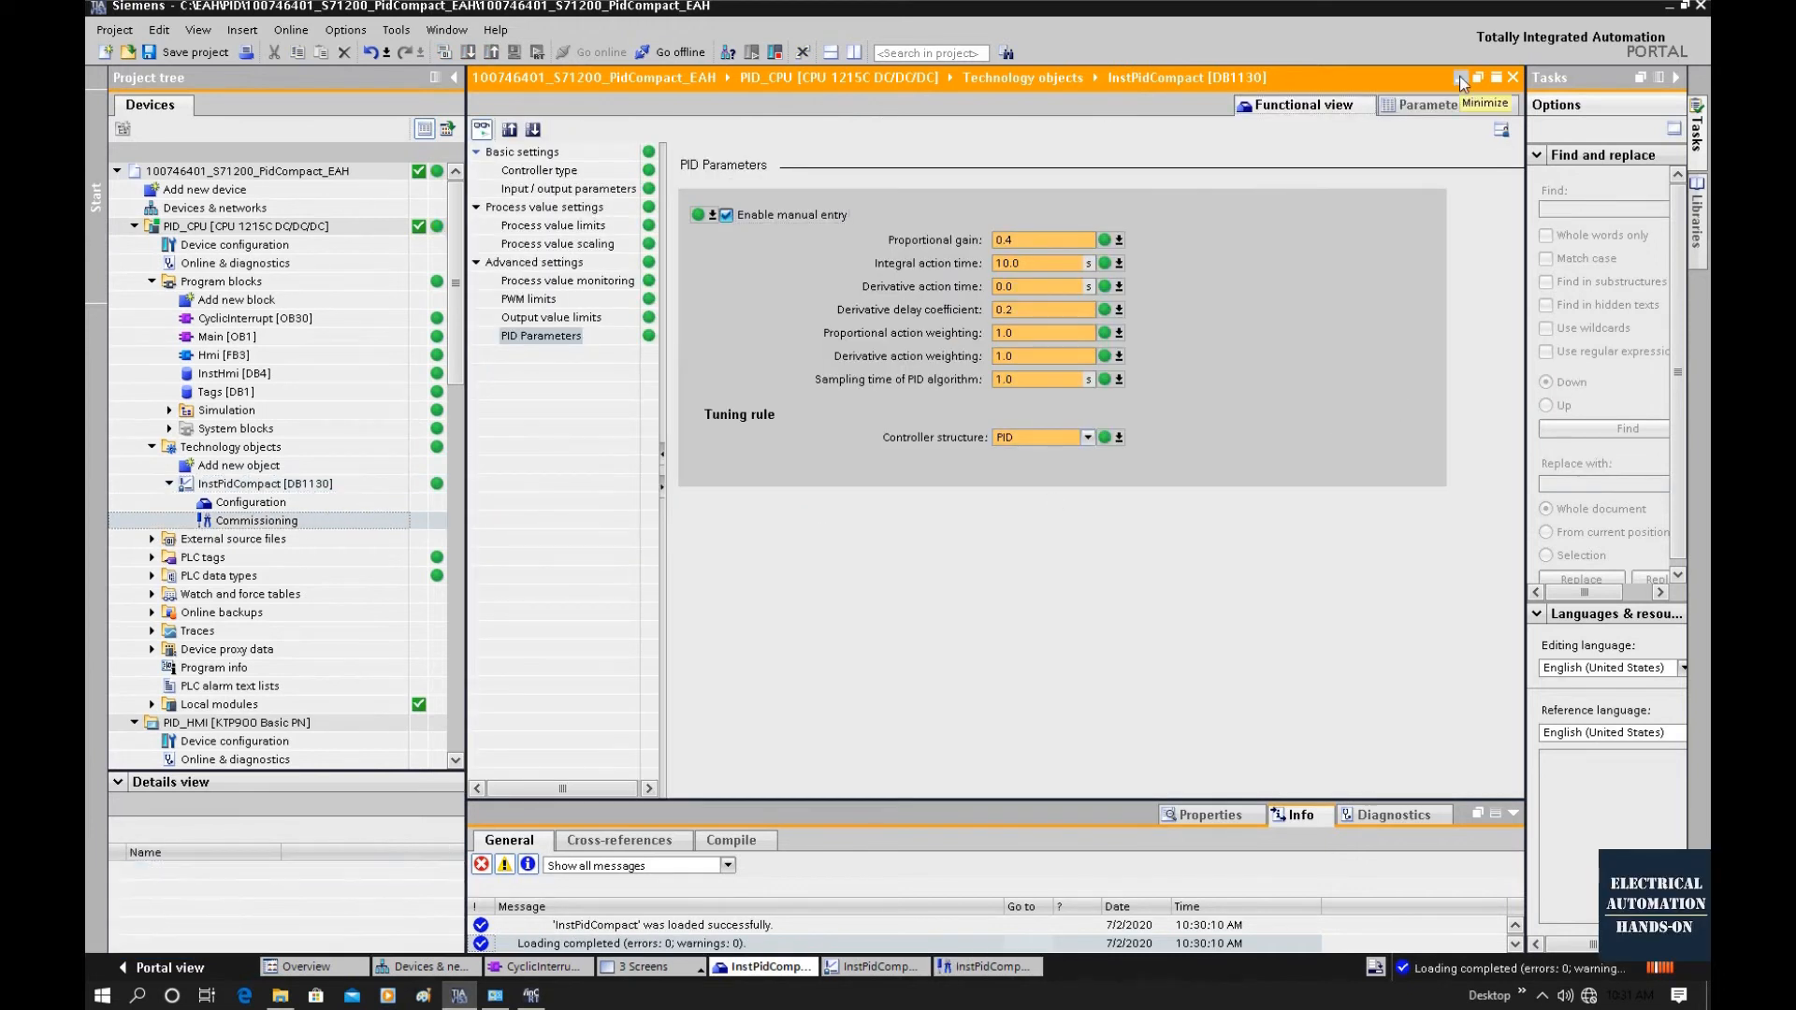
# - Open the commissioning view from the PID_Compact block in CyclicInterrupt and start the measurement with a 0.5 s sampling time
pyautogui.click(1460, 78)
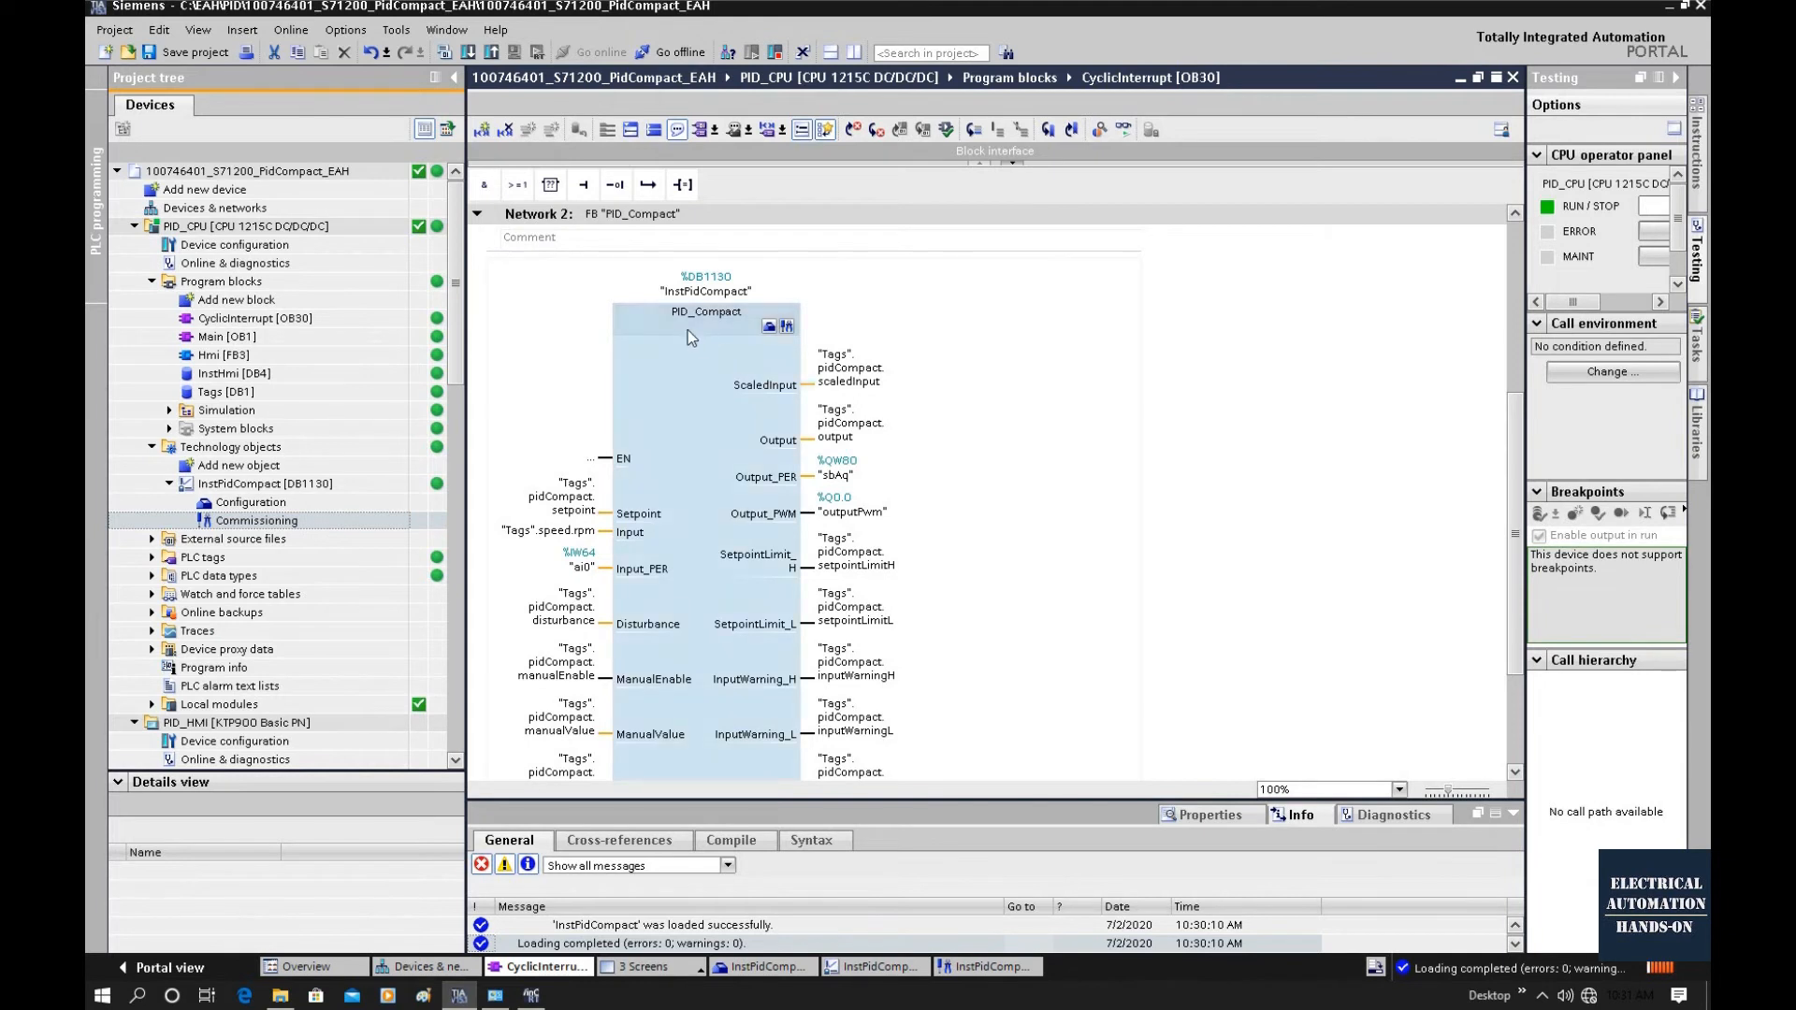
pyautogui.click(787, 326)
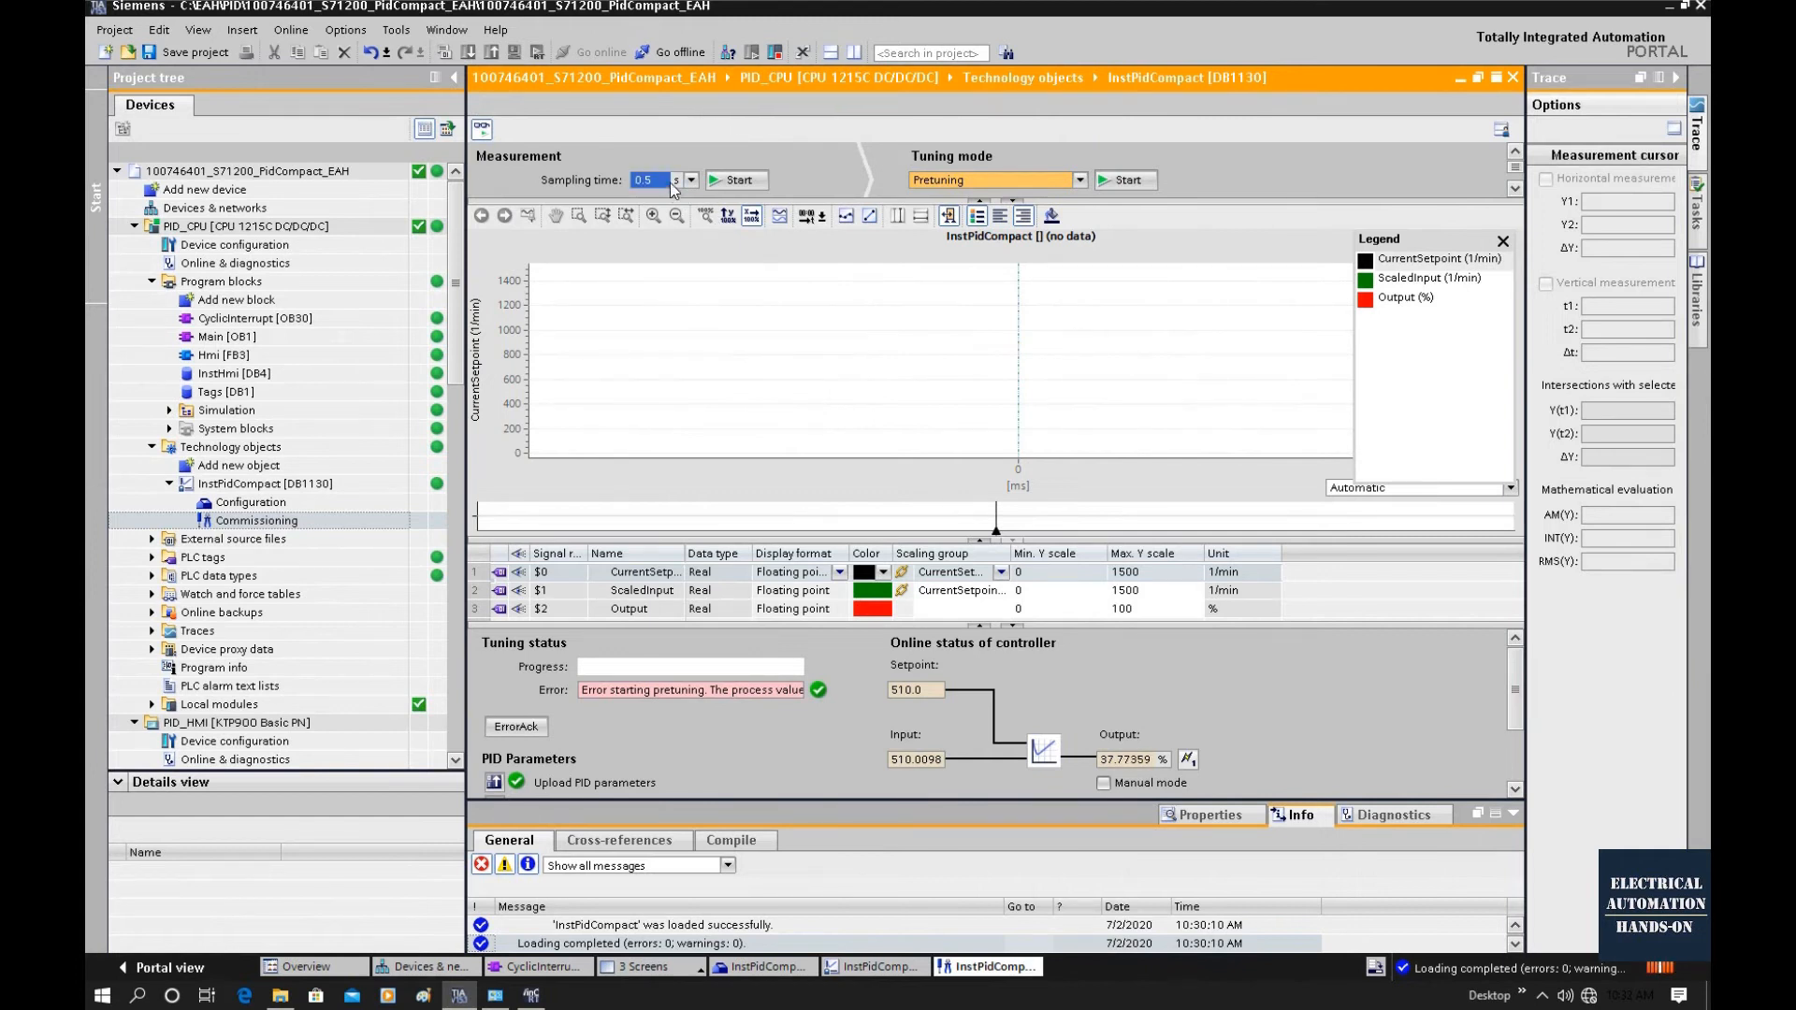
pyautogui.click(690, 182)
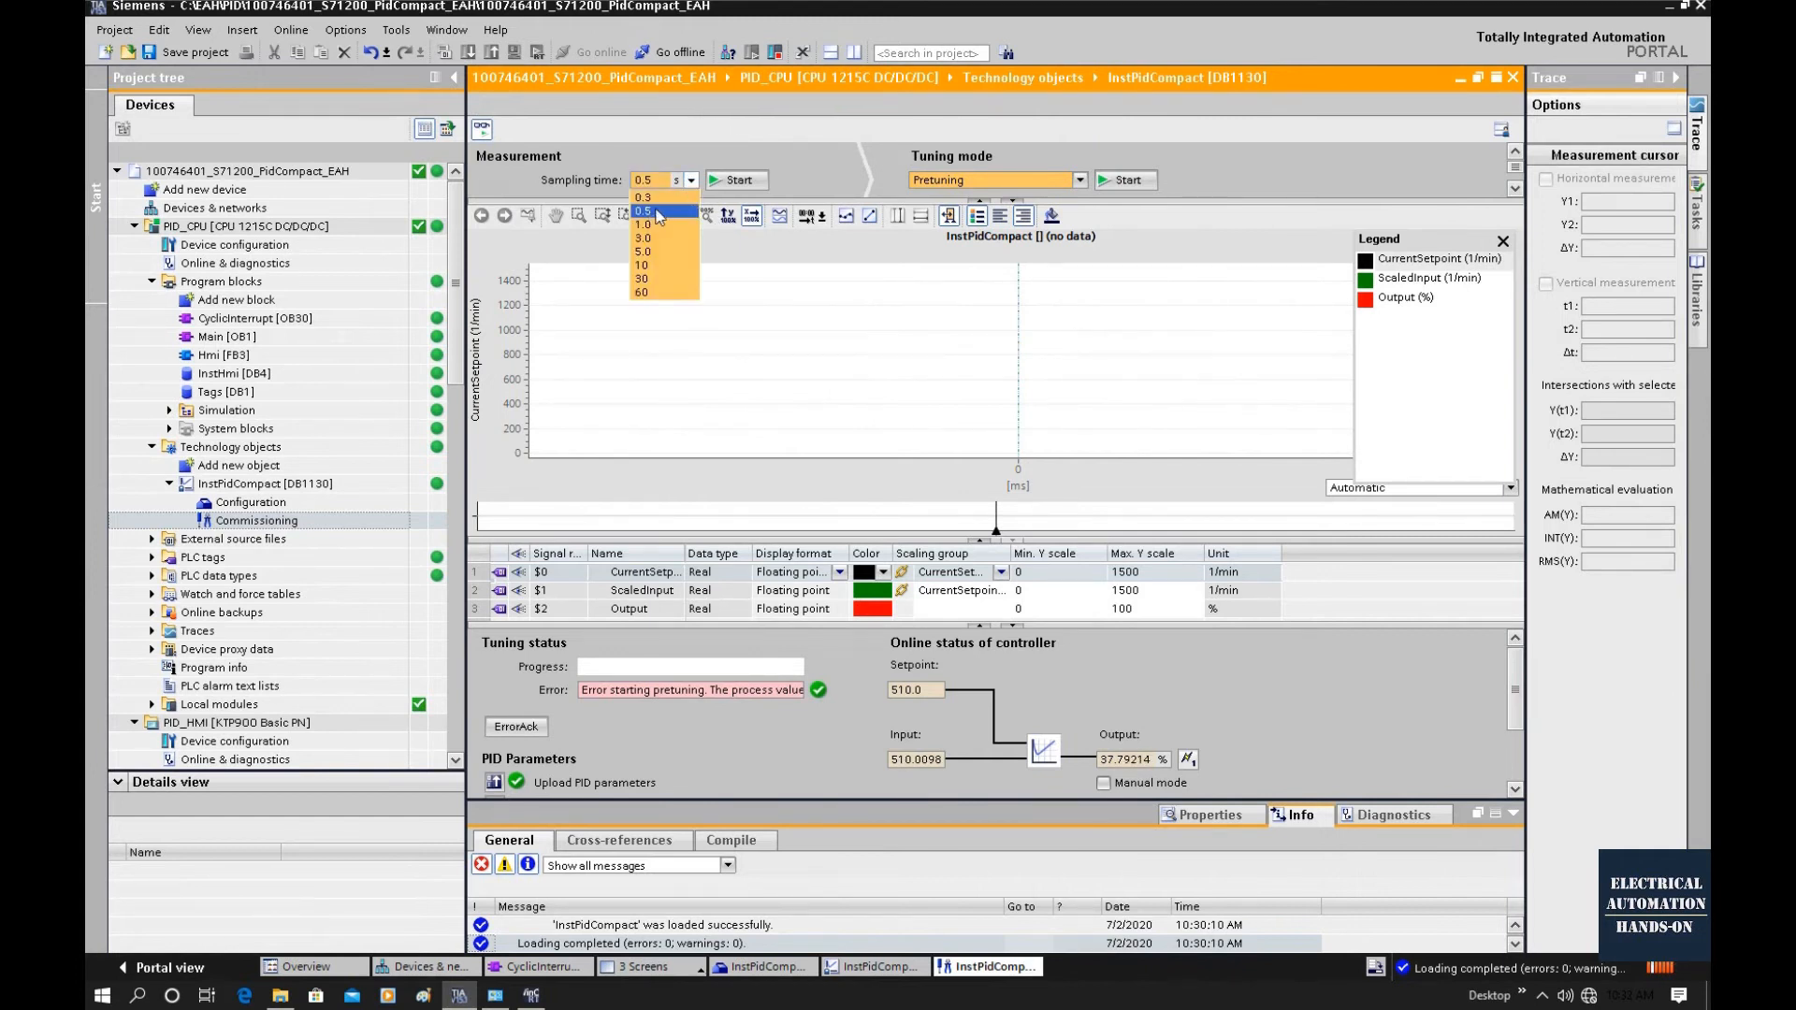
pyautogui.click(644, 212)
pyautogui.click(735, 181)
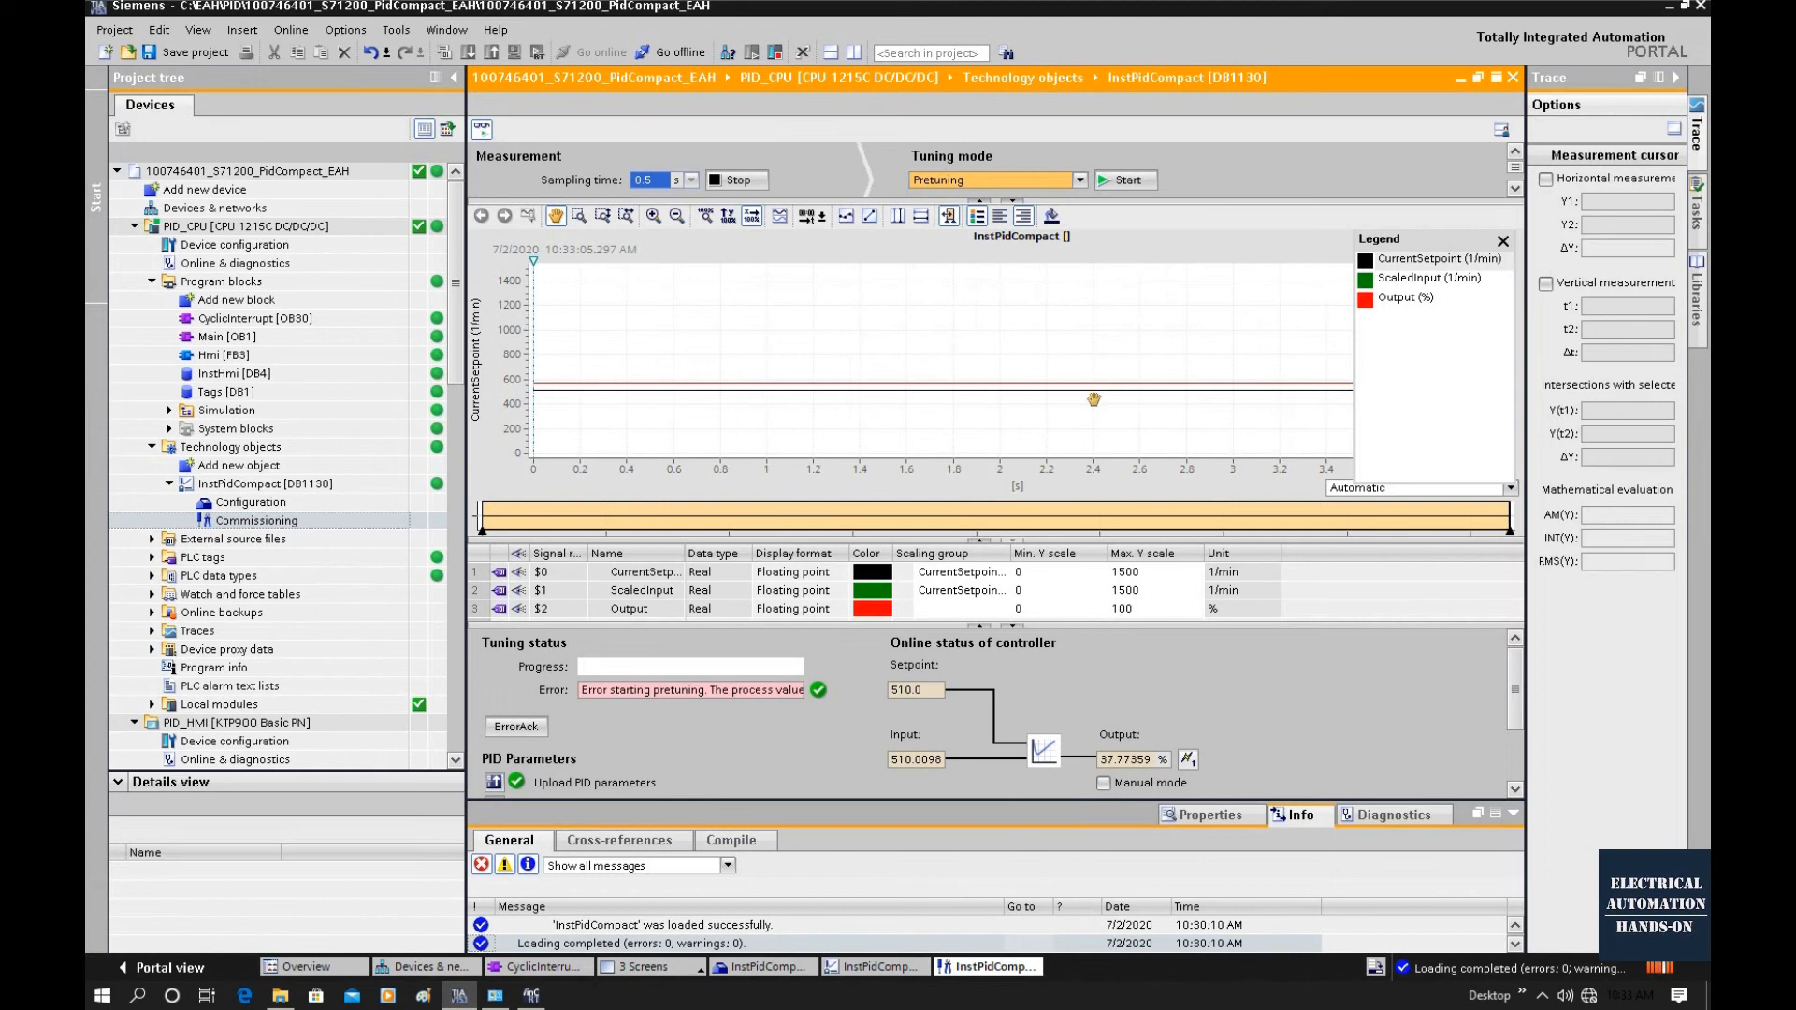
# - Switch to the simulated HMI, set the setpoint to 550 1/min, and move the legend in the commissioning trend to follow the response
pyautogui.click(533, 997)
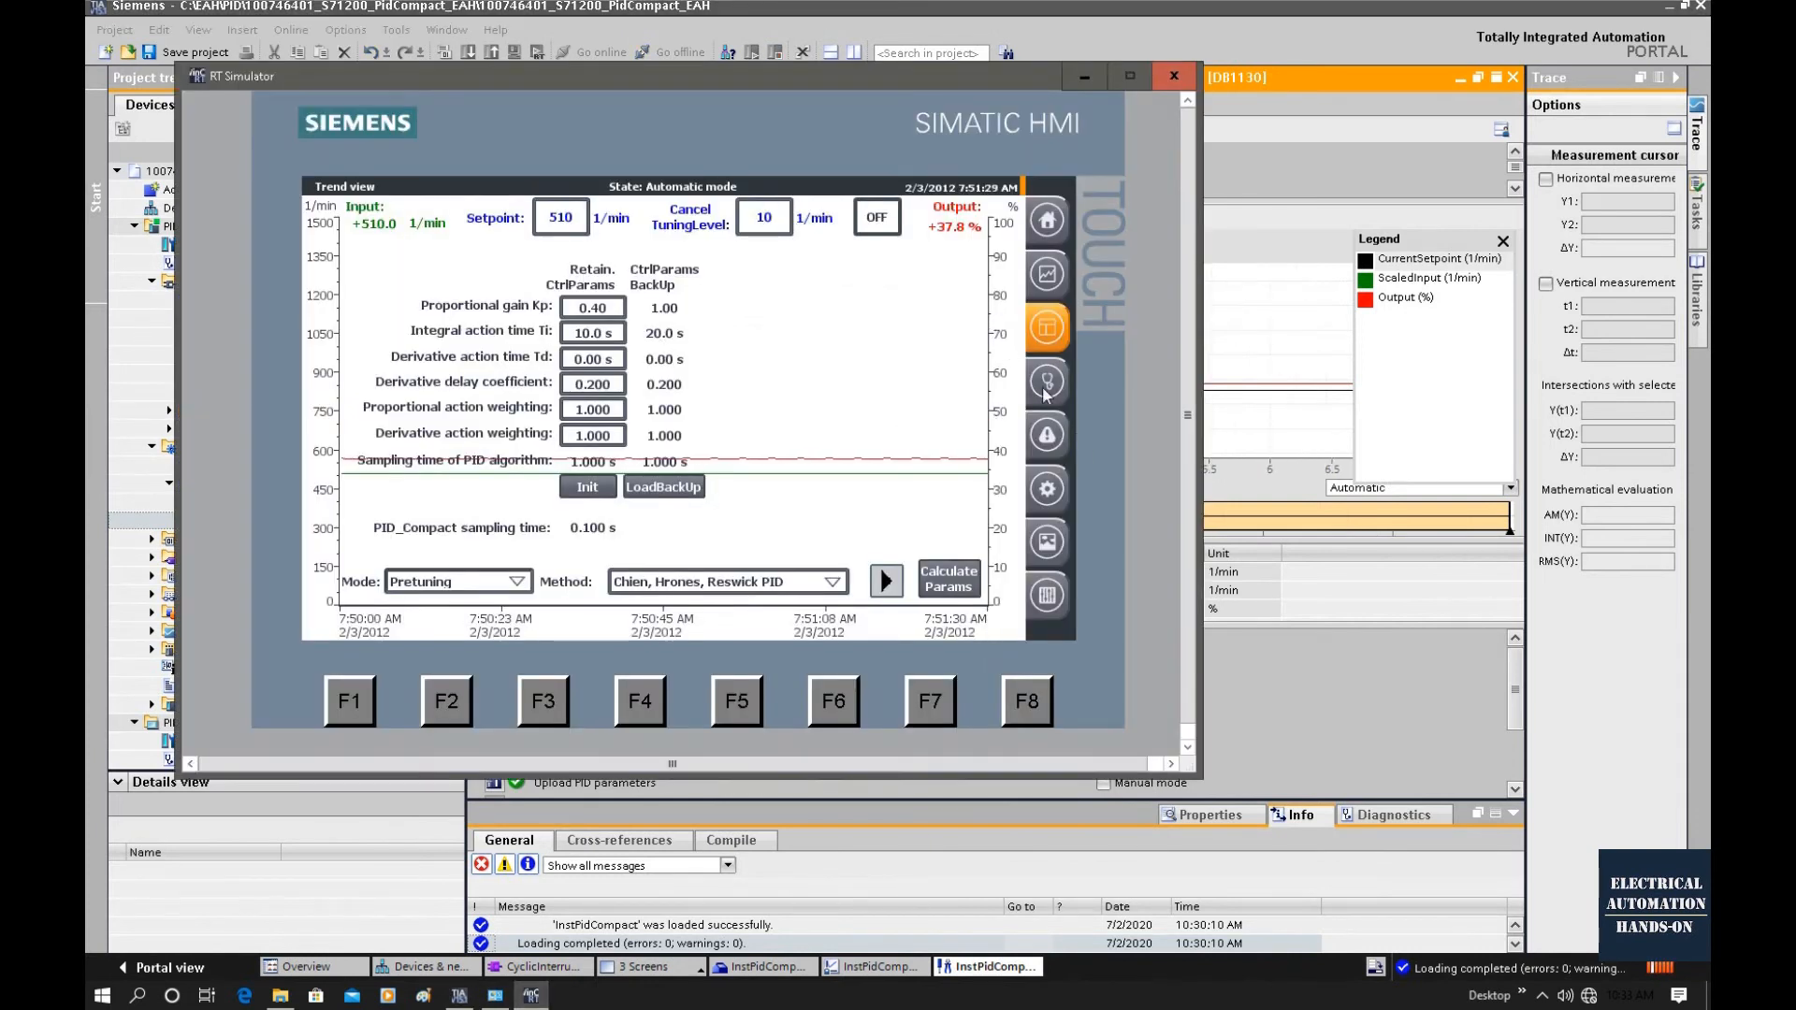
pyautogui.click(561, 231)
pyautogui.click(485, 430)
pyautogui.click(484, 430)
pyautogui.click(420, 559)
pyautogui.click(972, 466)
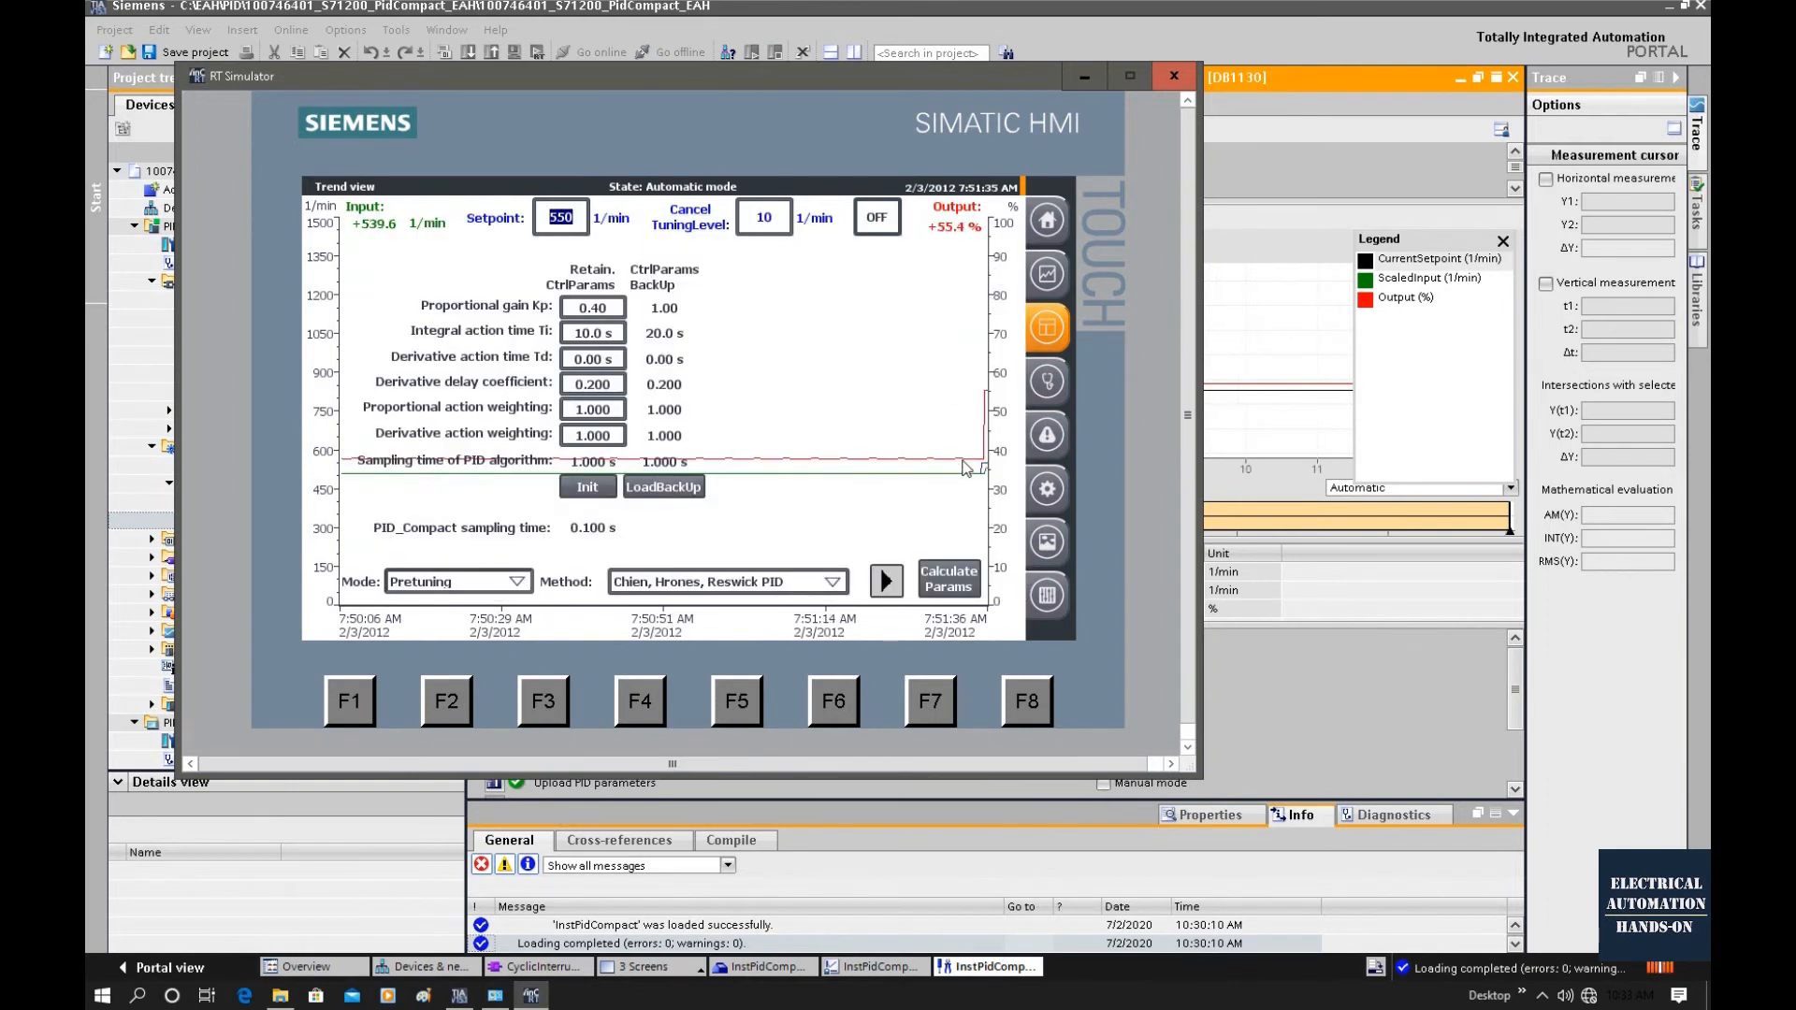
pyautogui.click(1249, 368)
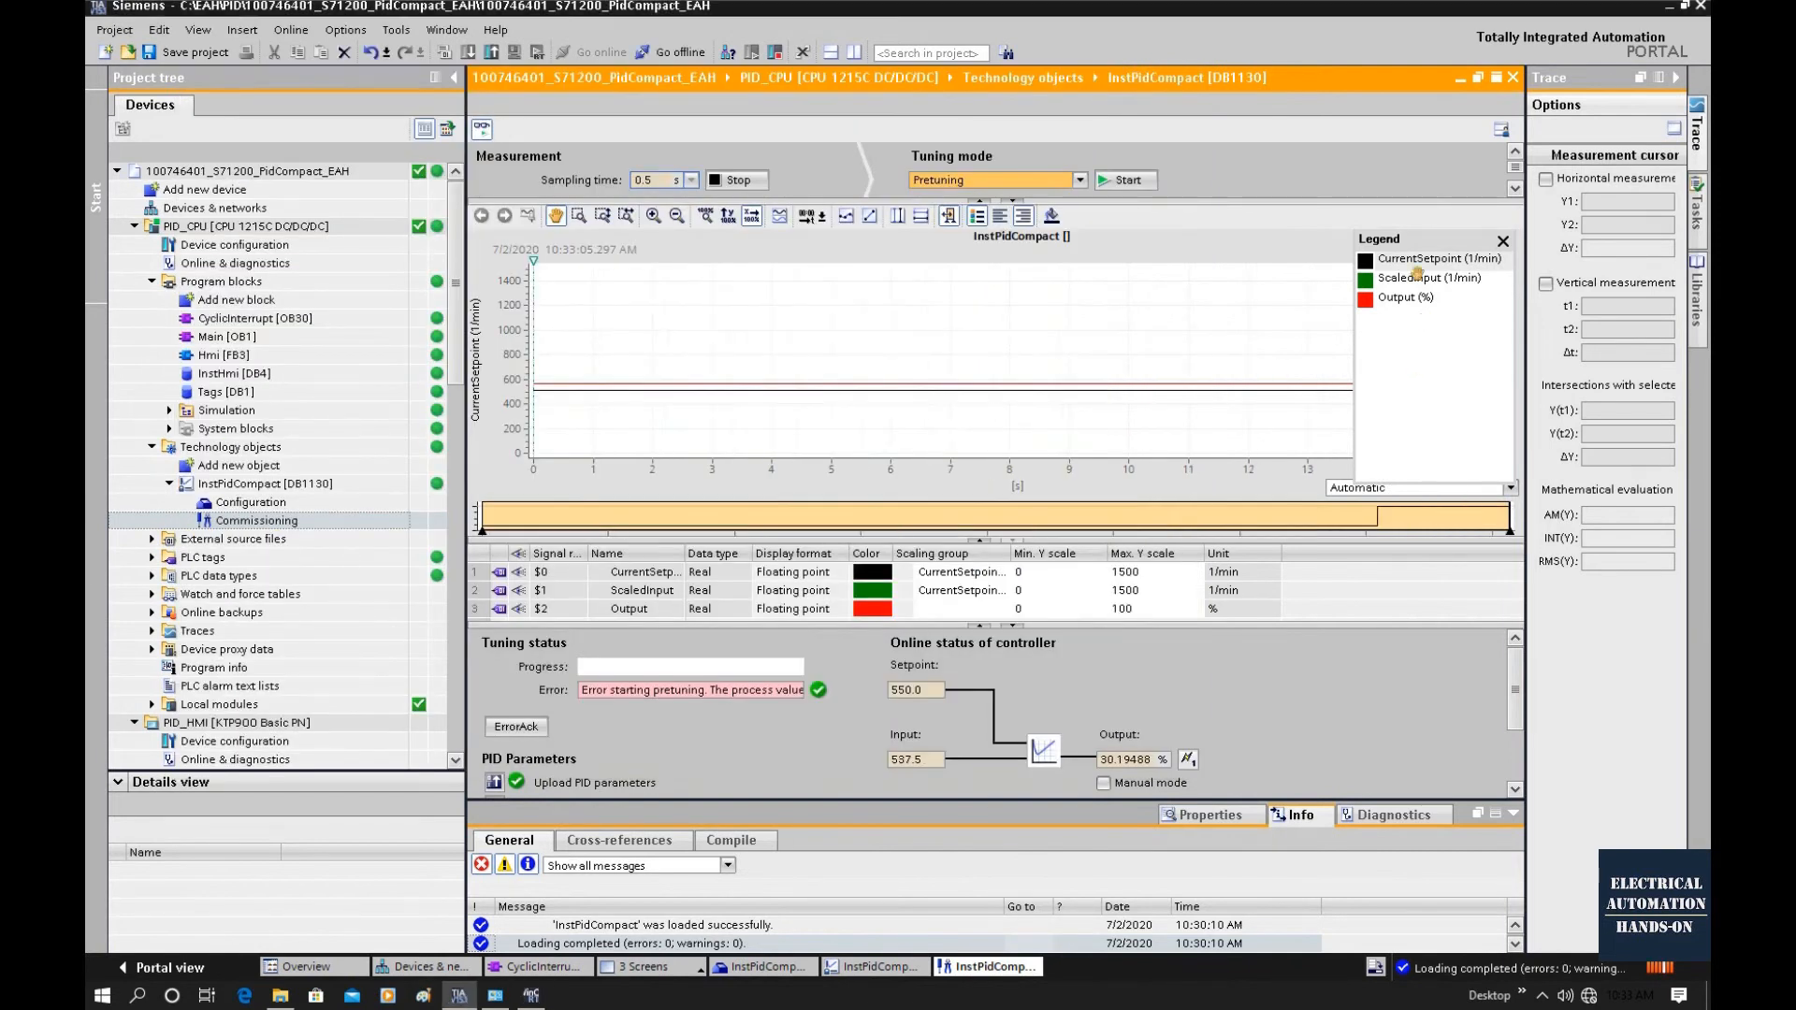
pyautogui.moveTo(1414, 242); pyautogui.dragTo(618, 250)
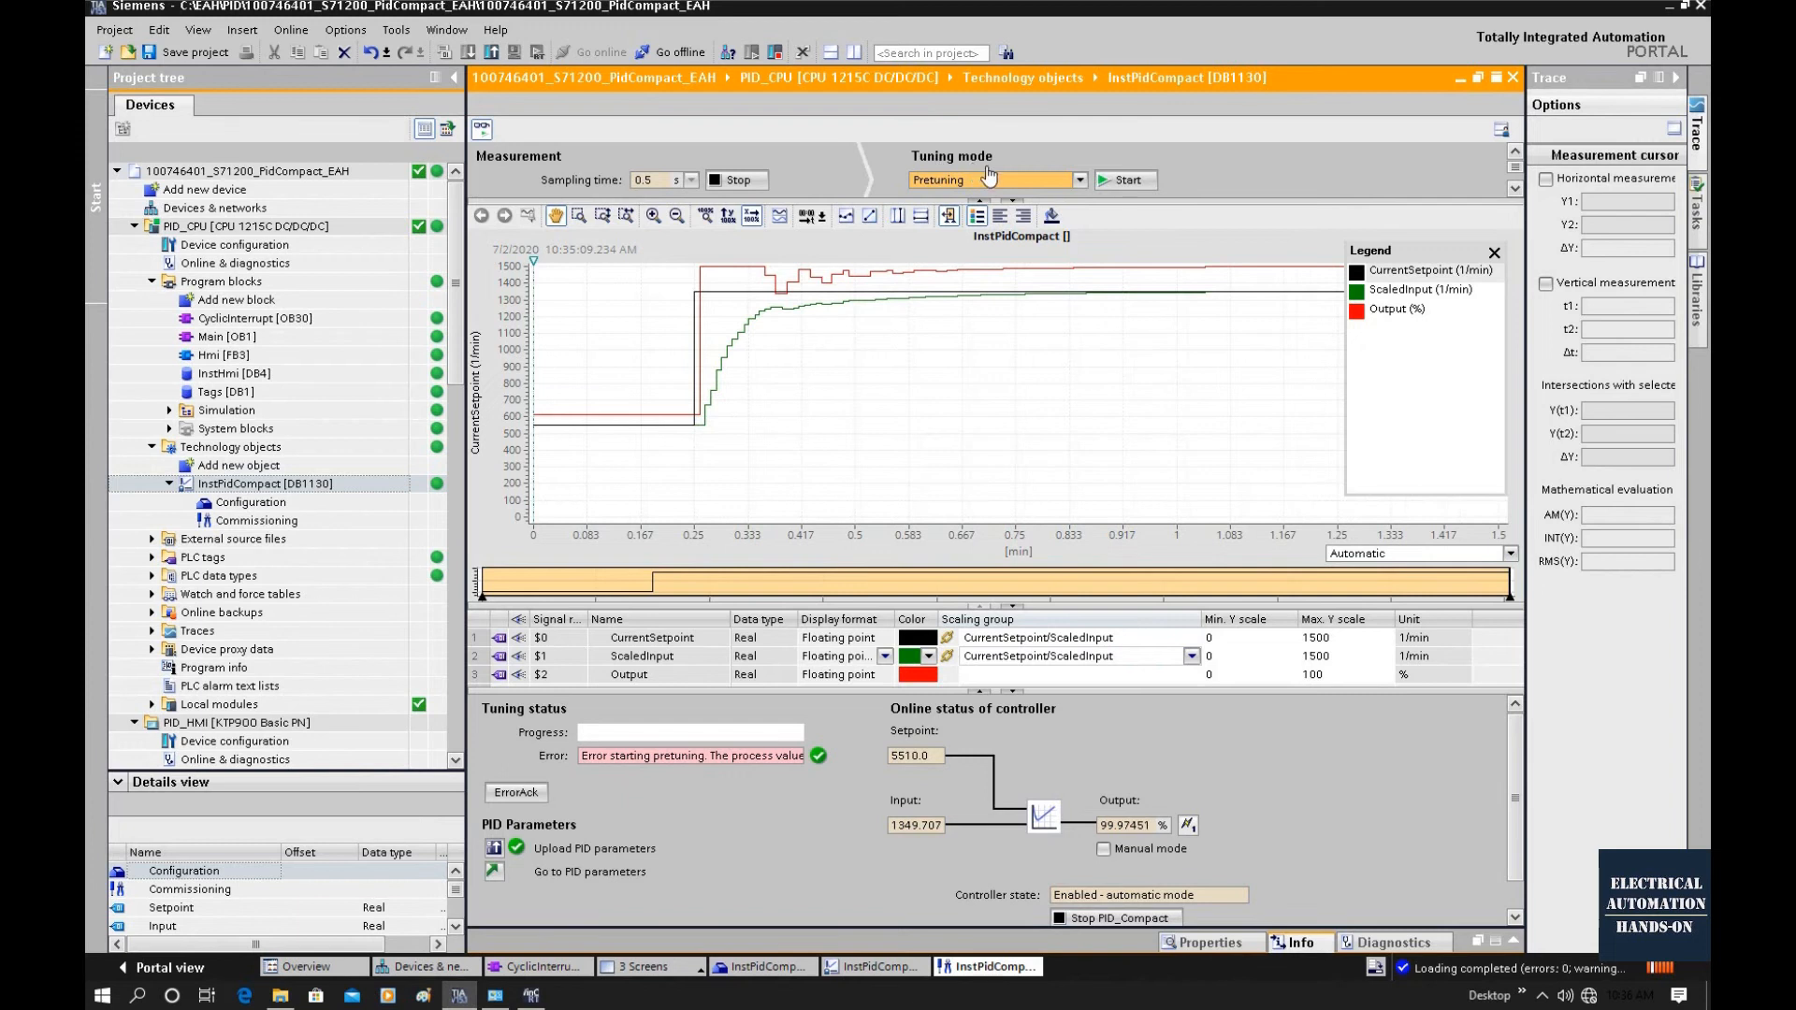
# - Review the available tuning modes and read the pretuning and fine tuning requirements in the help topic Parameters State and Mode V2
pyautogui.click(1078, 180)
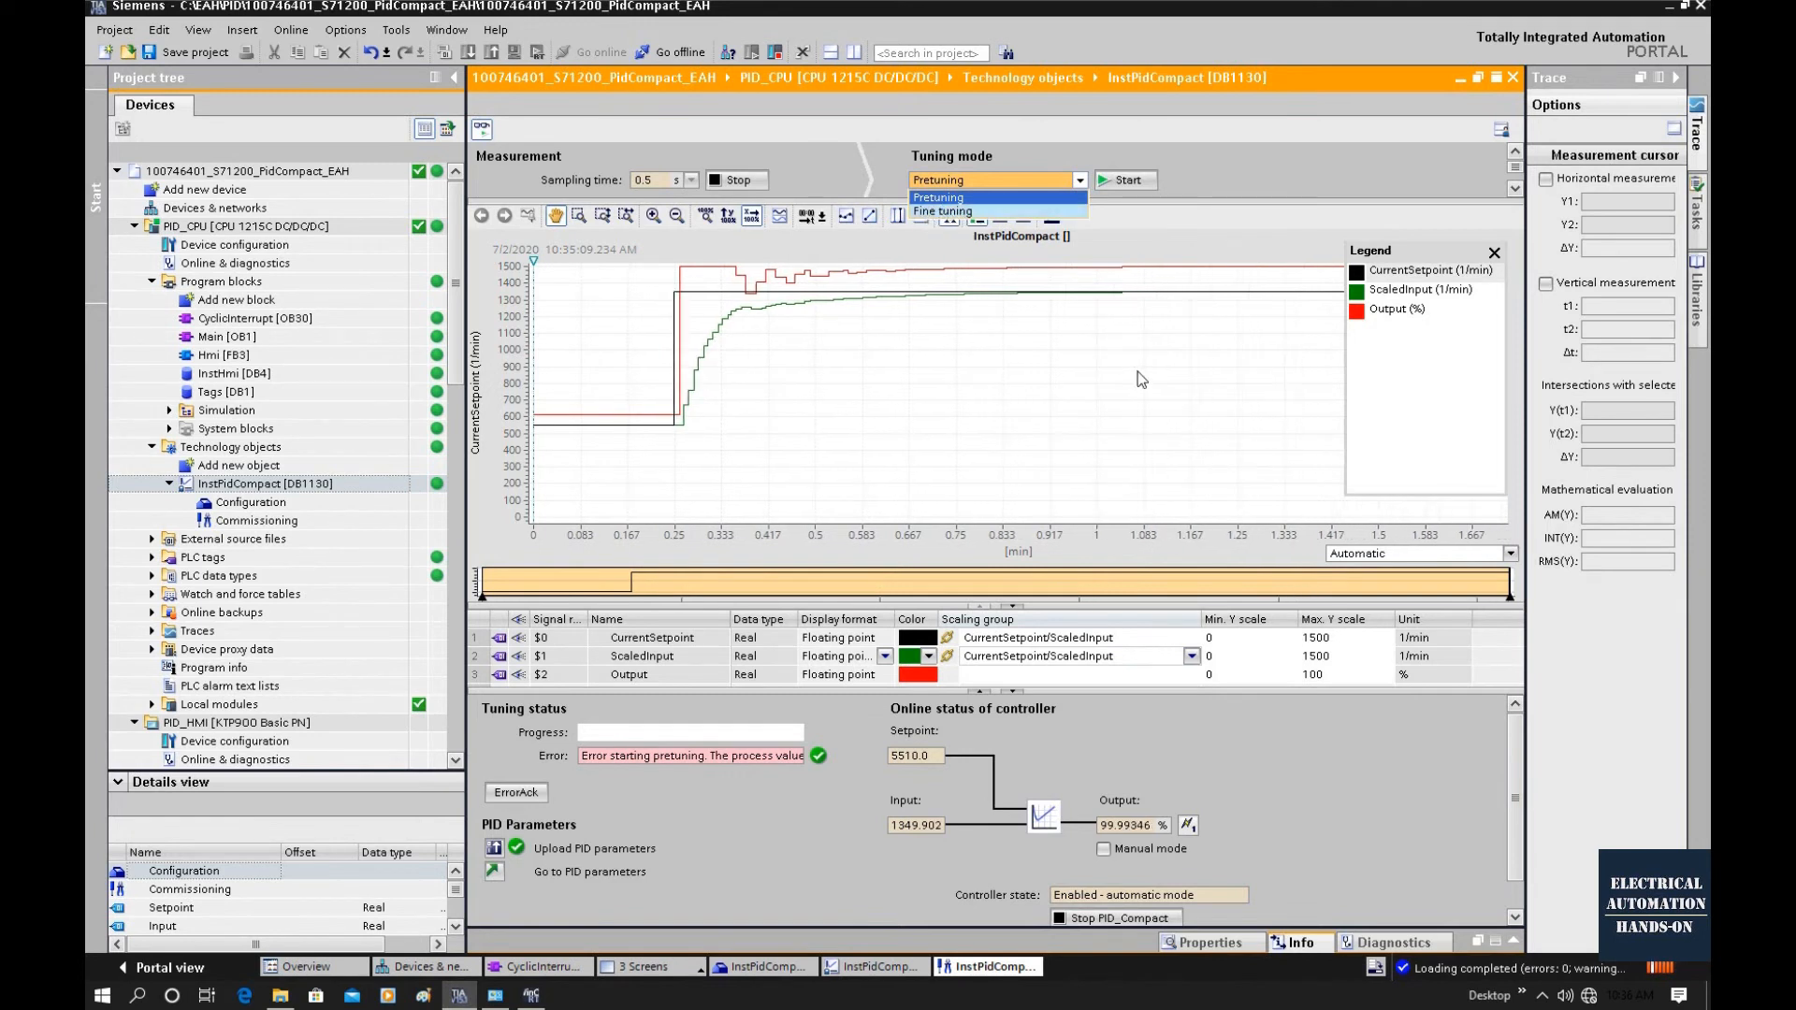
pyautogui.click(1203, 366)
pyautogui.click(1459, 79)
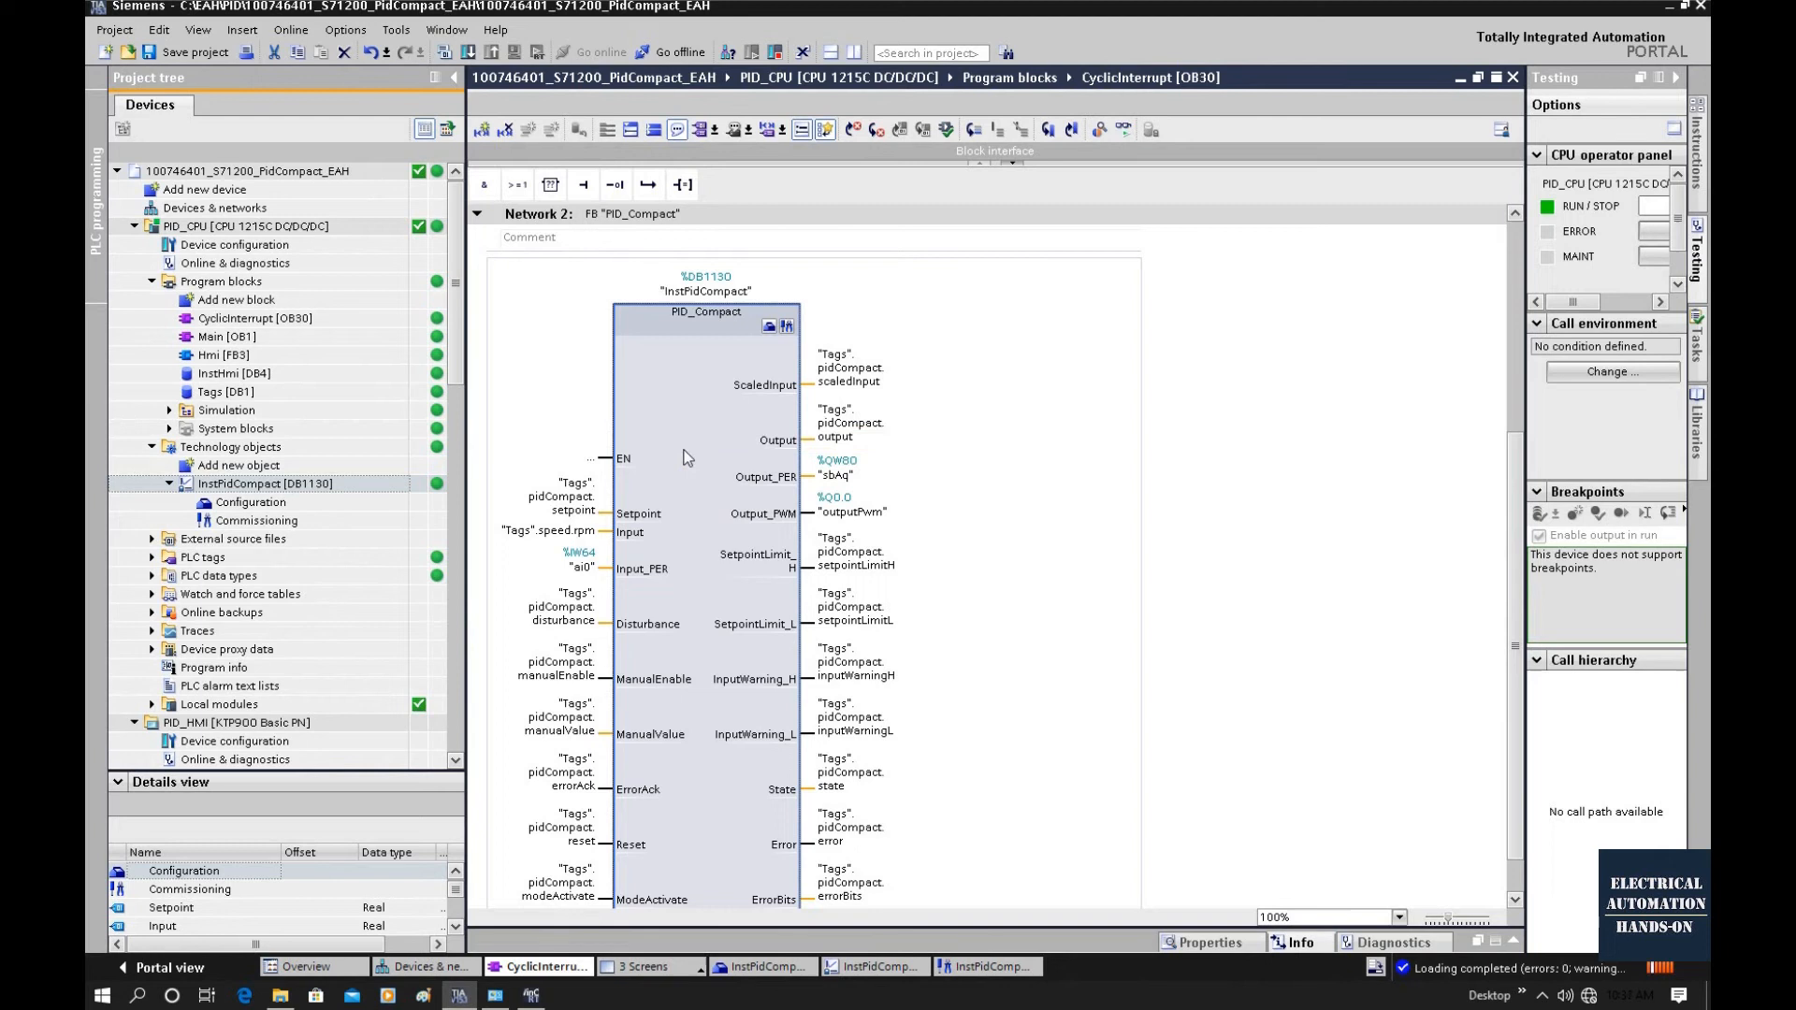
pyautogui.press('F1')
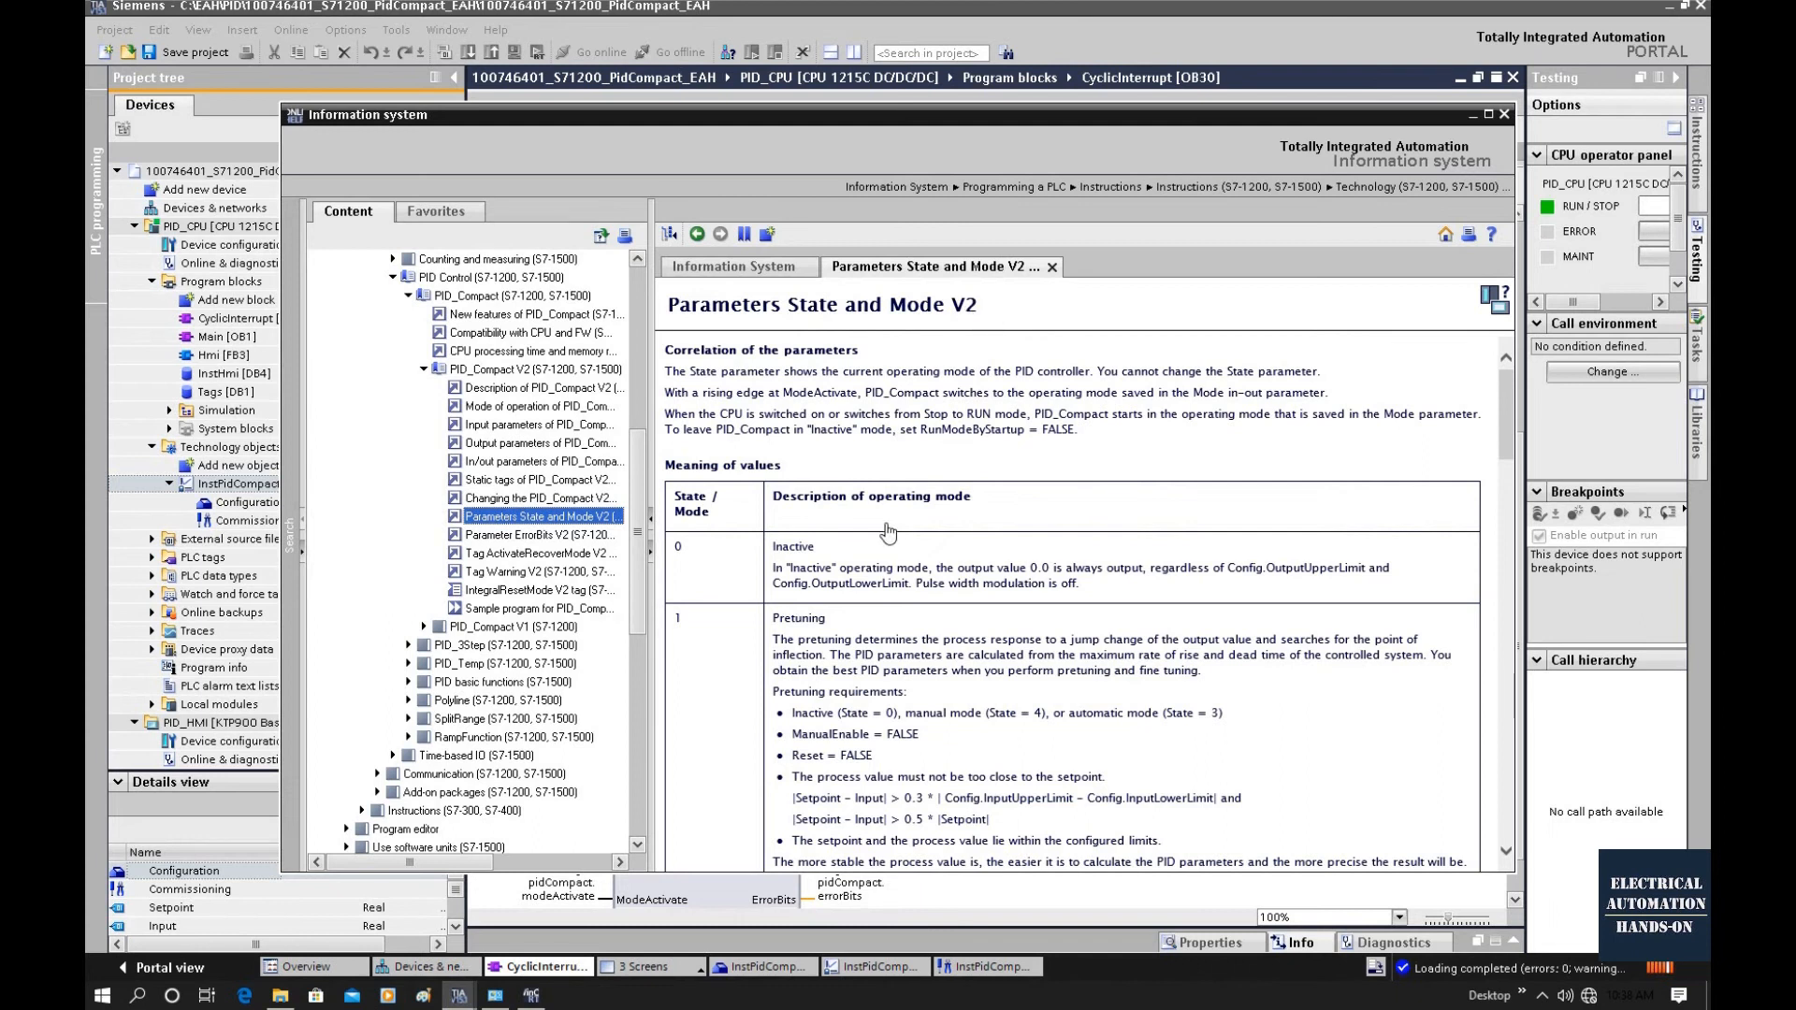
pyautogui.moveTo(665, 465); pyautogui.dragTo(783, 466)
pyautogui.click(852, 563)
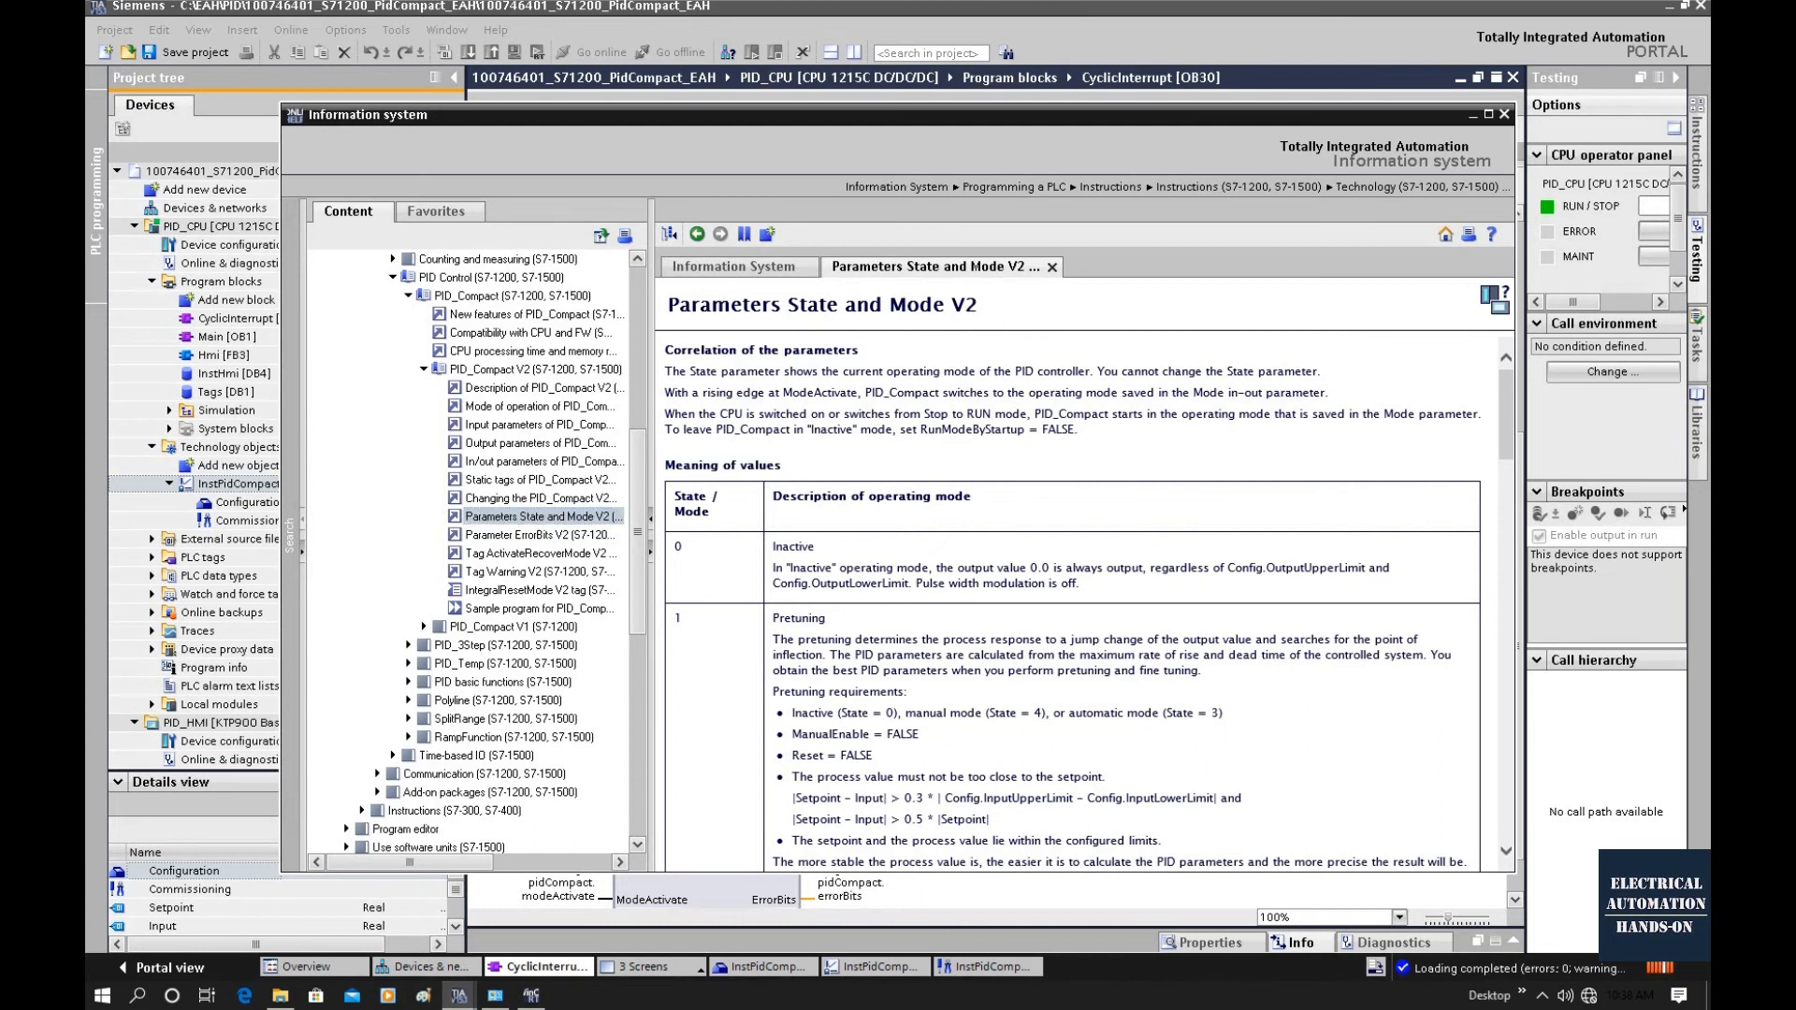
pyautogui.scroll(-4, 870, 496)
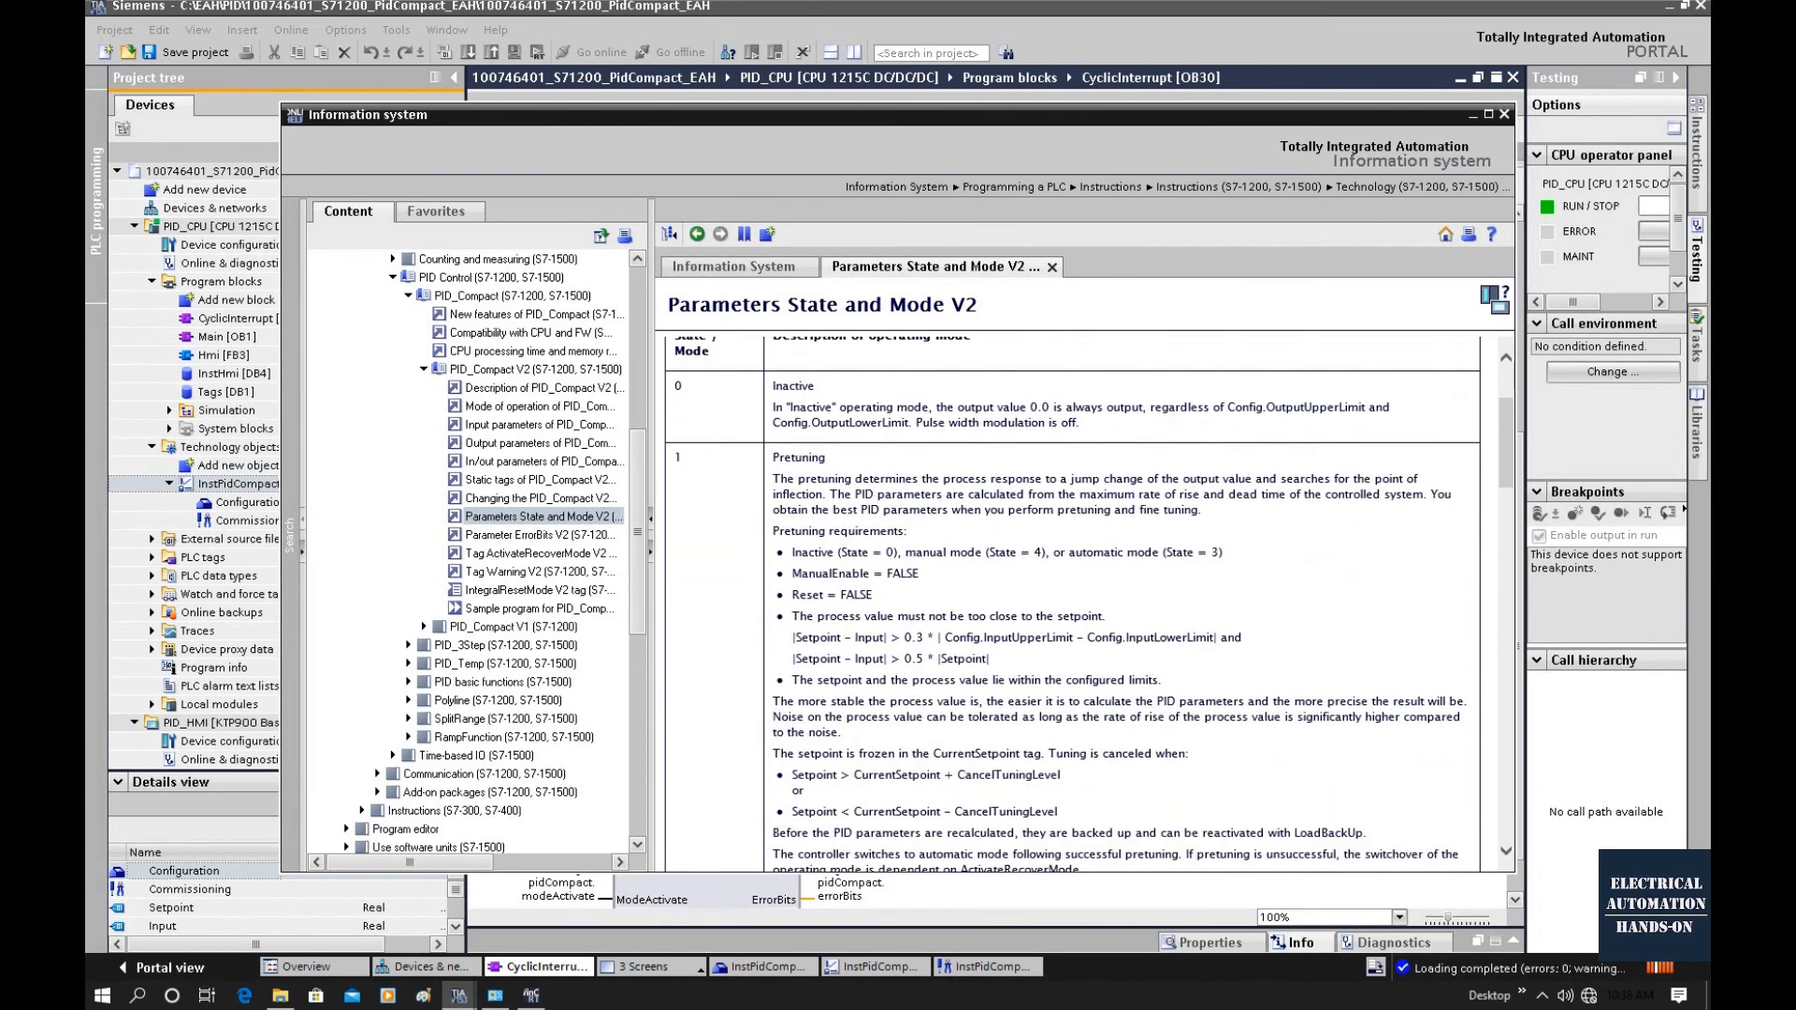
pyautogui.scroll(-10, 837, 465)
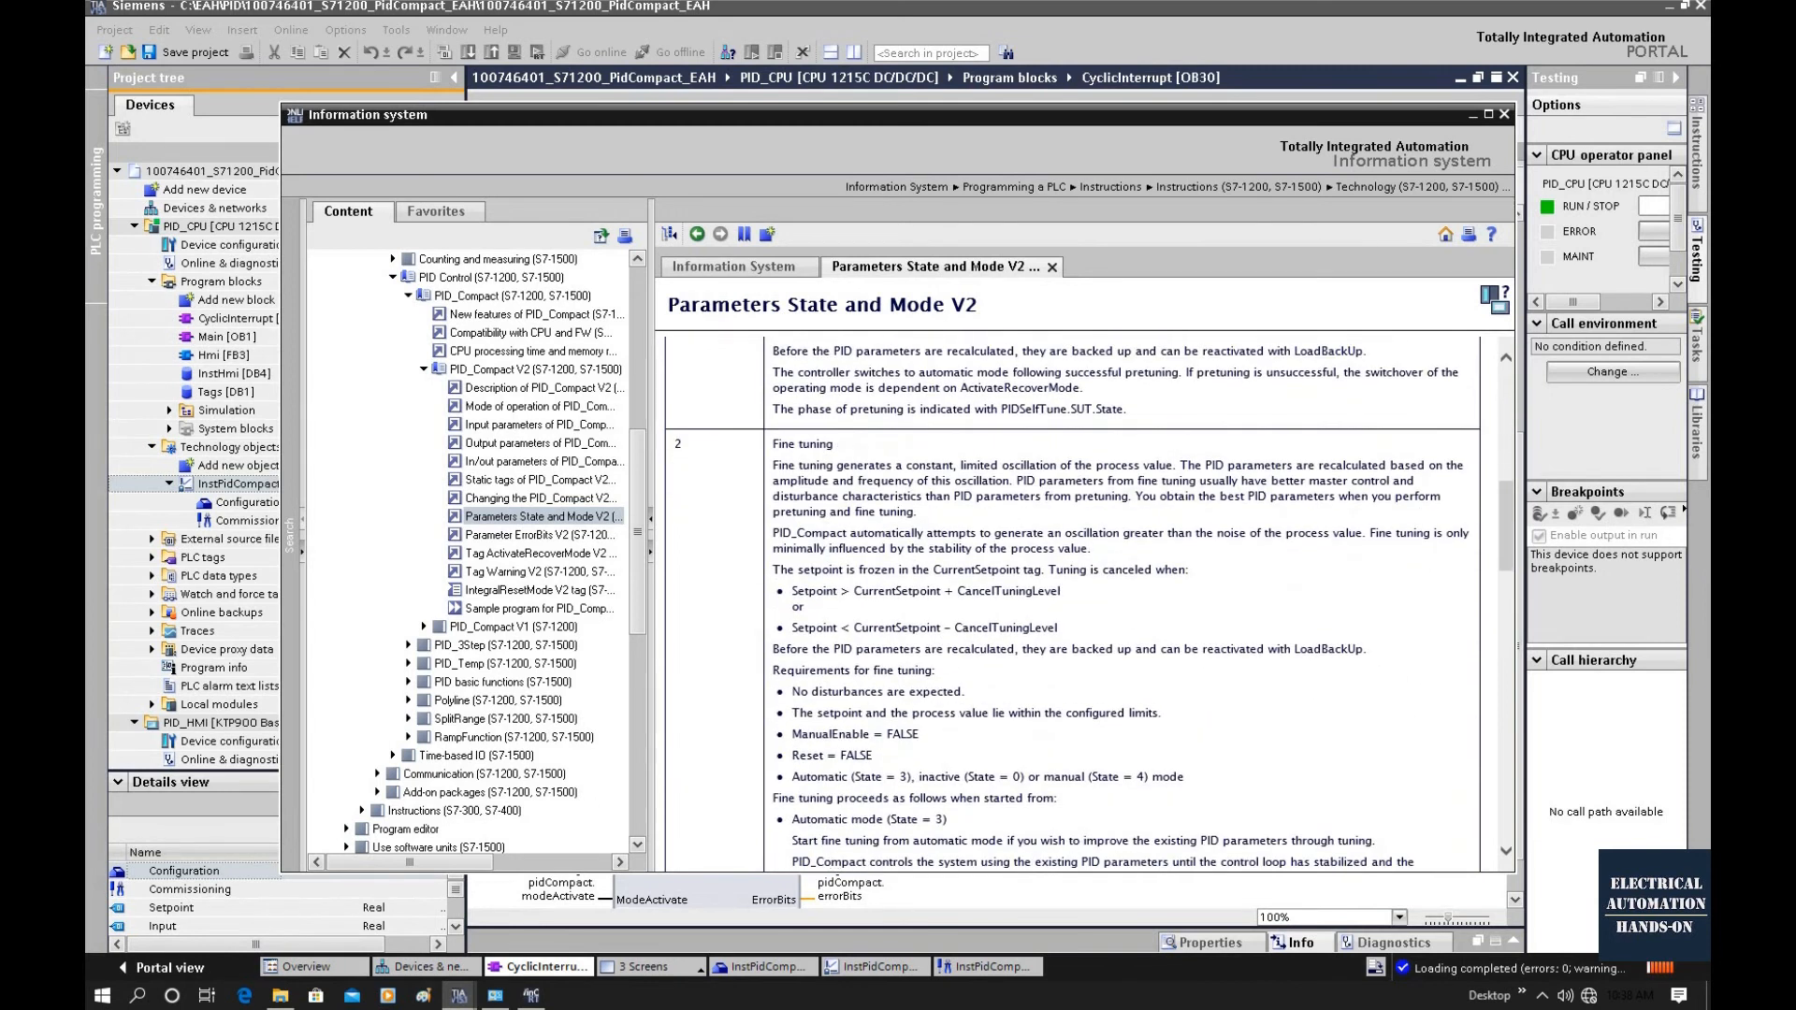
pyautogui.scroll(-1, 1085, 603)
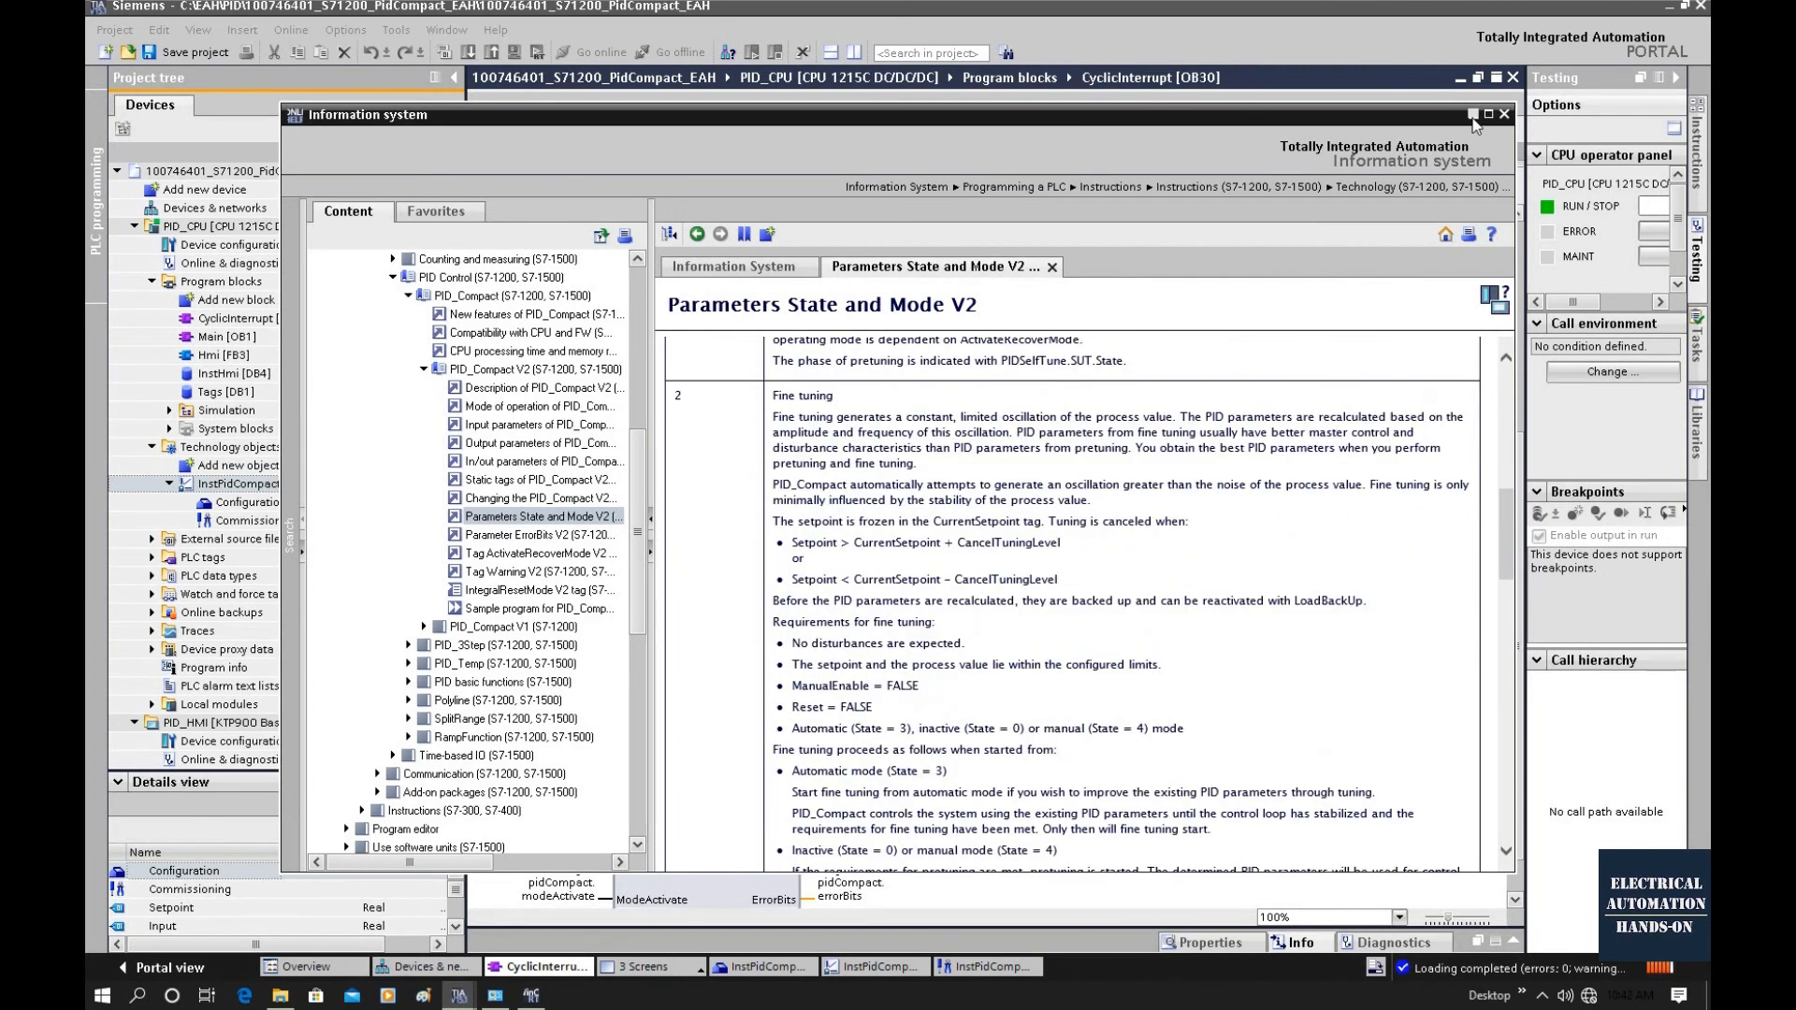
pyautogui.click(1473, 115)
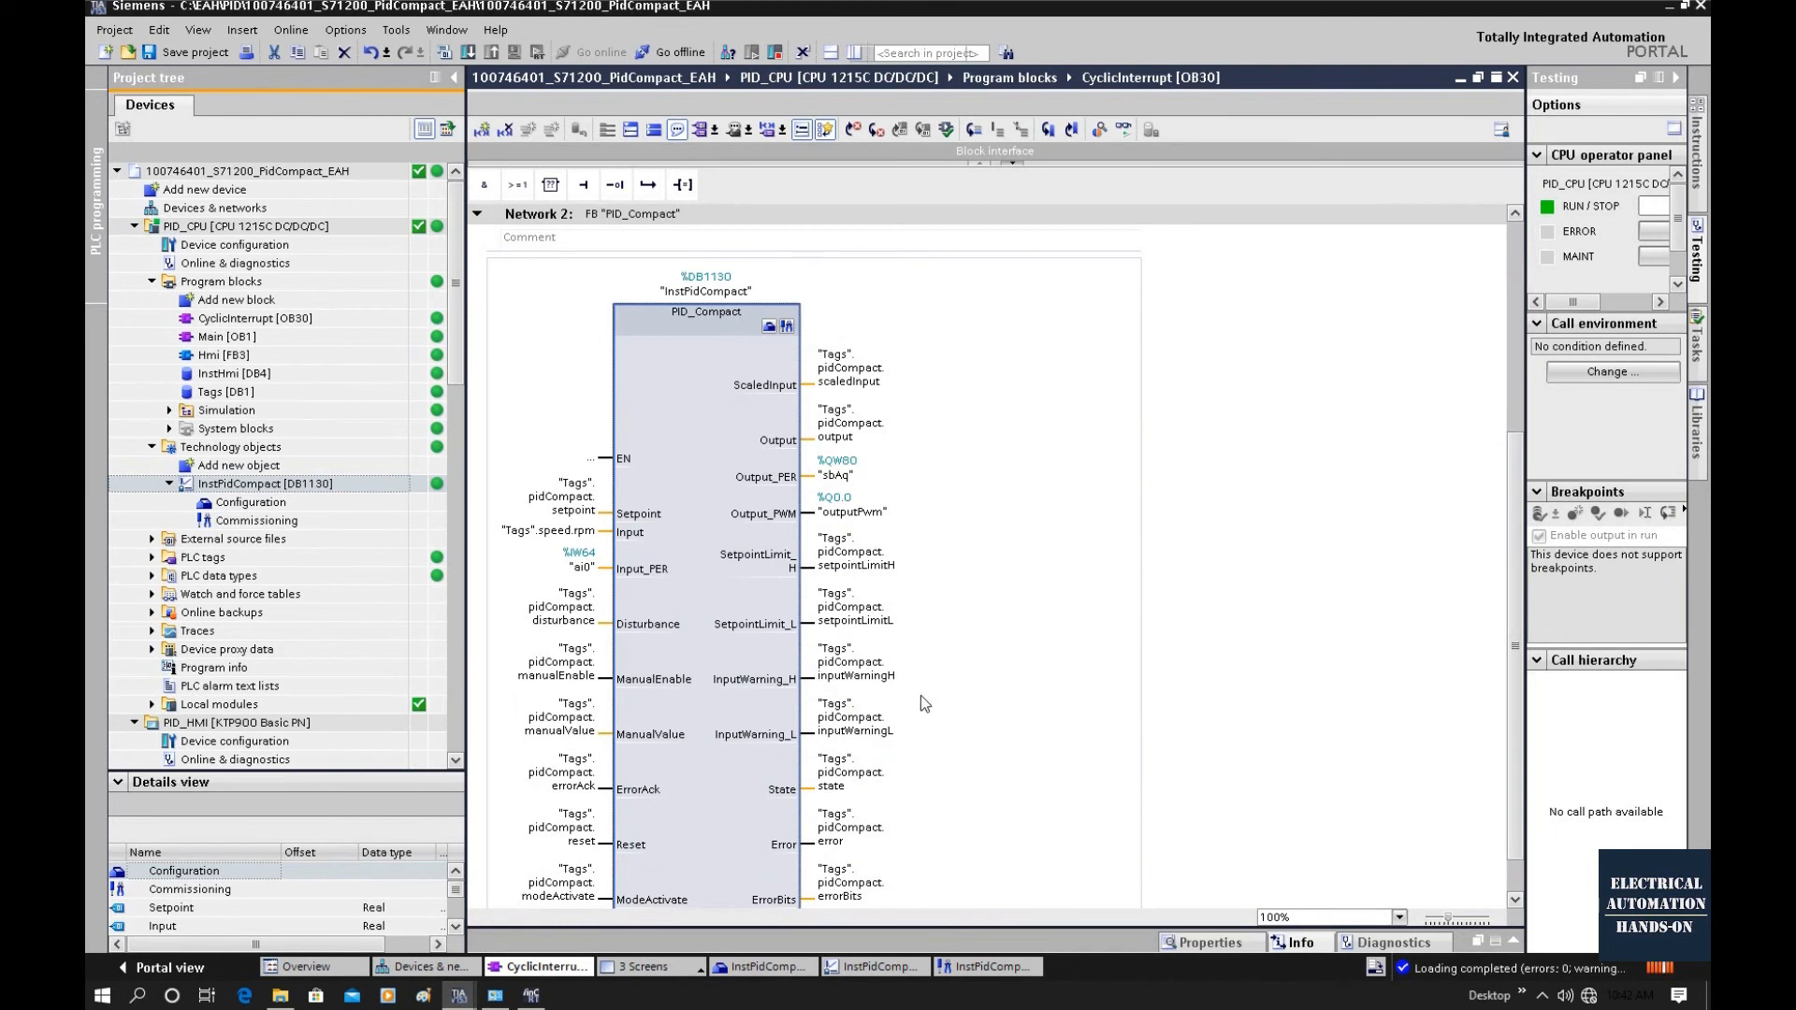
# - Start fine tuning in the commissioning view of the PID_Compact block and observe the tuning curve there and in the HMI trend
pyautogui.click(785, 327)
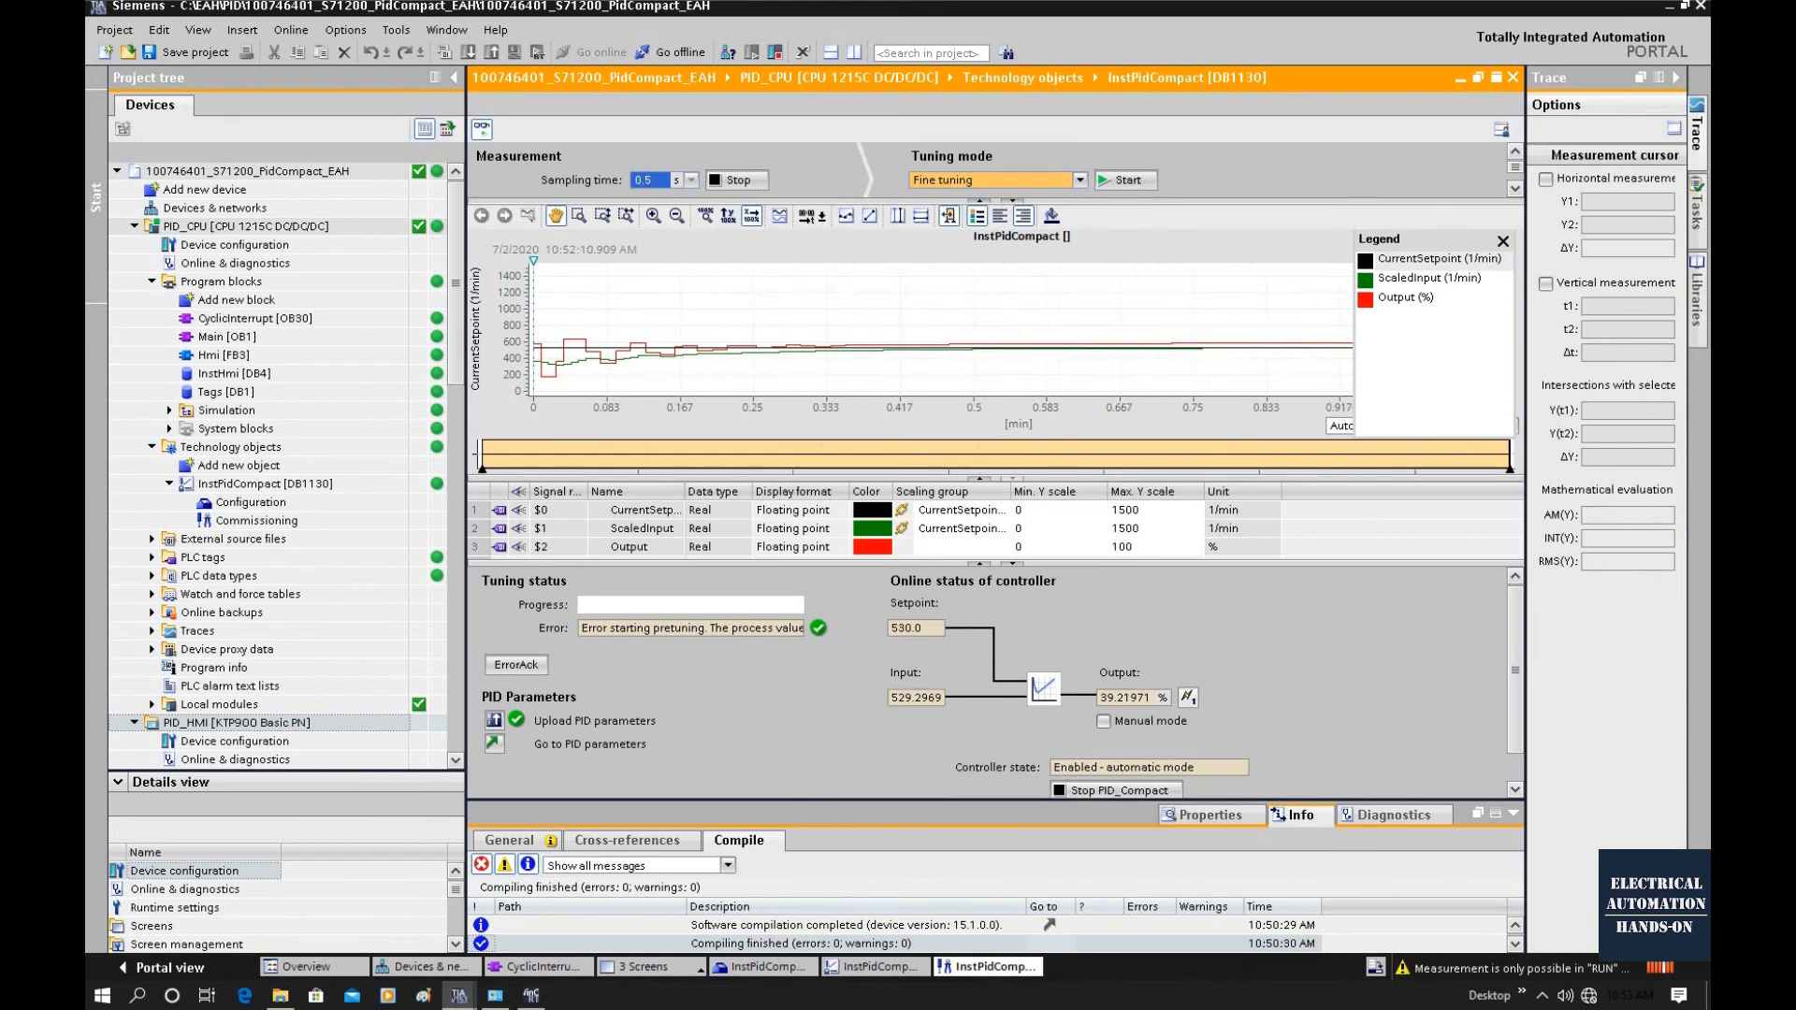
pyautogui.click(1072, 183)
pyautogui.click(923, 213)
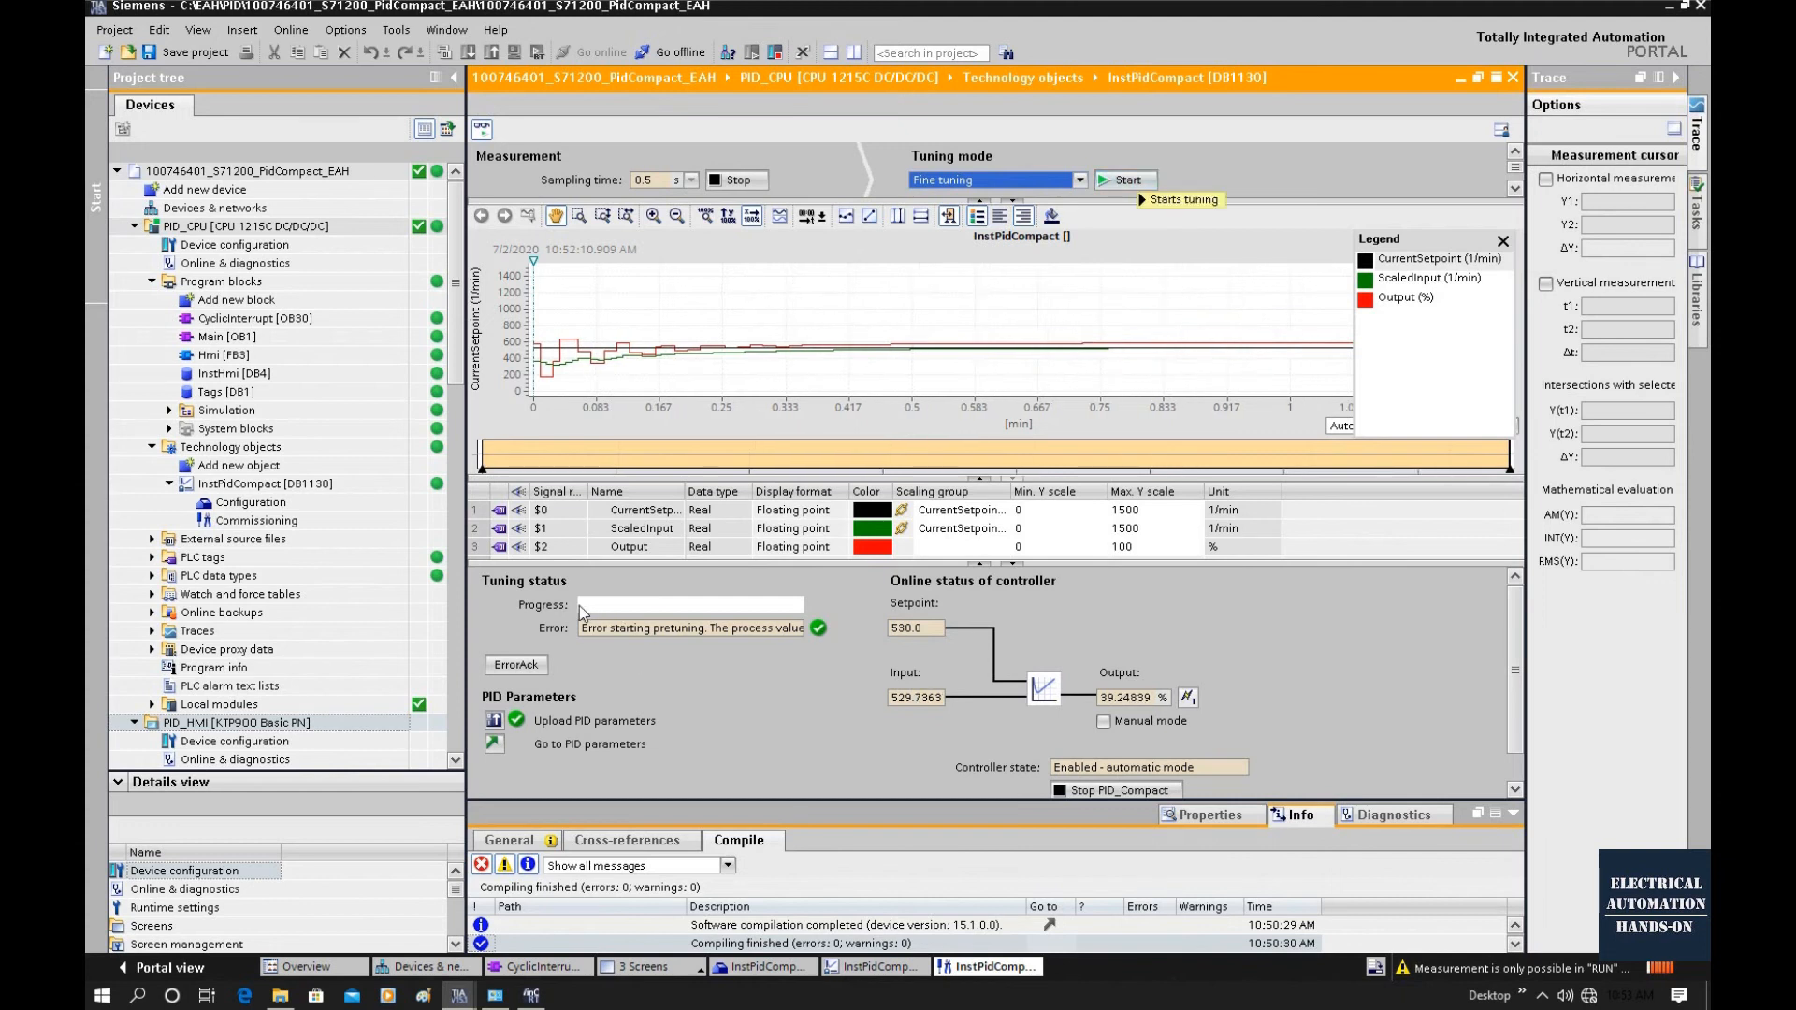
pyautogui.click(1127, 180)
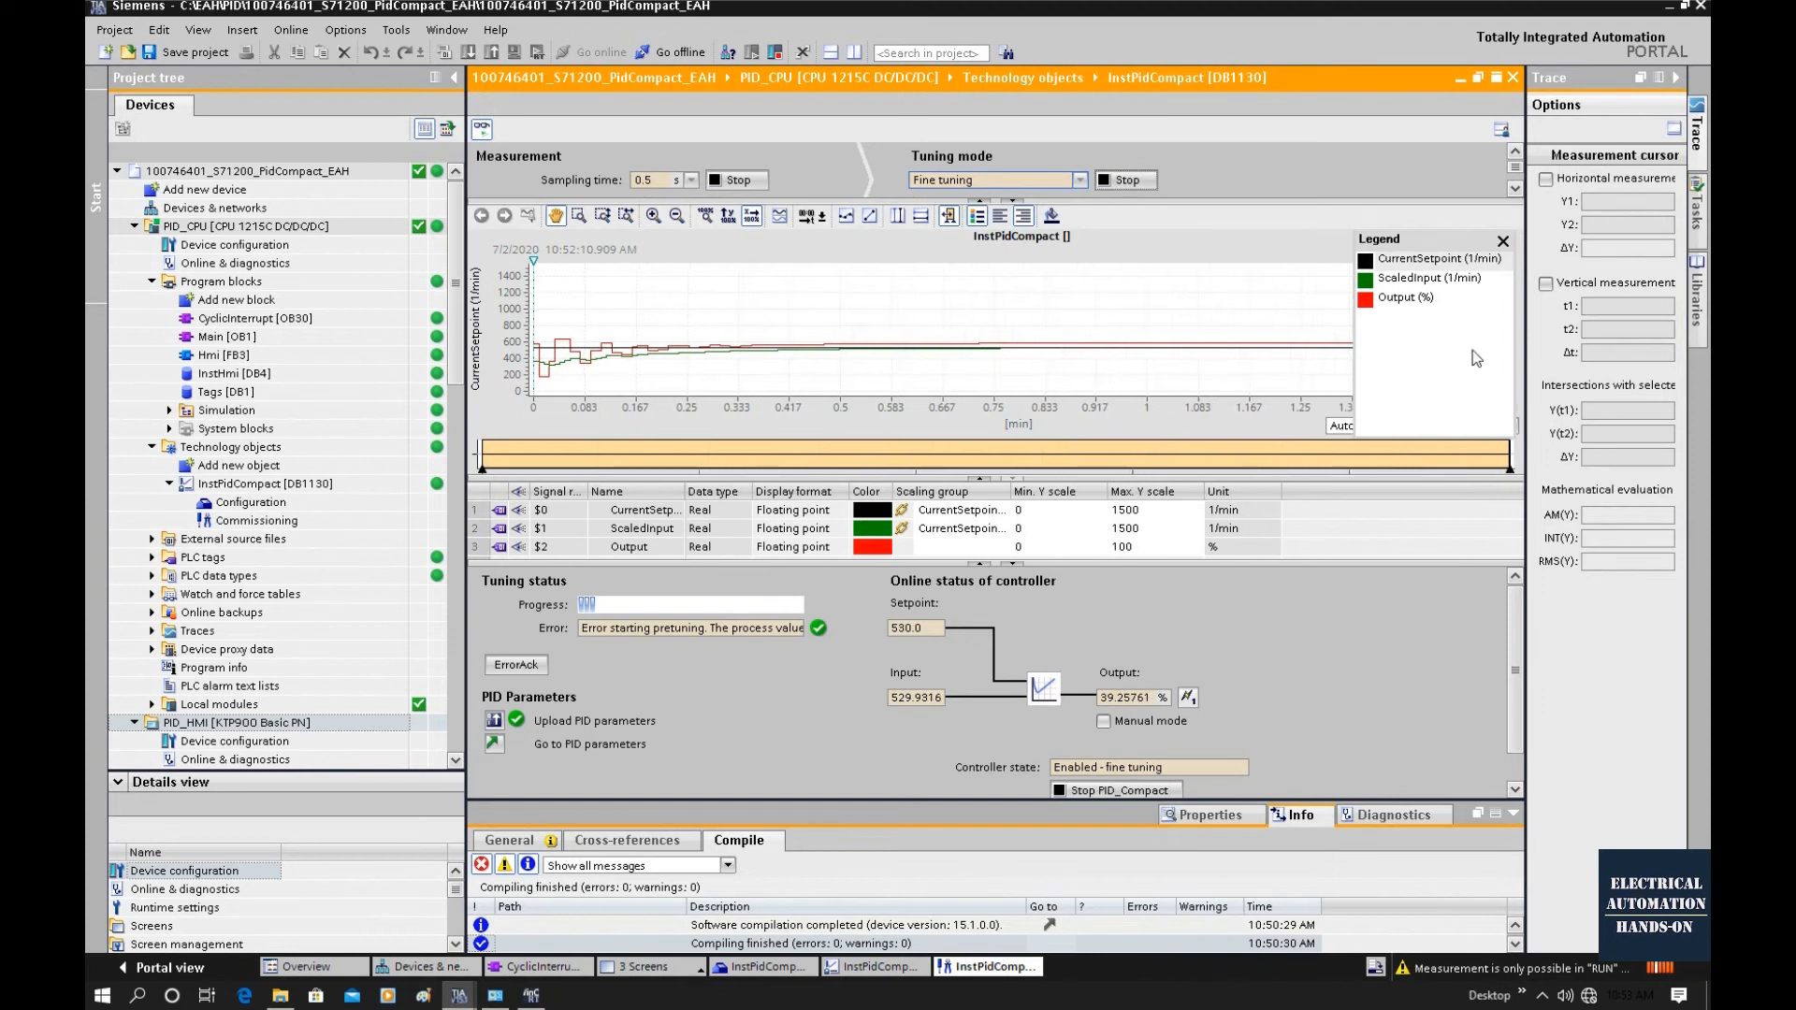
pyautogui.moveTo(1390, 265); pyautogui.dragTo(703, 264)
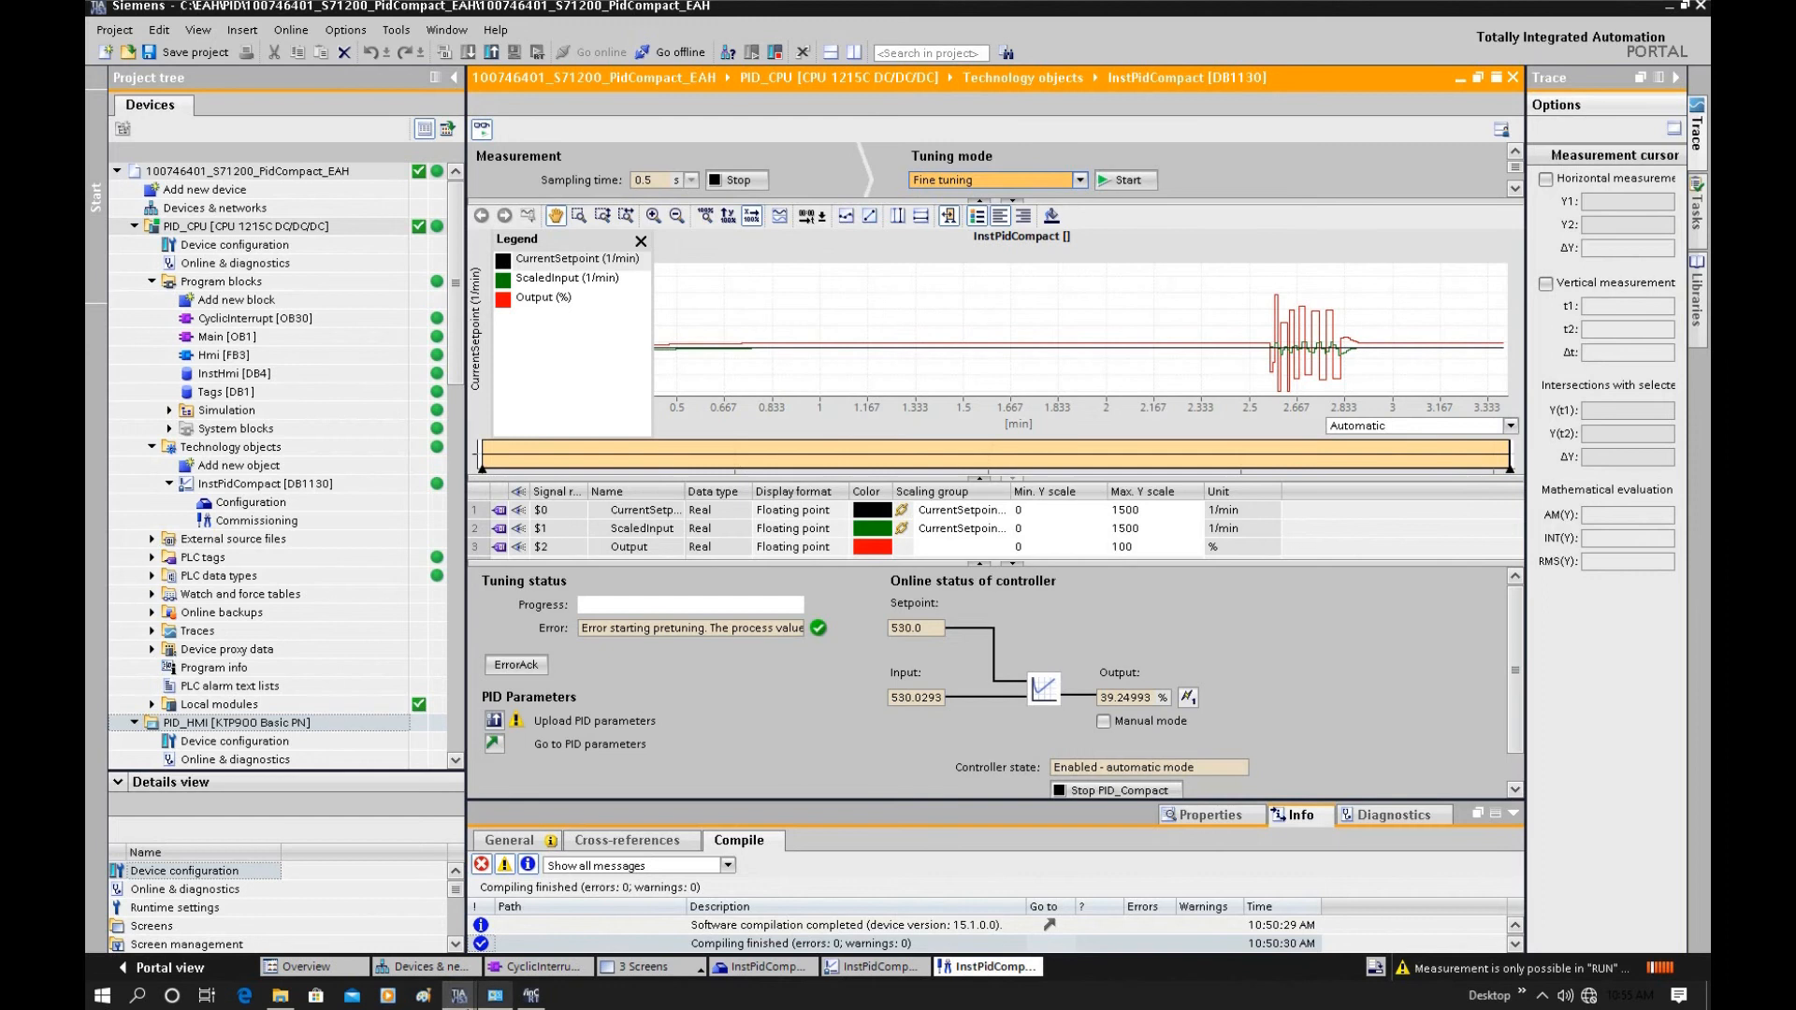
pyautogui.click(530, 996)
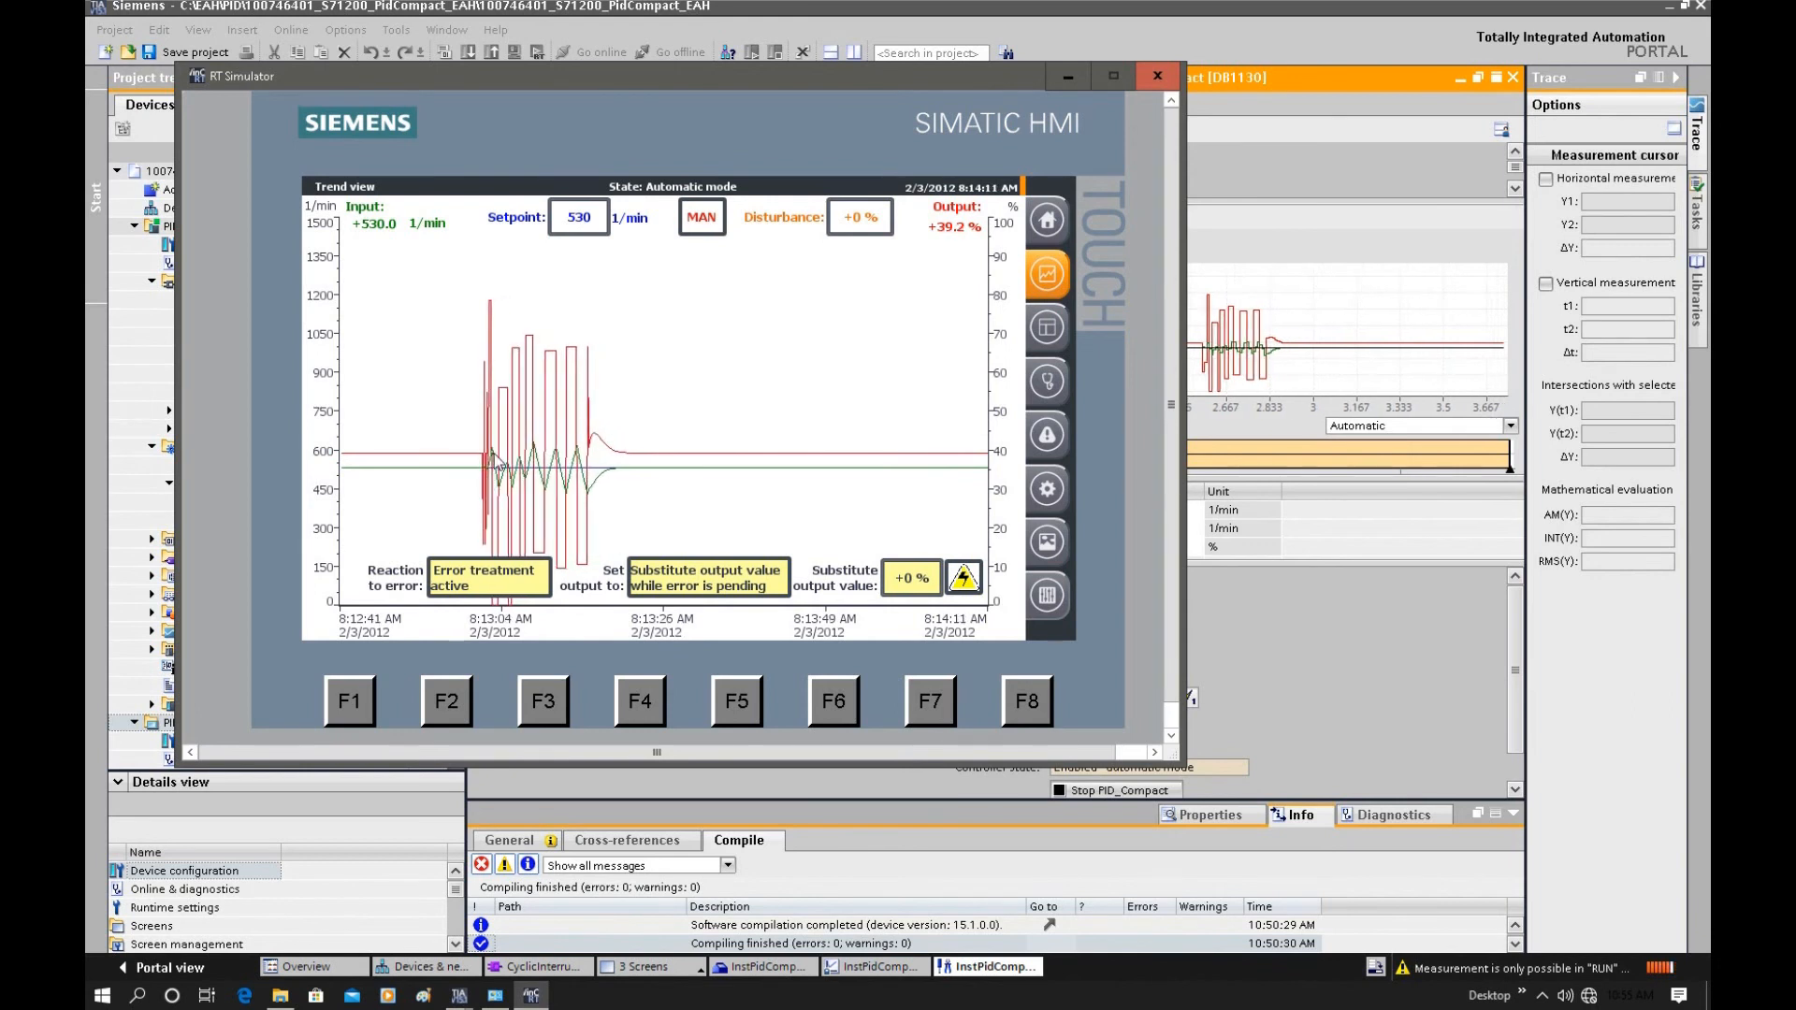
pyautogui.click(1319, 601)
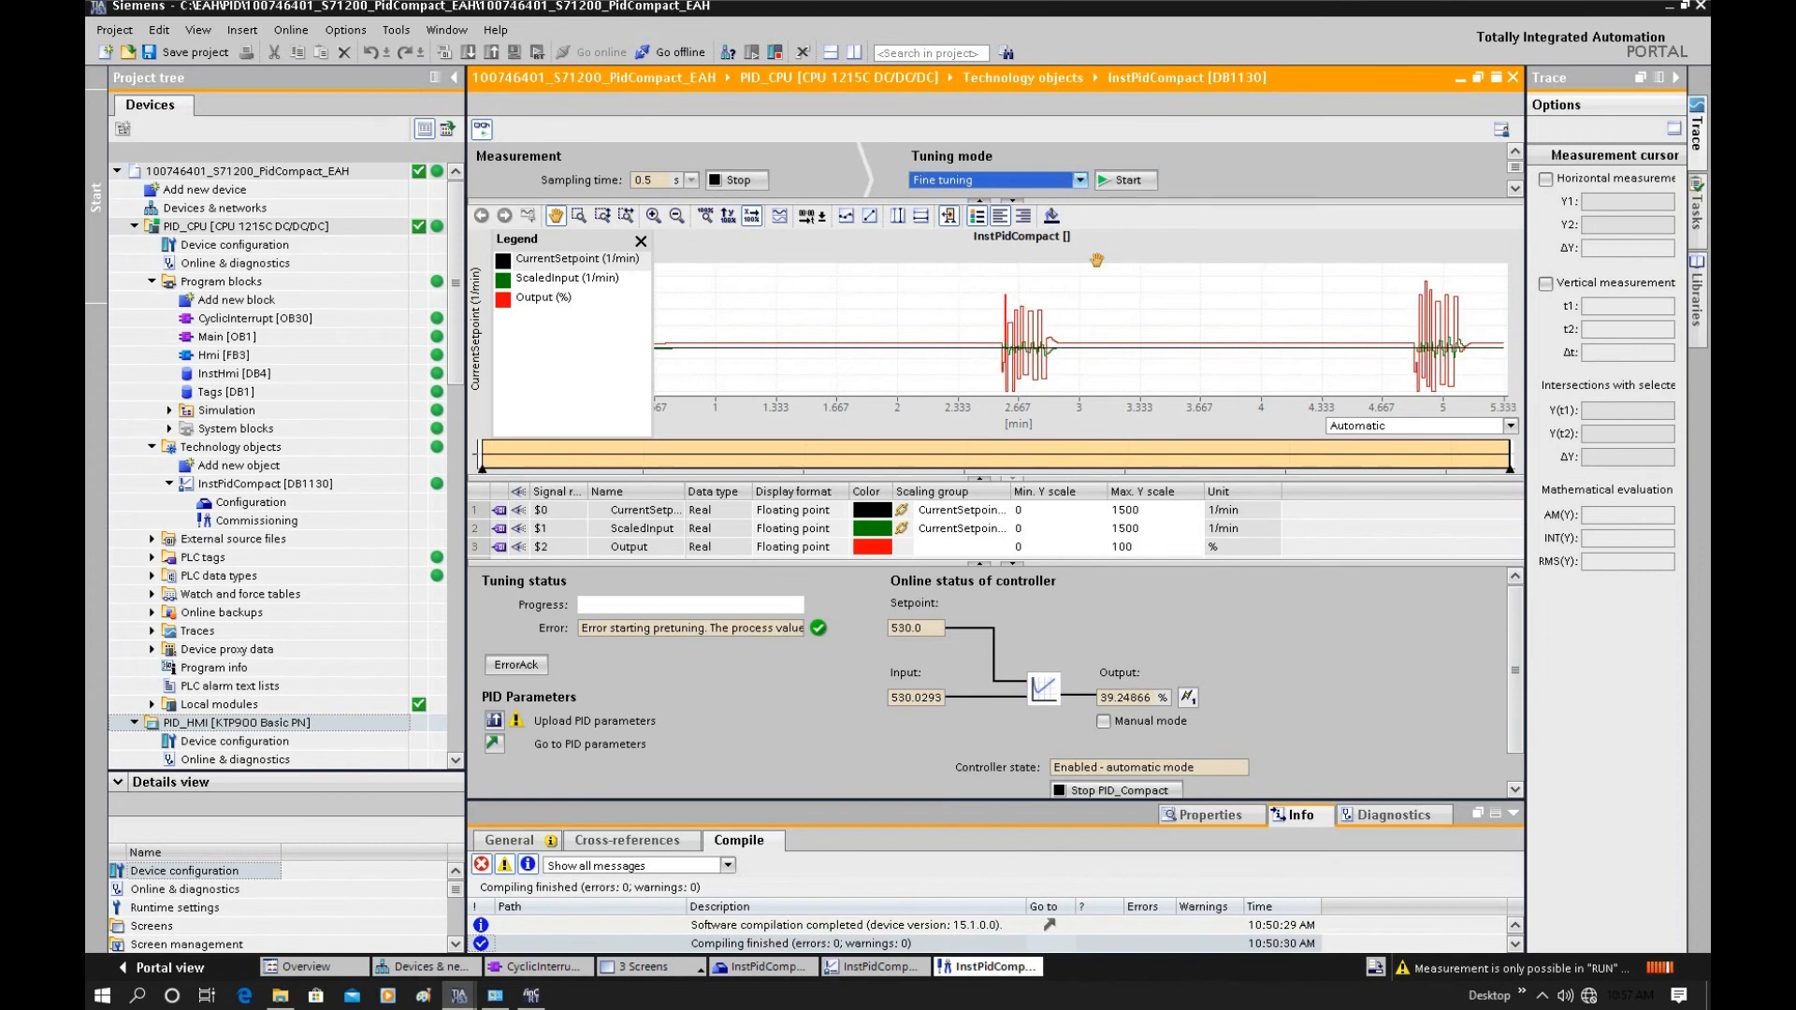
# - Test the tuned loop on the simulated HMI by stepping the setpoint to 550 1/min and on to 600 1/min
pyautogui.click(540, 997)
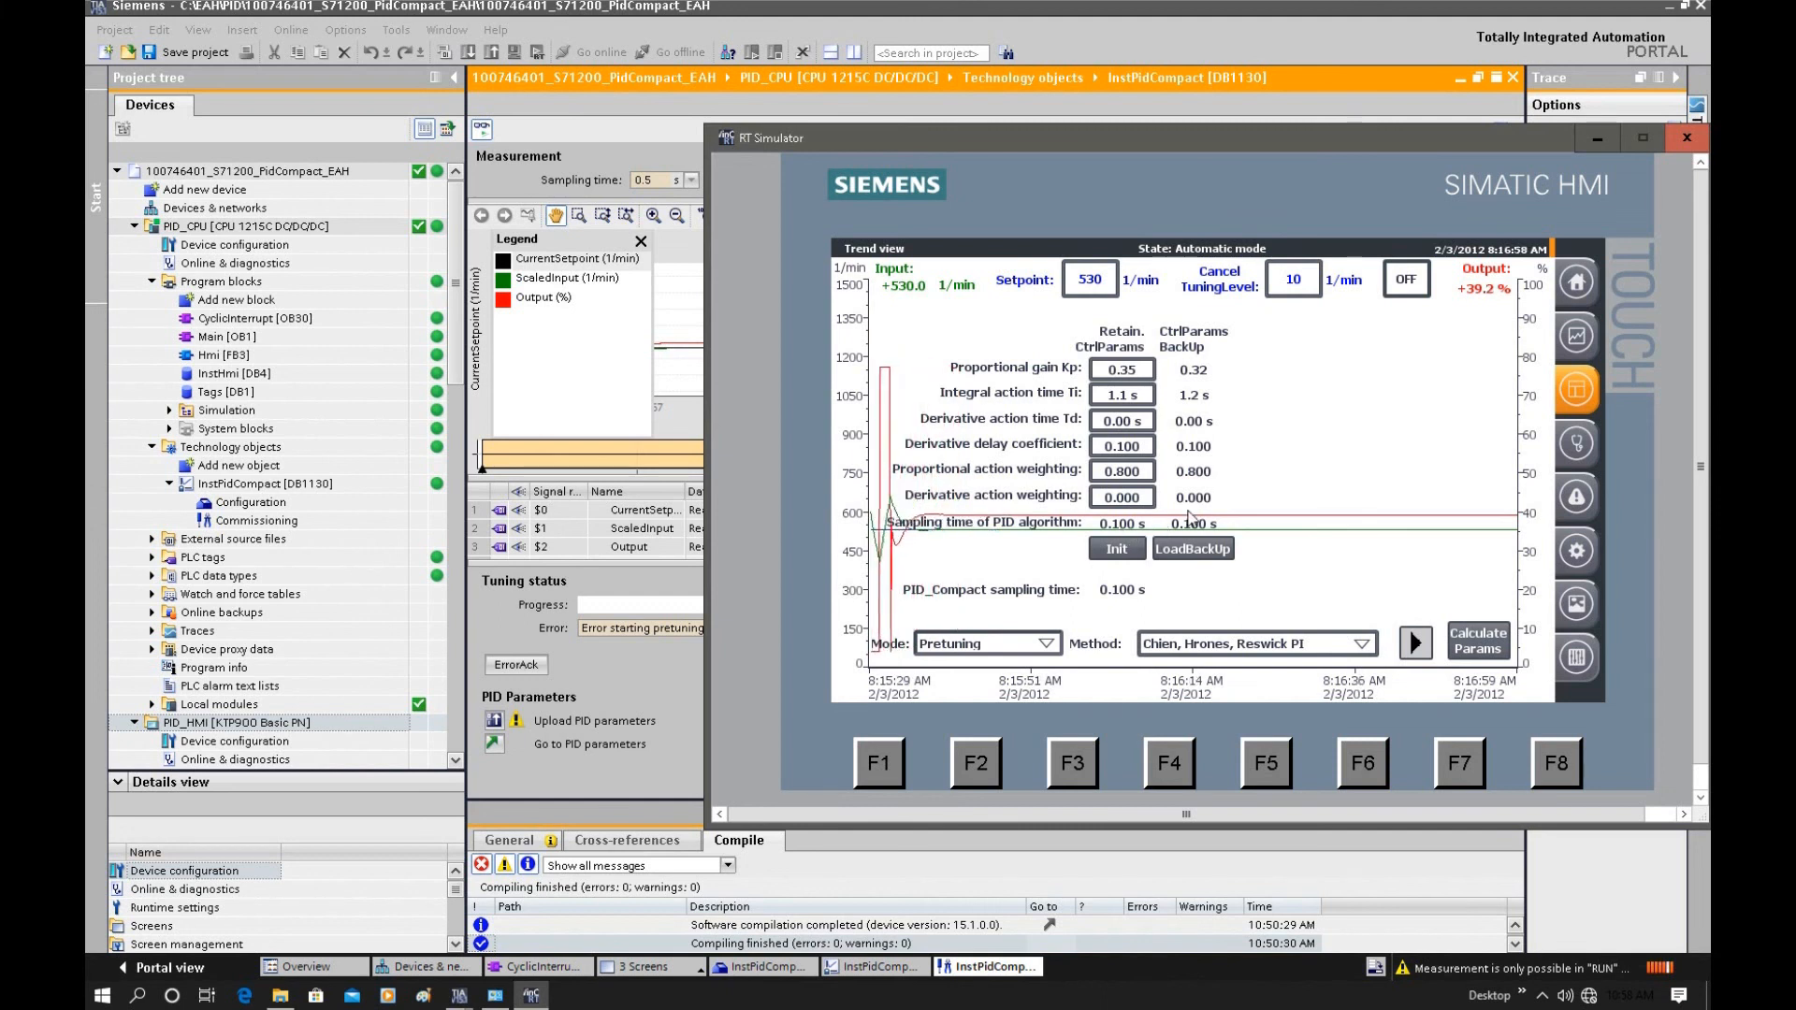
pyautogui.moveTo(1048, 142); pyautogui.dragTo(552, 158)
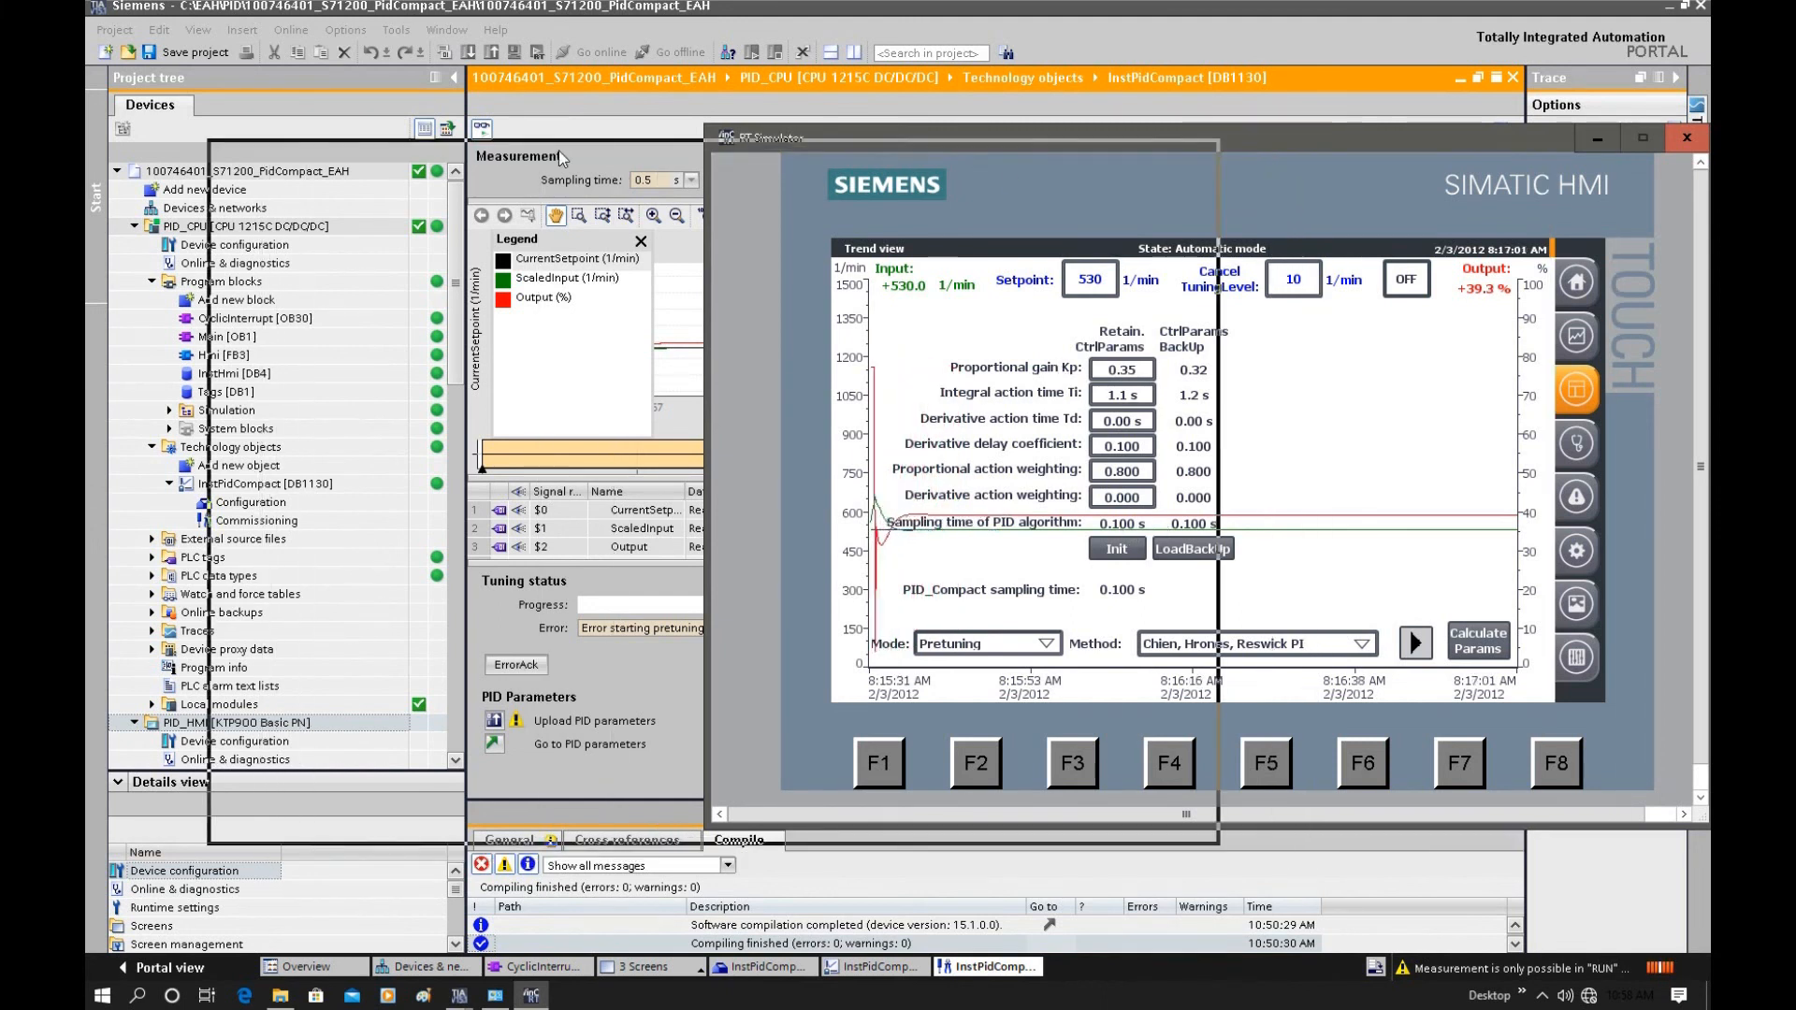
pyautogui.click(610, 298)
pyautogui.write('550')
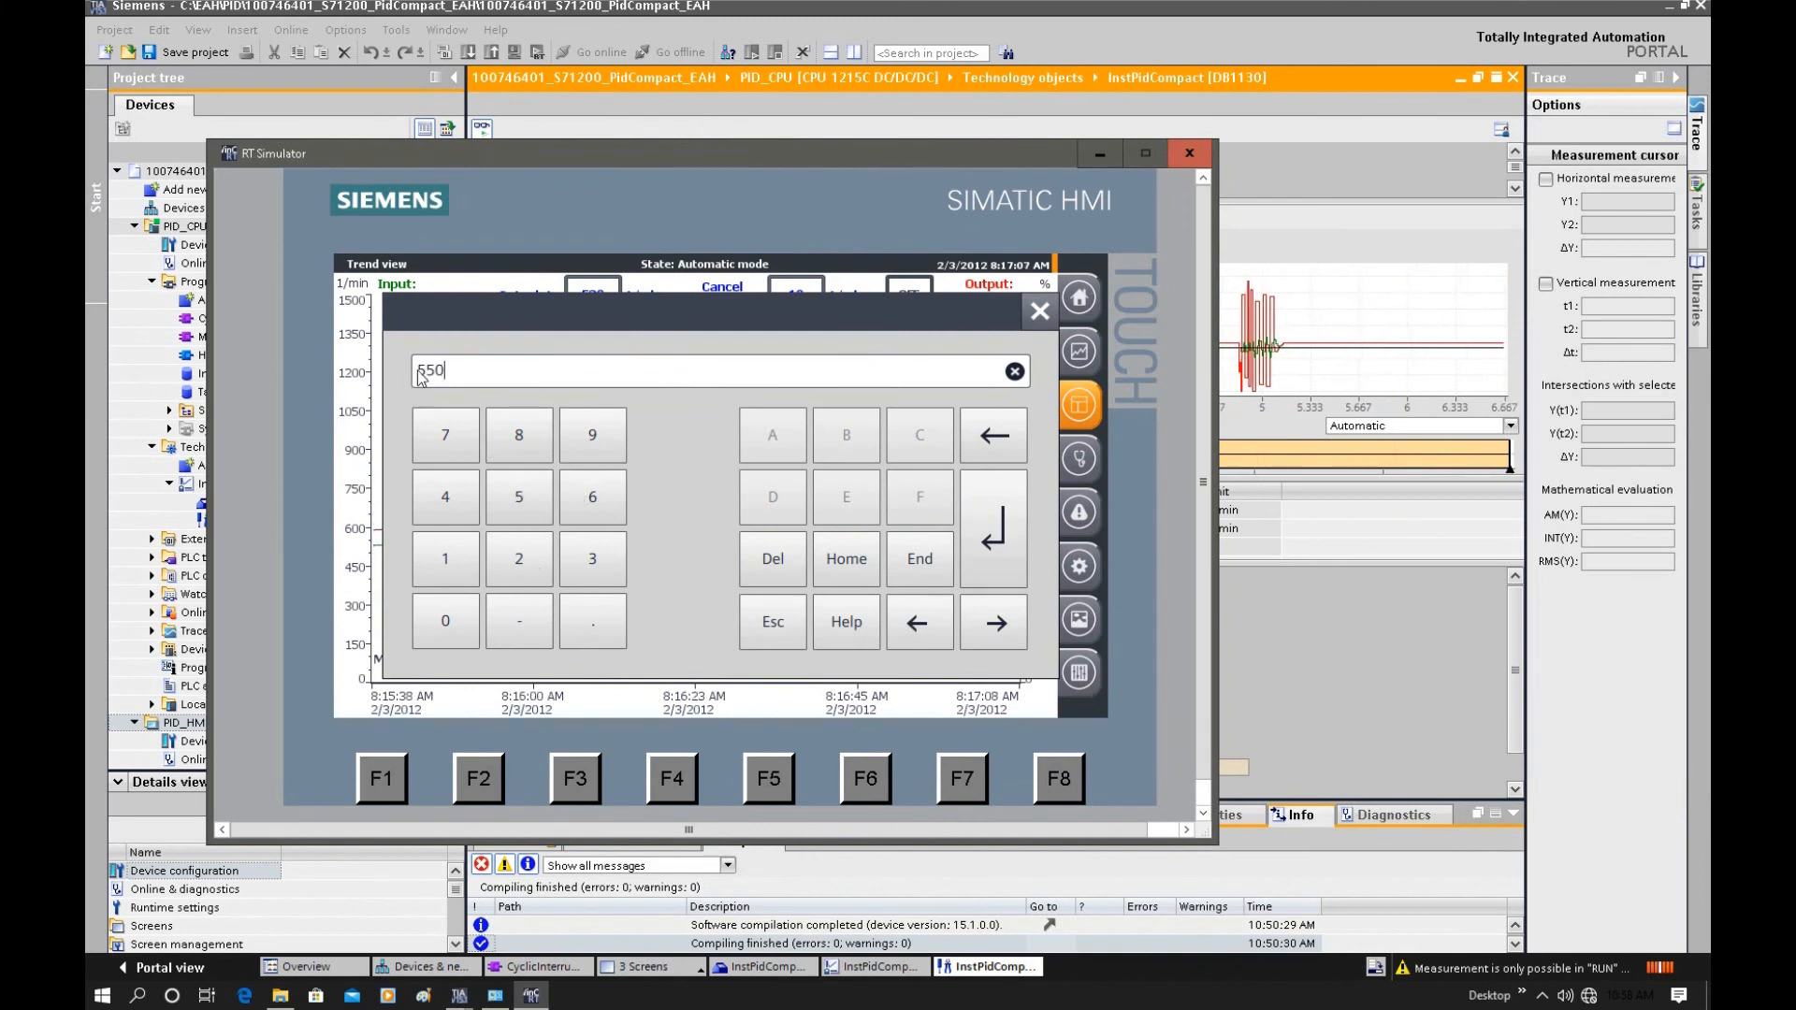
pyautogui.click(973, 544)
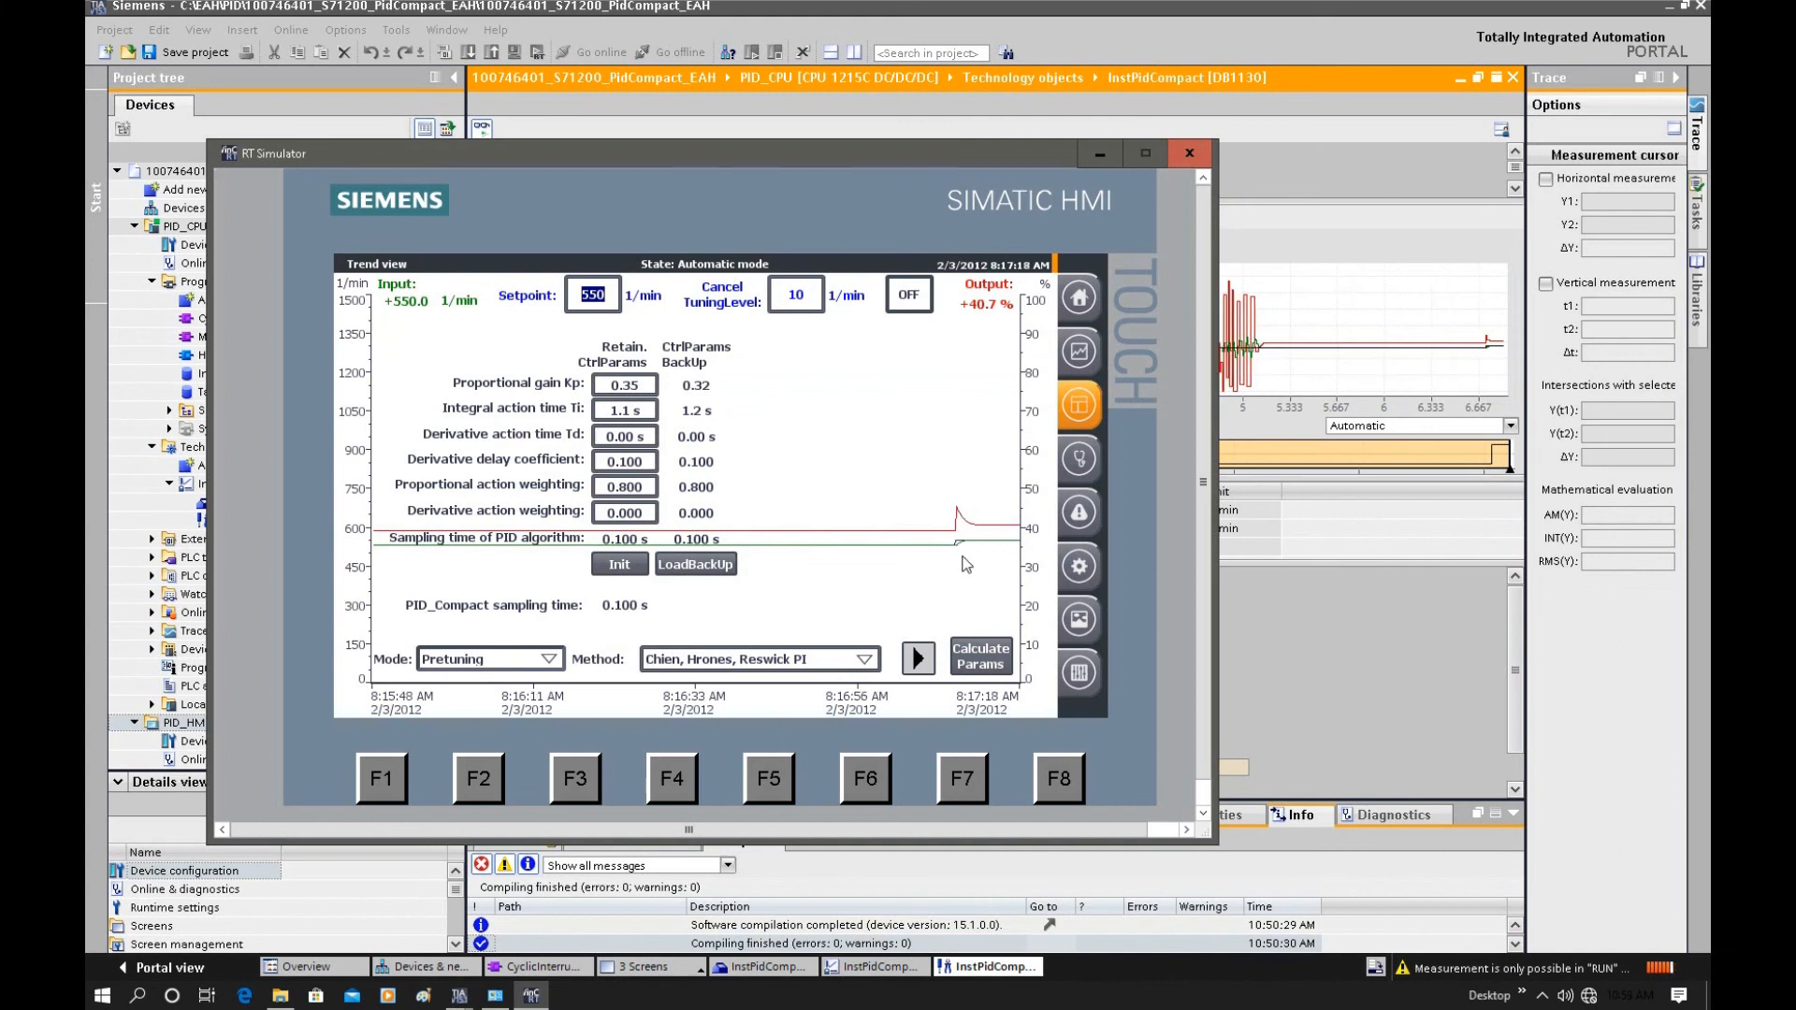
pyautogui.click(592, 294)
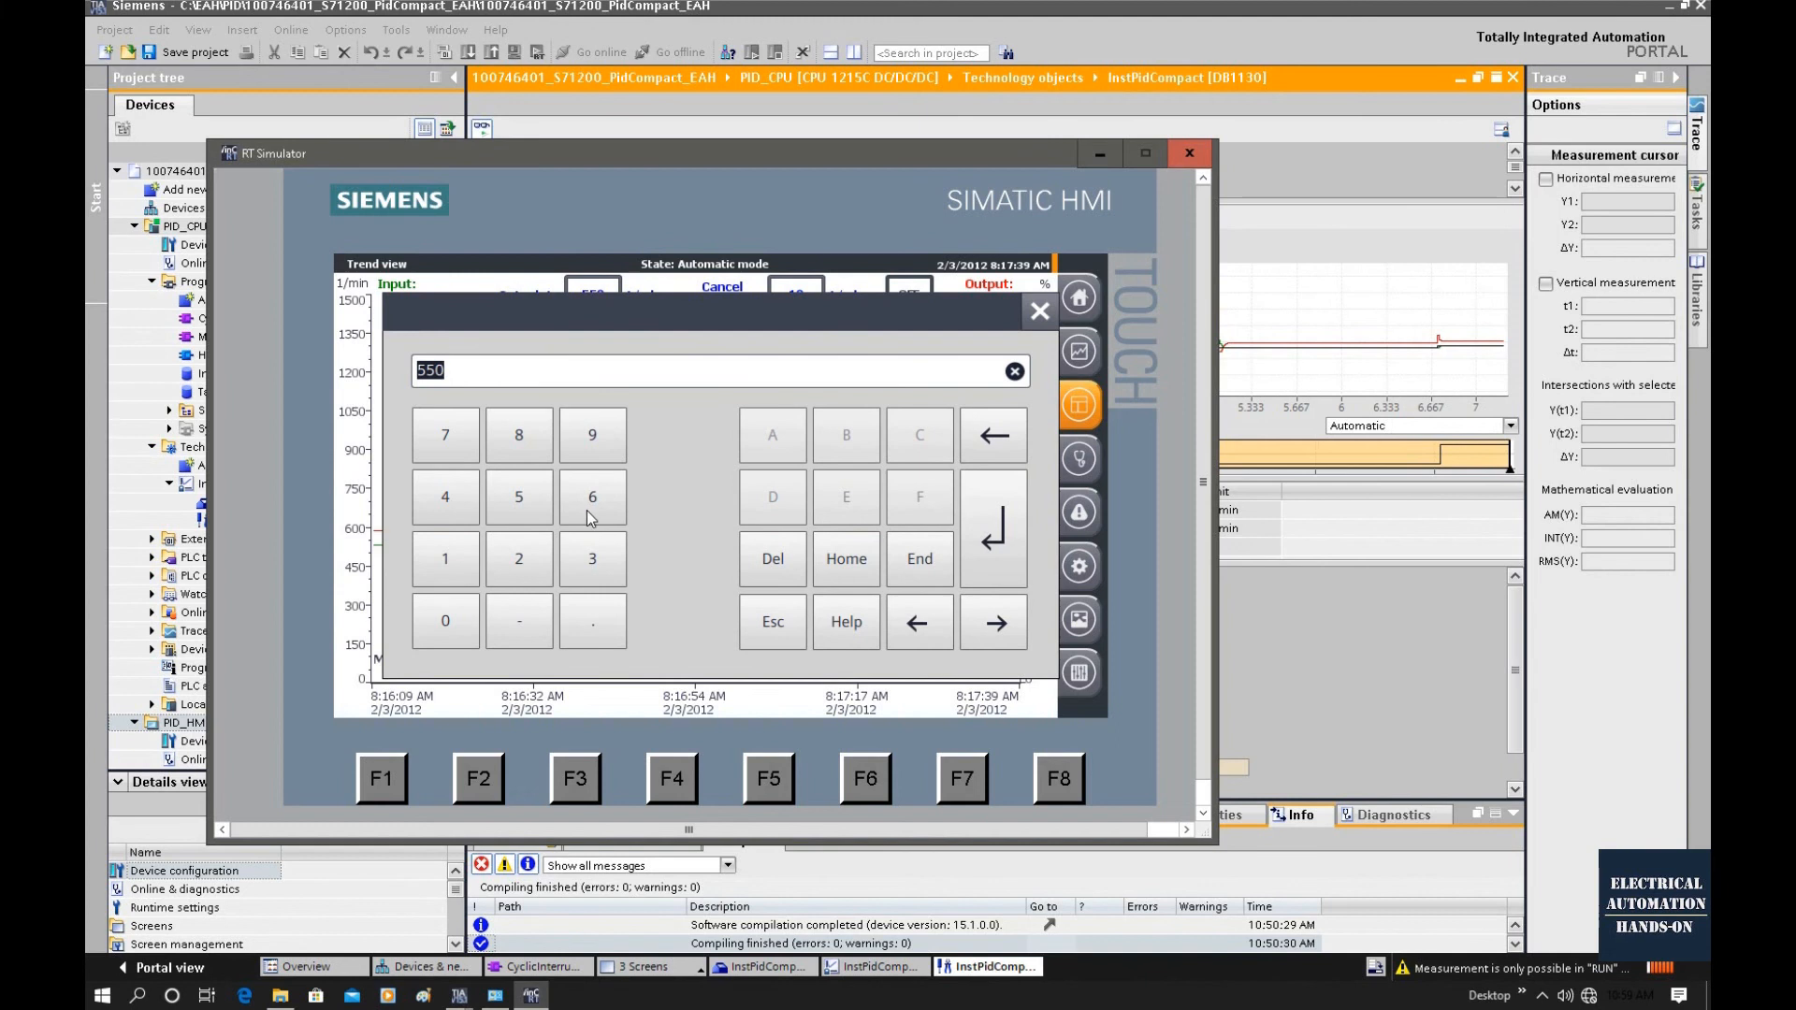
pyautogui.write('600')
pyautogui.click(992, 540)
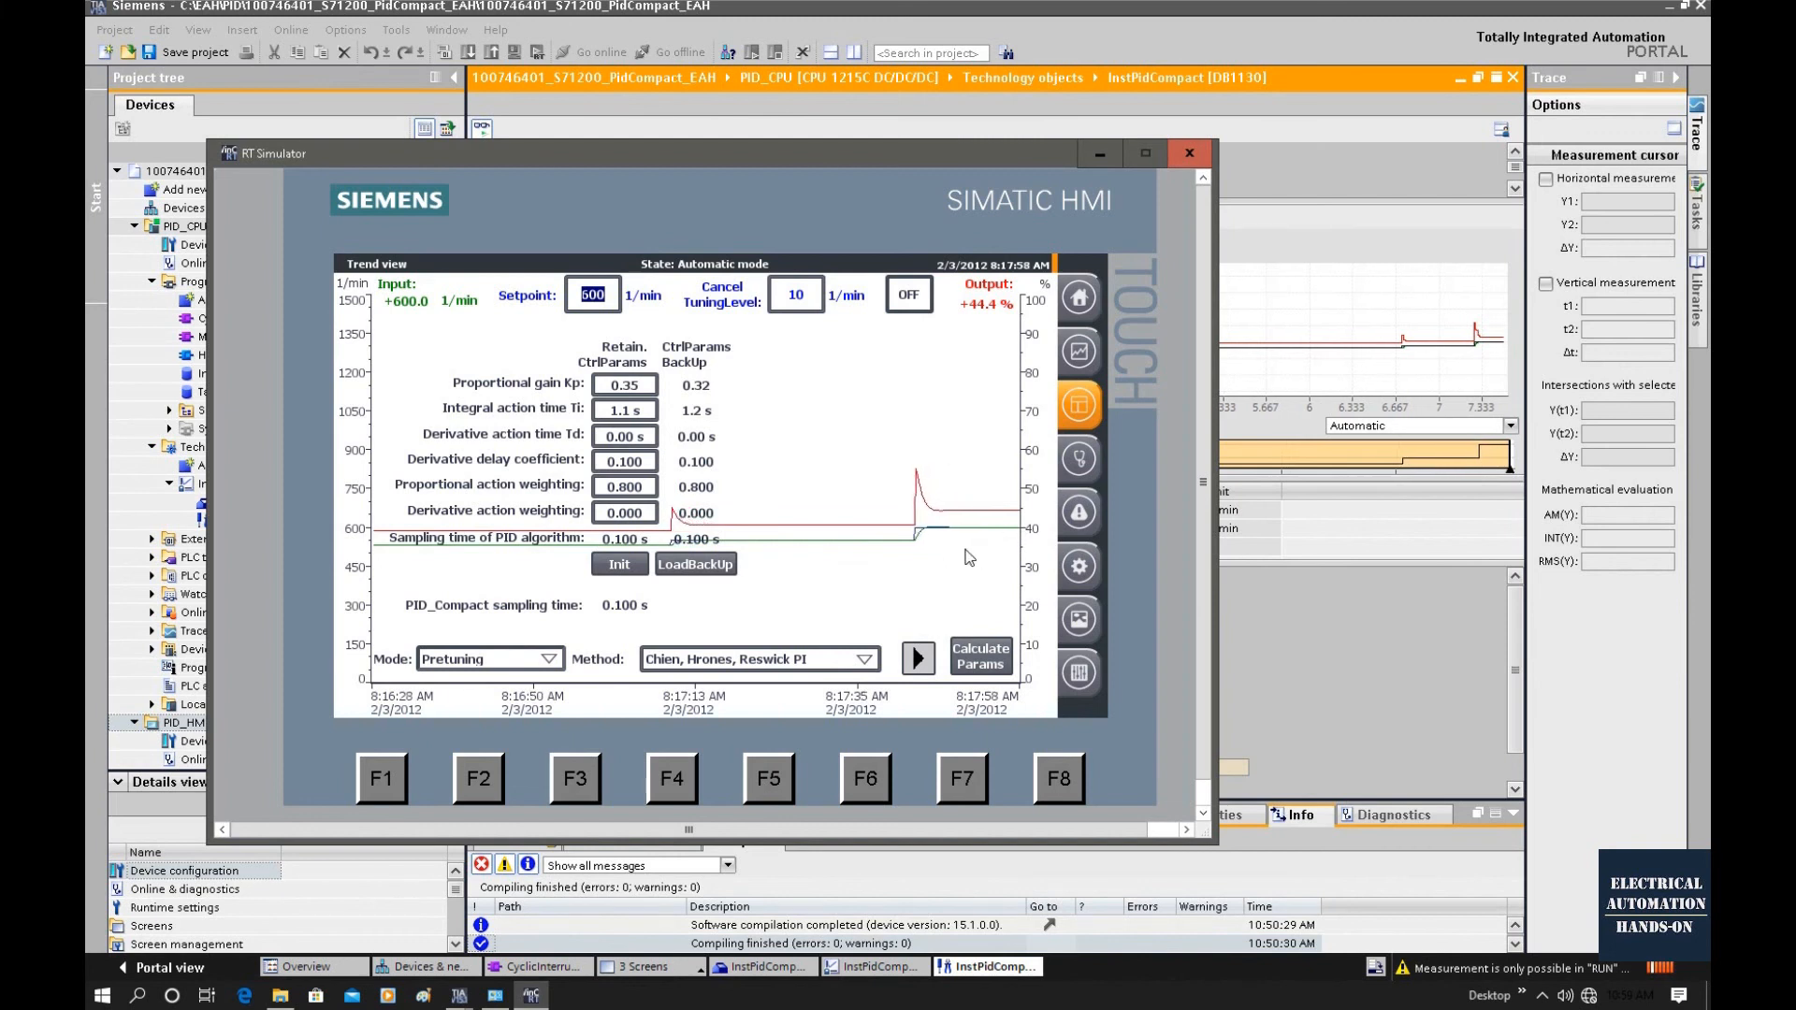
# - Examine the step responses to the setpoint changes up close in the commissioning trend
pyautogui.click(1340, 326)
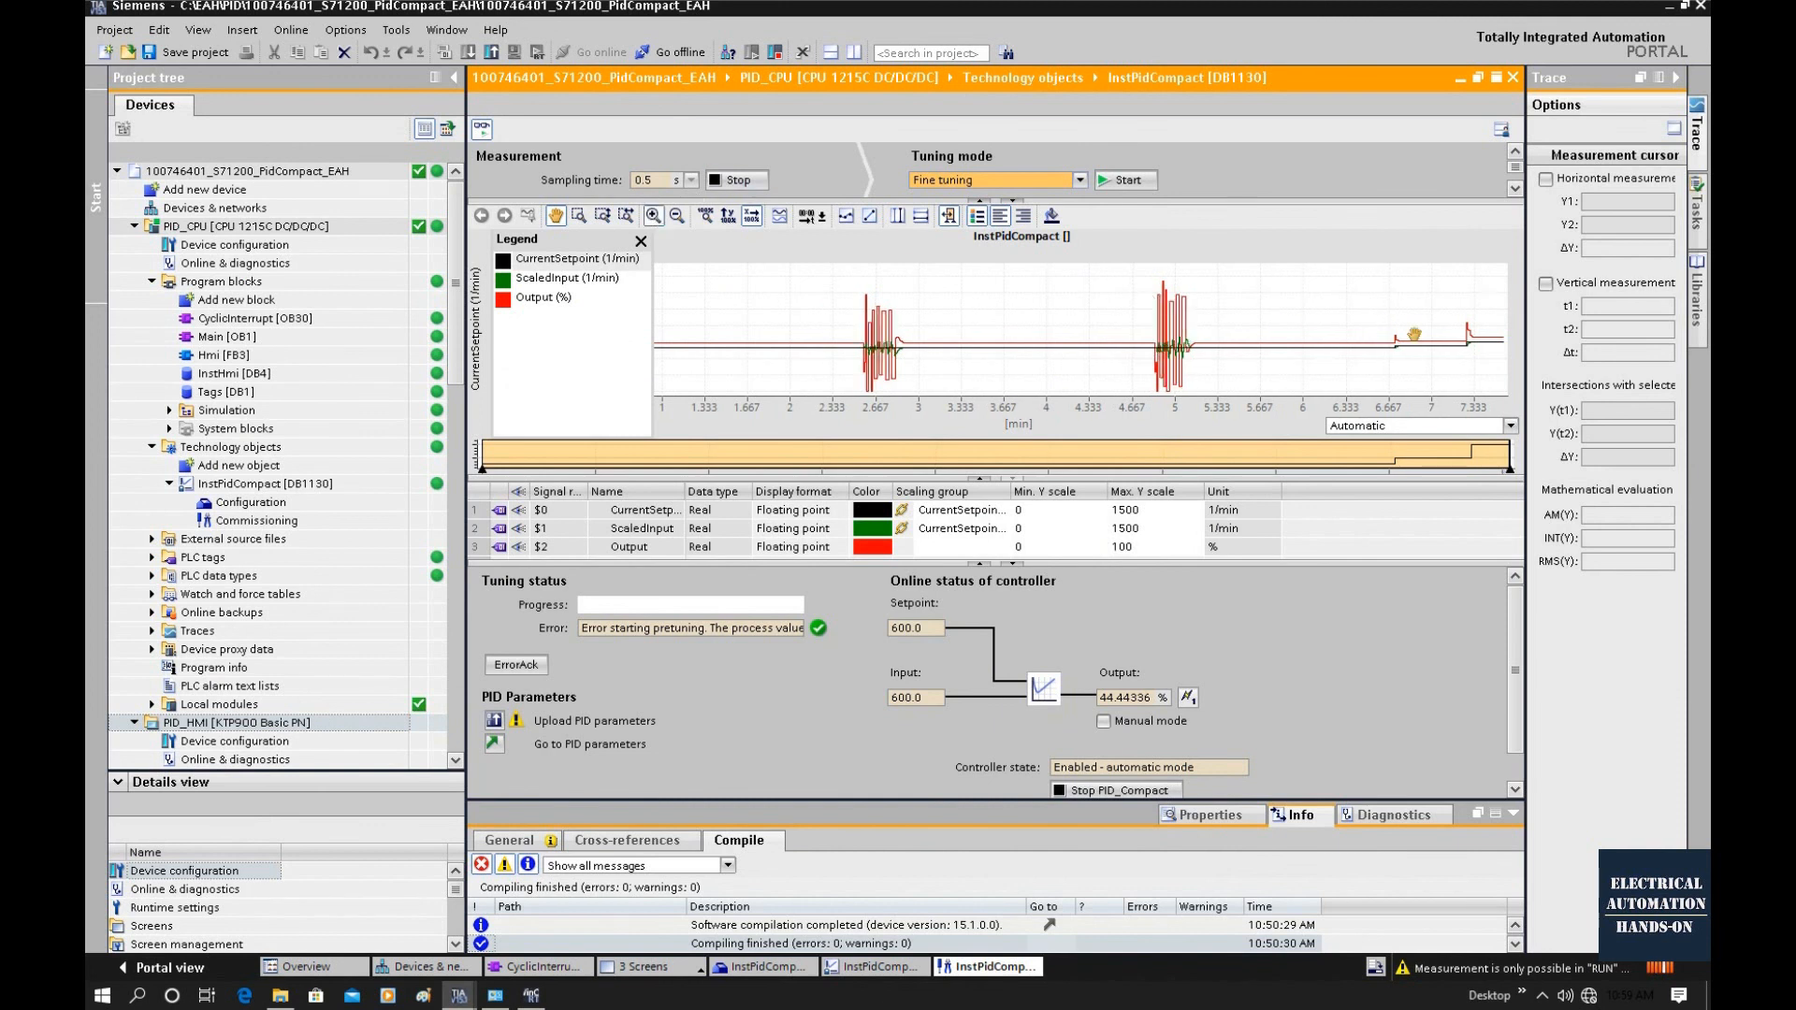
pyautogui.scroll(1, 1414, 334)
pyautogui.moveTo(1414, 334); pyautogui.dragTo(1126, 363)
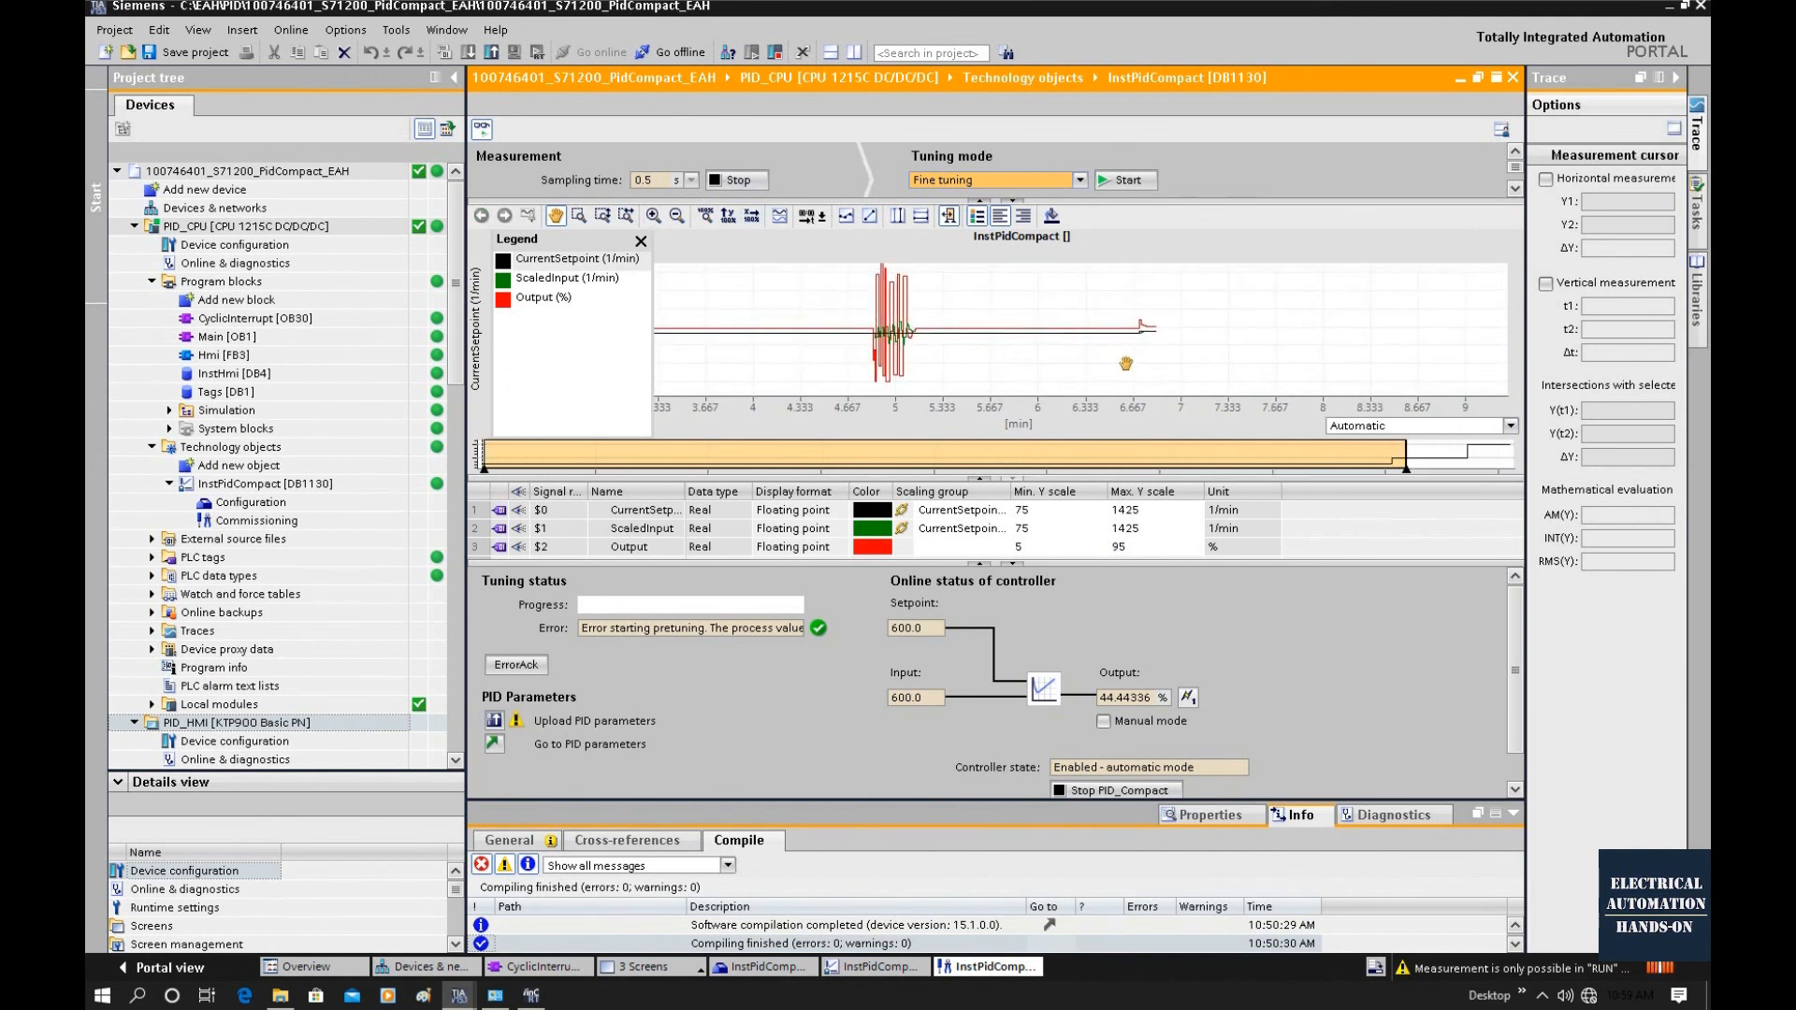
pyautogui.click(645, 221)
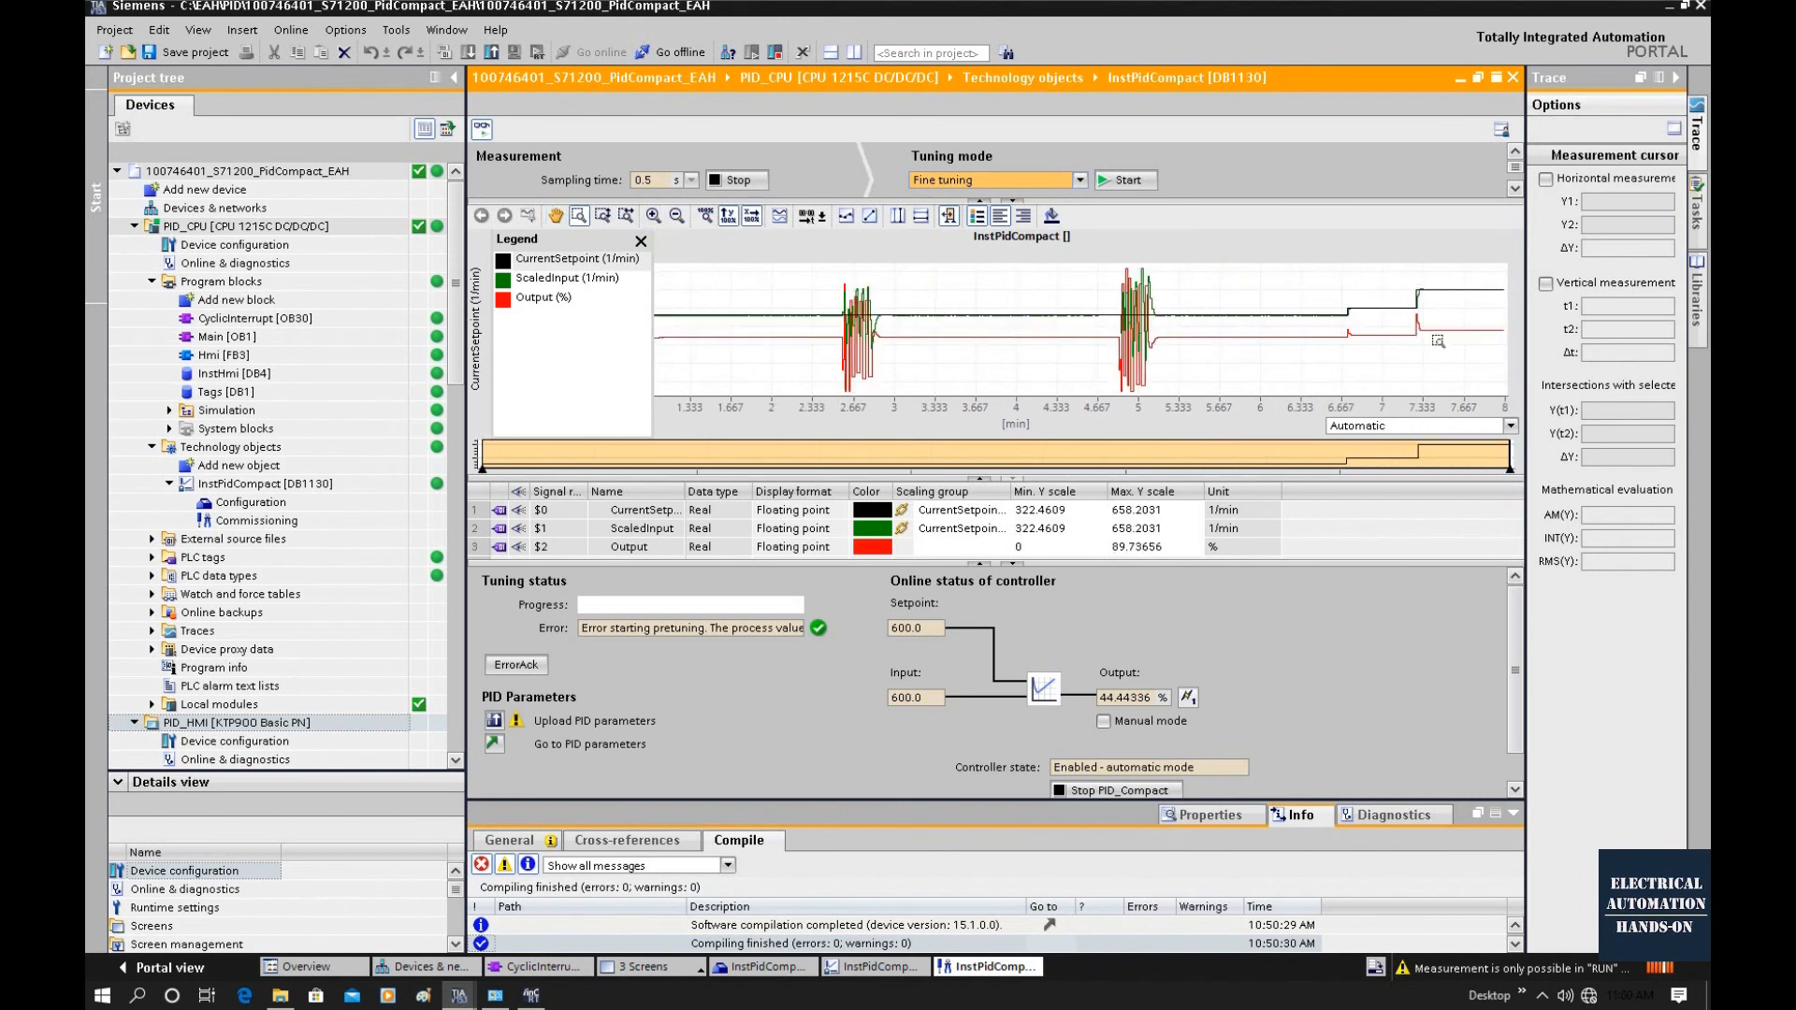
pyautogui.moveTo(1339, 279); pyautogui.dragTo(1466, 373)
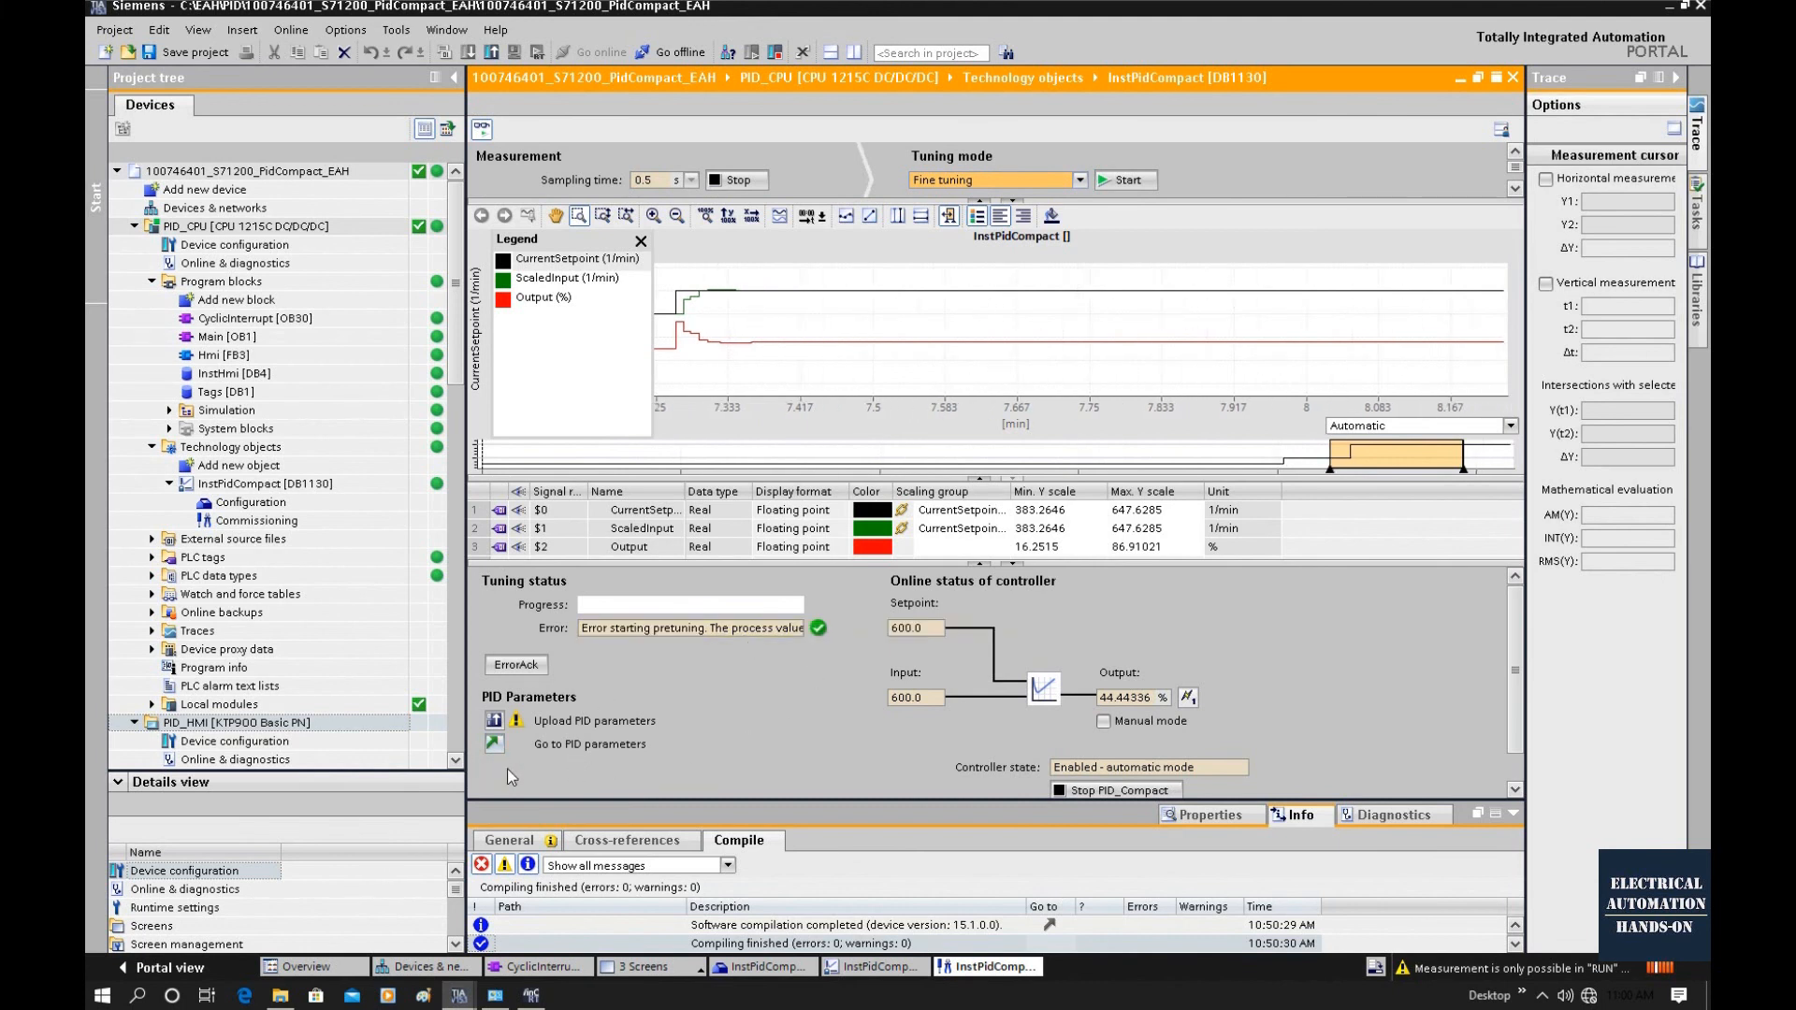
# - Save the tuned PID parameters as start values, load InstPidCompact [DB1130] into the CPU, and compare start and monitor values in the parameter view
pyautogui.click(494, 745)
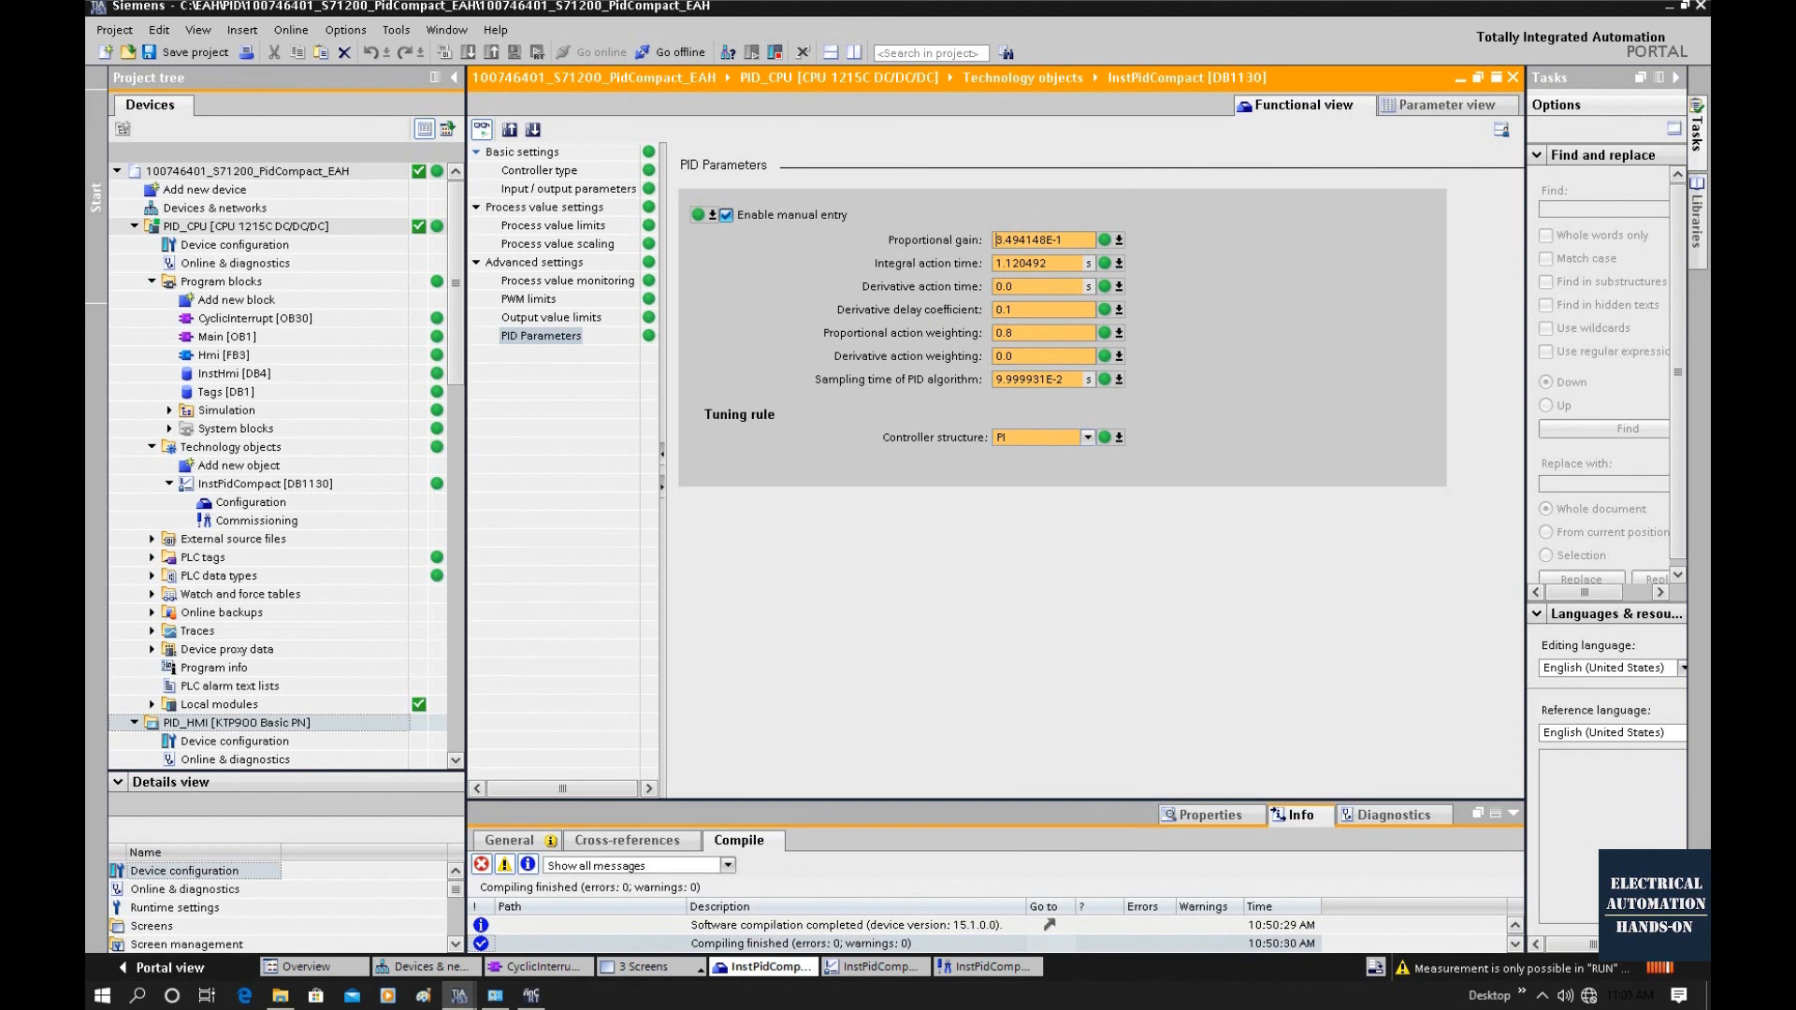
pyautogui.click(512, 134)
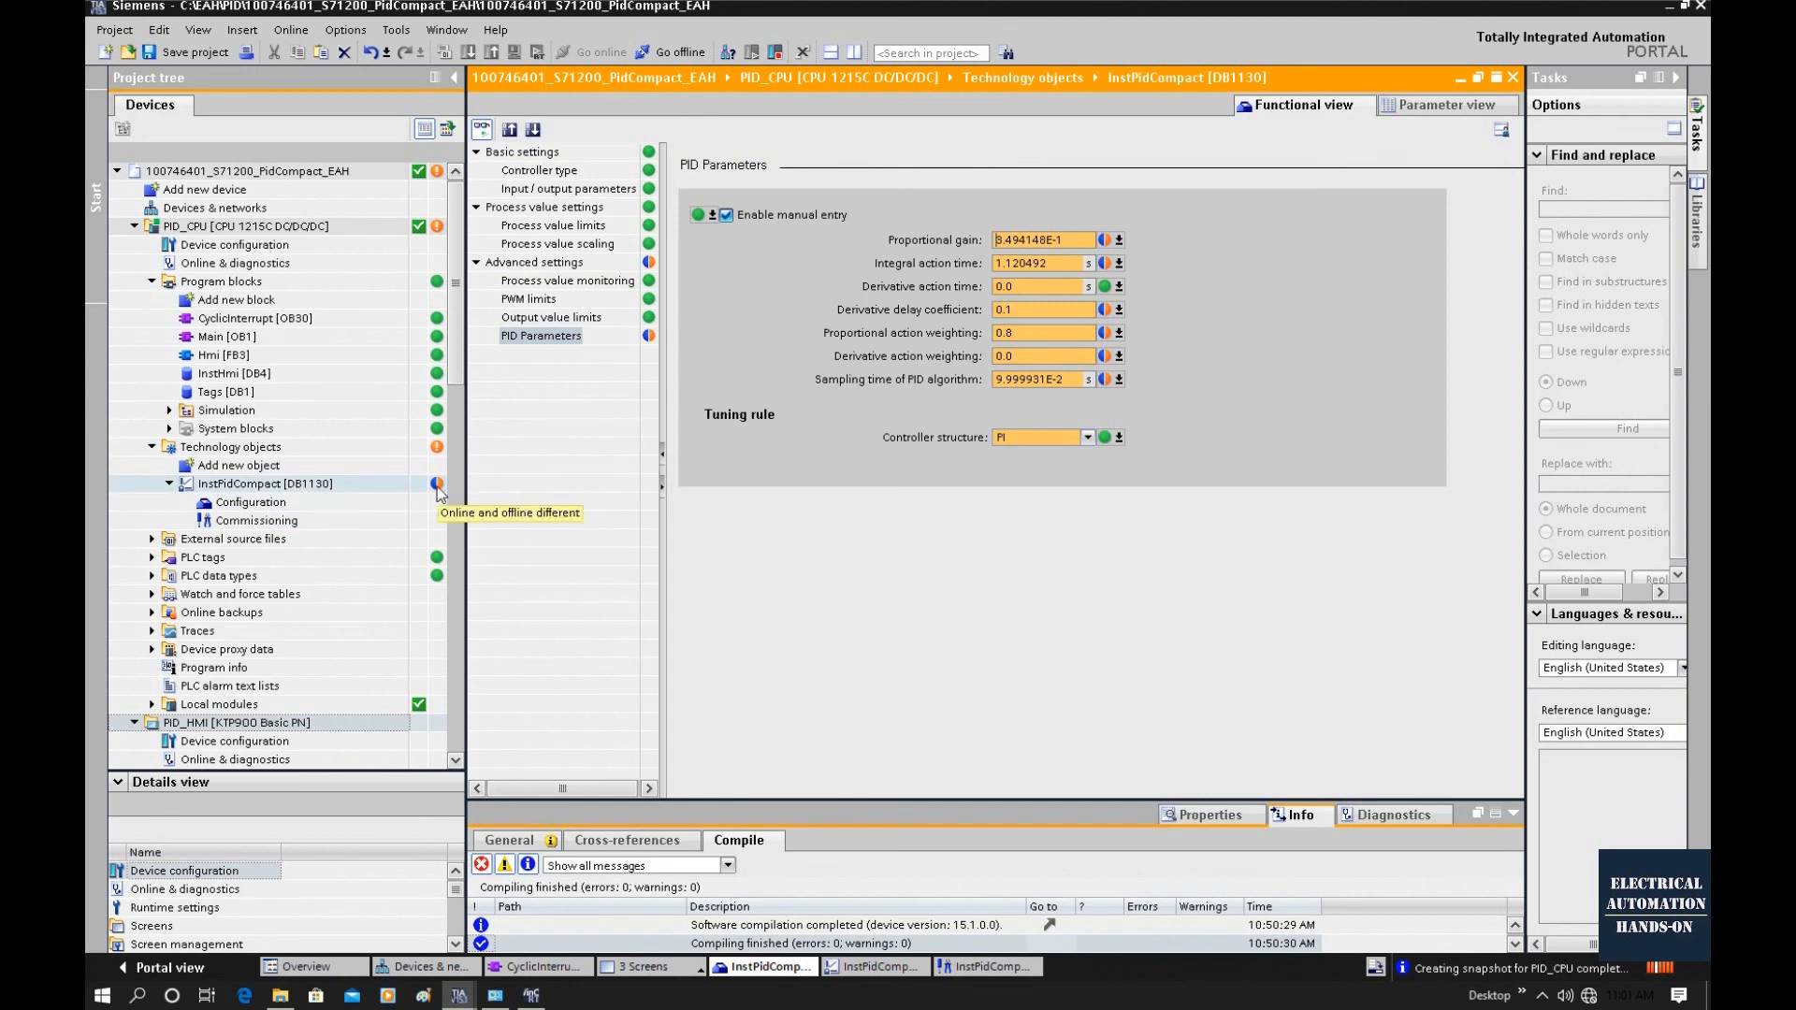
pyautogui.click(297, 488)
pyautogui.click(476, 55)
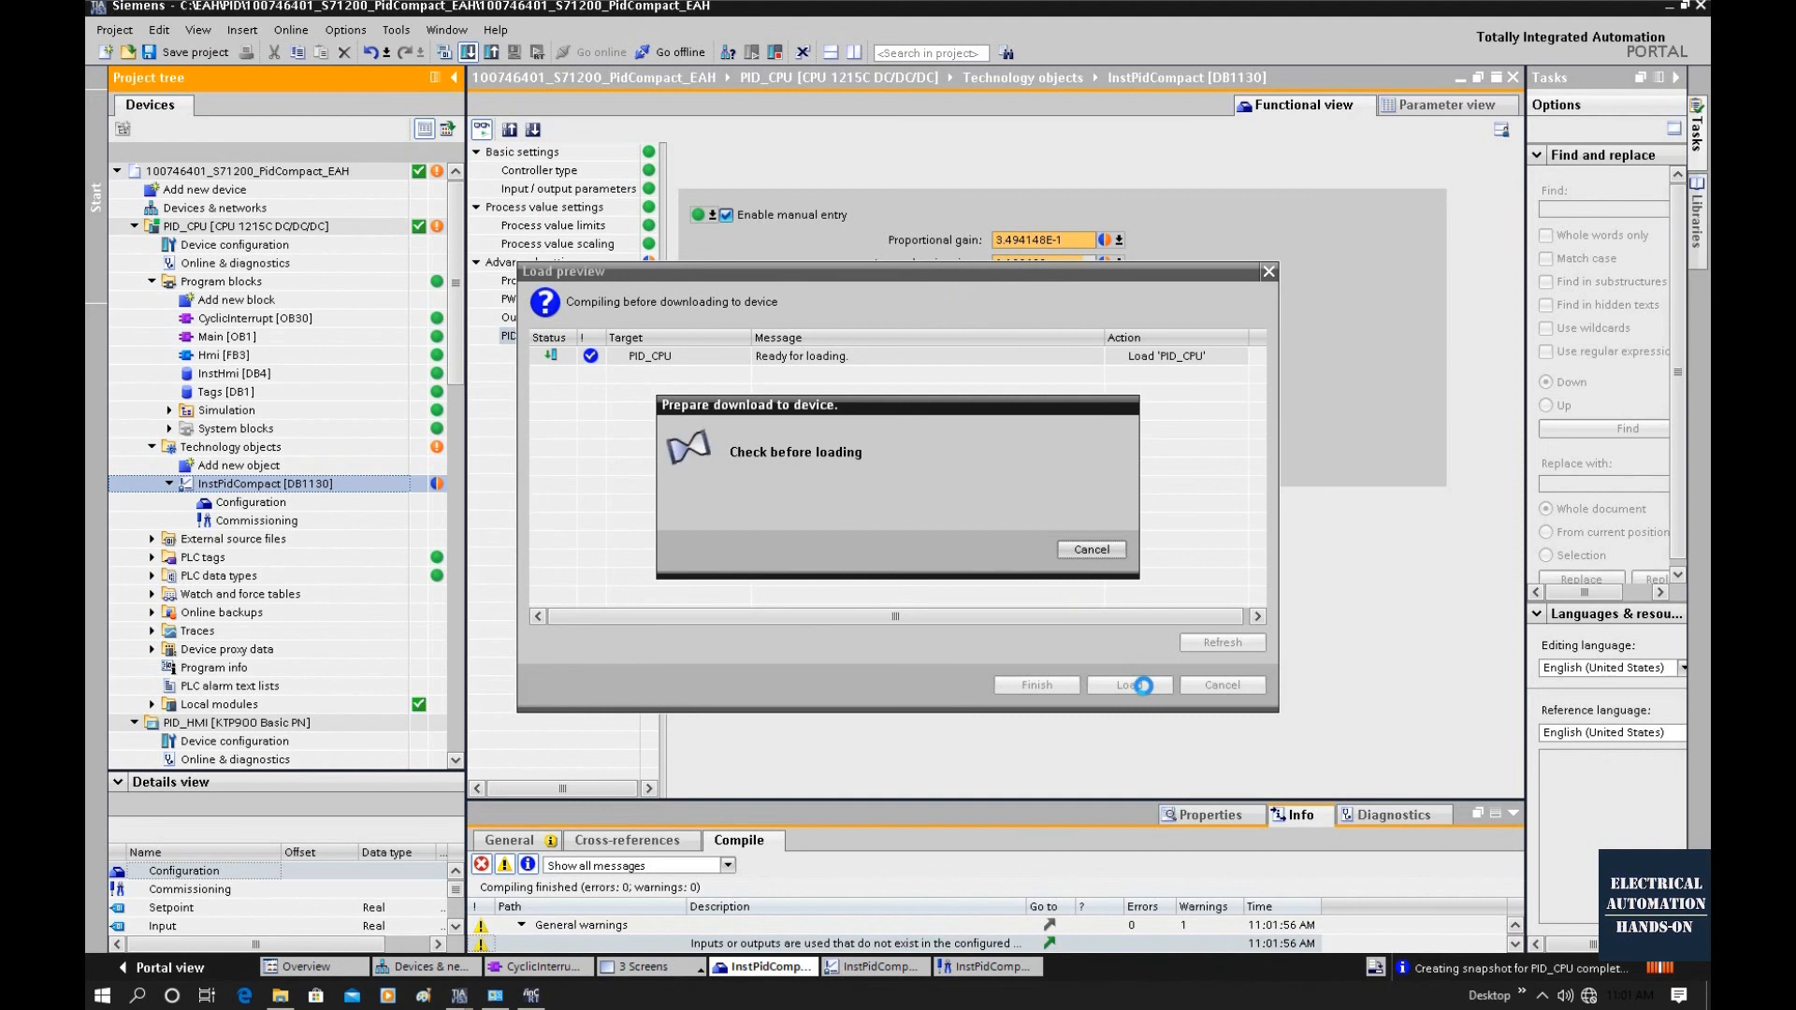
pyautogui.click(1128, 686)
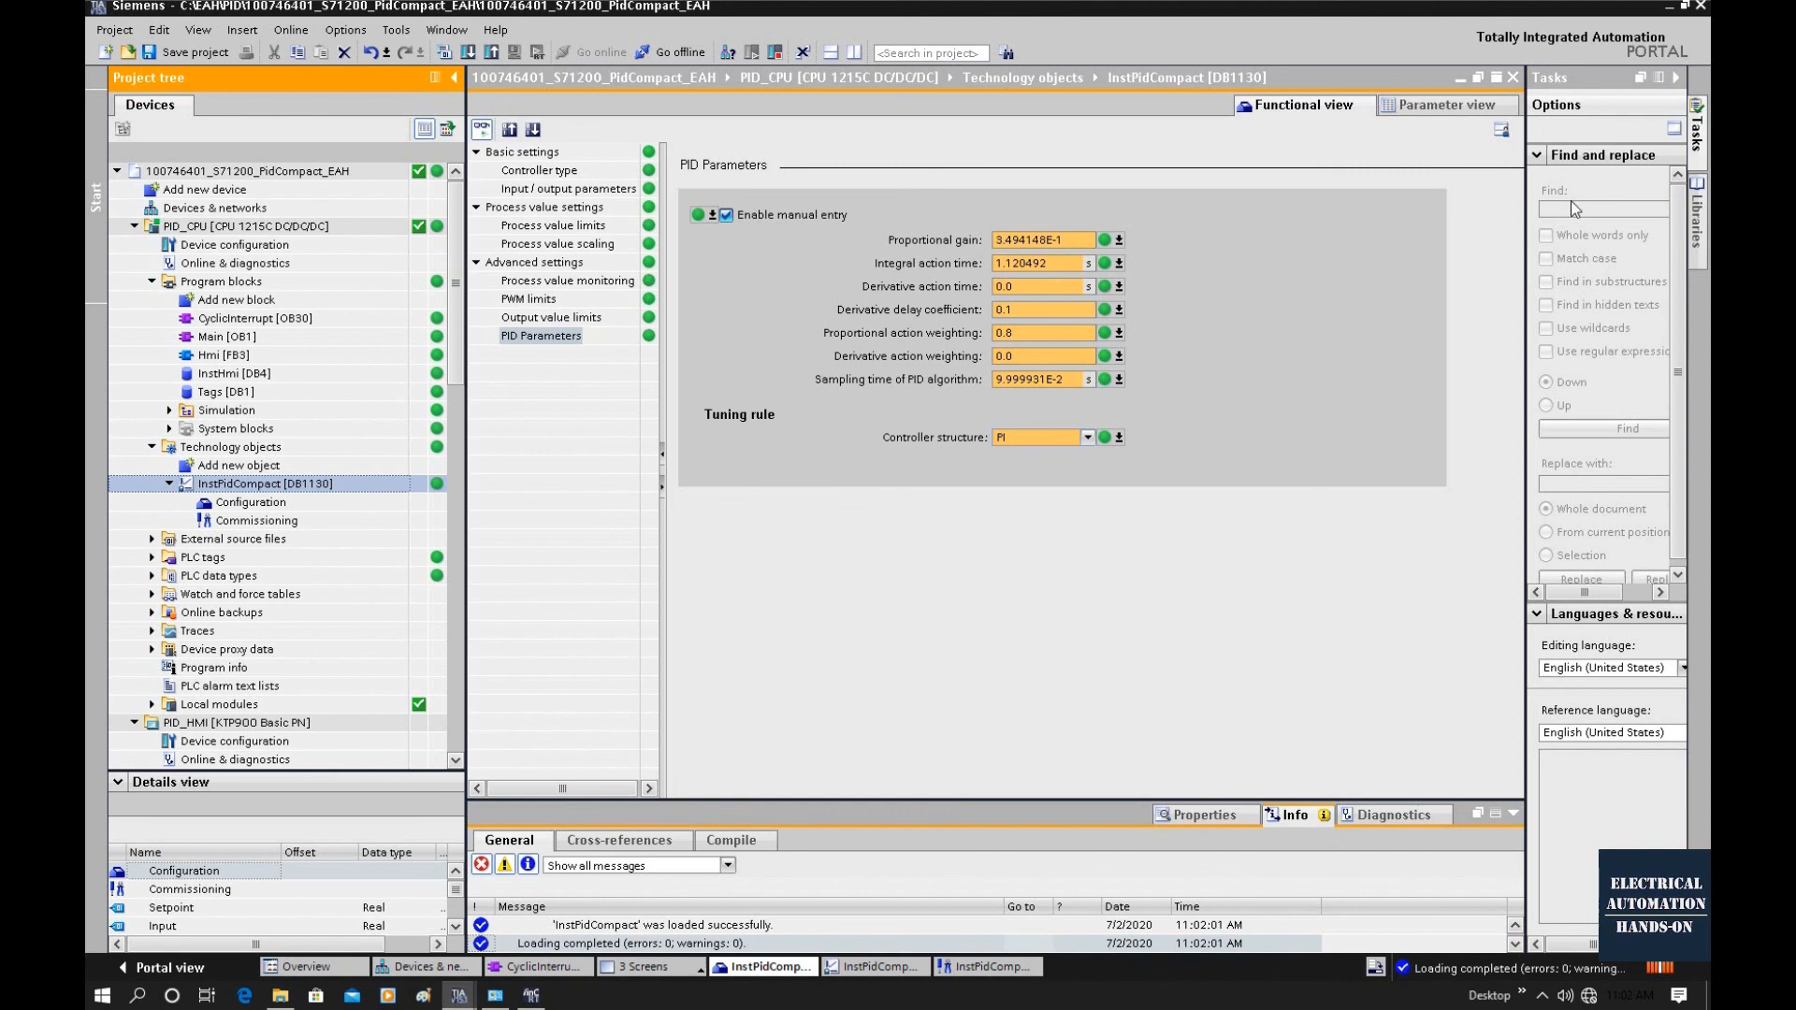
pyautogui.click(1452, 105)
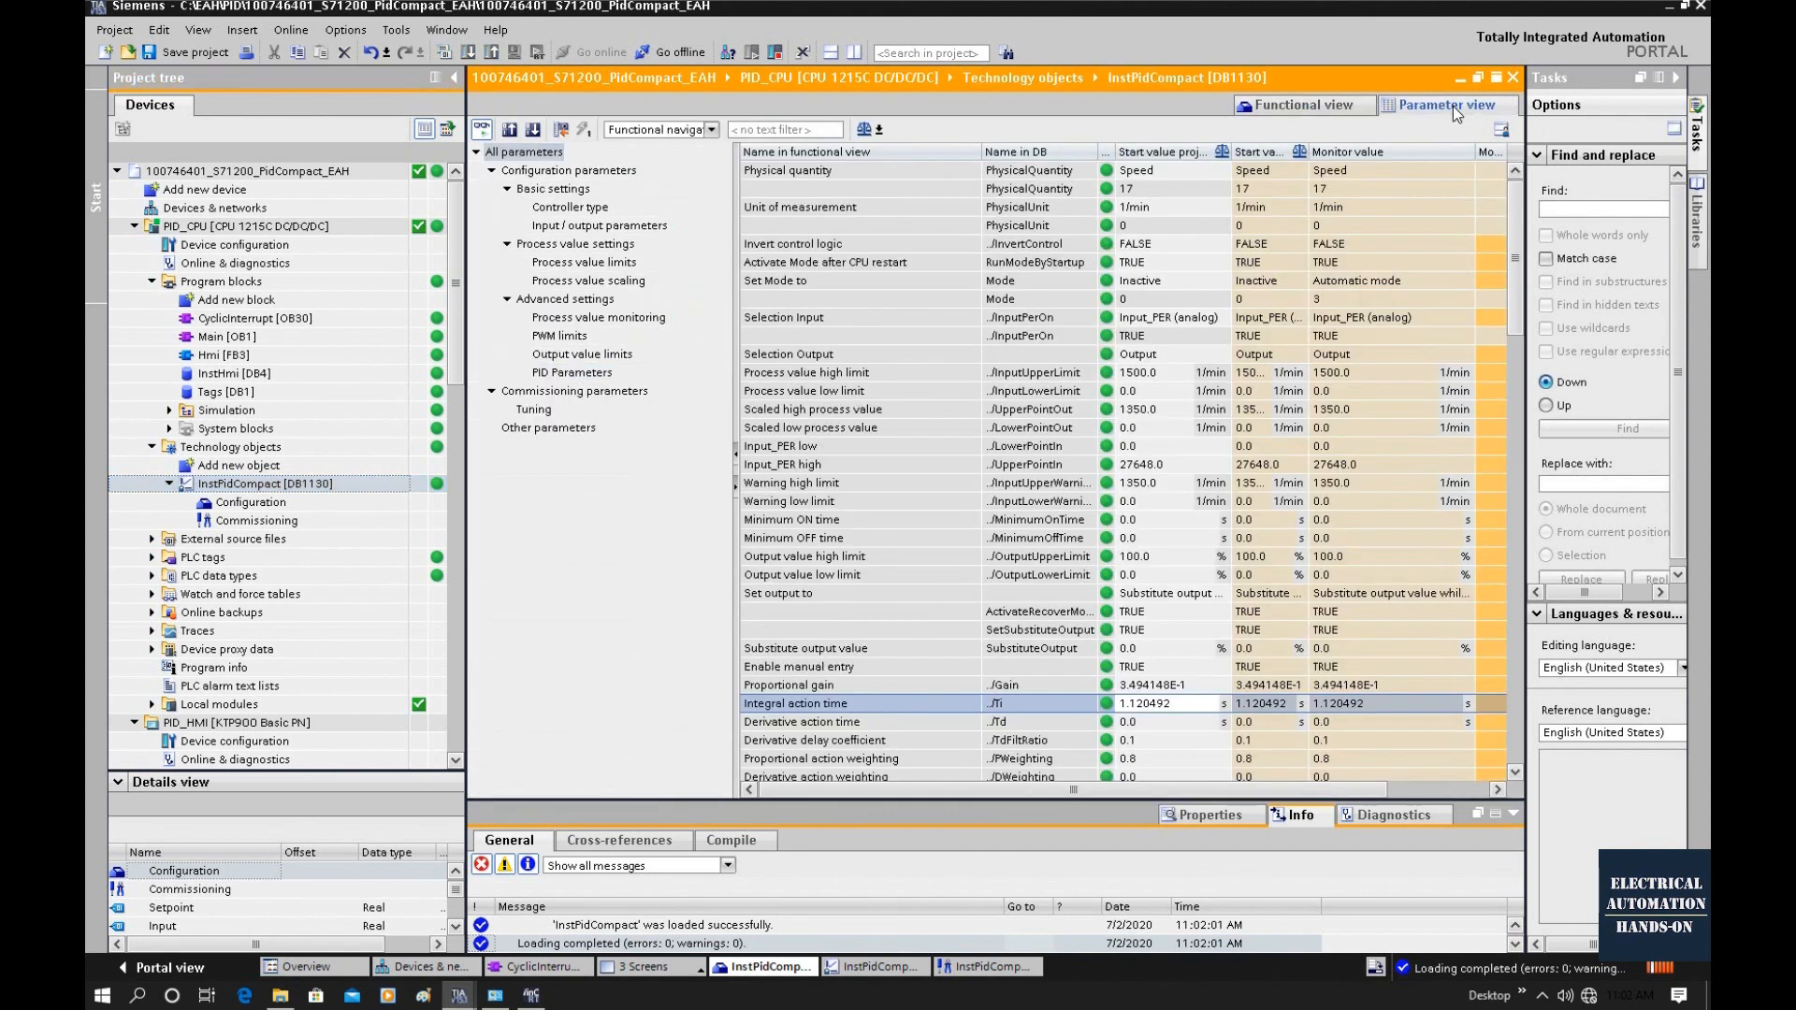
# - Review the Siemens support entry "PID Control with PID_Compact for SIMATIC S7-1200/S7-1500" in the browser
pyautogui.scroll(-5, 1305, 660)
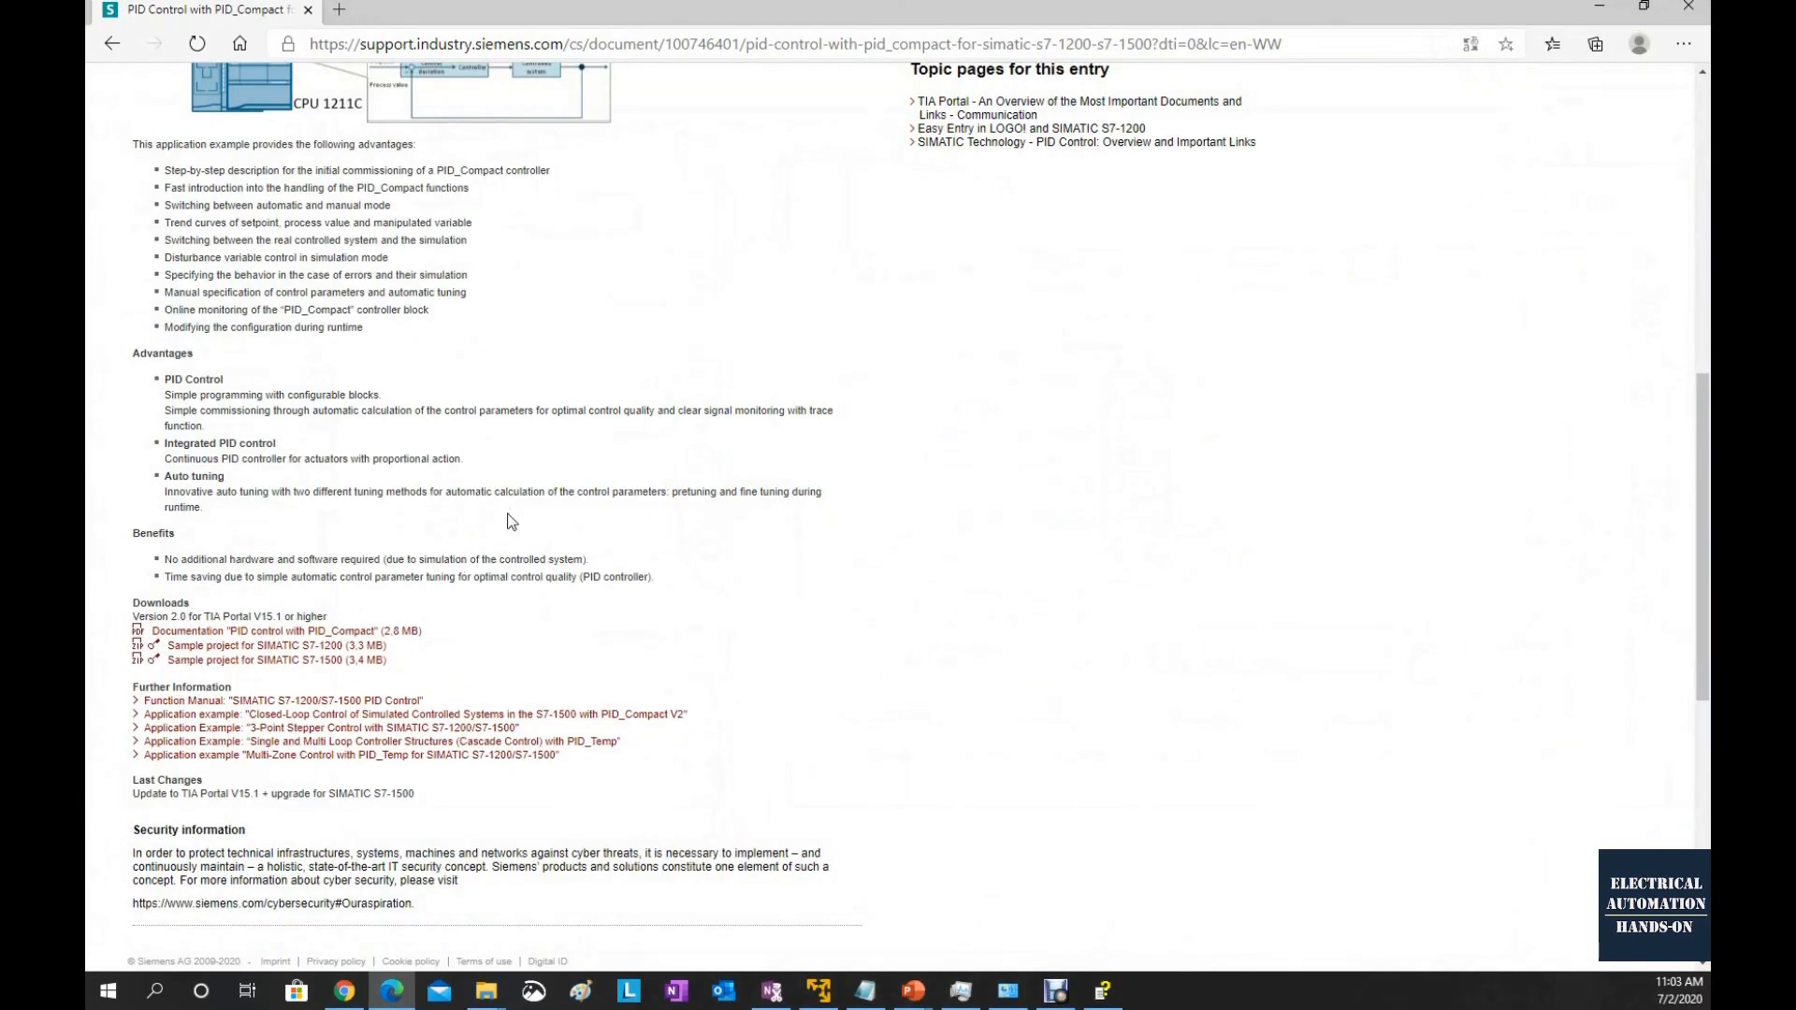
pyautogui.scroll(5, 460, 360)
pyautogui.scroll(2, 460, 360)
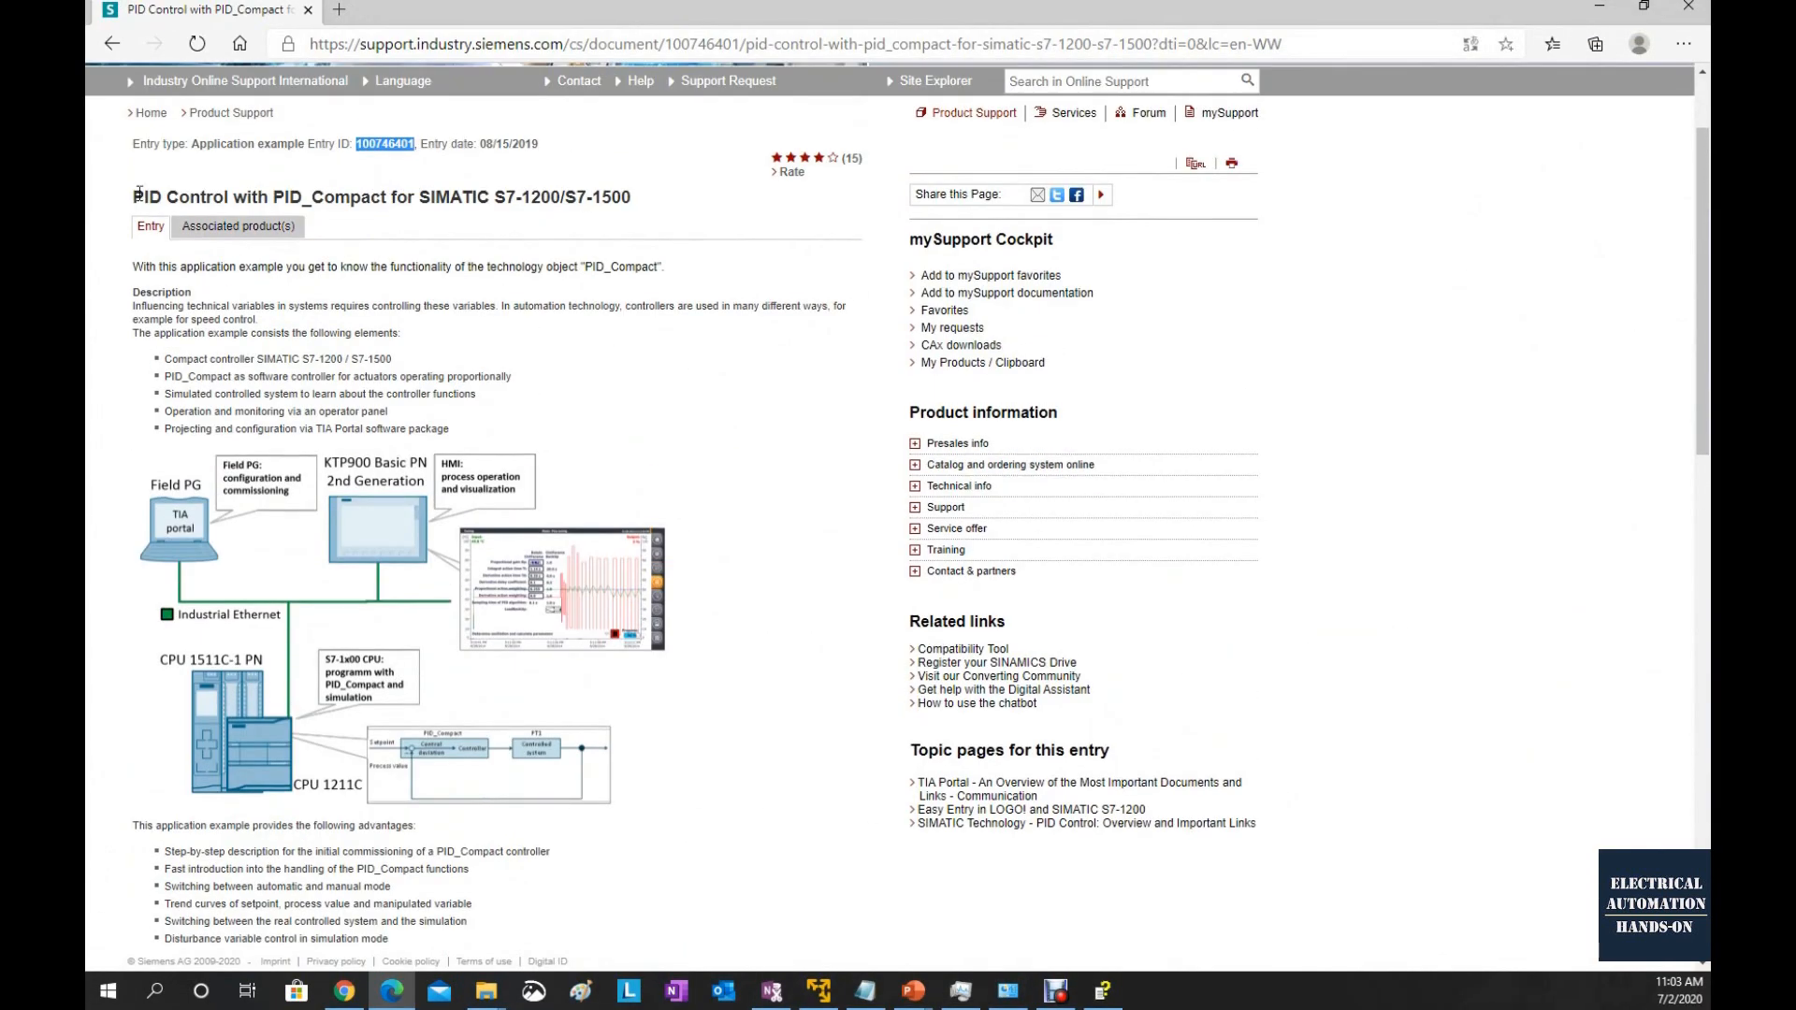